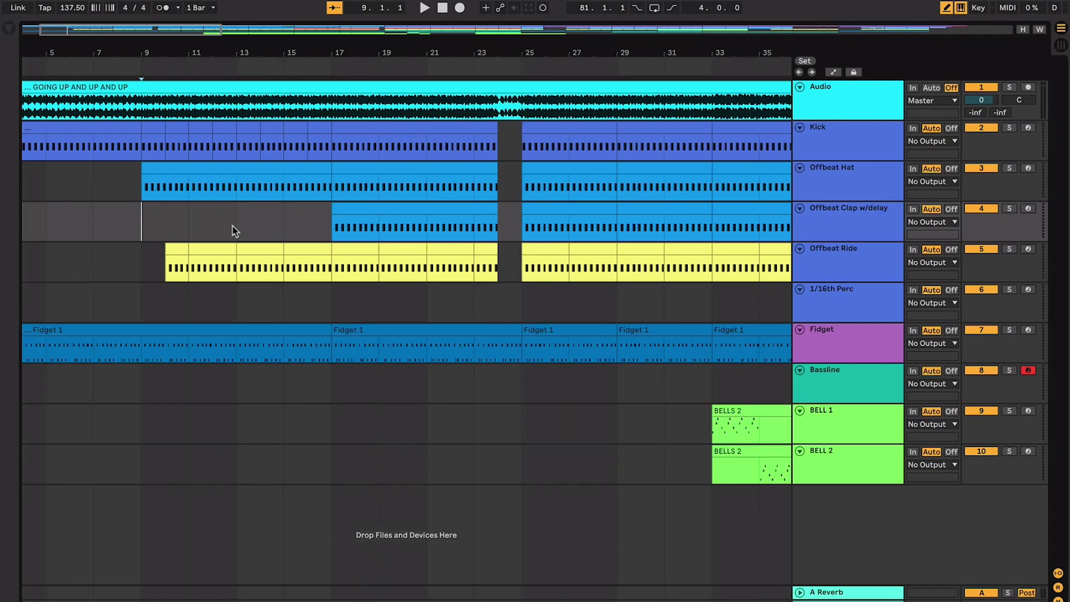
Step: Rename the Audio track as The Bells
scroll(232, 226, left, 3)
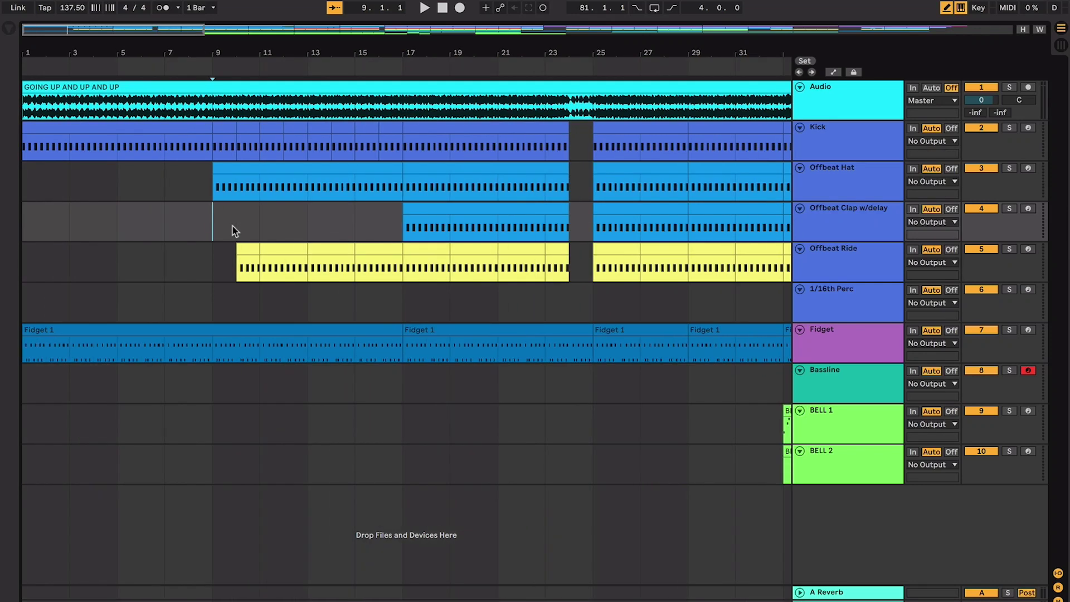
click(815, 103)
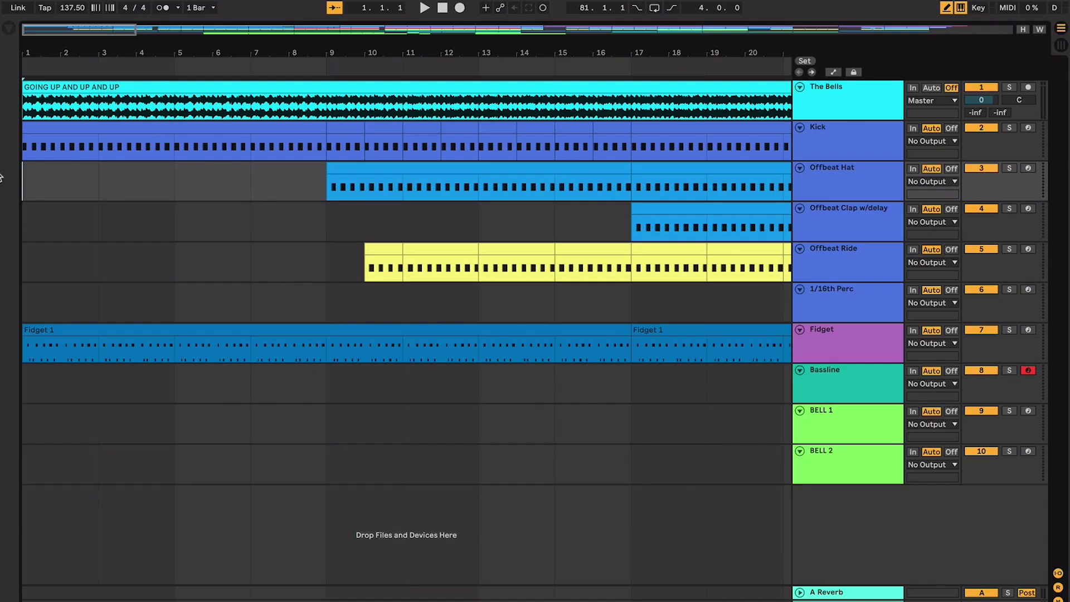
Step: Play the arrangement from bar 1 to bar 3 and select the first two bars of the Kick track
key(space)
key(plus)
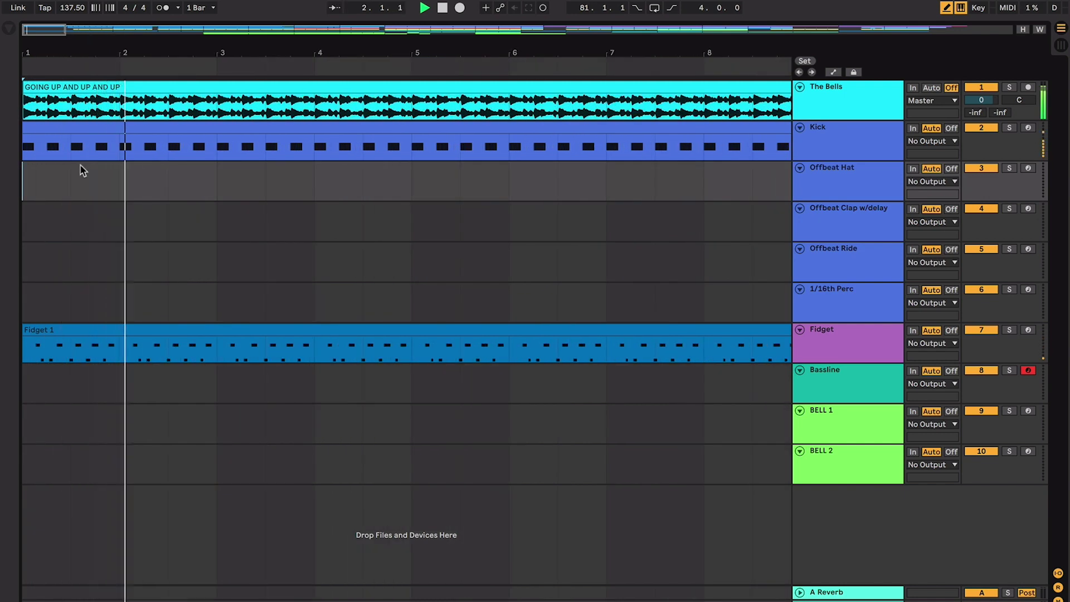
key(plus)
key(space)
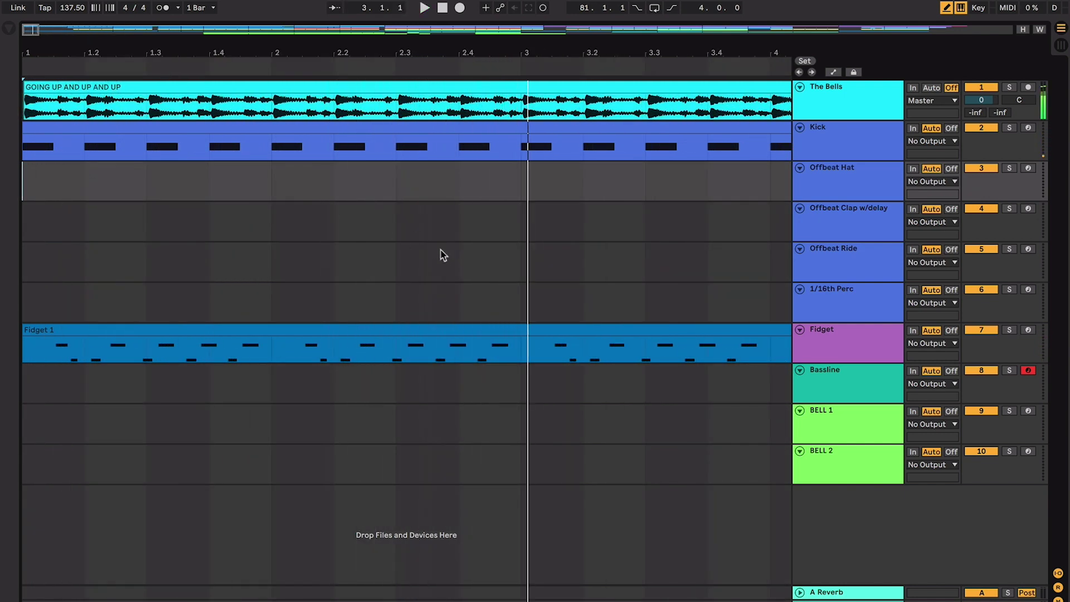
drag(519, 144, 32, 162)
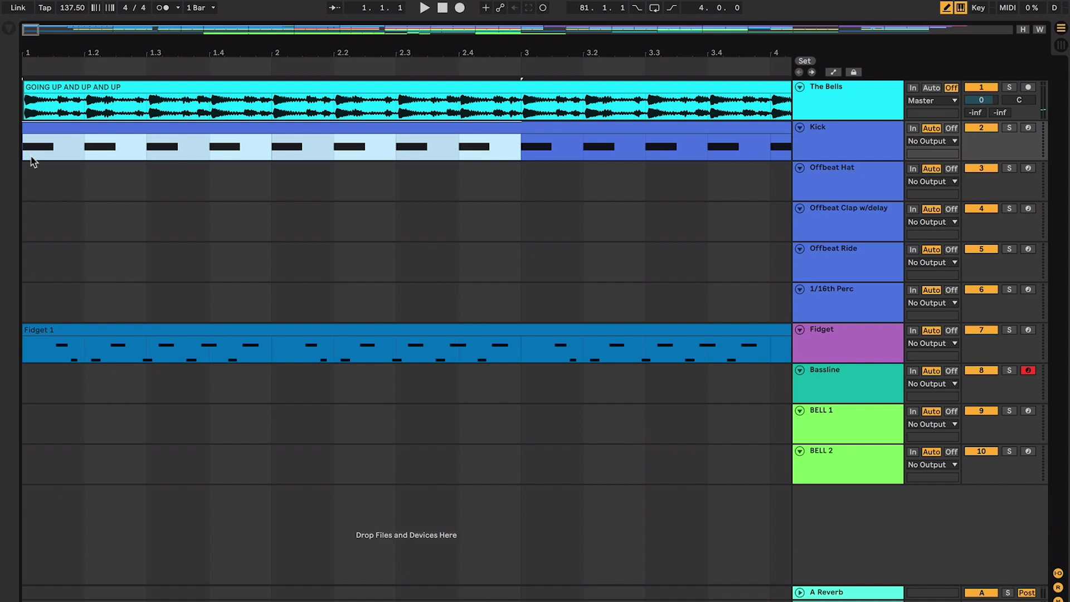
Step: Enlarge the Fidget track, split its opening clip at bar 3 and play the first two bars
drag(518, 346, 17, 350)
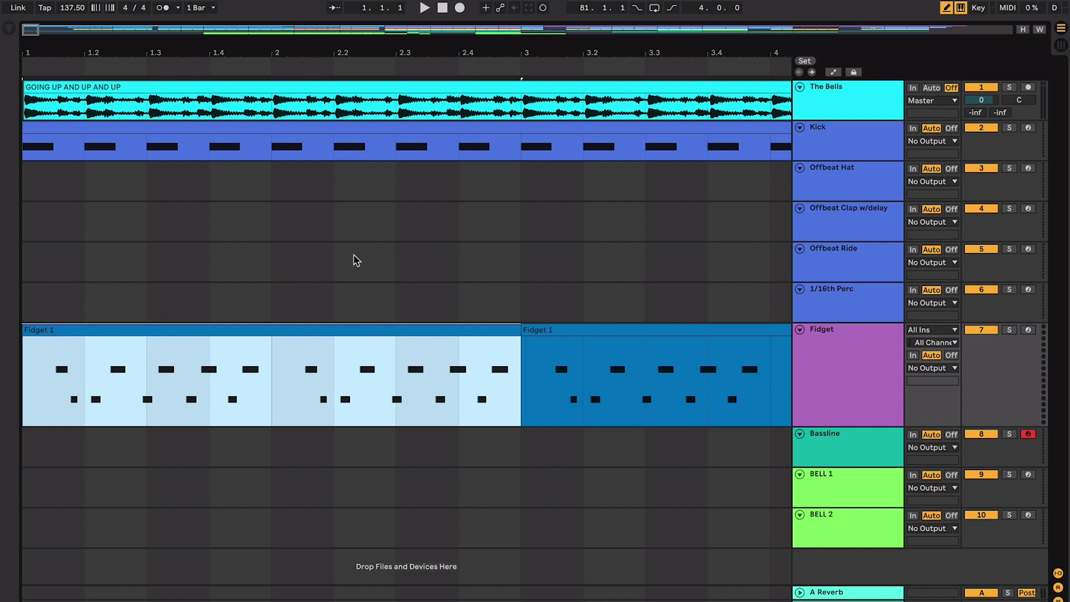
key(space)
key(minus)
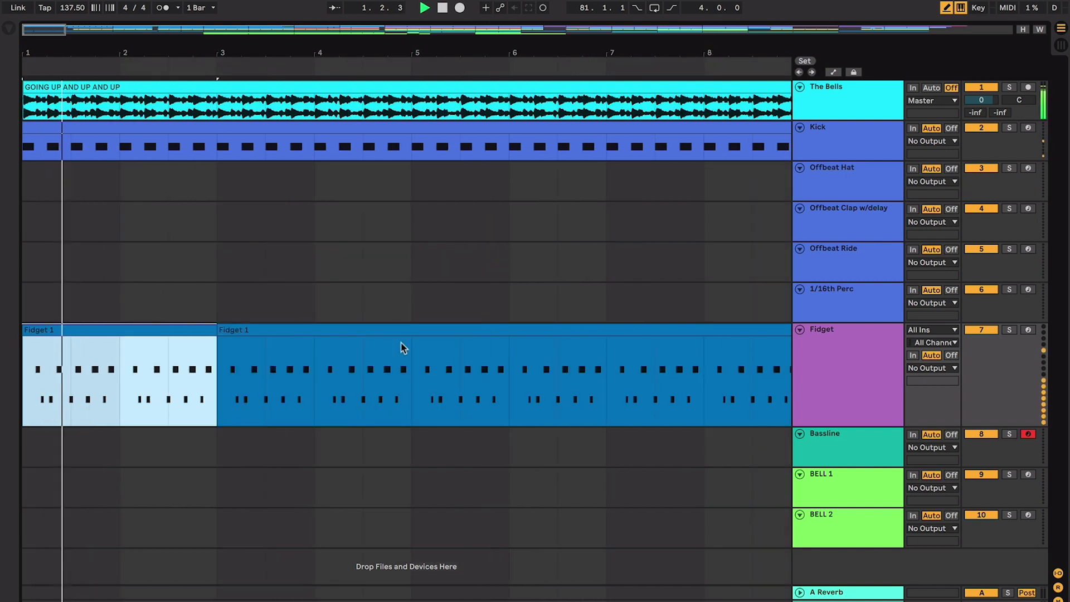
key(space)
Step: Select the first bar of the Fidget clip and play it with Follow turned on
drag(129, 369, 1, 365)
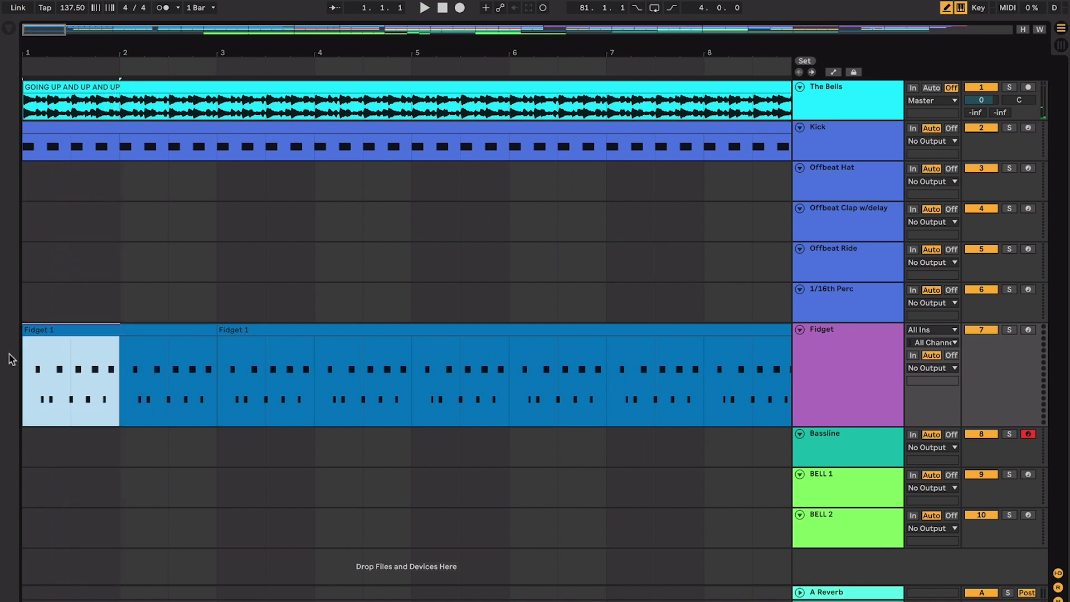
scroll(141, 383, right, 2)
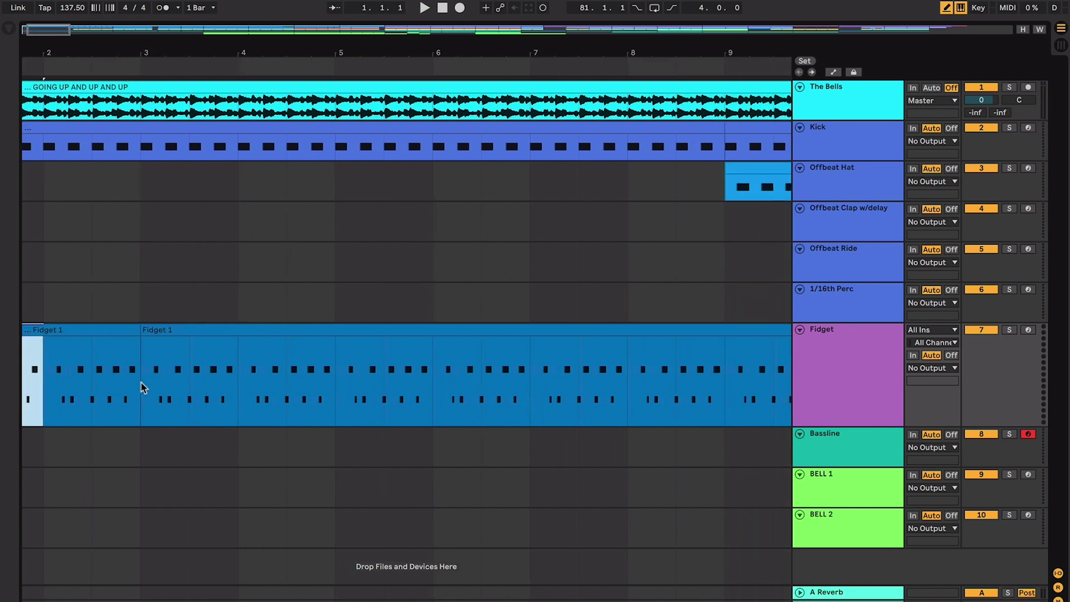
scroll(155, 381, left, 2)
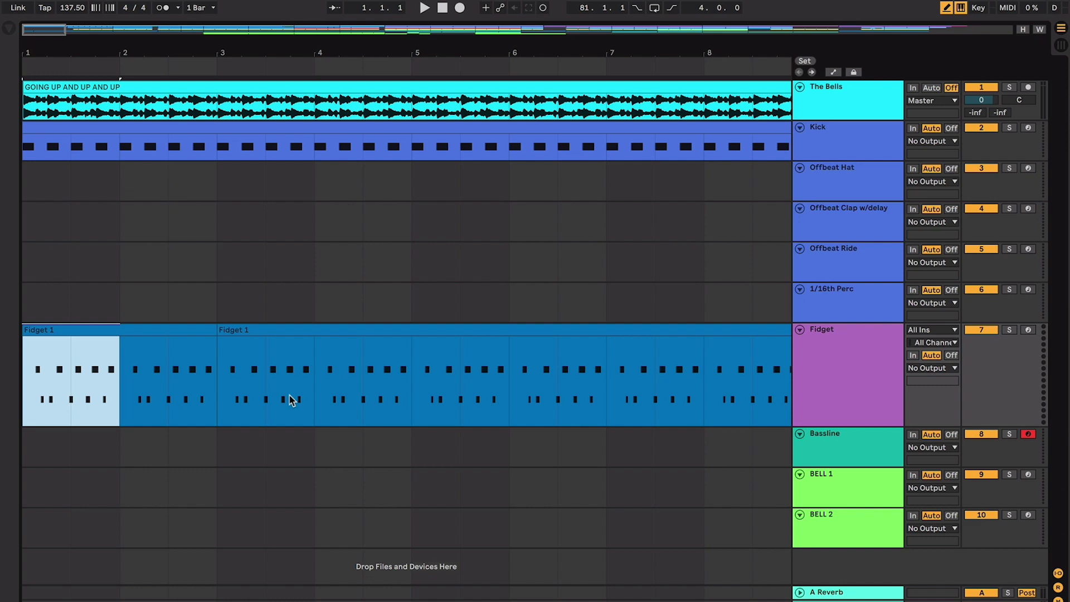
scroll(284, 399, right, 1)
key(space)
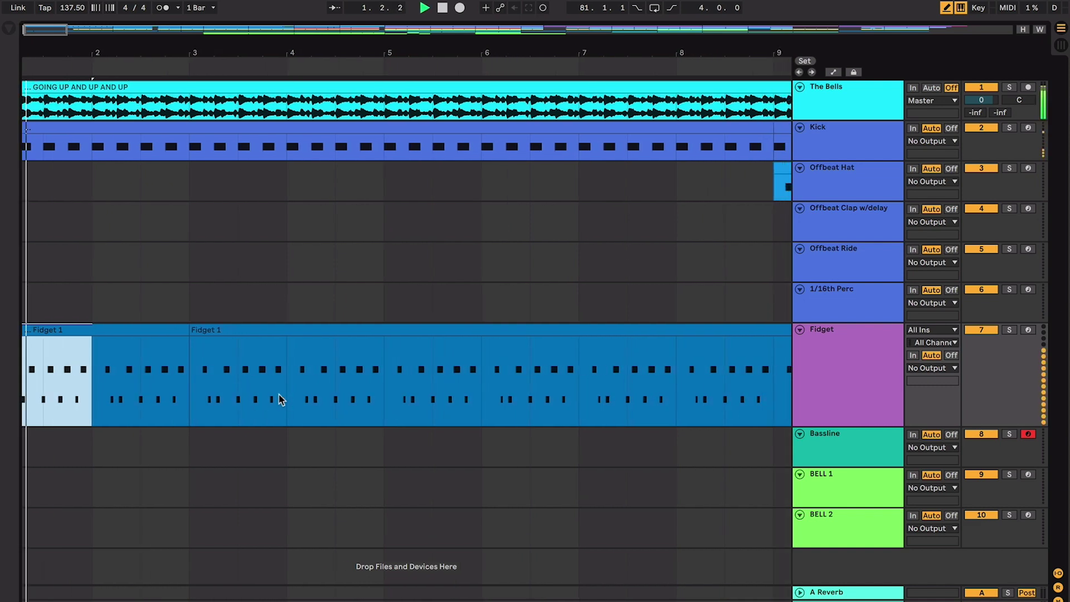
key(alt+shift+f)
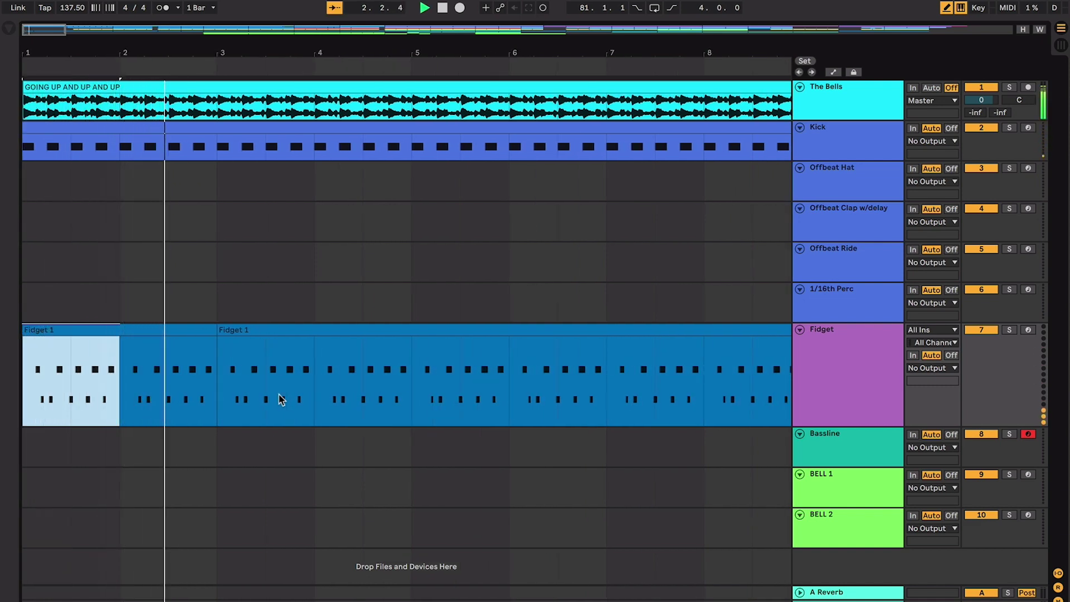
key(space)
Step: Set the insert marker at bar 9 and make the Offbeat Hat, Offbeat Clap w/delay and Offbeat Ride tracks taller
key(minus)
key(minus)
click(301, 327)
click(324, 335)
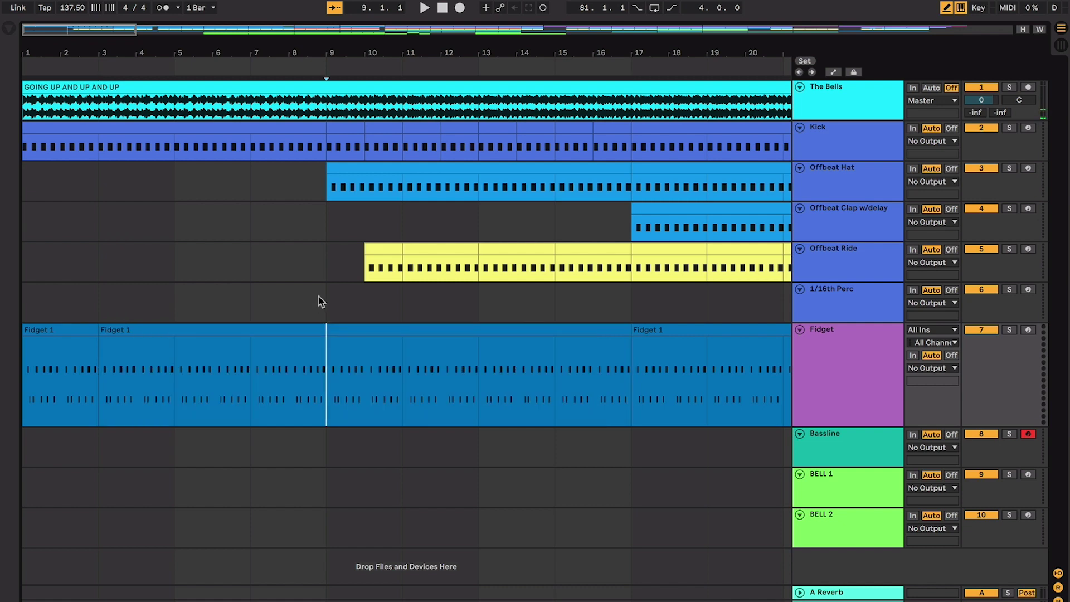
key(plus)
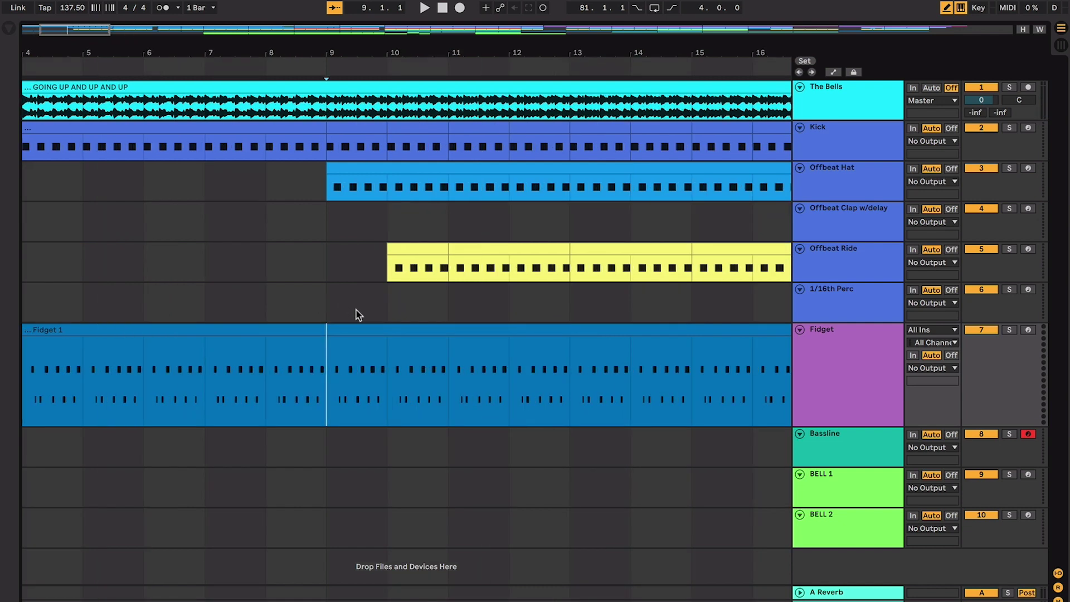
key(plus)
key(plus)
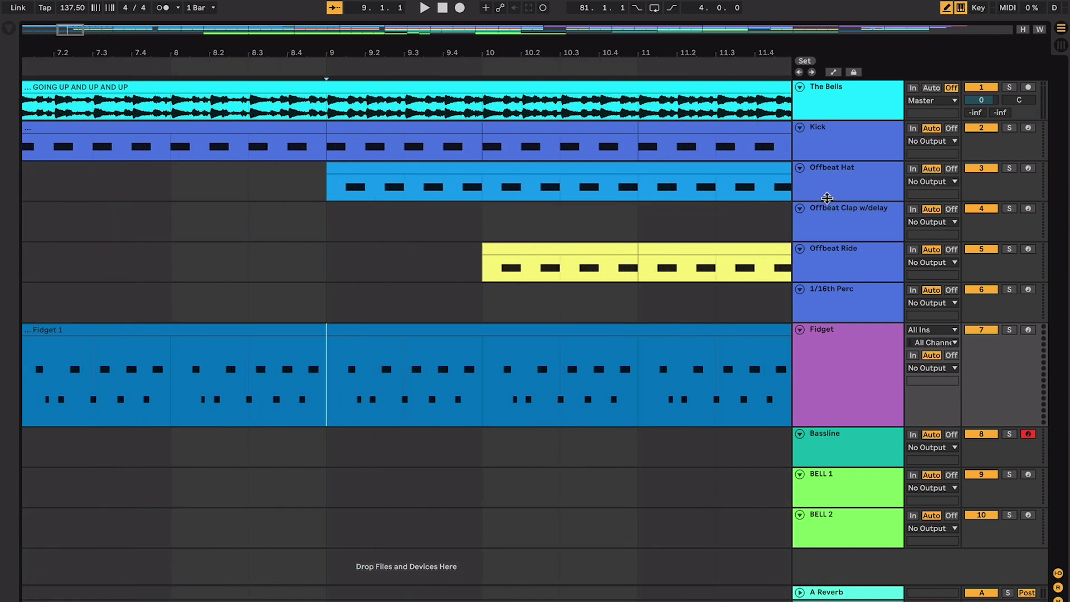
drag(827, 198, 827, 254)
drag(826, 290, 836, 359)
scroll(467, 292, down, 3)
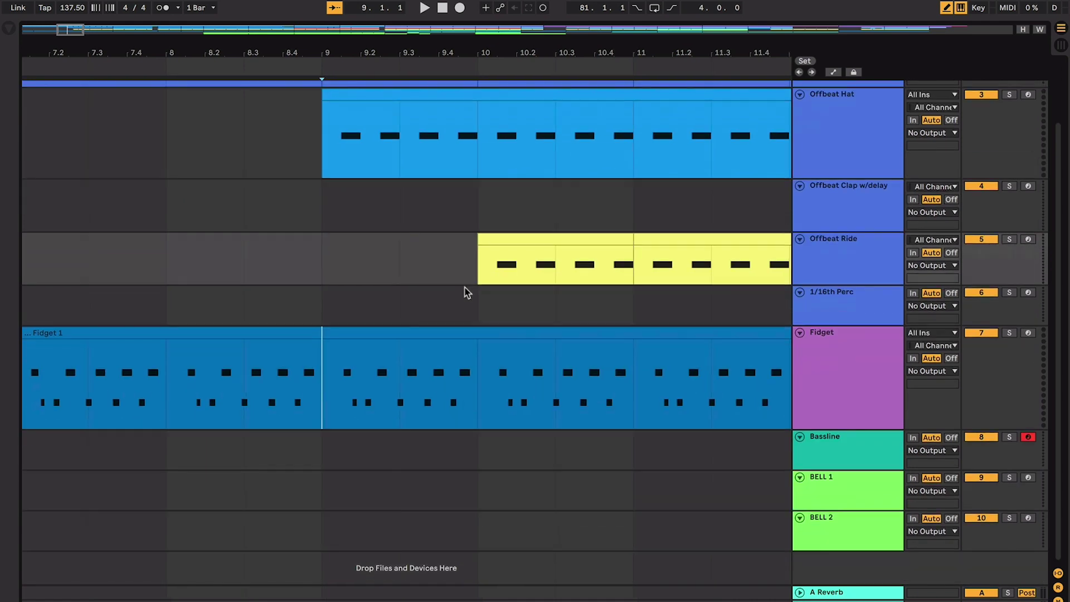
Step: Examine the arrangement around bar 9 and select the first bar of the Offbeat Hat clip
scroll(467, 293, up, 3)
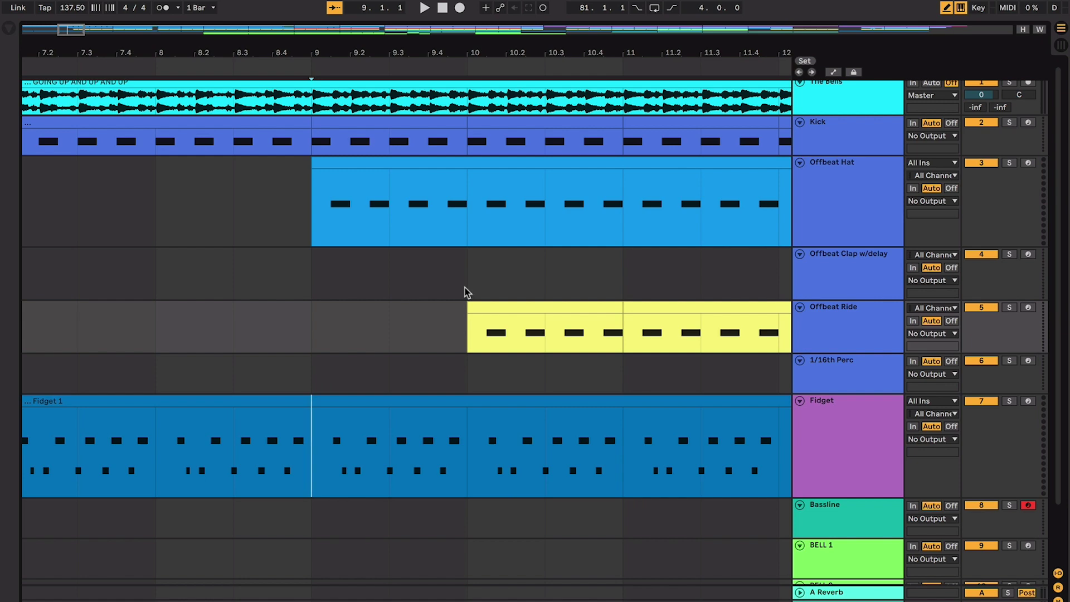
scroll(465, 288, left, 2)
scroll(464, 287, down, 1)
key(minus)
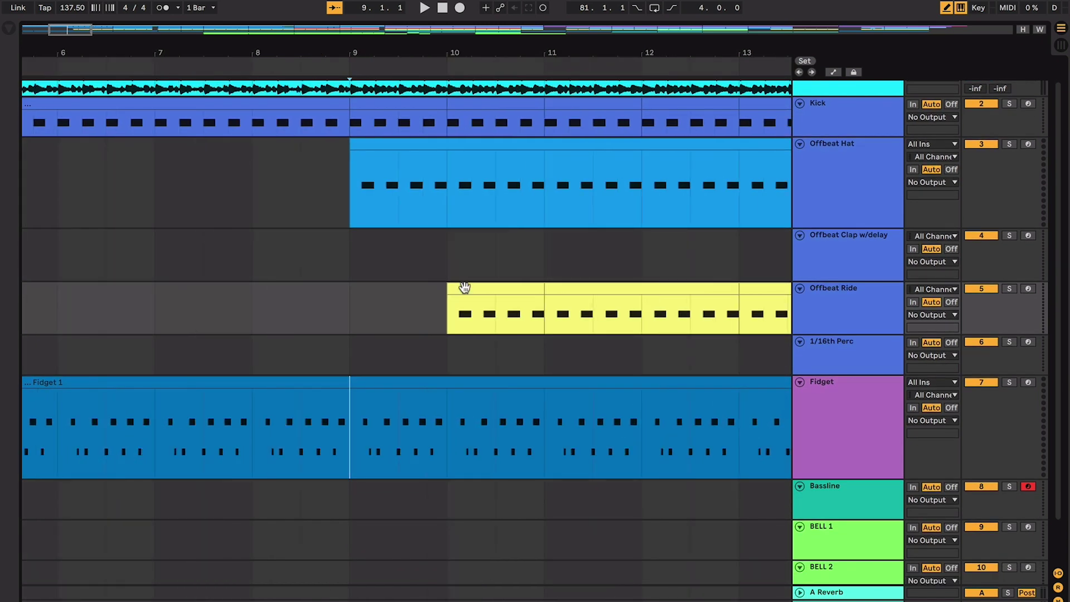
scroll(465, 287, up, 3)
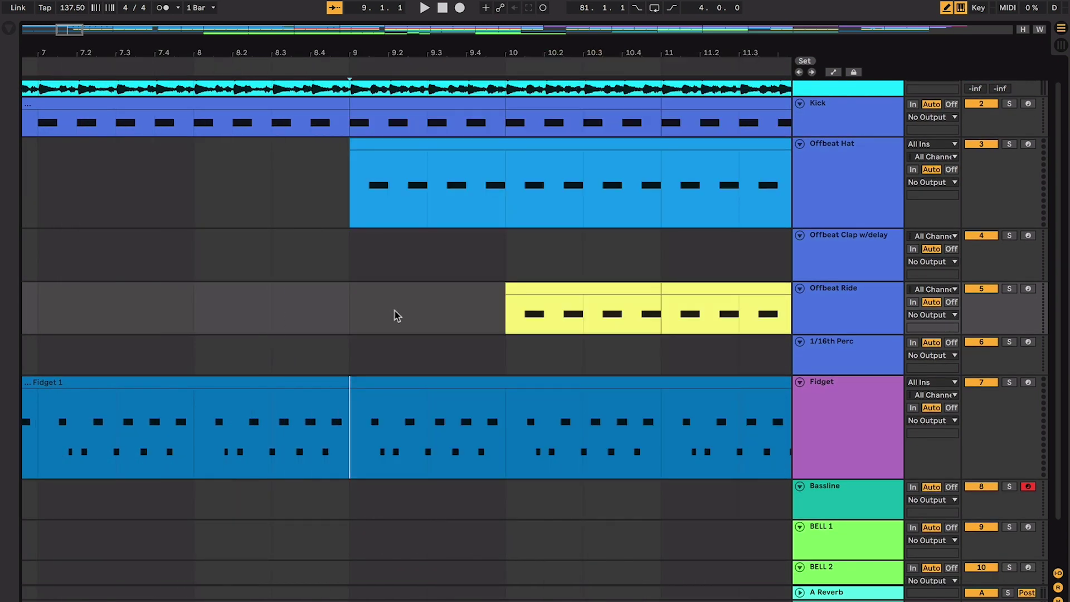
shift+click(504, 360)
click(361, 365)
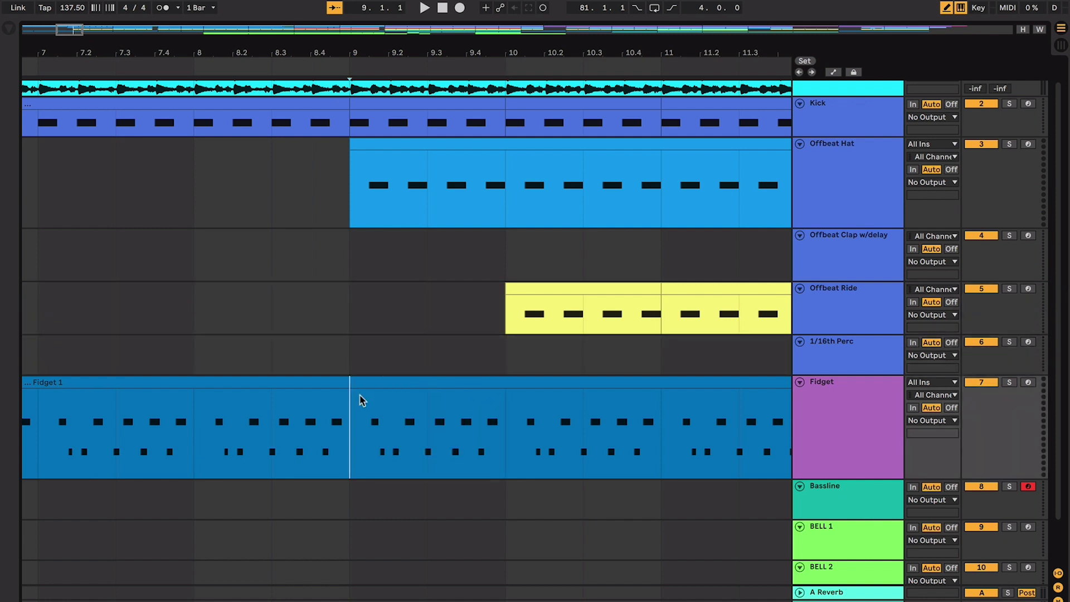
click(853, 195)
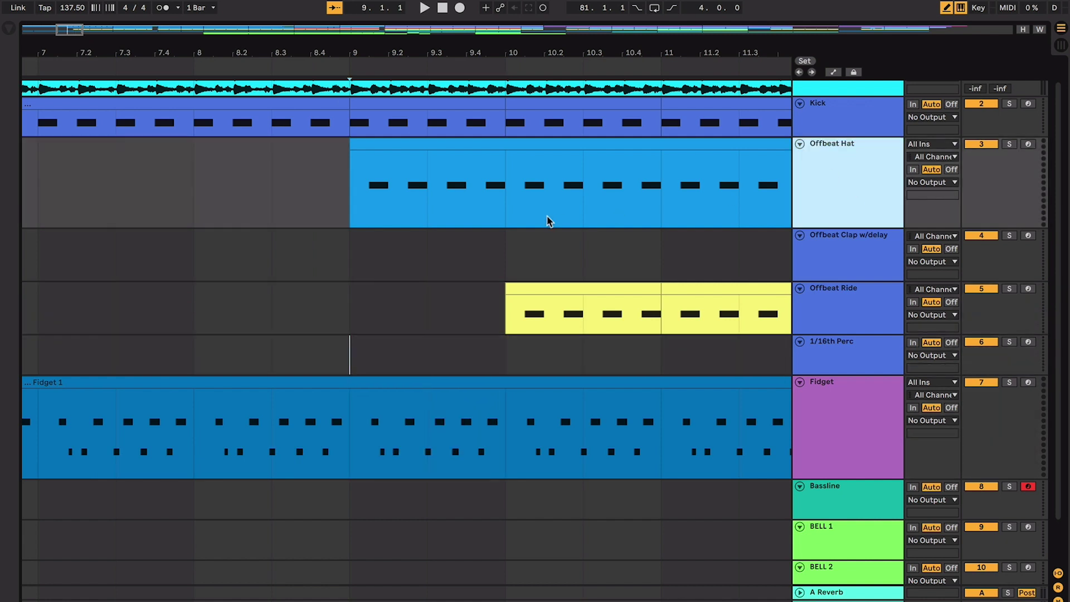
drag(340, 195, 492, 199)
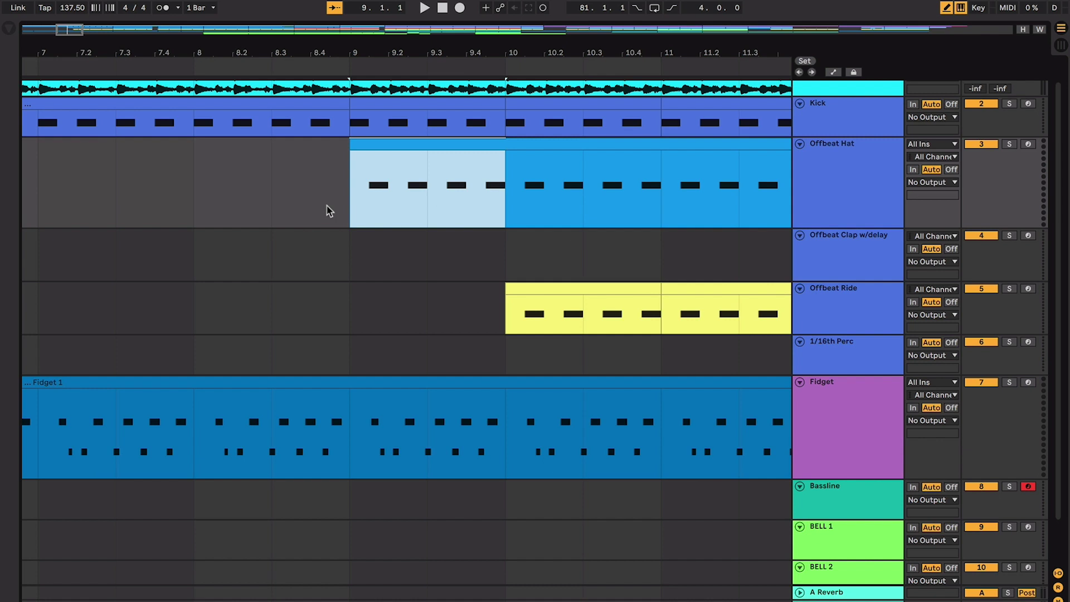
Step: Play the arrangement from 8.3 through the entries of the Offbeat Hat and Offbeat Ride
click(269, 208)
key(space)
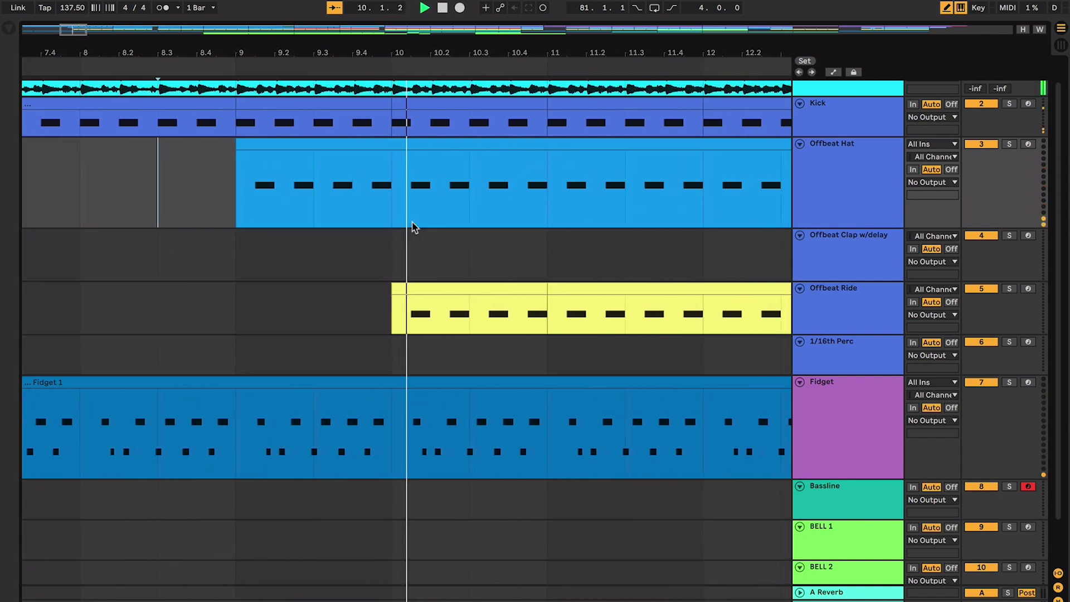
key(space)
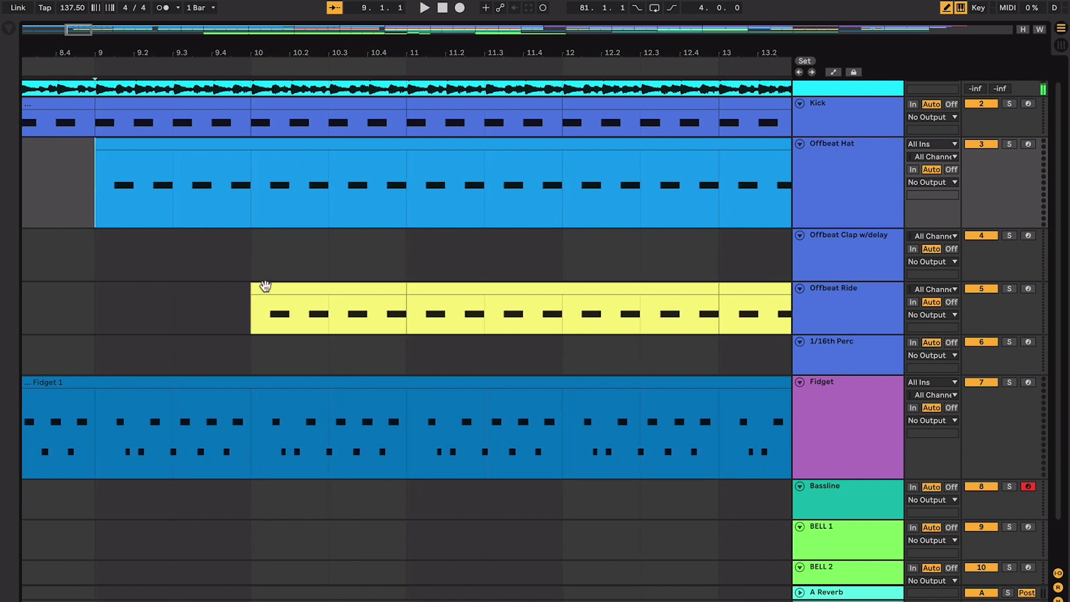
Step: Select the first Offbeat Ride clip, covering bar 10
drag(265, 286, 419, 311)
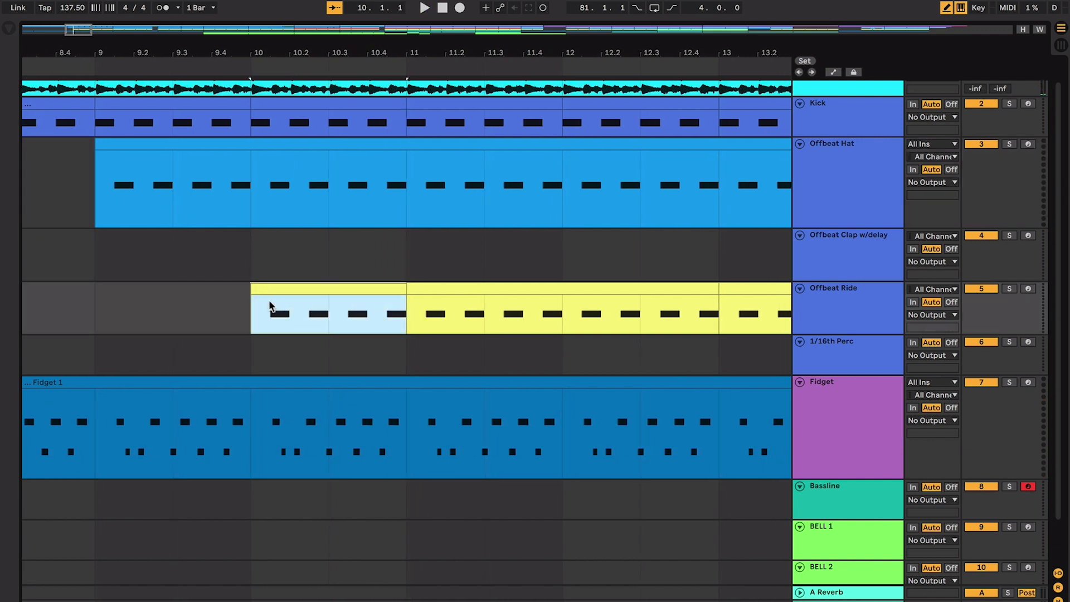
click(824, 294)
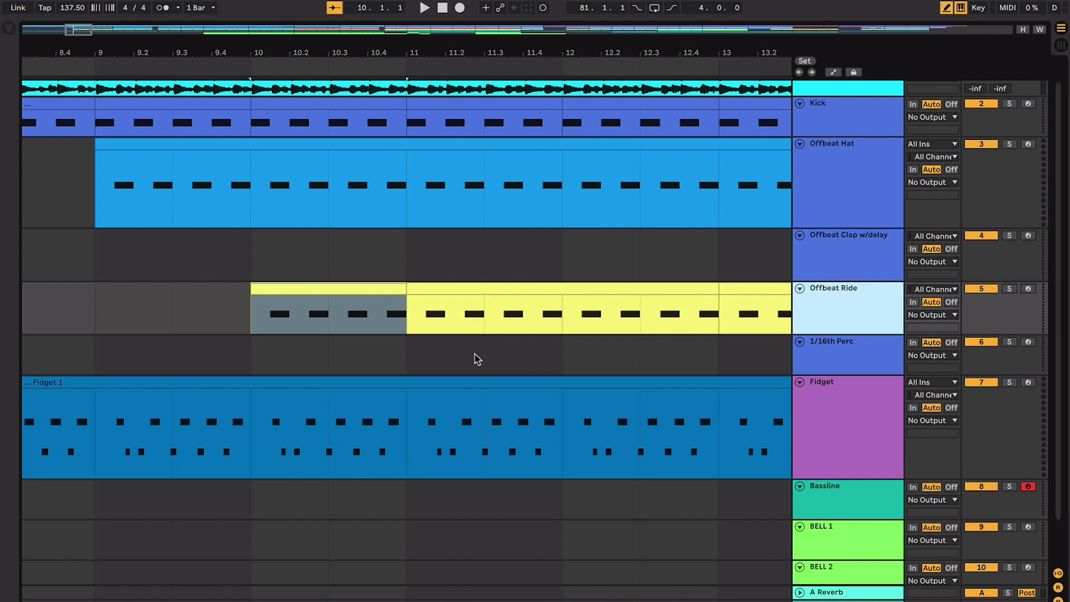
drag(260, 309, 298, 311)
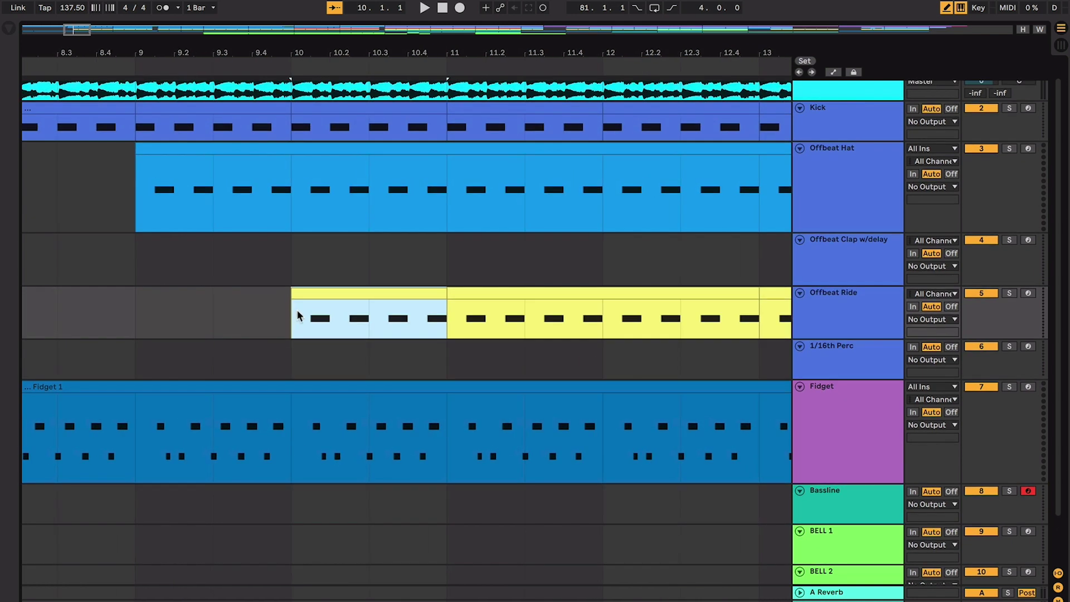
Step: Examine the empty bar 9 on the Offbeat Ride track against its first clip at bar 10, selecting across both
drag(365, 328, 157, 325)
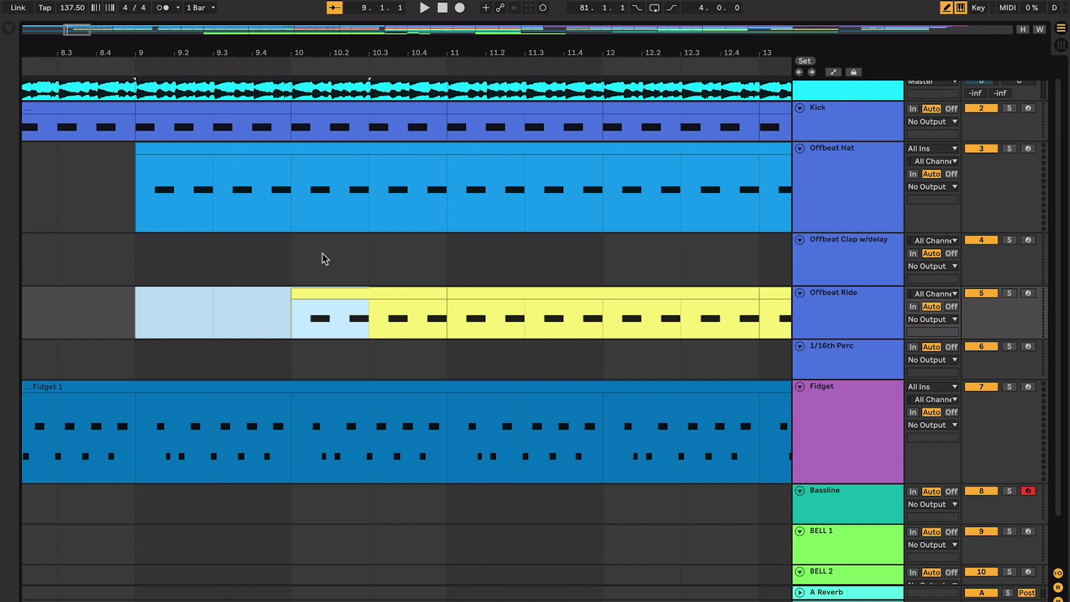
click(368, 293)
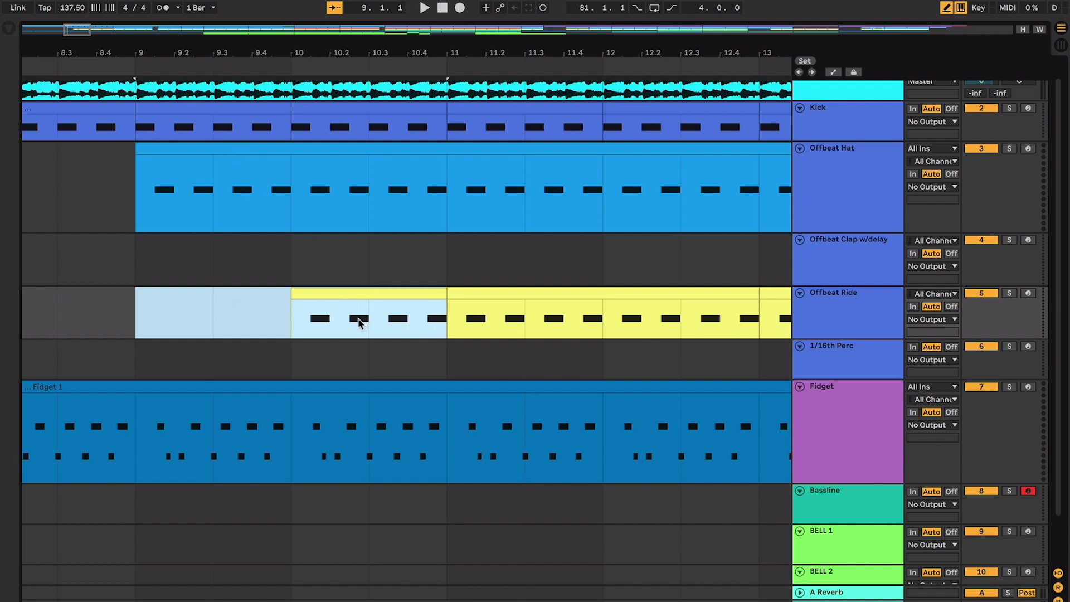
click(312, 296)
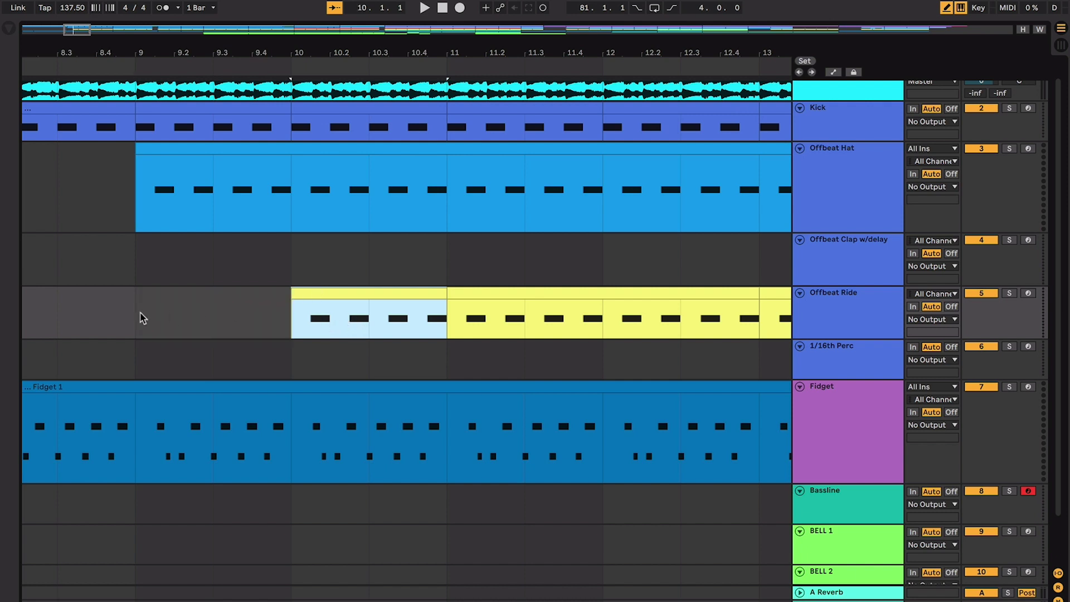
shift+click(141, 313)
click(351, 310)
click(148, 313)
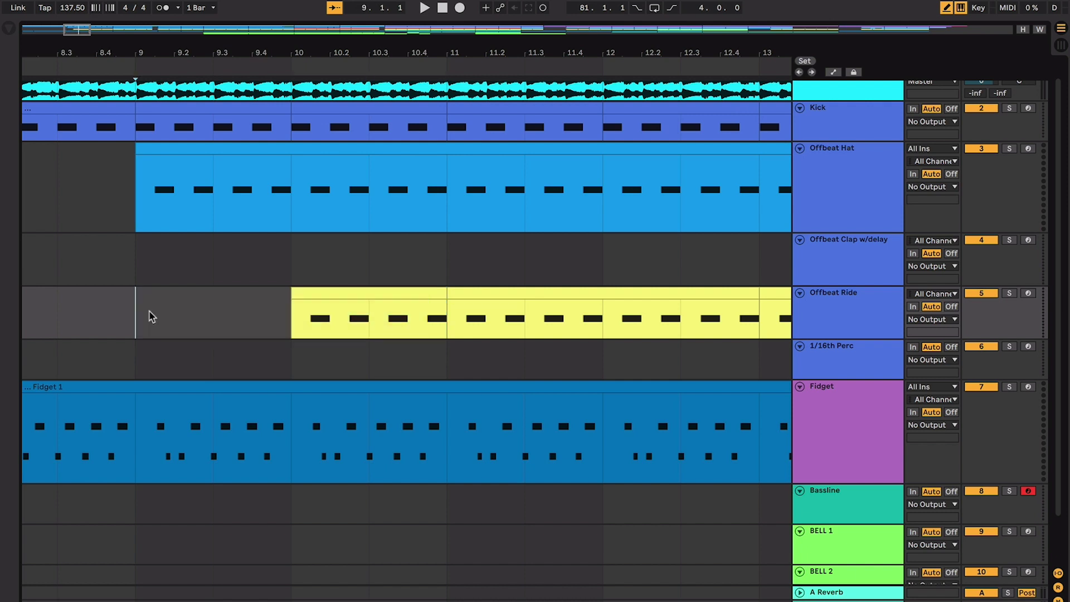
shift+click(326, 297)
click(259, 304)
drag(150, 312, 344, 323)
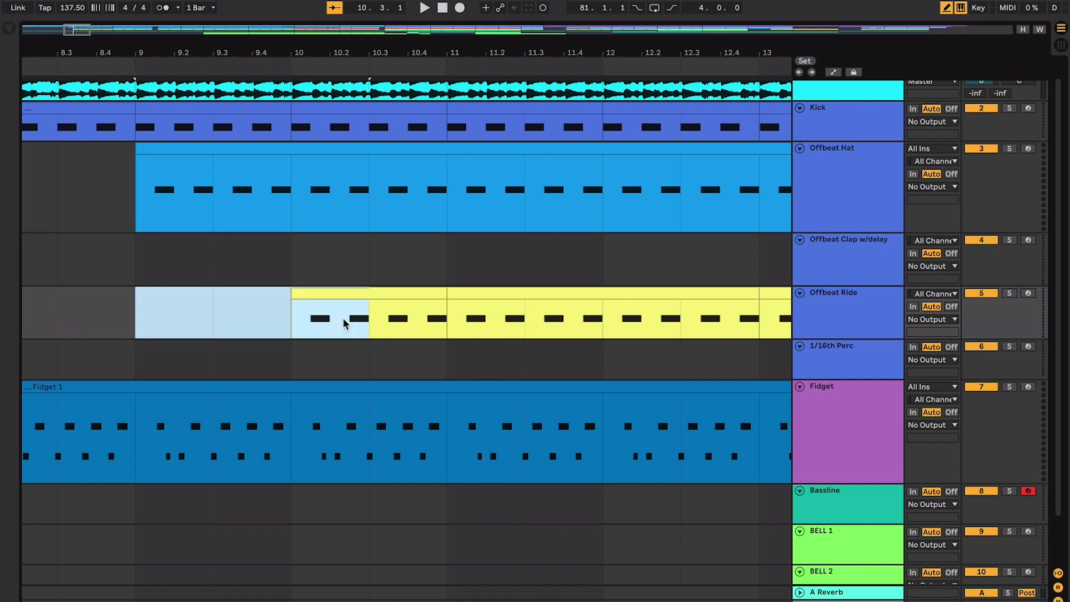
click(350, 293)
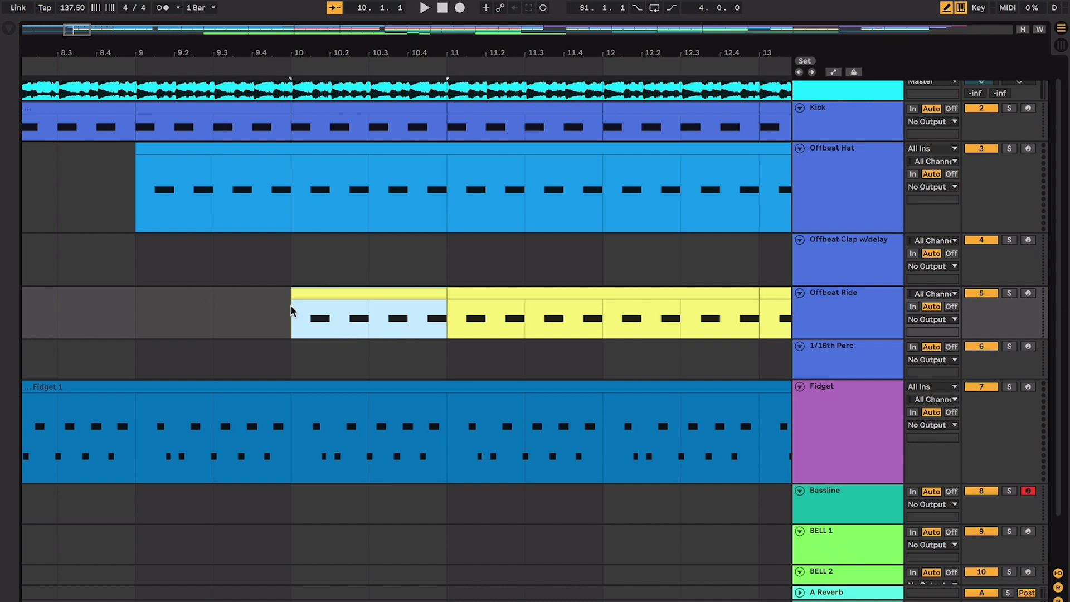
scroll(219, 328, left, 2)
scroll(219, 329, up, 1)
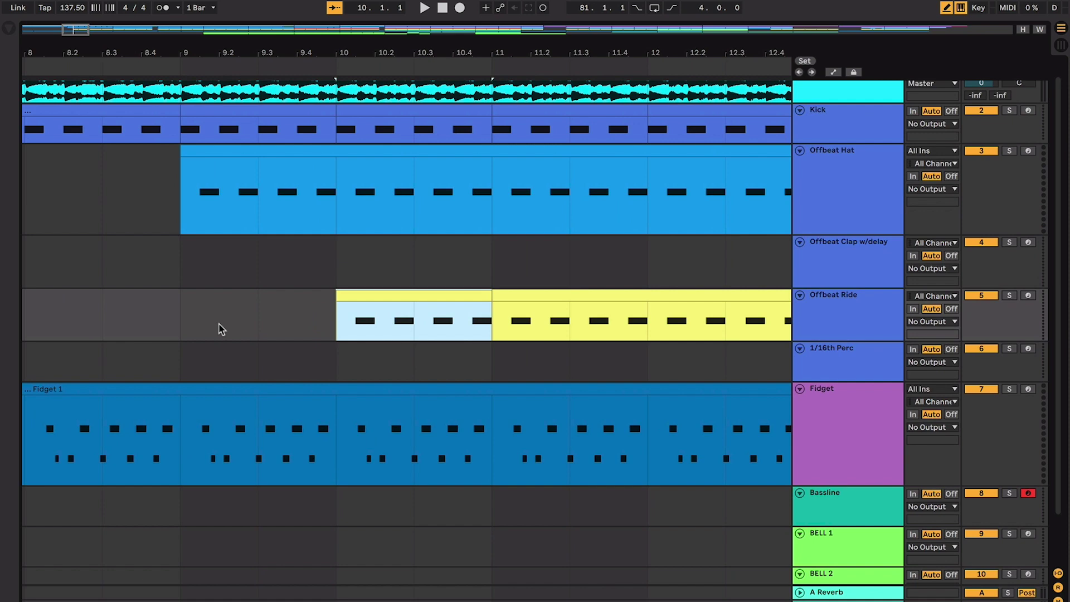
scroll(219, 329, right, 1)
scroll(218, 328, up, 1)
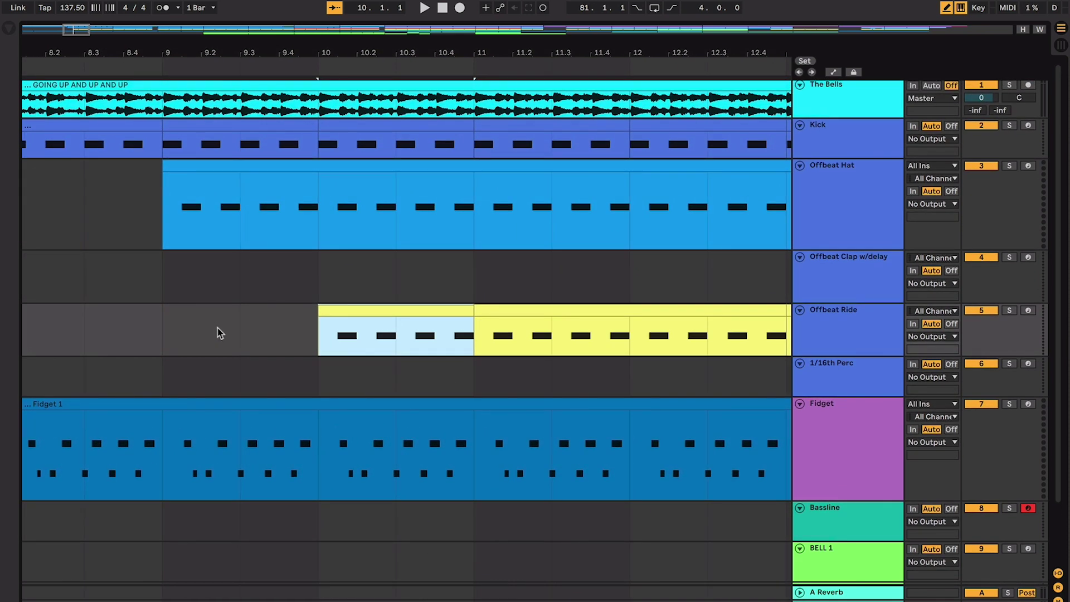
Step: Set the playback start at bar 9 in the empty stretch of the Offbeat Ride track
click(167, 330)
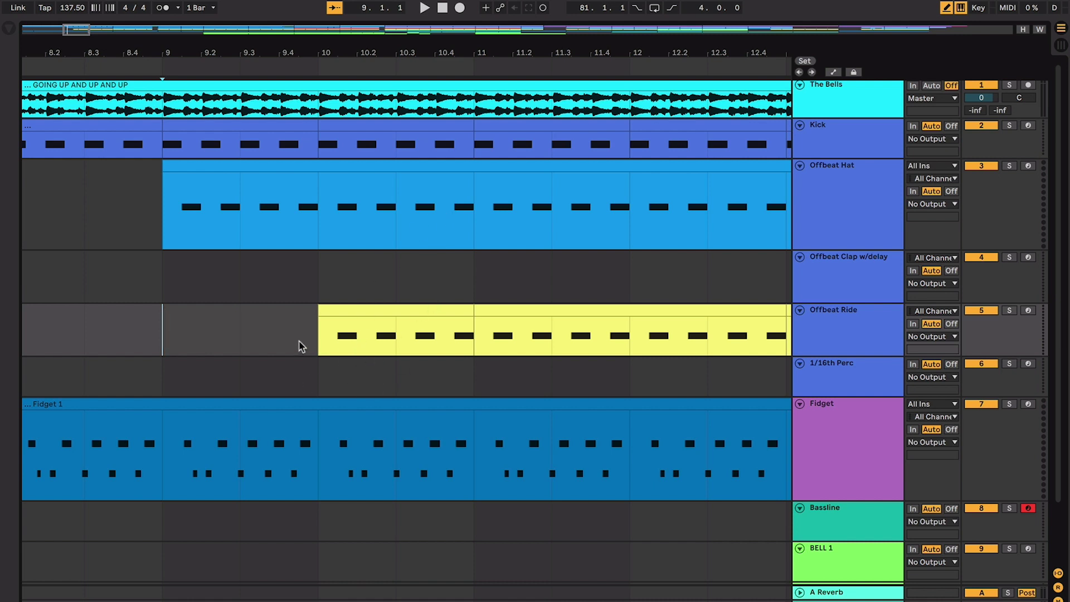
key(ctrl+v)
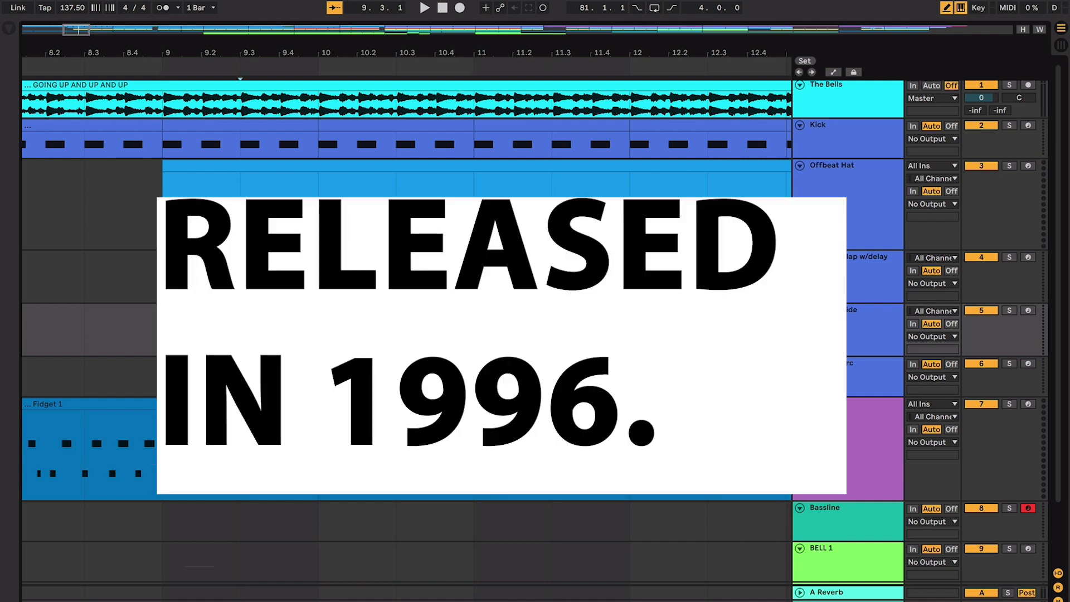
key(minus)
click(191, 325)
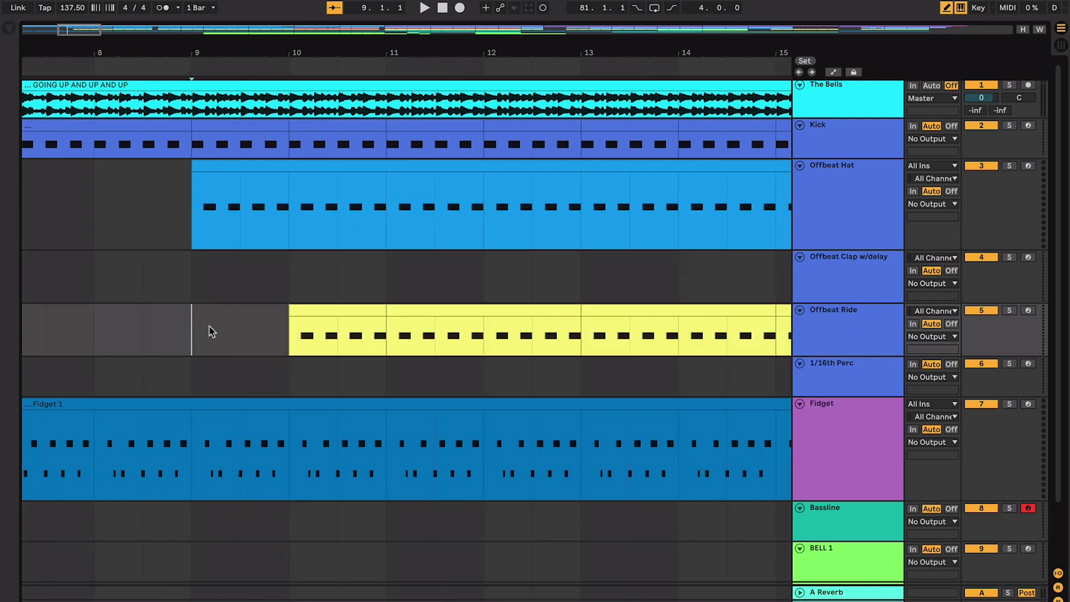
Step: Play the arrangement from bar 10 through the entry of the Offbeat Clap w/delay at bar 17
click(278, 342)
key(space)
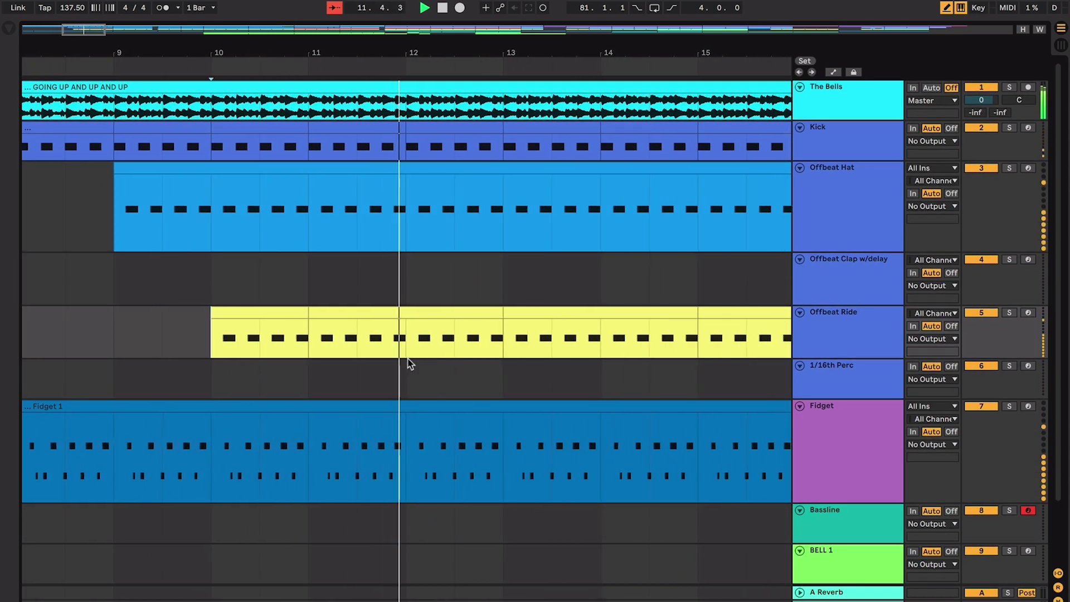
scroll(407, 359, right, 1)
key(plus)
key(plus)
key(super+shift+f)
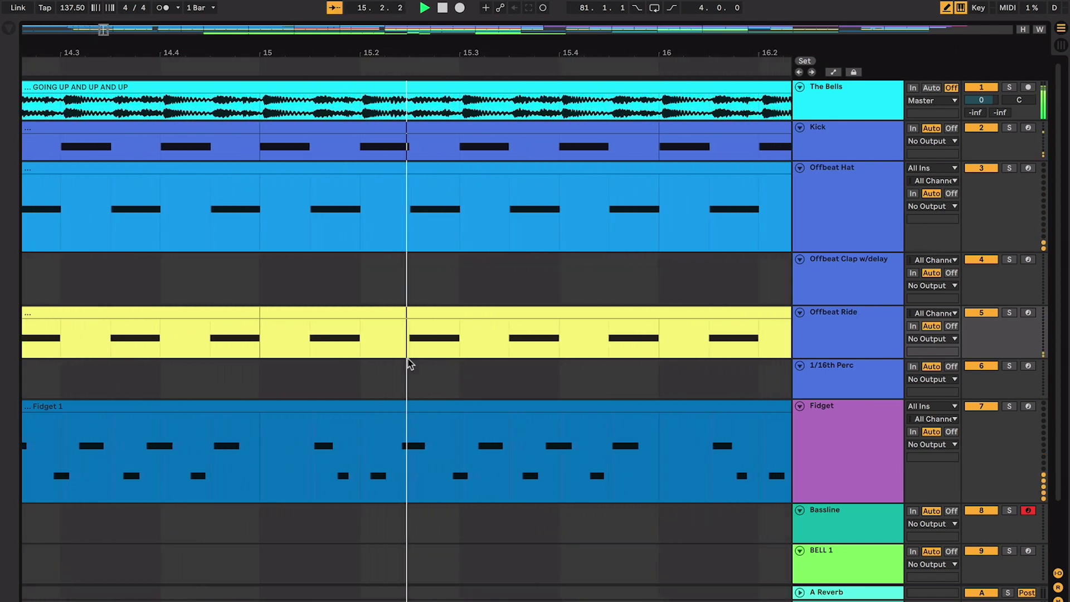
scroll(410, 363, down, 10)
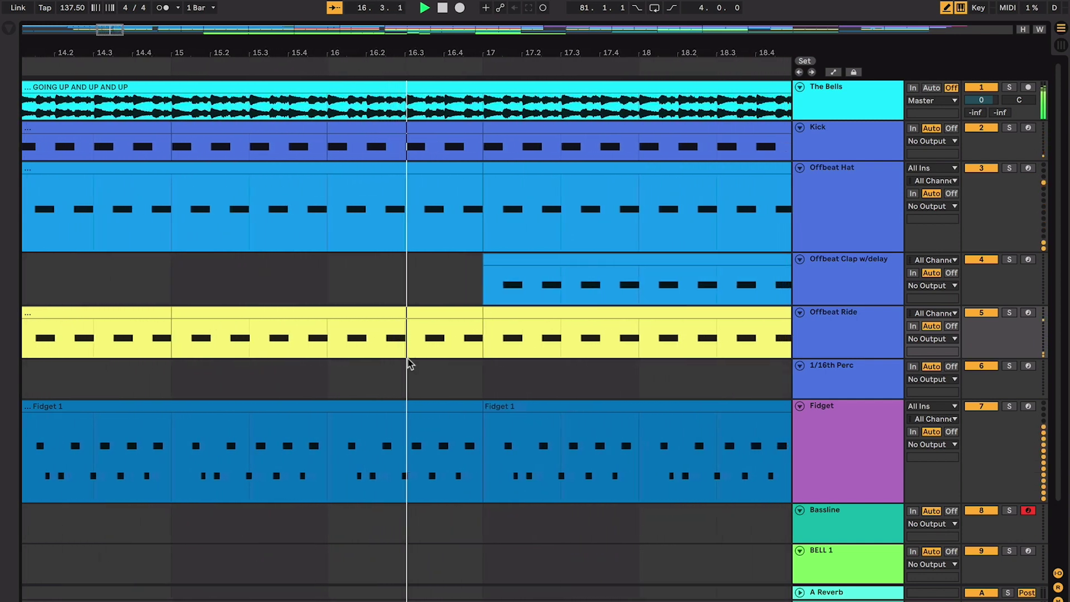
key(space)
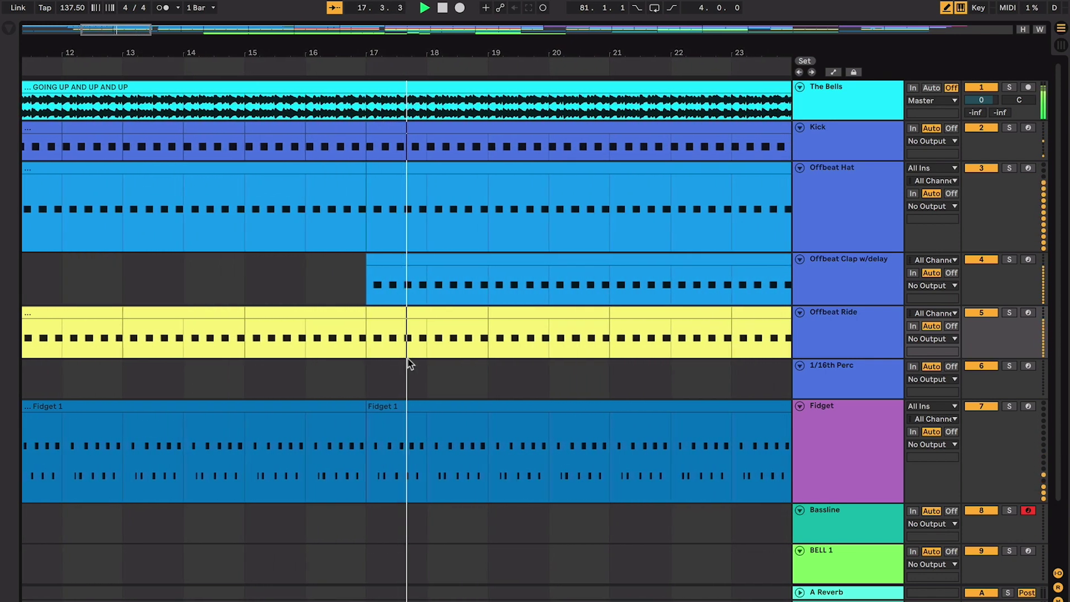
Step: Mark the Offbeat Clap w/delay entry at bar 17 and select the Fidget 1 clip running from bar 17 to bar 25
click(358, 290)
scroll(357, 289, down, 5)
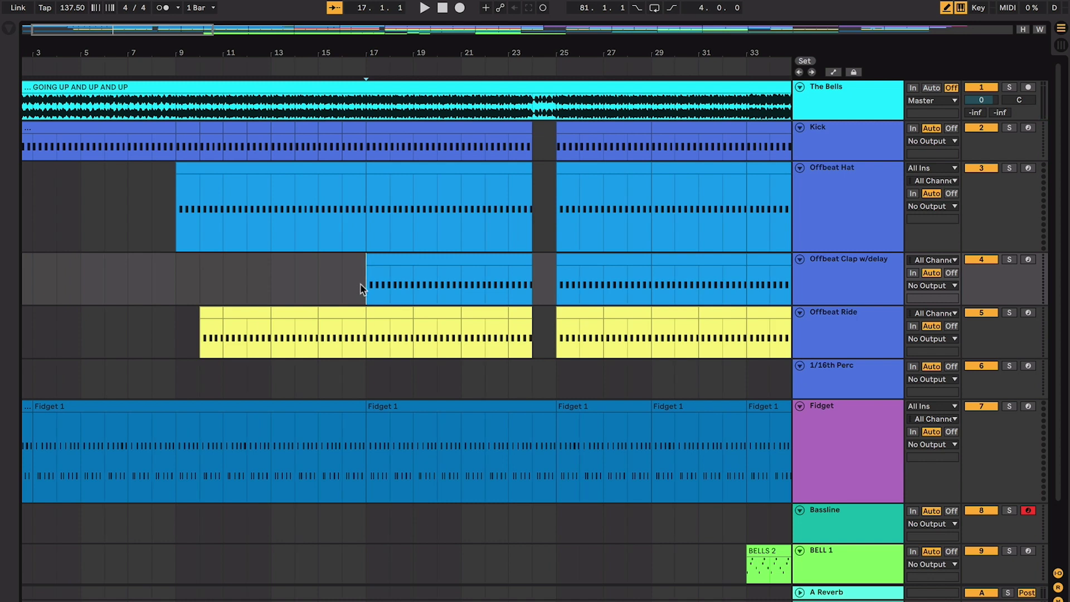
mouse_move(361, 289)
mouse_down()
mouse_move(230, 290)
mouse_move(366, 290)
mouse_up()
click(485, 411)
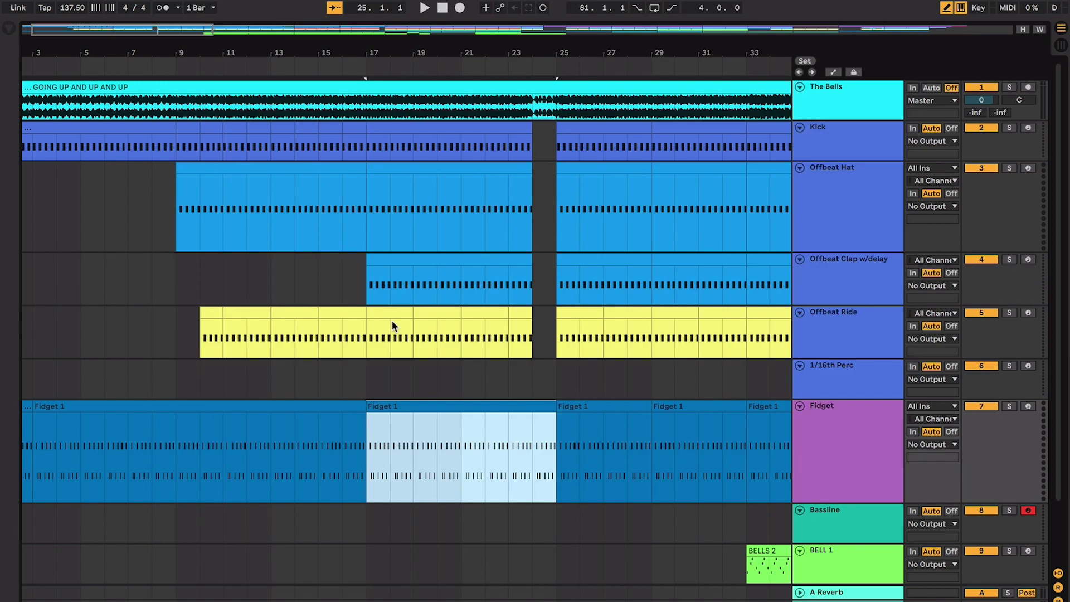
Step: Select the range from bar 17 to bar 24 across the Kick, Offbeat Hat, Offbeat Clap w/delay and Offbeat Ride tracks
click(393, 296)
click(394, 312)
shift+click(507, 142)
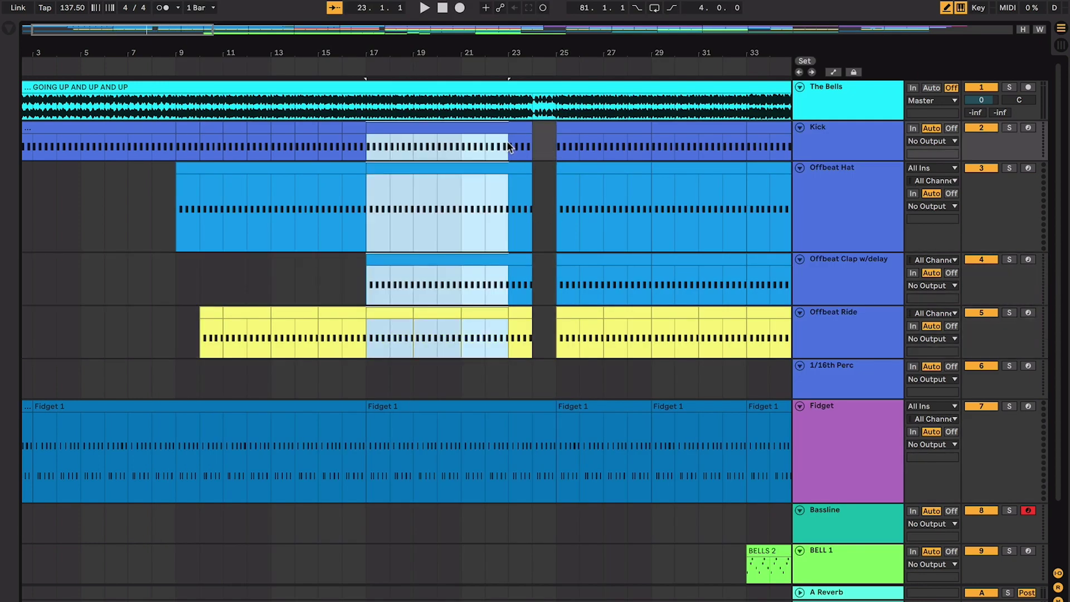
key(shift+Right)
key(plus)
key(plus)
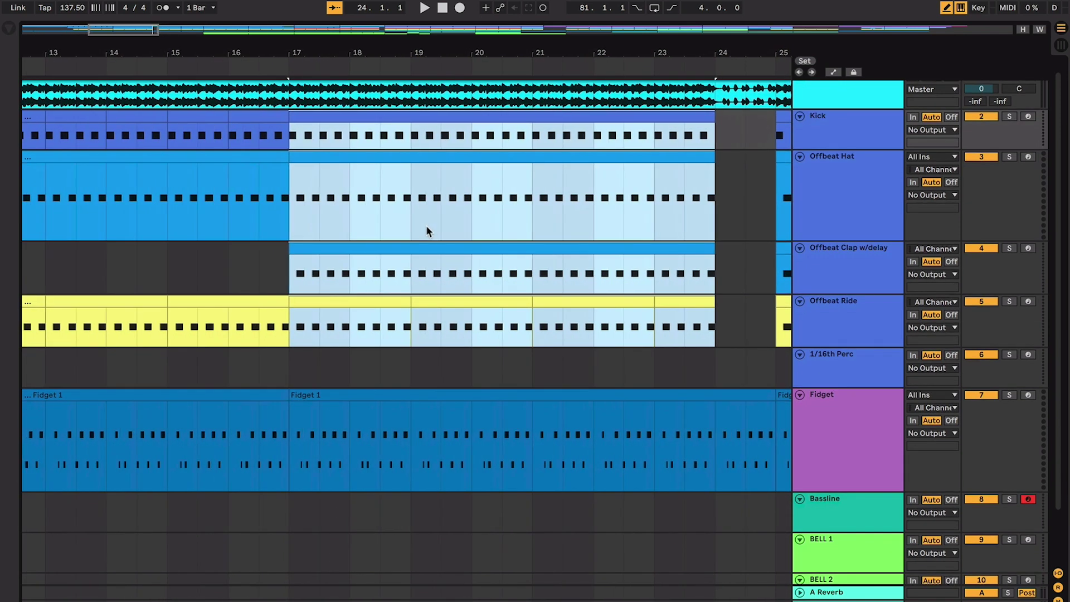
Step: Examine the offbeat hits by selecting the first half of bar 16 on Offbeat Ride and of bar 17 on Offbeat Clap w/delay
click(239, 156)
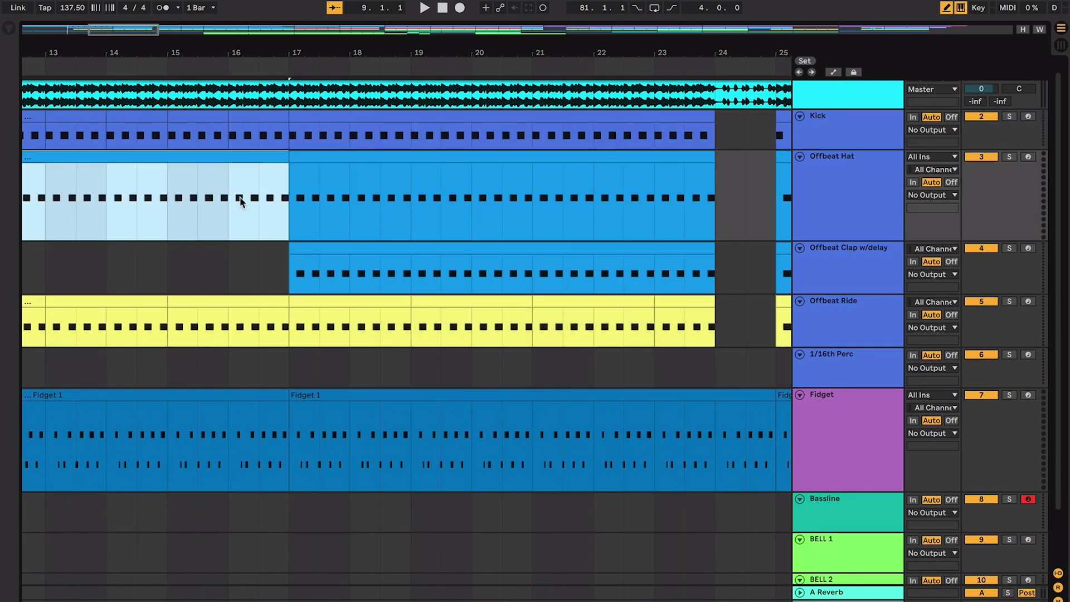
click(234, 200)
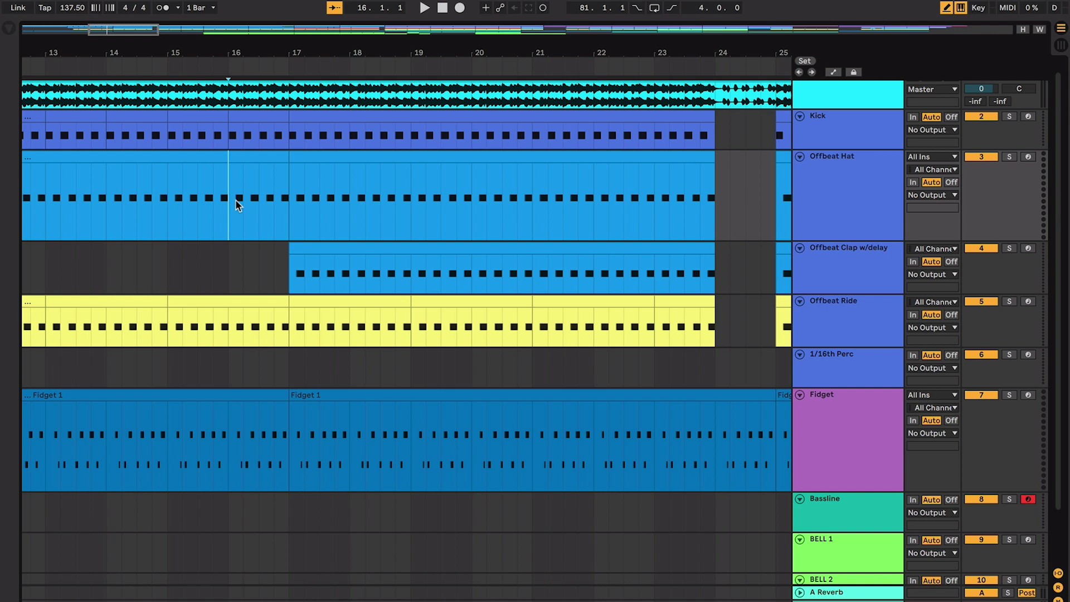
click(232, 315)
drag(232, 331, 252, 336)
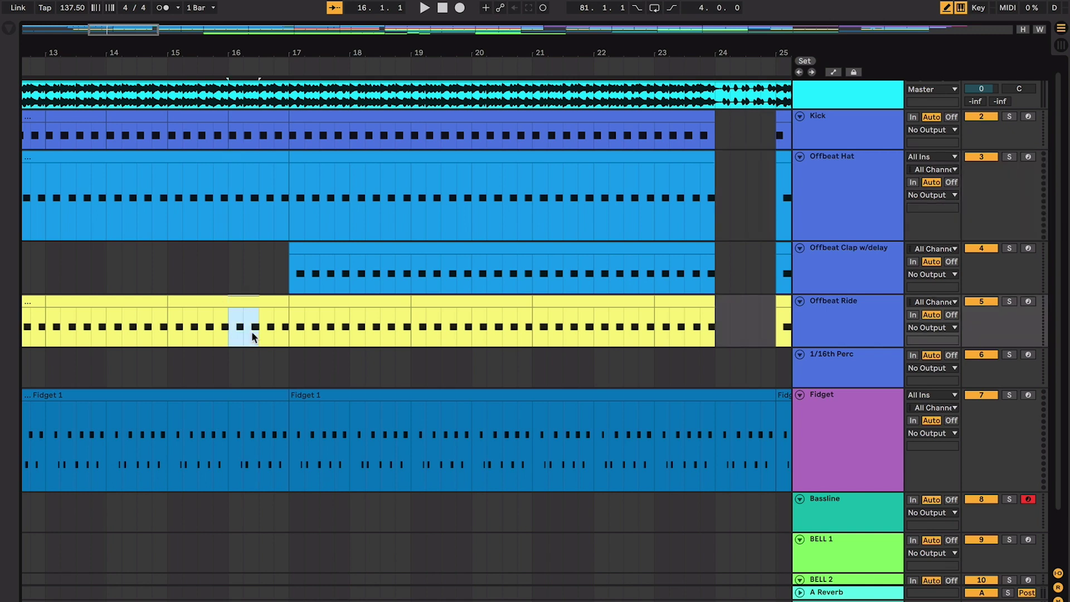
click(289, 274)
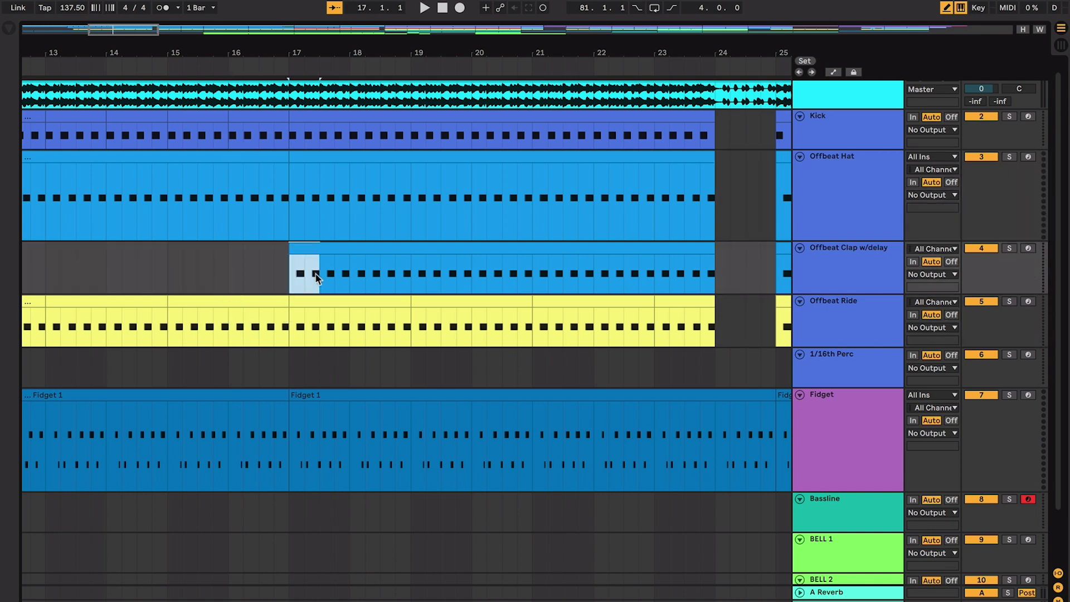
Step: Examine the clap clip's start at bar 17 up close and select the Offbeat Clap w/delay track
key(plus)
key(plus)
click(251, 275)
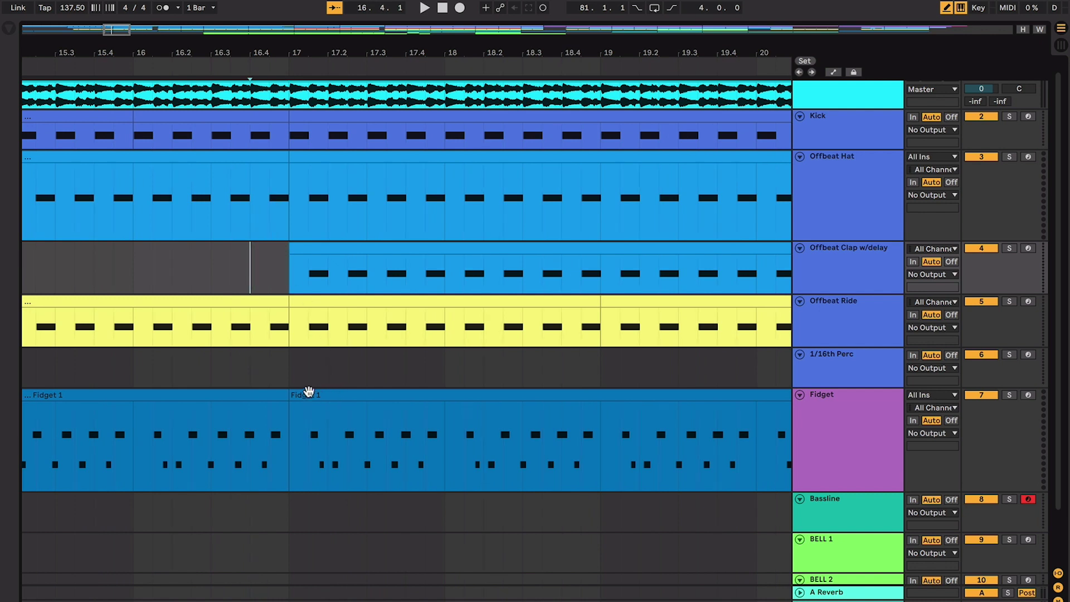
click(283, 290)
scroll(285, 291, right, 2)
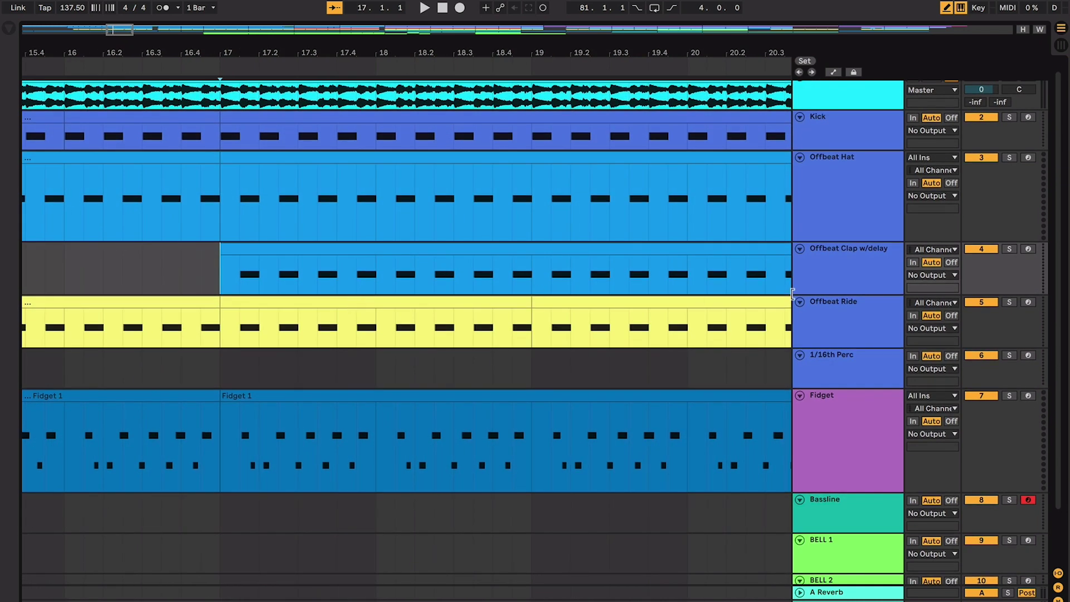
click(843, 272)
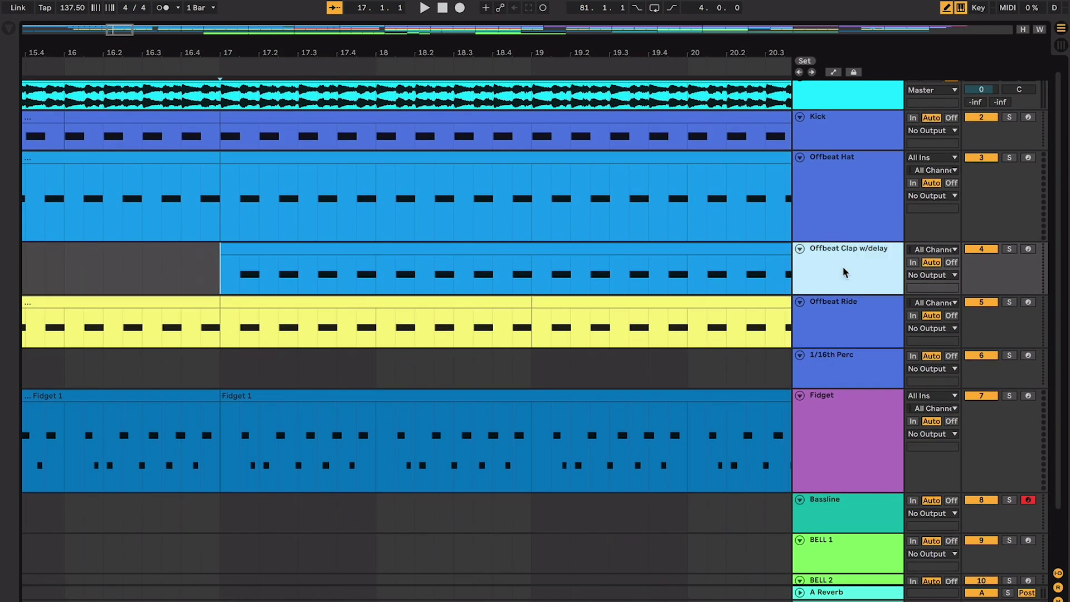
Step: Play the clap's entry from bar 17, restarting from 16.3 to hear the lead-in as well
click(228, 274)
key(space)
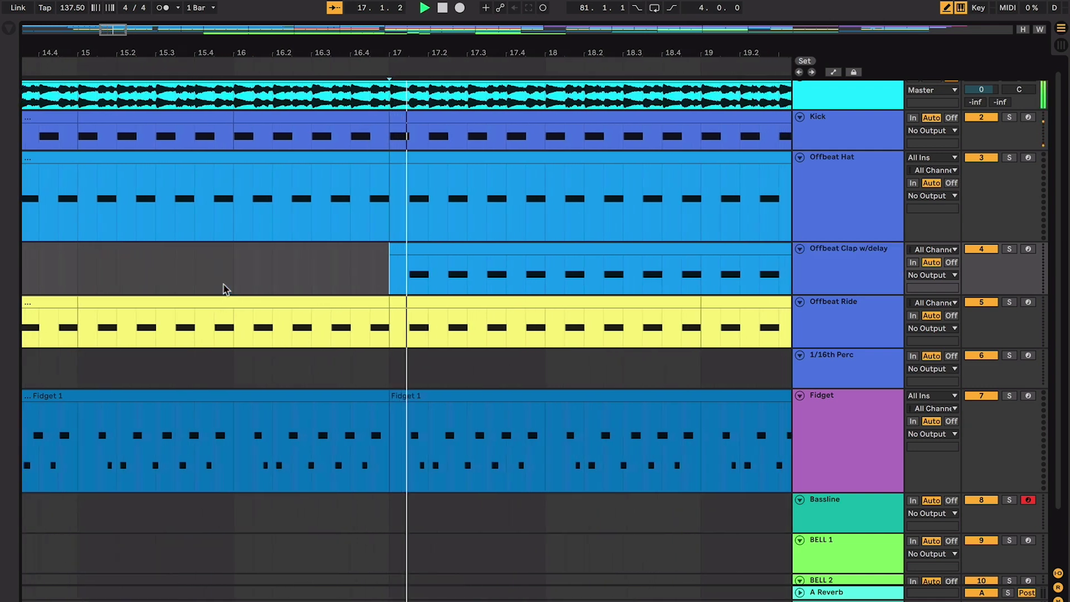
click(126, 279)
key(space)
key(space)
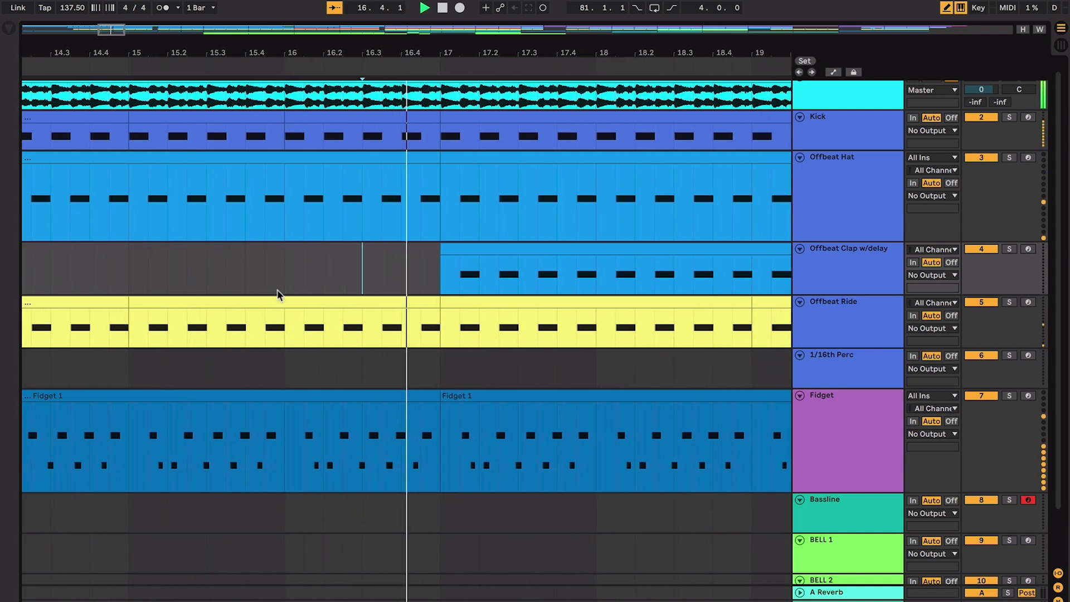
scroll(461, 329, up, 1)
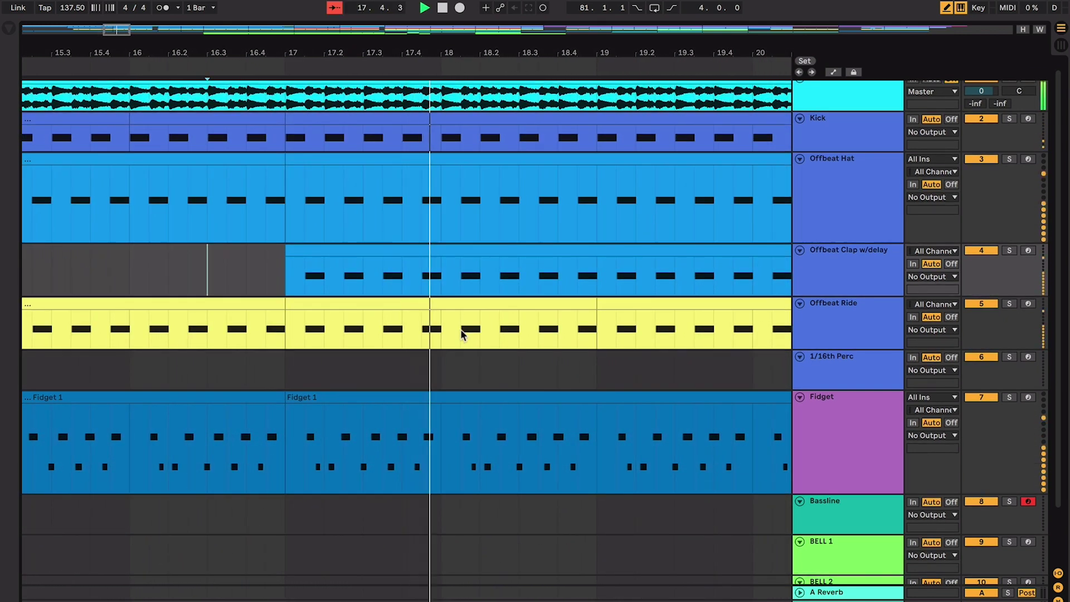
key(minus)
key(minus)
scroll(461, 330, up, 1)
scroll(461, 330, right, 1)
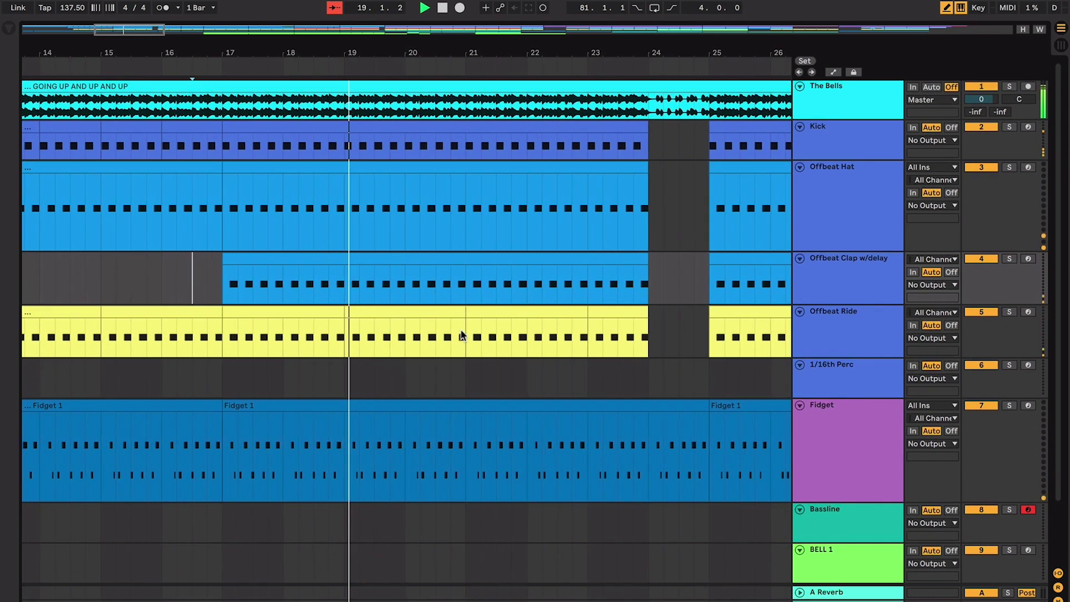
scroll(463, 332, right, 1)
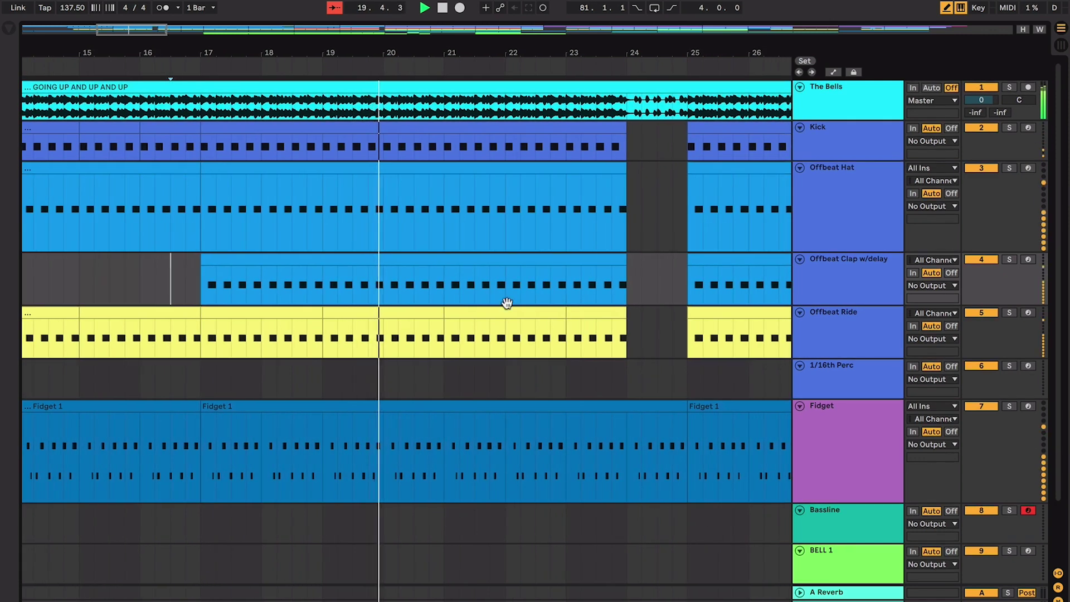
Step: Mark bar 23 on the Offbeat Clap w/delay track and keep playing through the one-bar drum break at bar 24
click(568, 281)
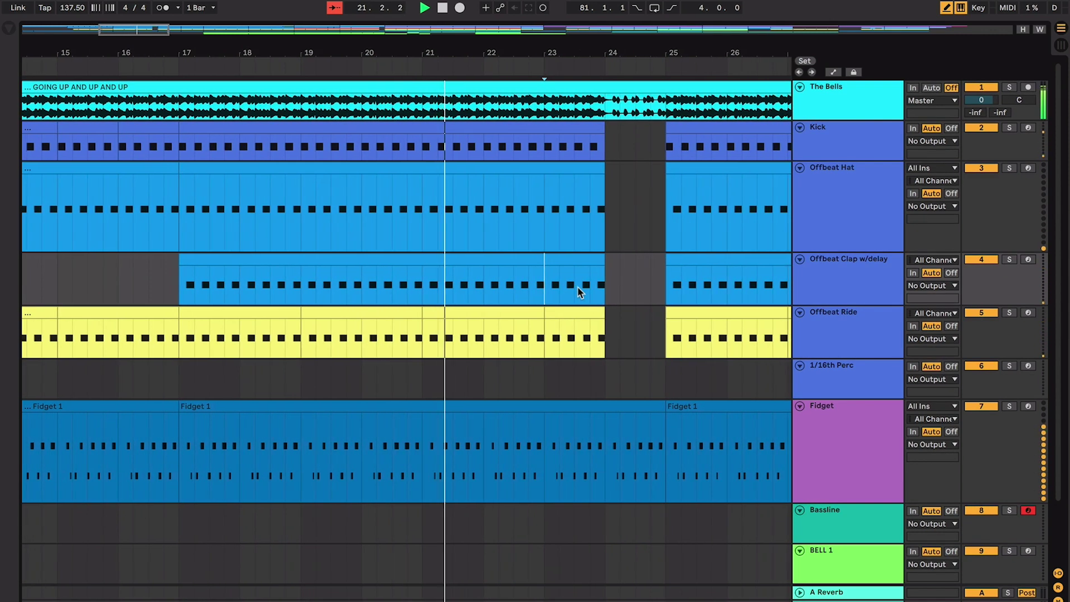
scroll(577, 287, right, 1)
scroll(593, 290, right, 2)
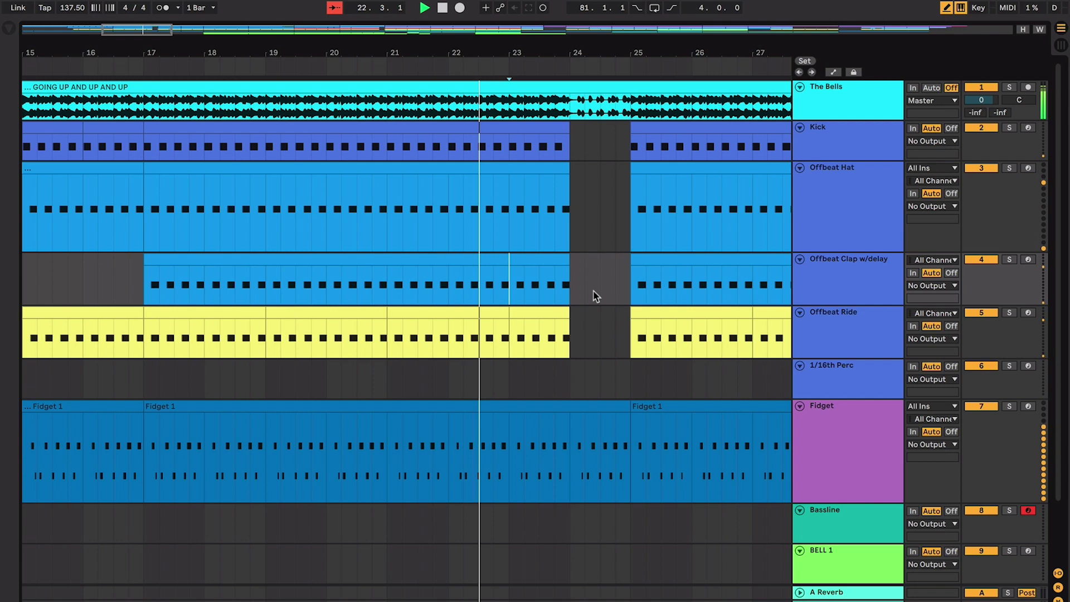
key(plus)
key(plus)
scroll(594, 295, right, 8)
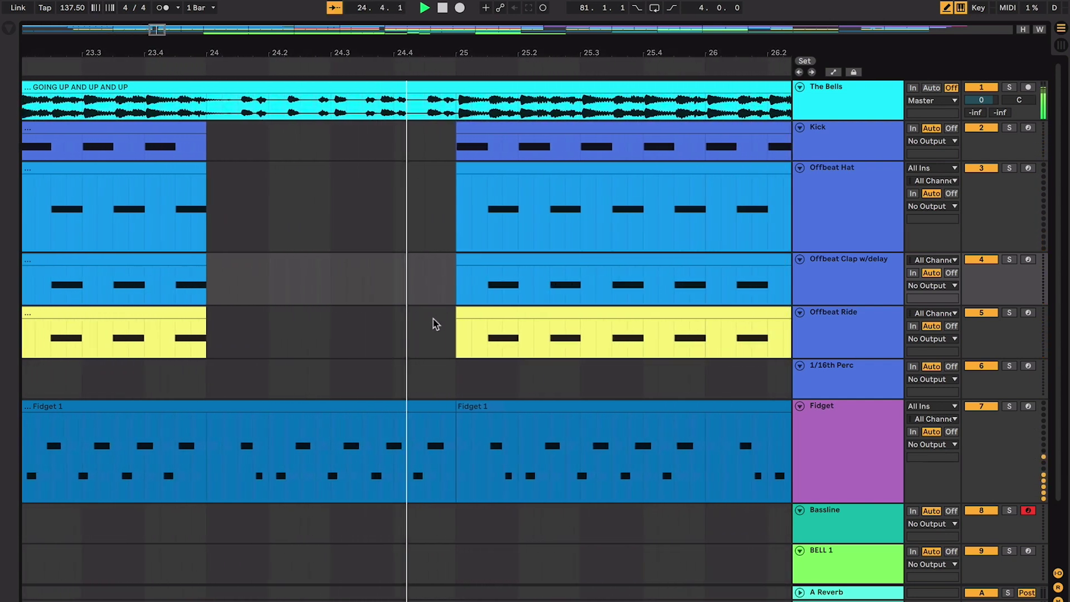
key(minus)
key(minus)
key(space)
Step: Split bar 24 of the Fidget track into its own clip and set a one-bar loop over it
drag(314, 335, 375, 337)
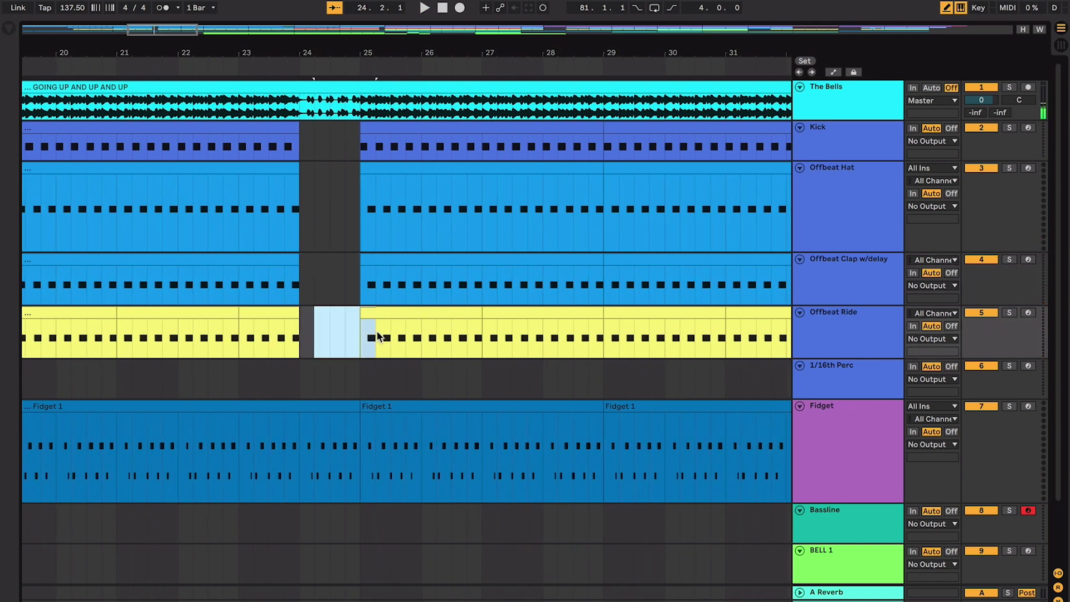
click(299, 435)
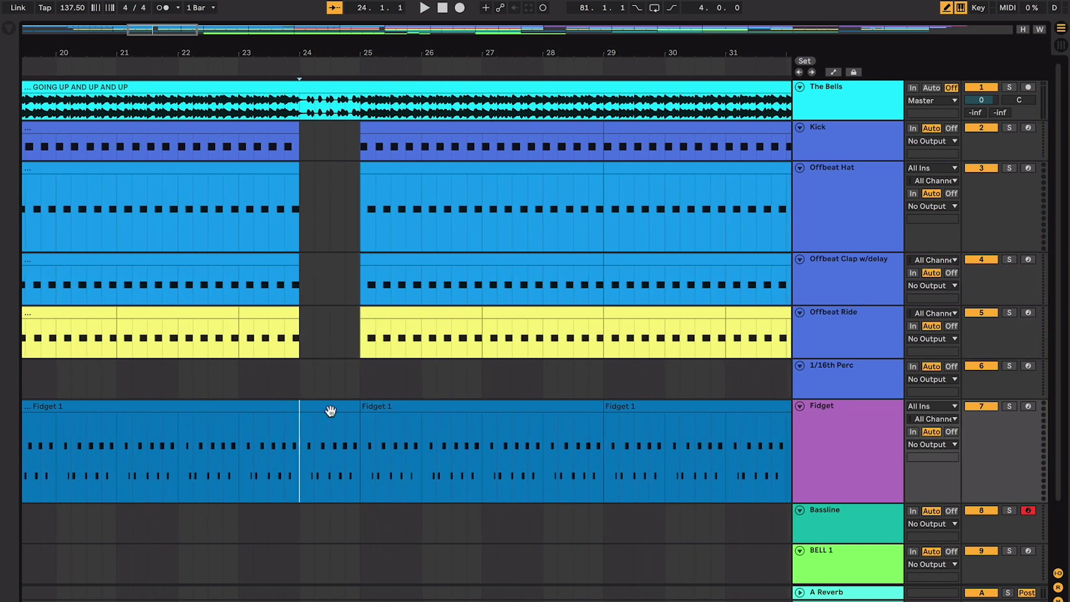
click(331, 410)
key(z)
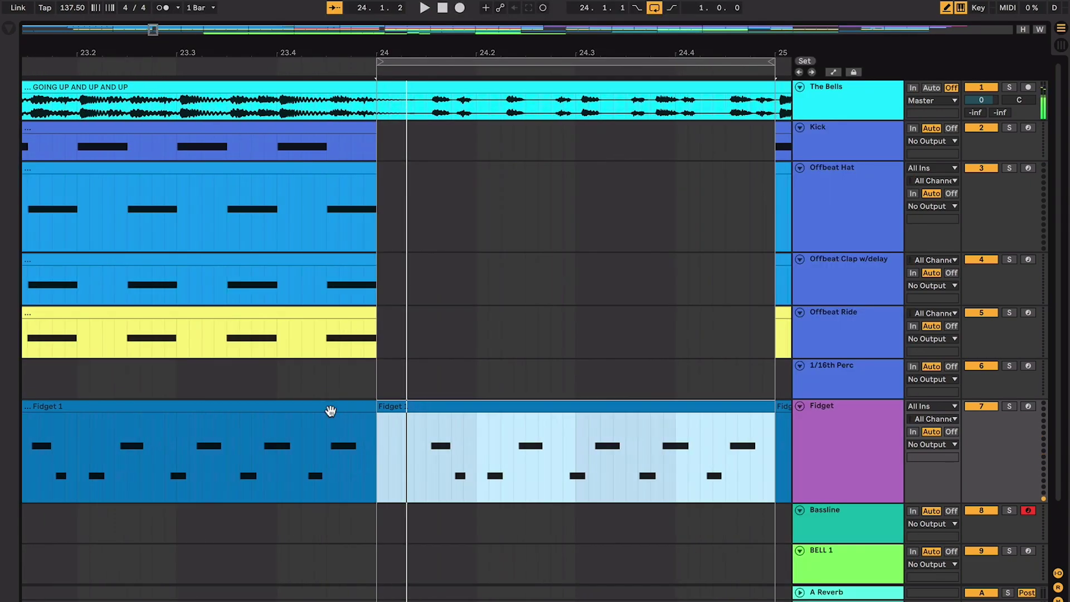
key(x)
Step: Set the playback start at bar 25 on the 1/16th Perc track and turn off looping
click(555, 375)
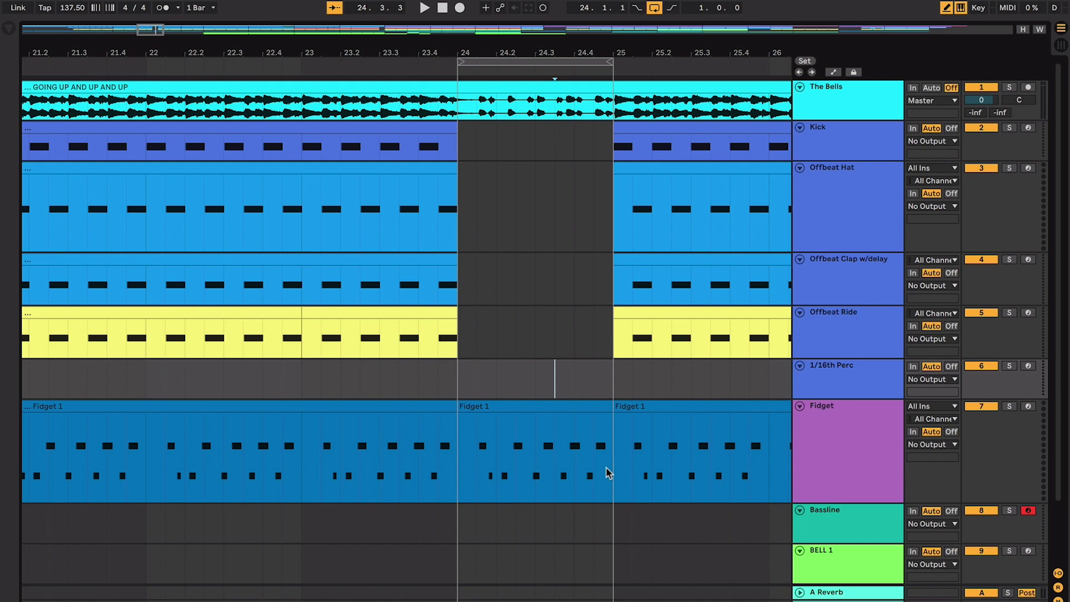
drag(606, 468, 471, 449)
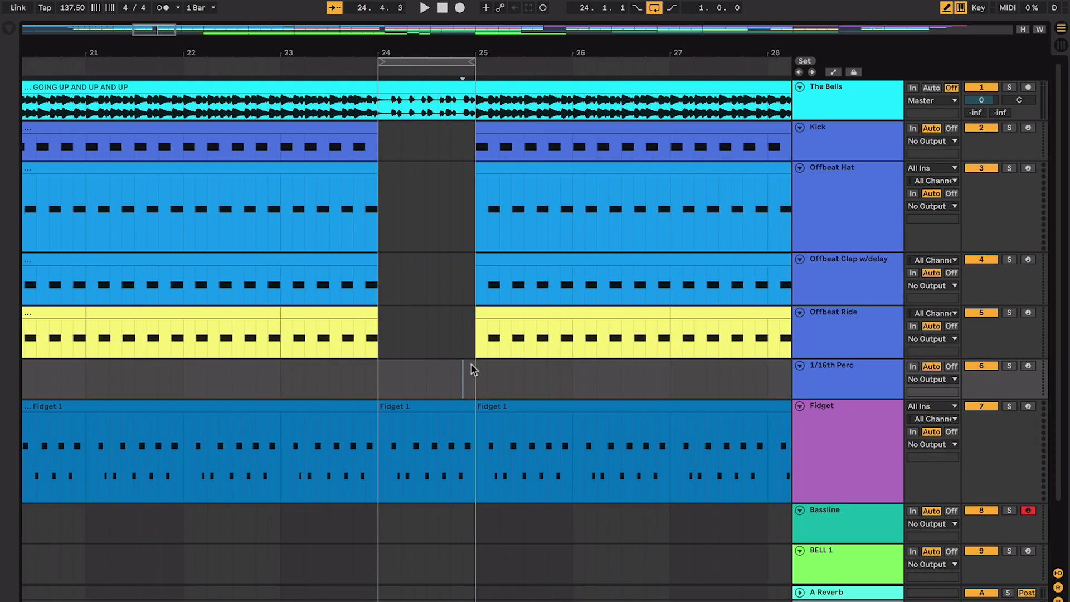
click(470, 376)
key(minus)
key(minus)
click(653, 7)
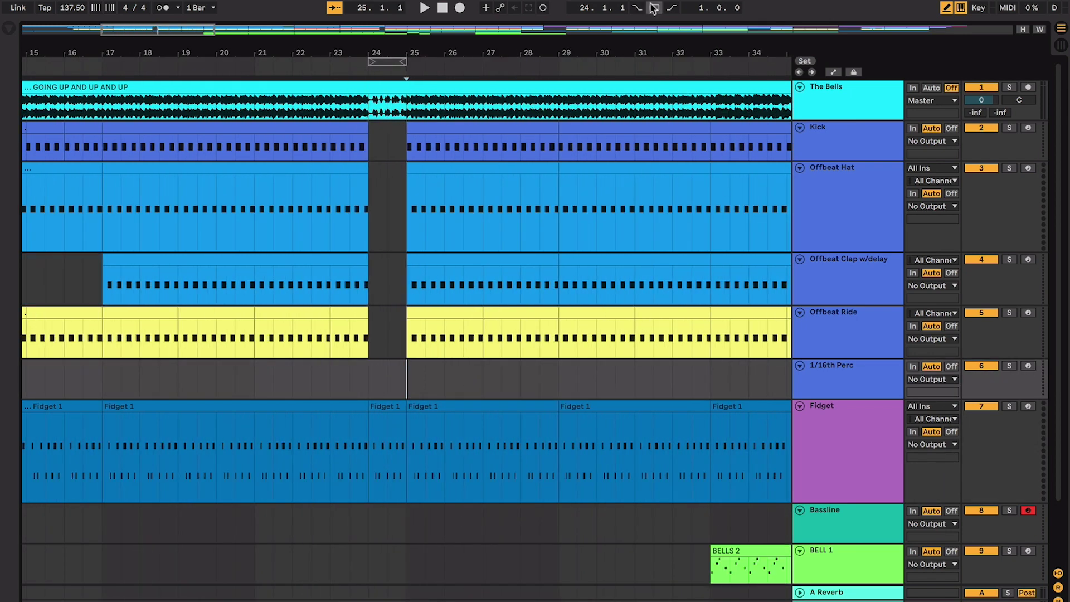
Step: Play the arrangement from bar 25, examining the drums' return and the BELL clips starting at bar 33
key(plus)
key(plus)
key(minus)
key(minus)
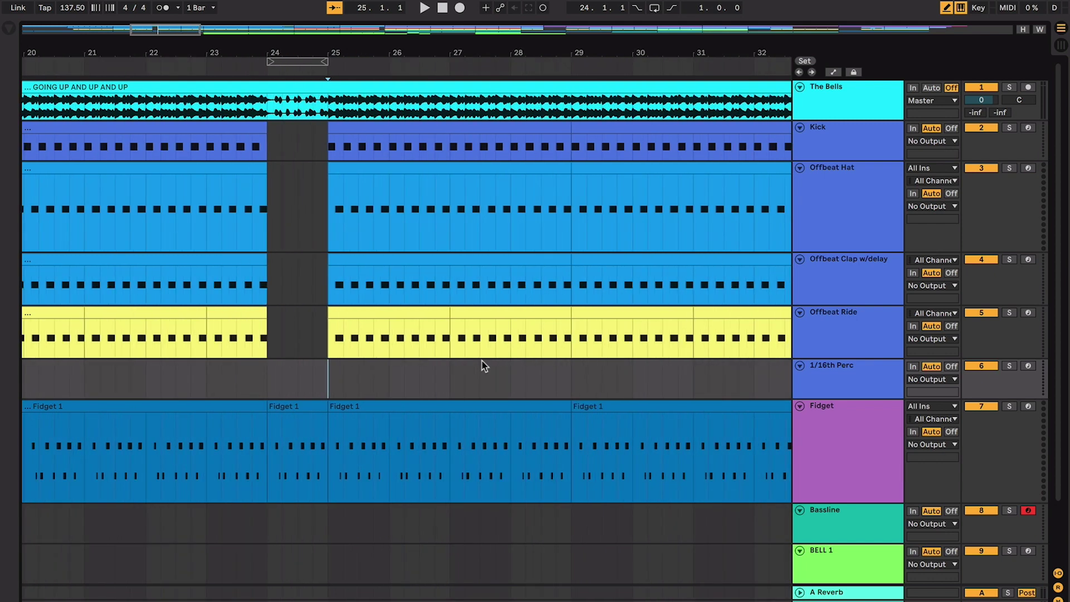
click(324, 371)
scroll(446, 382, right, 3)
scroll(473, 389, down, 1)
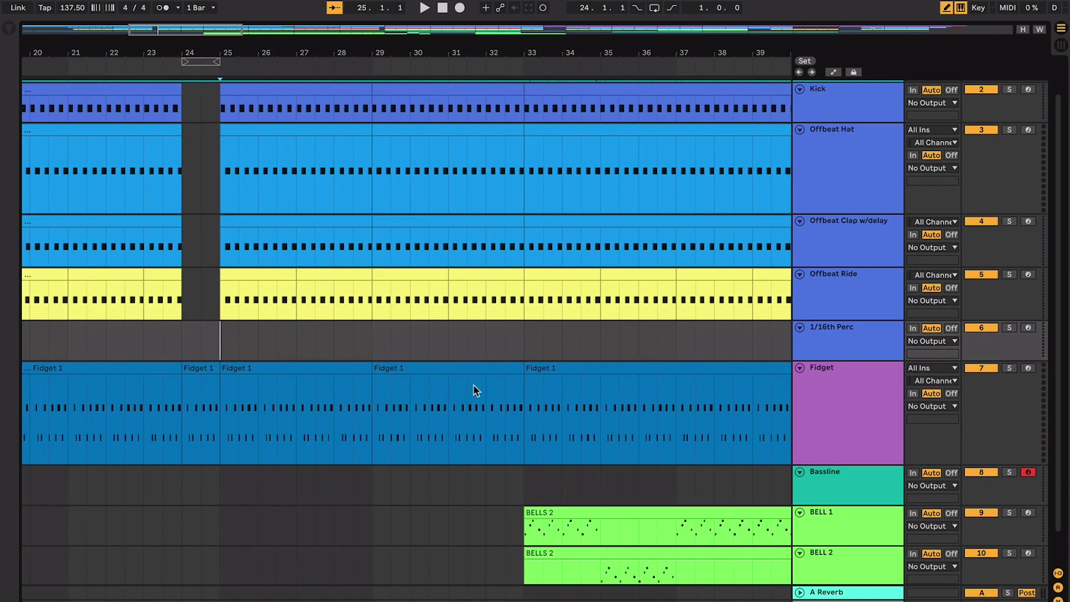
key(space)
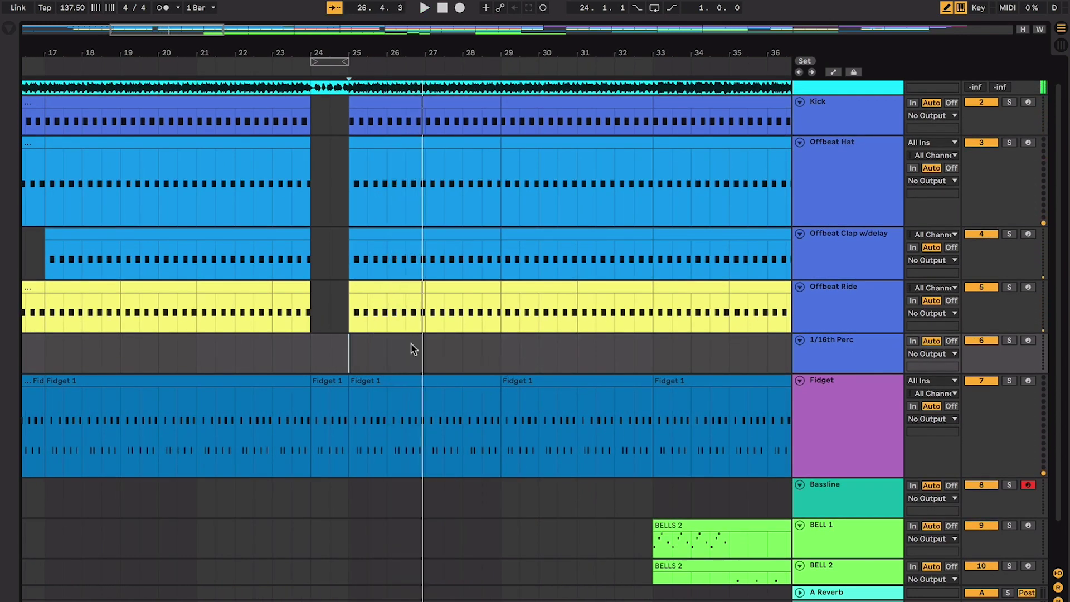
Step: Play the arrangement from bar 31 on the 1/16th Perc track and stop just before bar 32
click(576, 353)
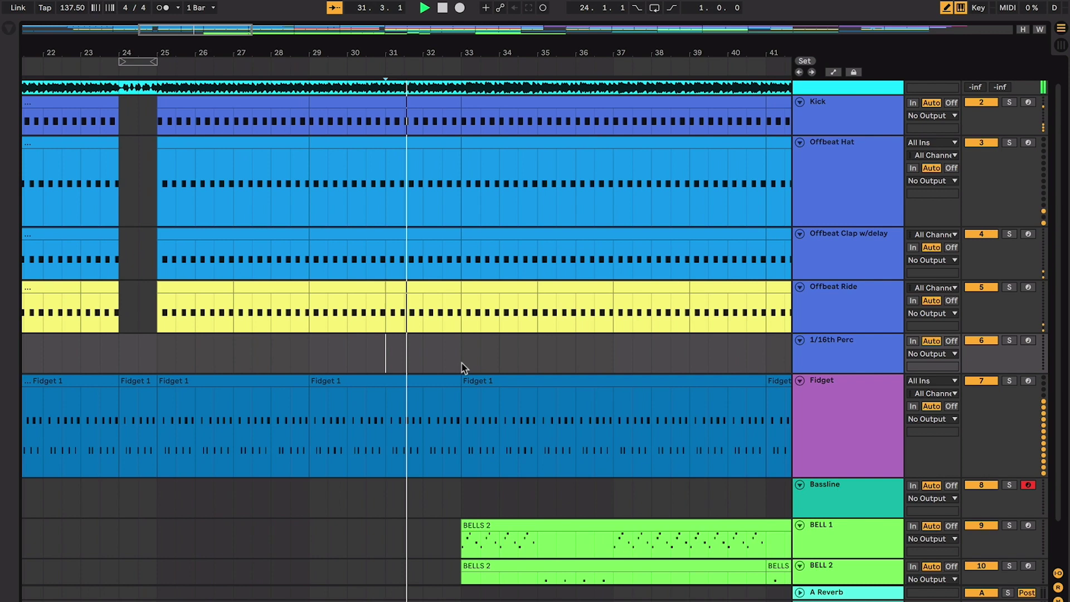
scroll(470, 391, down, 1)
key(space)
key(plus)
scroll(469, 392, down, 1)
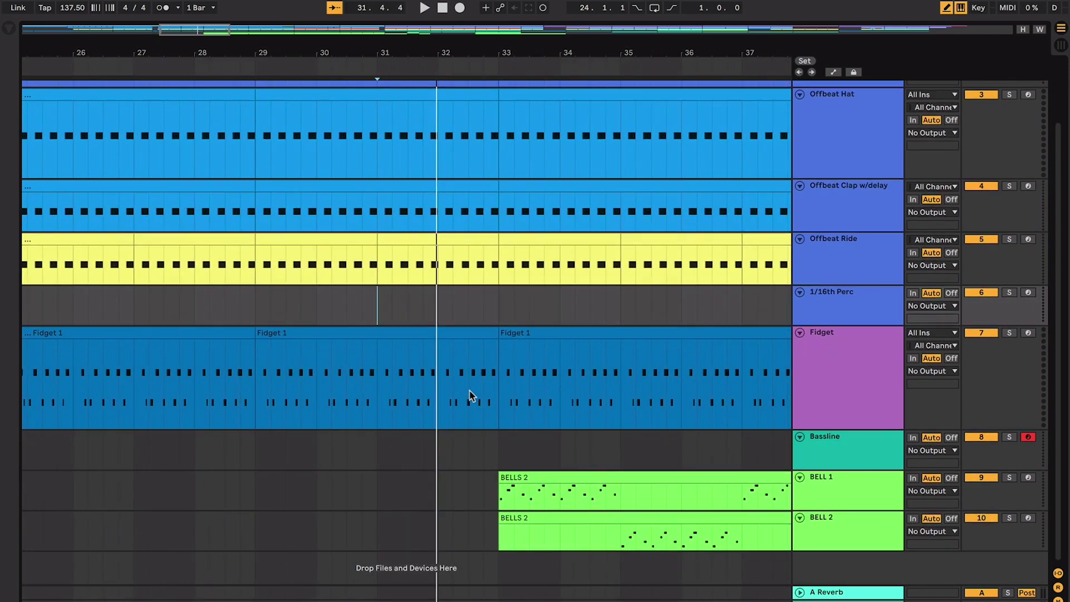
Step: Set the playback start at bar 32 on the 1/16th Perc track and play to bar 37, following the BELL 1 and BELL 2 notes
drag(498, 592, 532, 591)
click(470, 494)
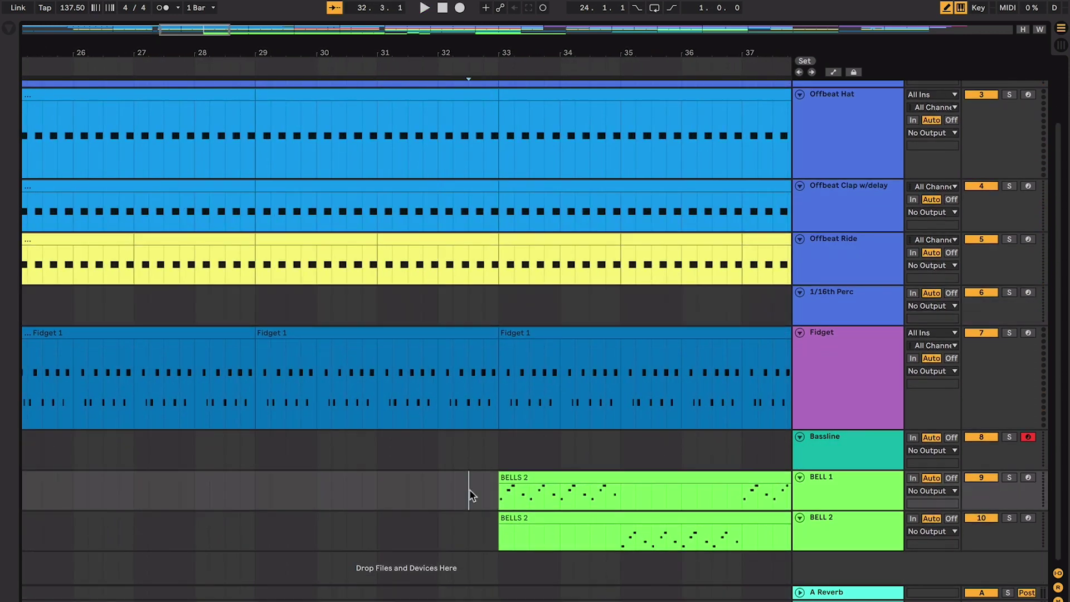
click(407, 449)
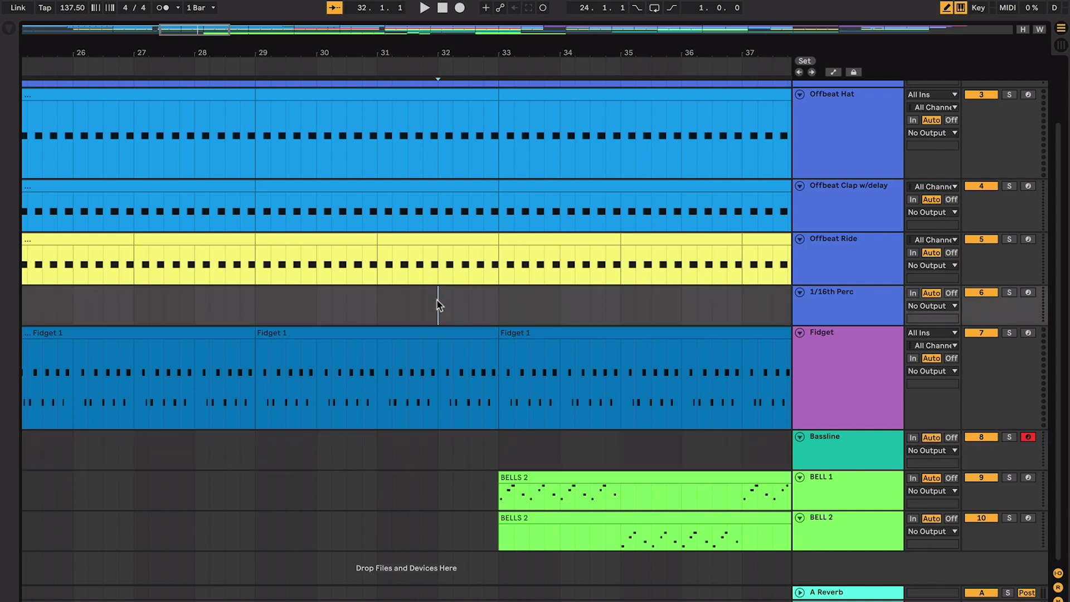
key(space)
key(plus)
key(plus)
key(plus)
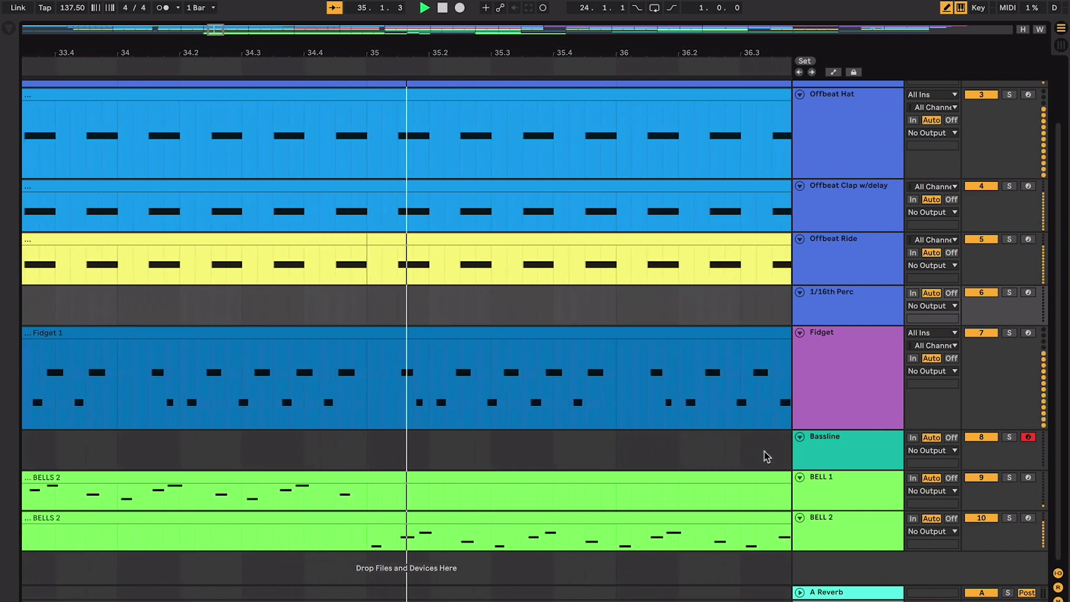
scroll(663, 498, down, 5)
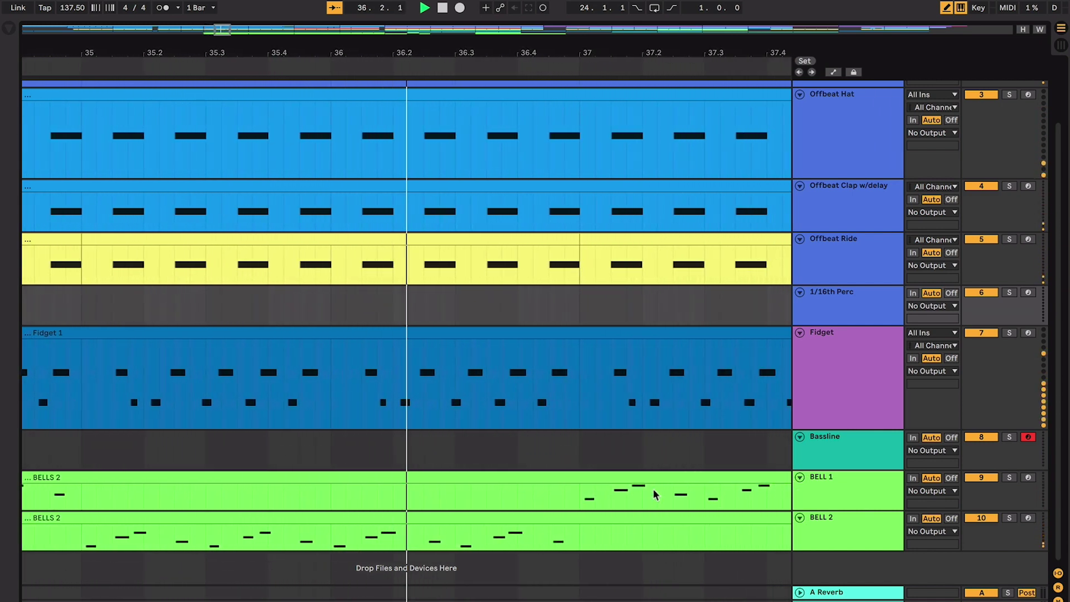
key(space)
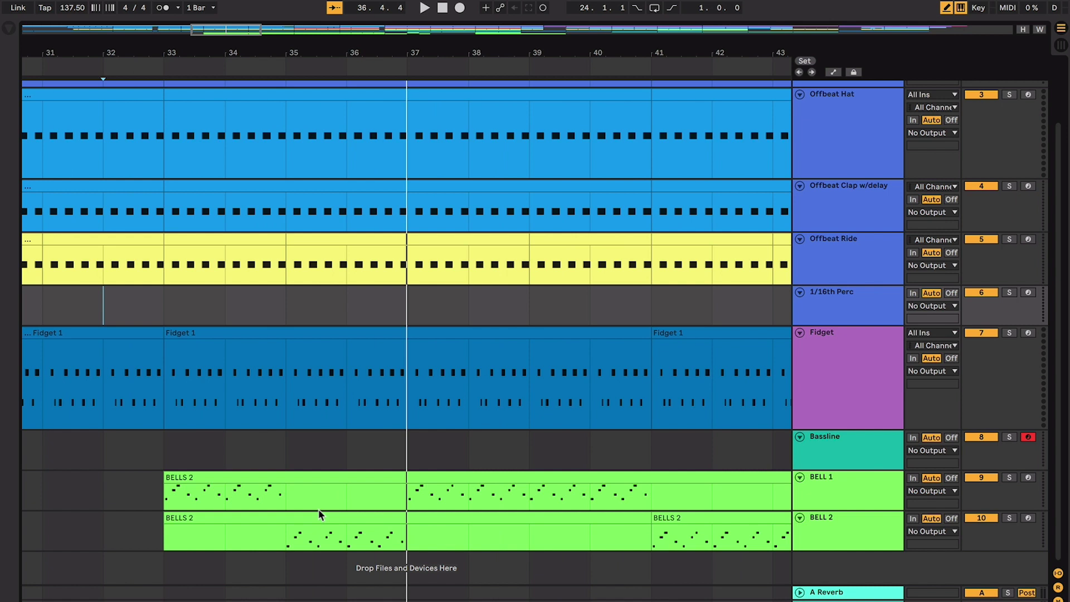
Step: Mark bar 37 on BELL 1, then highlight the BELL 2 phrase from bar 35 to bar 37
click(297, 503)
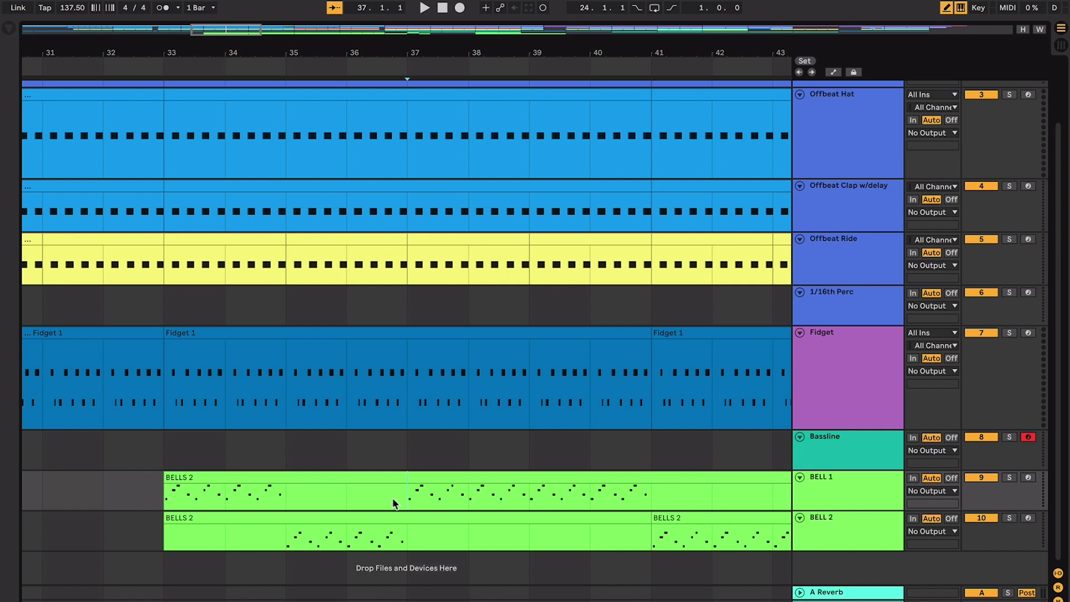
click(814, 491)
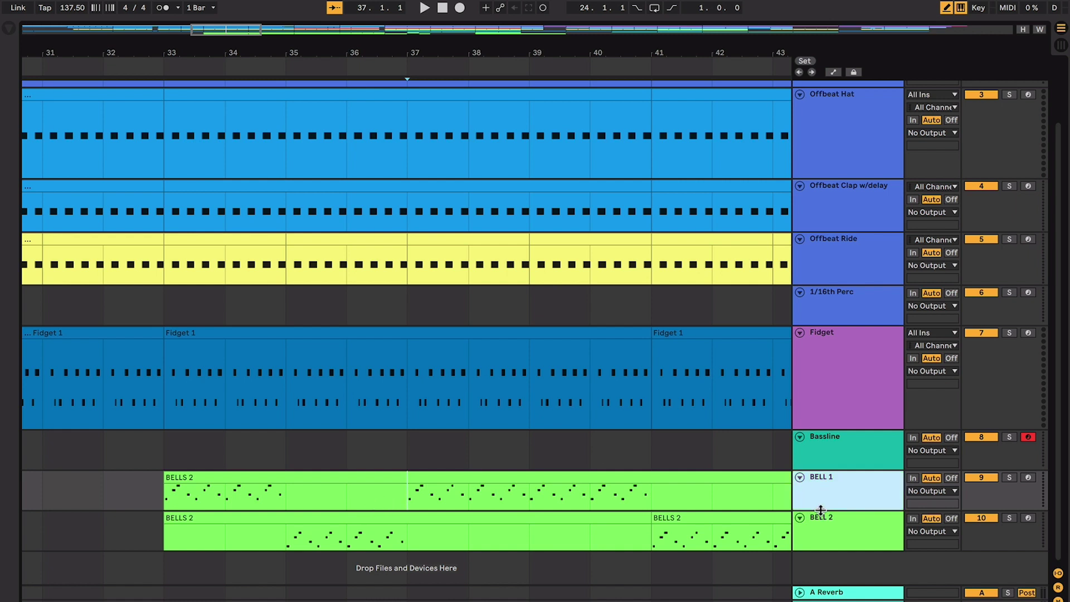
drag(283, 544, 404, 547)
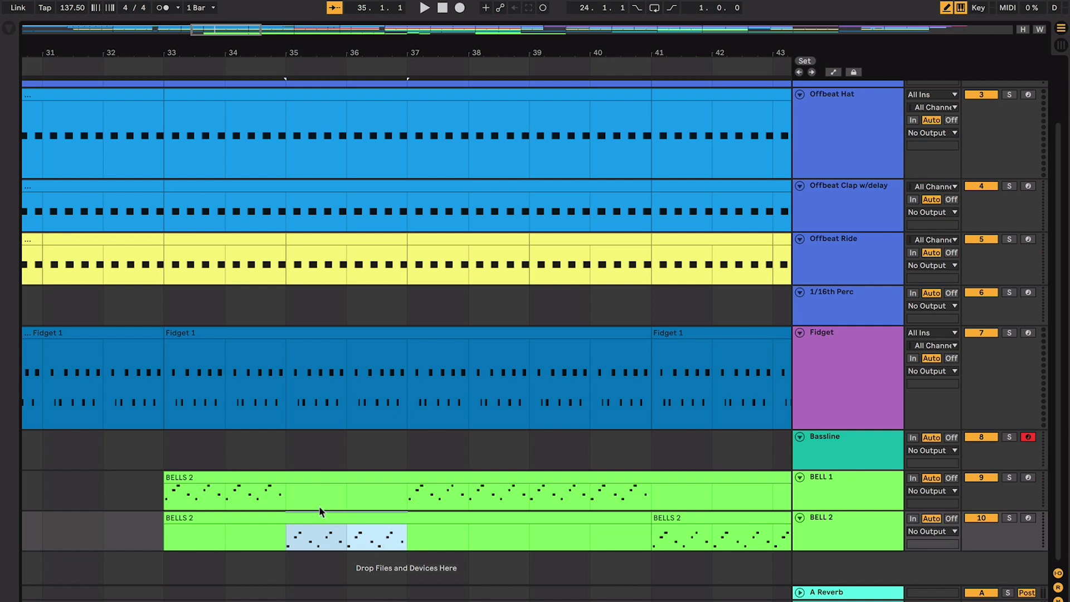
scroll(308, 494, up, 3)
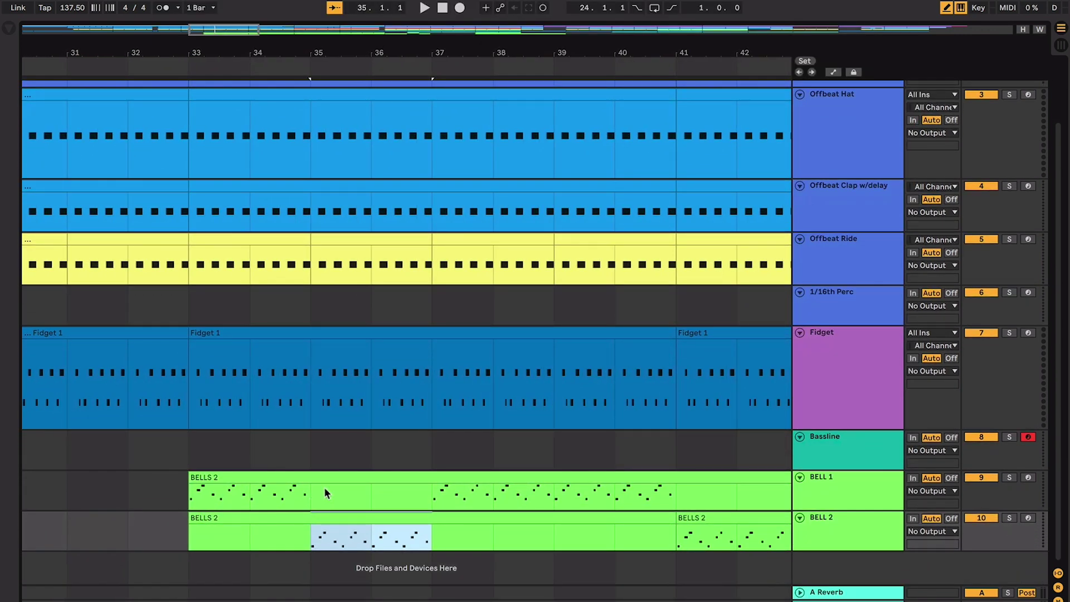
Step: Select the BELL 1, Bassline and Fidget tracks in turn to compare the bells with the layers already playing
click(813, 480)
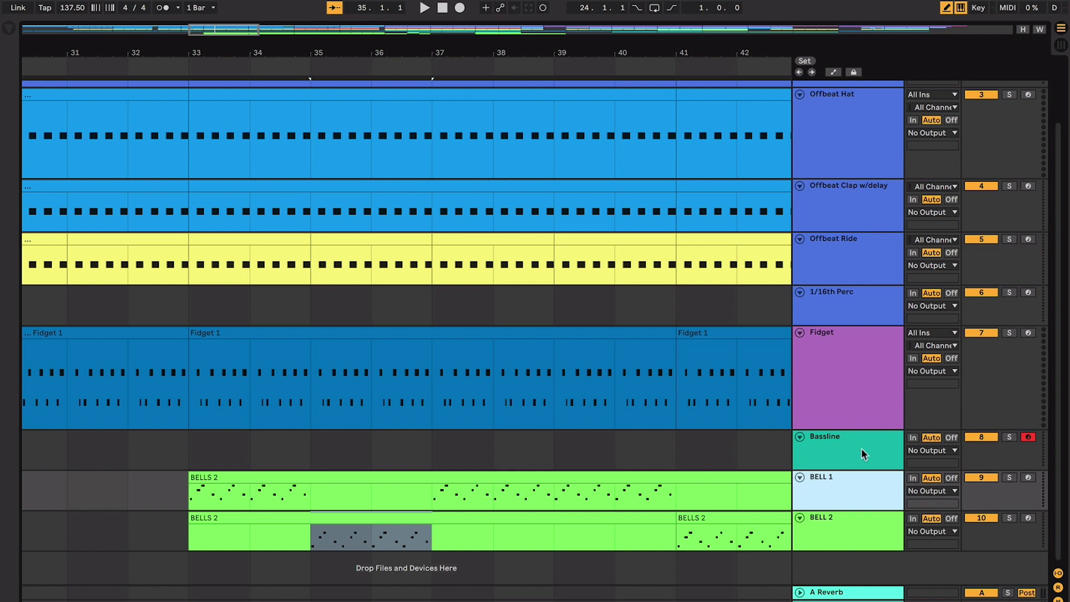
scroll(853, 496, up, 3)
scroll(840, 567, down, 3)
click(838, 449)
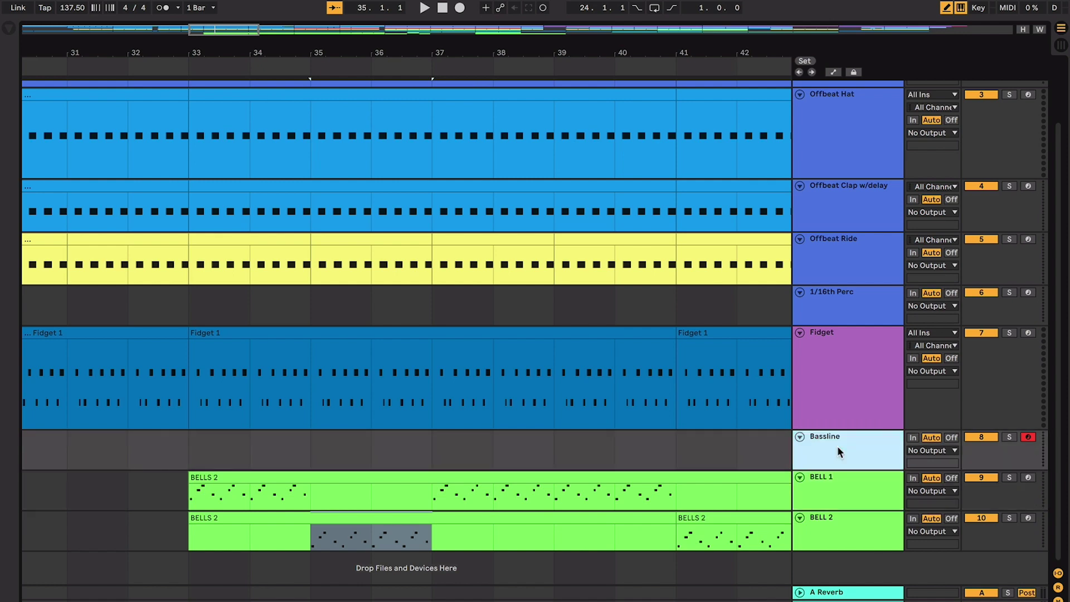
click(845, 366)
scroll(854, 329, up, 1)
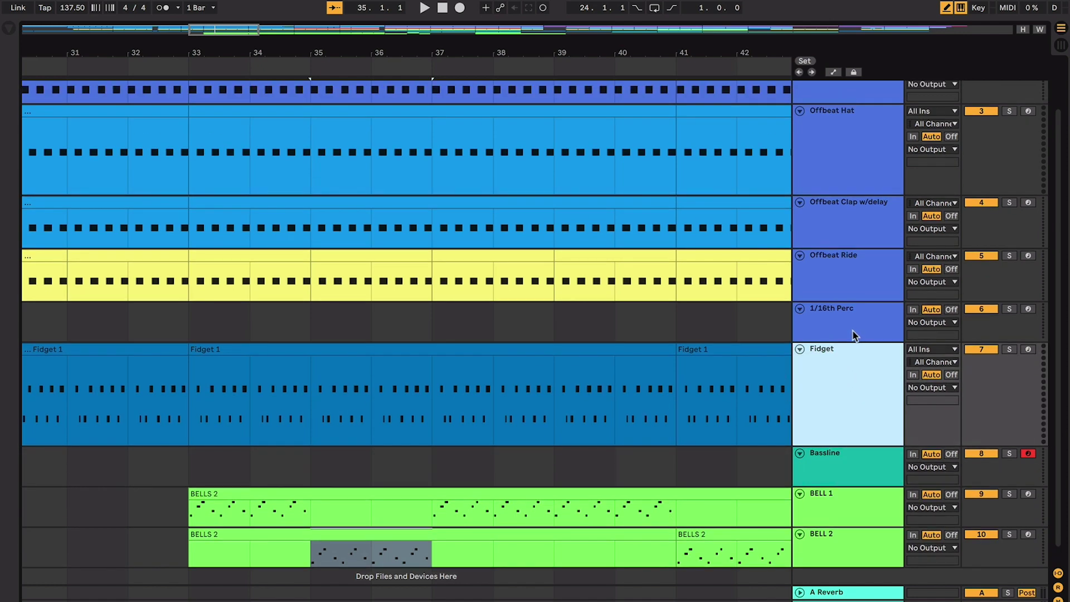
scroll(852, 329, up, 3)
scroll(815, 323, down, 4)
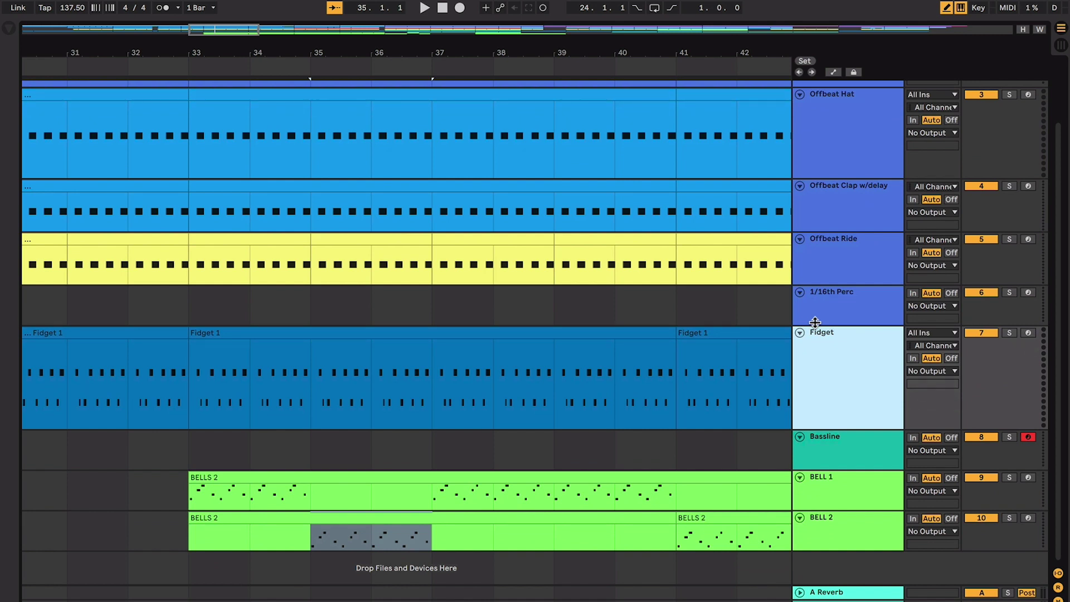
scroll(568, 410, left, 3)
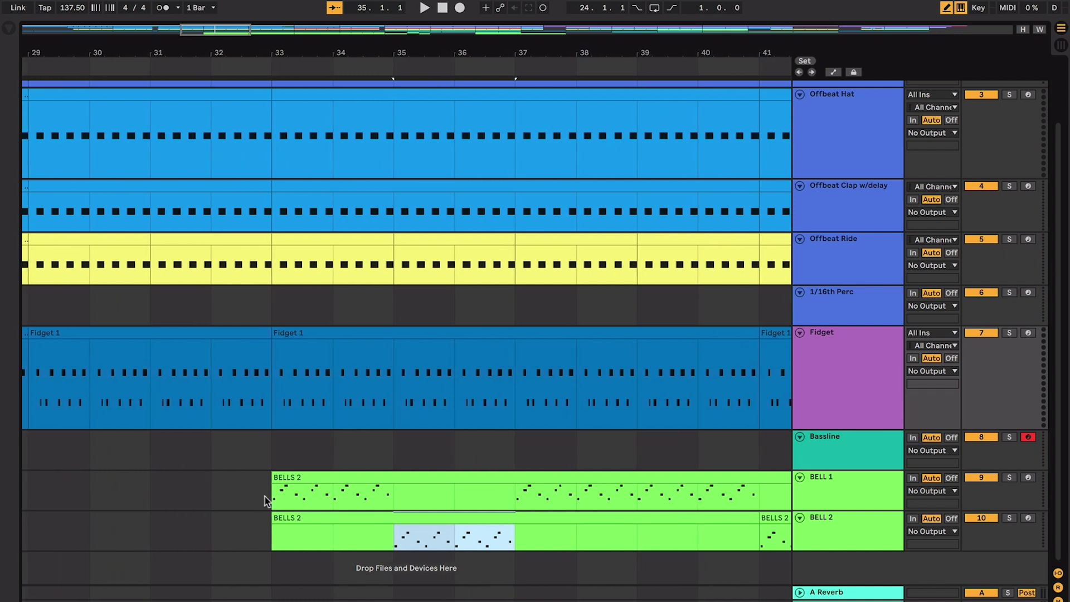
Step: Set the playback start at bar 33 on BELL 1 and play to bar 39, examining how the bell phrases alternate
click(266, 500)
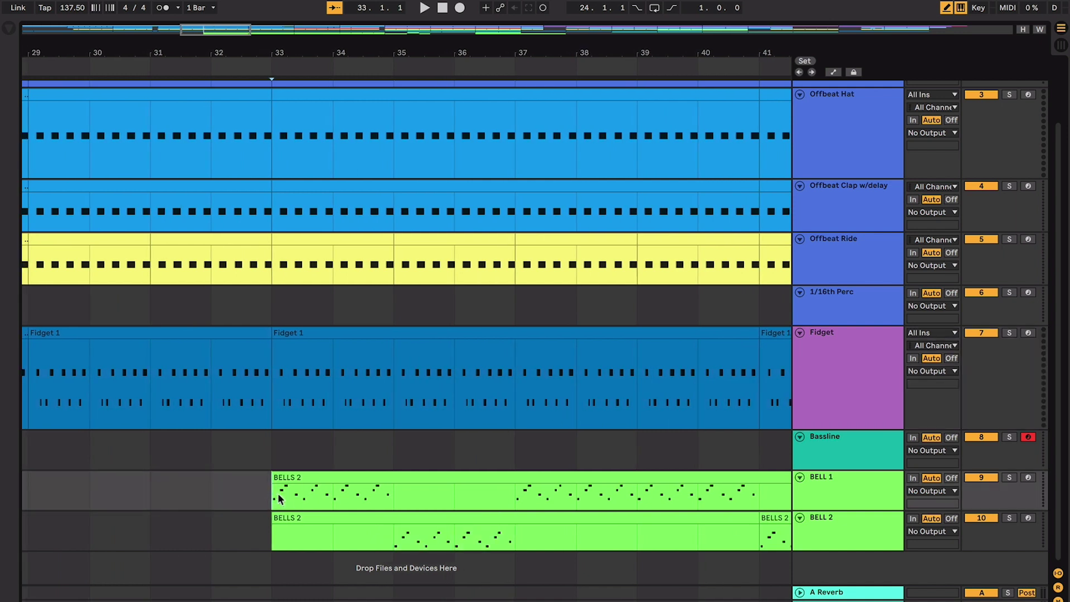
scroll(290, 494, left, 1)
mouse_move(346, 493)
mouse_down()
mouse_move(364, 496)
mouse_move(322, 502)
mouse_move(405, 511)
mouse_move(356, 499)
mouse_up()
click(425, 496)
click(326, 496)
key(space)
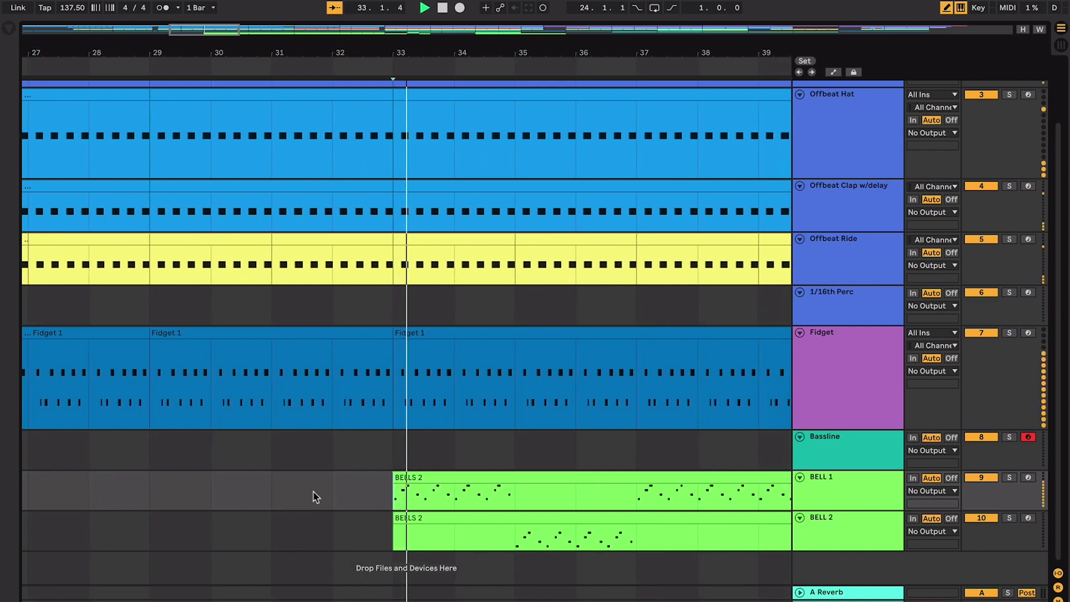
key(plus)
key(plus)
key(plus)
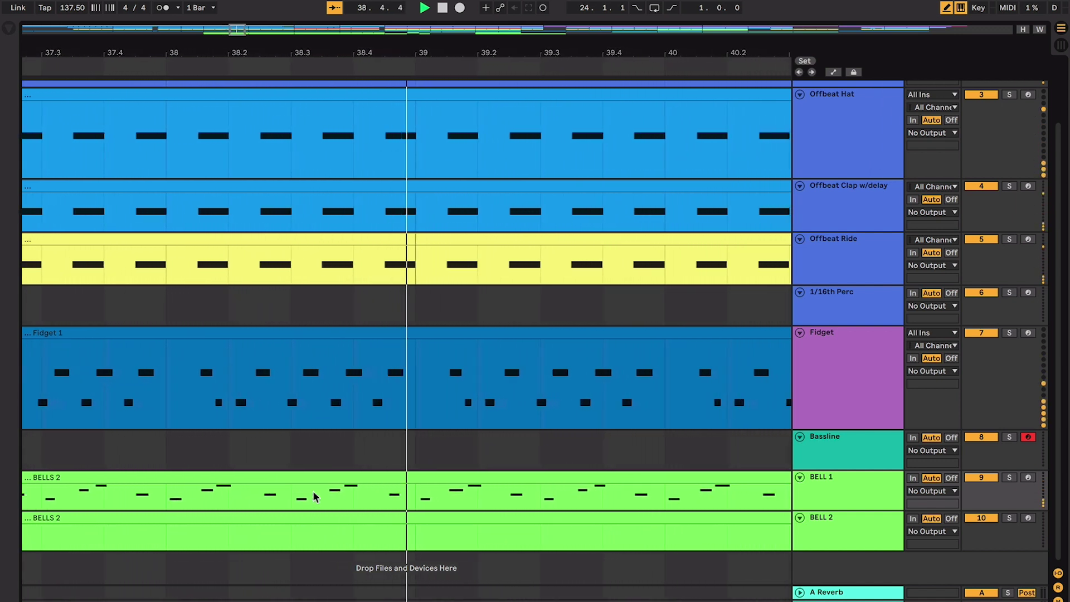
key(space)
Step: Highlight the first BELL 1 phrase and the BELL 2 phrase from bar 35 to bar 37
key(minus)
key(minus)
scroll(262, 502, left, 3)
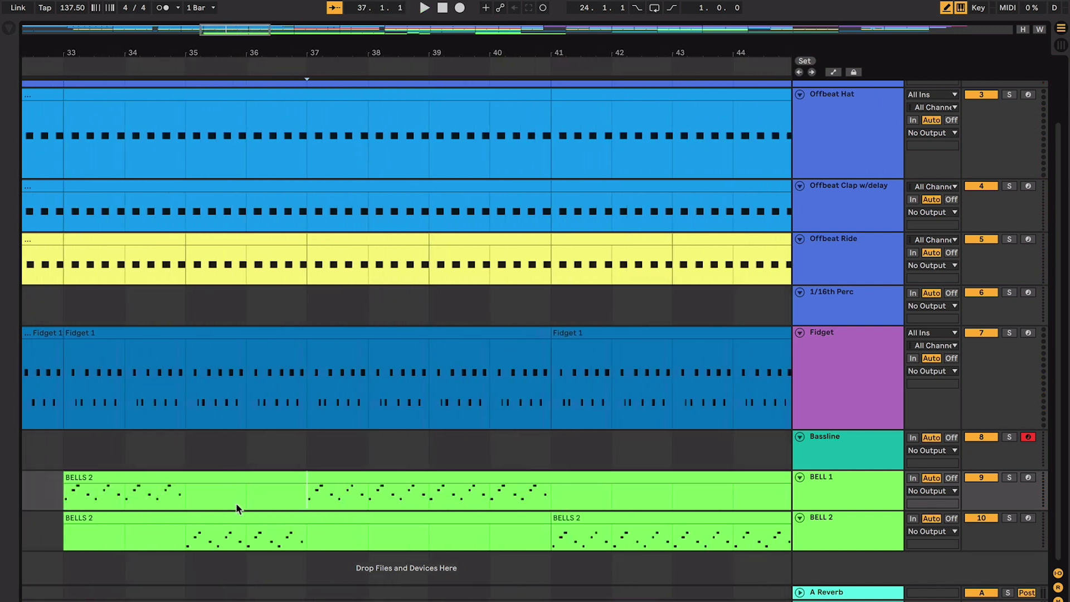
drag(217, 501, 119, 503)
drag(221, 532, 353, 530)
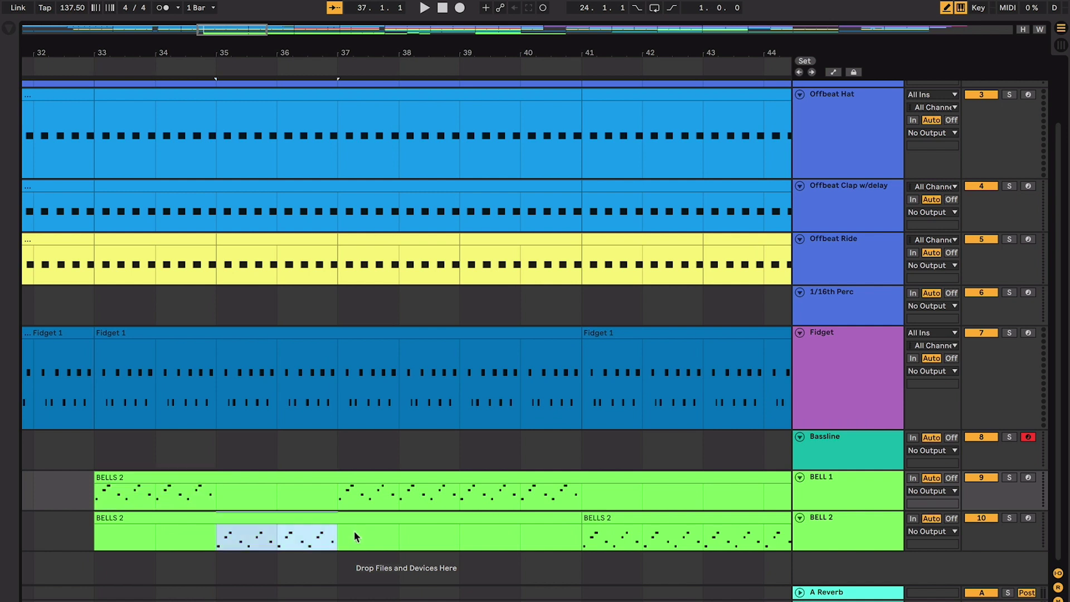
Step: Highlight the empty gap on BELL 1 from bar 35 to 37 and the phrase preceding it from bar 33 to 35
click(315, 495)
click(276, 498)
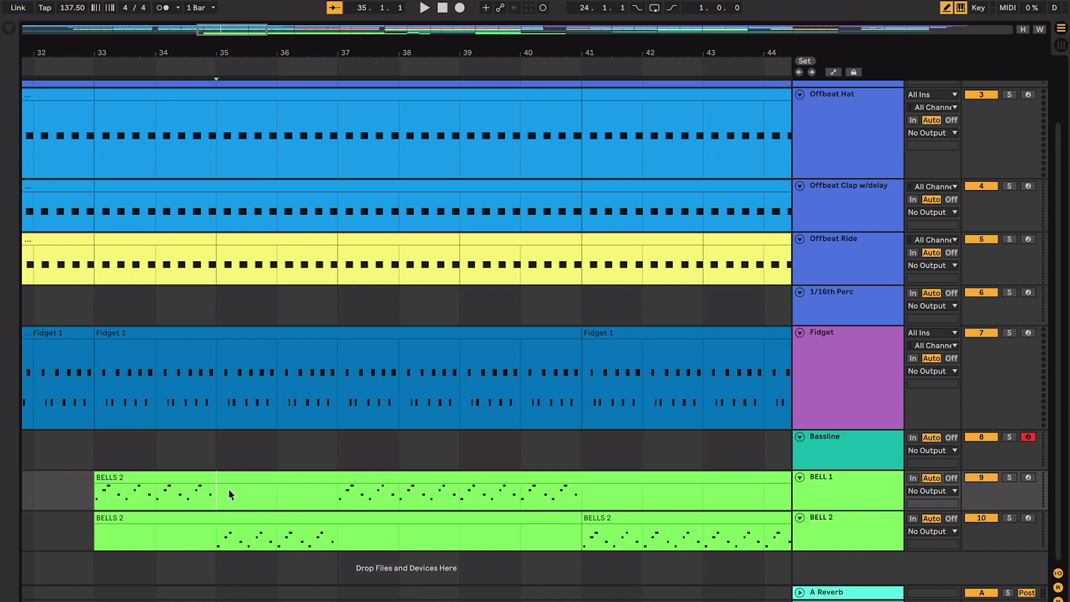
drag(217, 496, 309, 497)
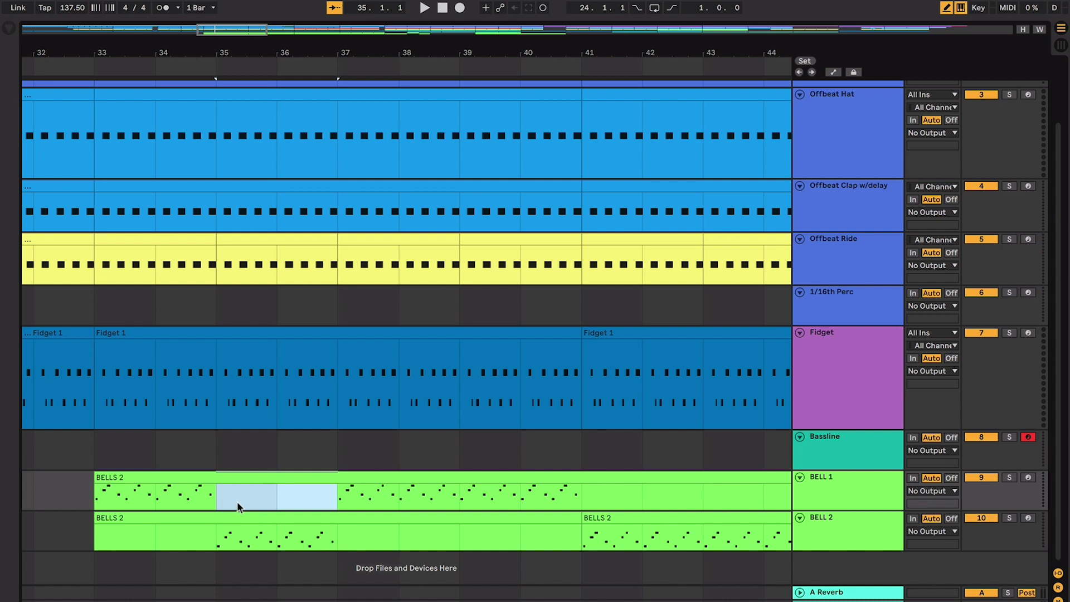
drag(217, 501, 121, 496)
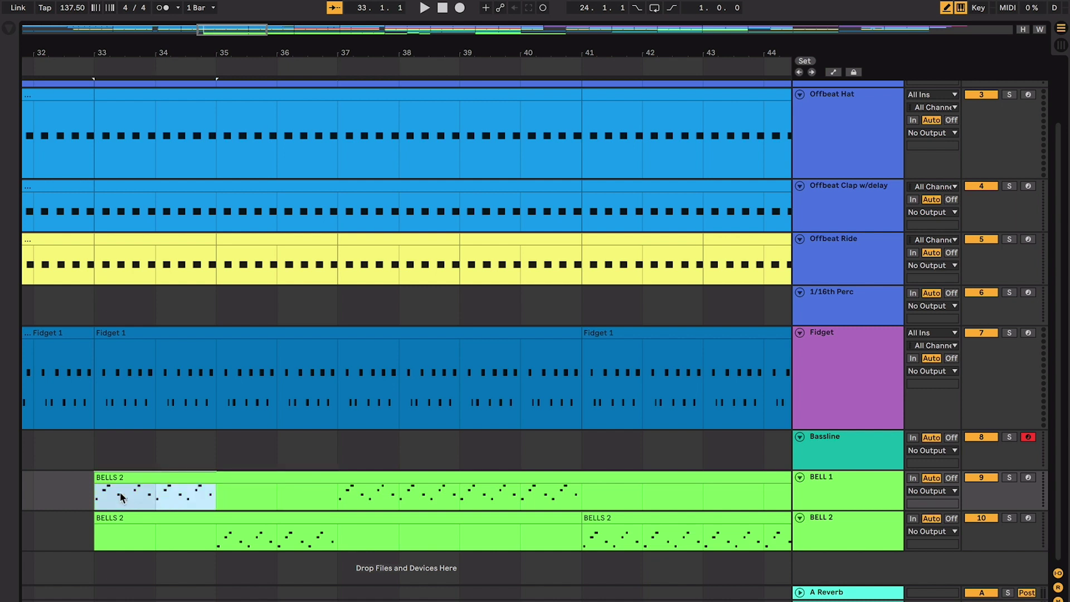
click(217, 496)
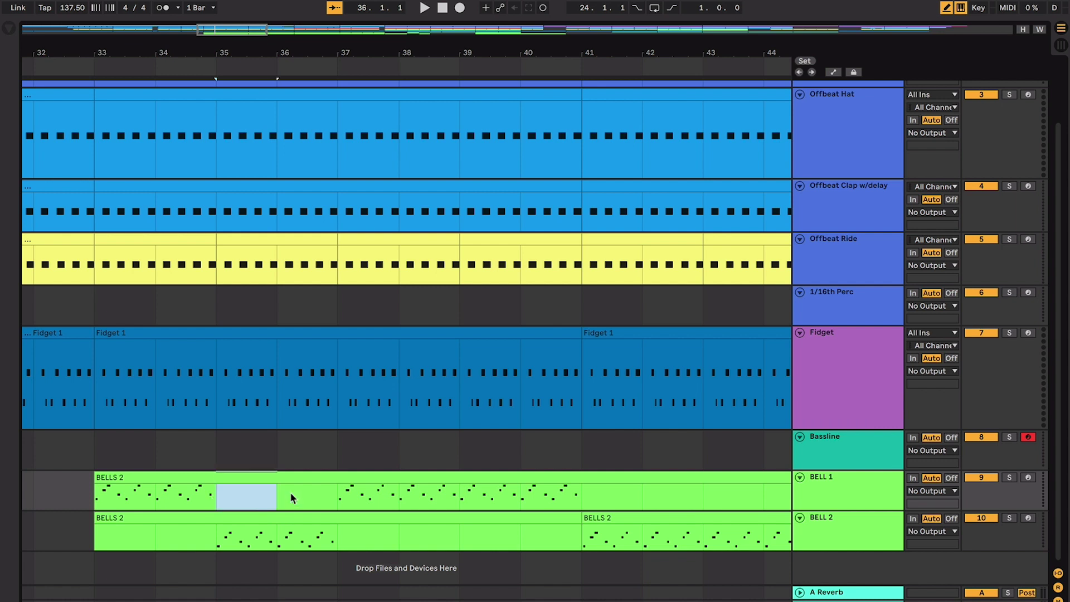
Step: Select the BELLS 2 clip on BELL 1 and play its opening phrase from bar 33 to bar 35
click(132, 481)
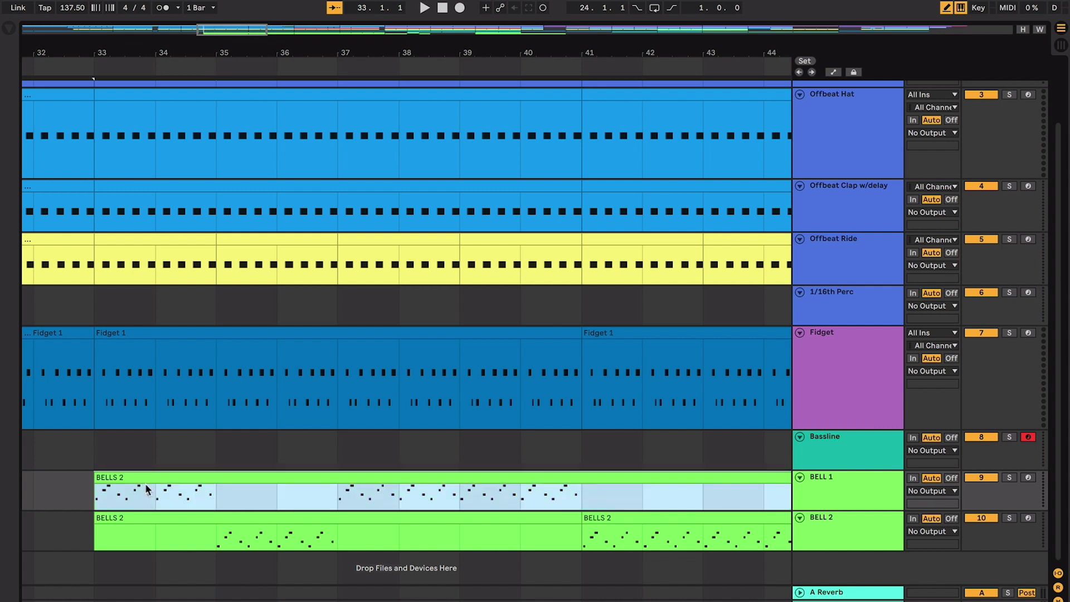
key(space)
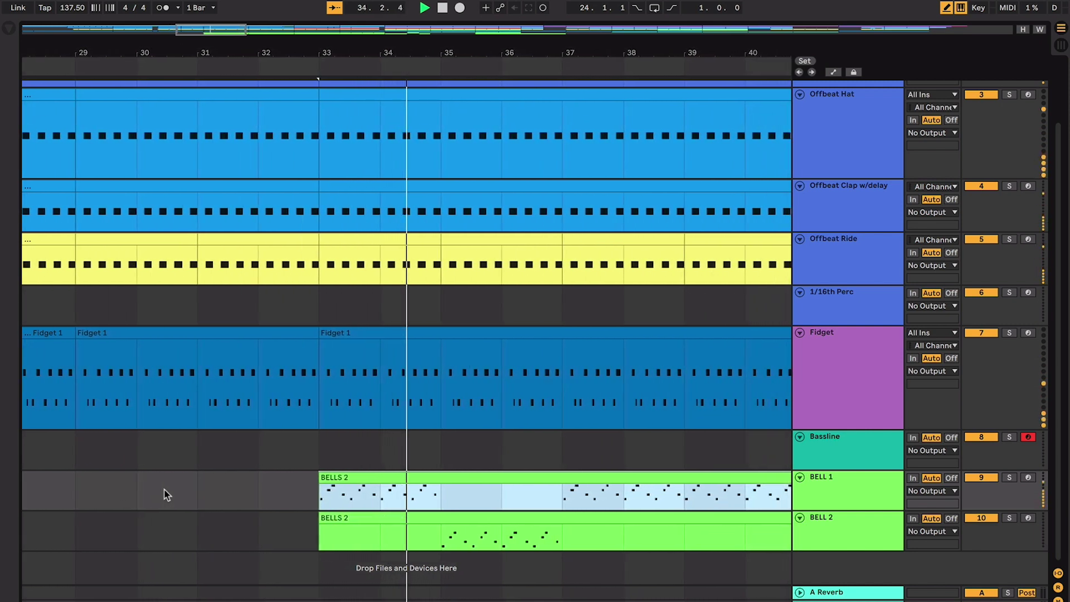
key(space)
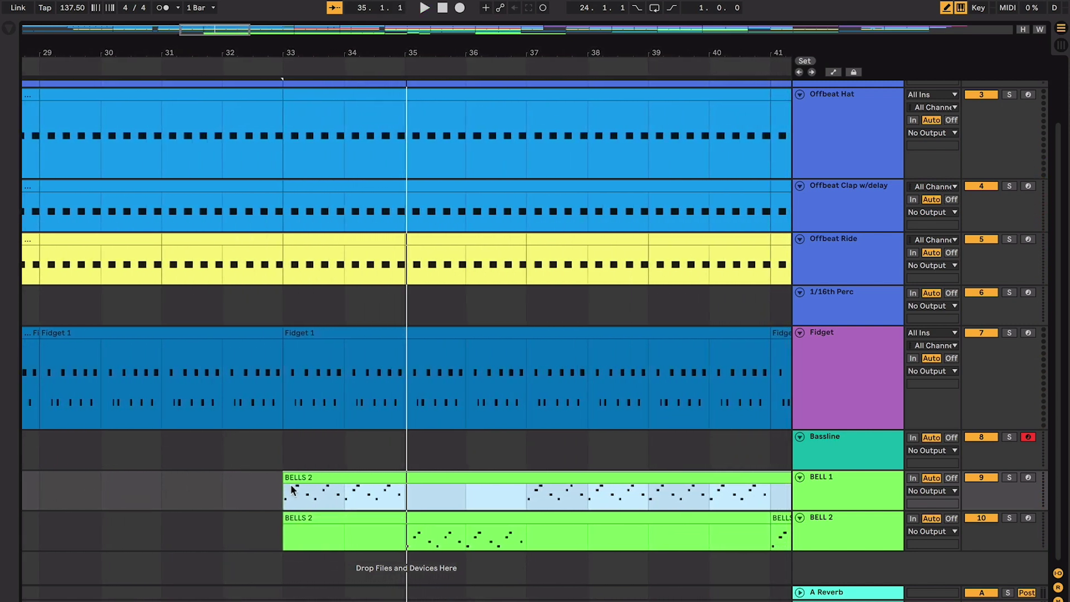
Step: Highlight the BELL 2 phrase from bar 35 to 37 and play it as the answer to BELL 1
drag(292, 491, 409, 489)
drag(409, 538, 518, 546)
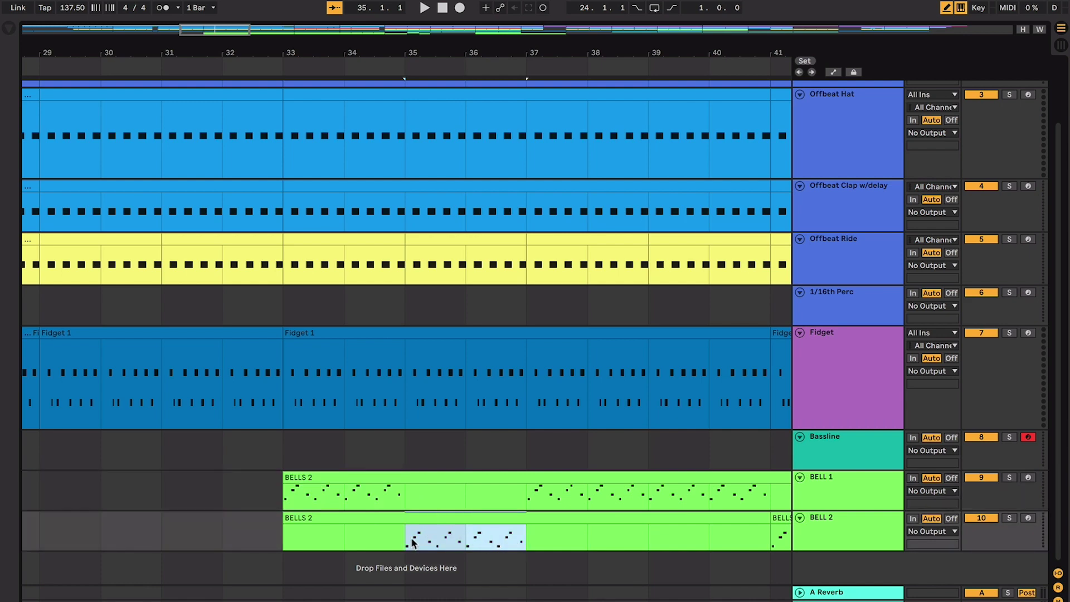
key(space)
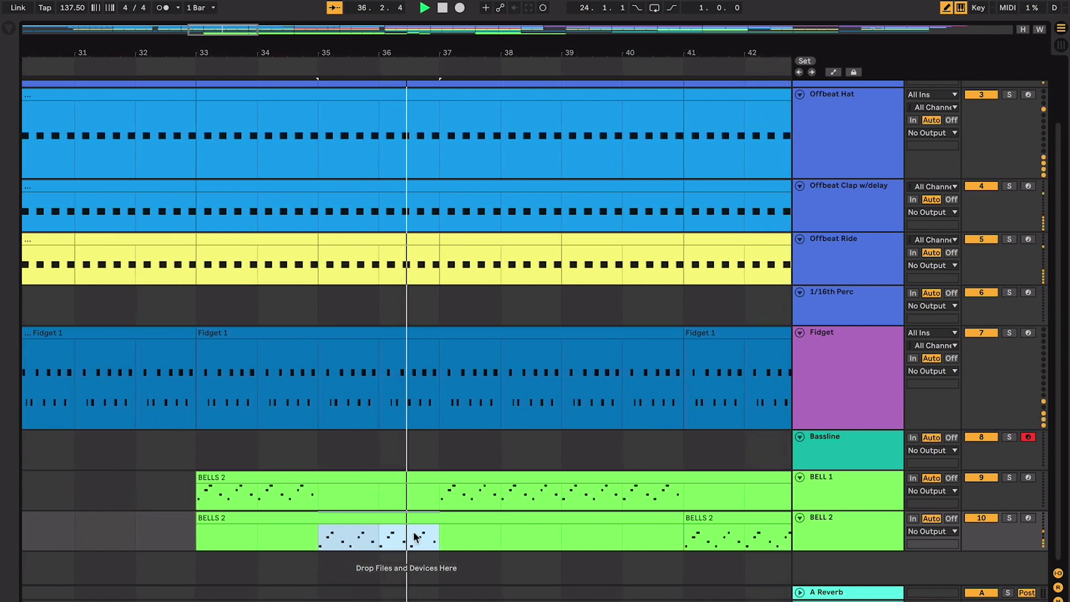
key(space)
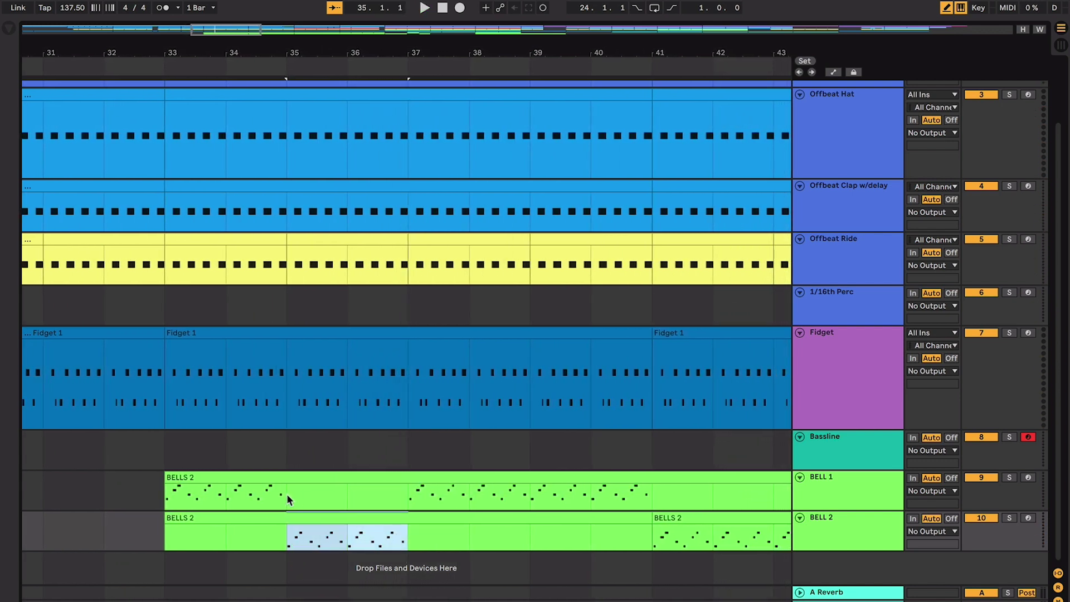
Step: Highlight the BELL 1 phrase at bars 33 to 35, the BELL 2 phrase at bars 35 to 37, and bar 34 of BELL 1
mouse_move(287, 499)
mouse_down()
mouse_move(196, 497)
mouse_move(273, 502)
mouse_up()
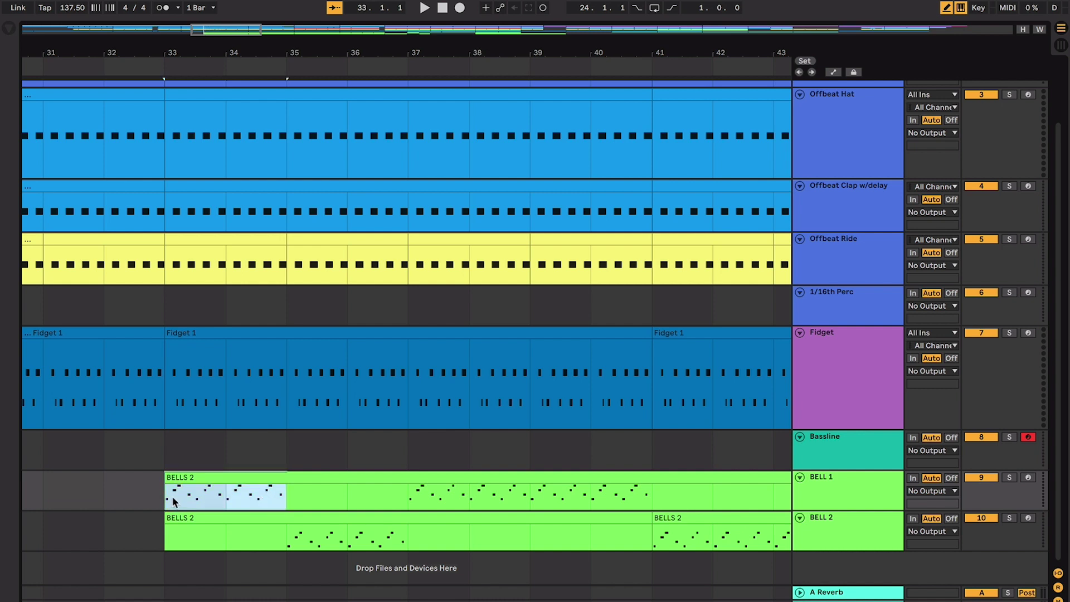
drag(284, 538, 410, 551)
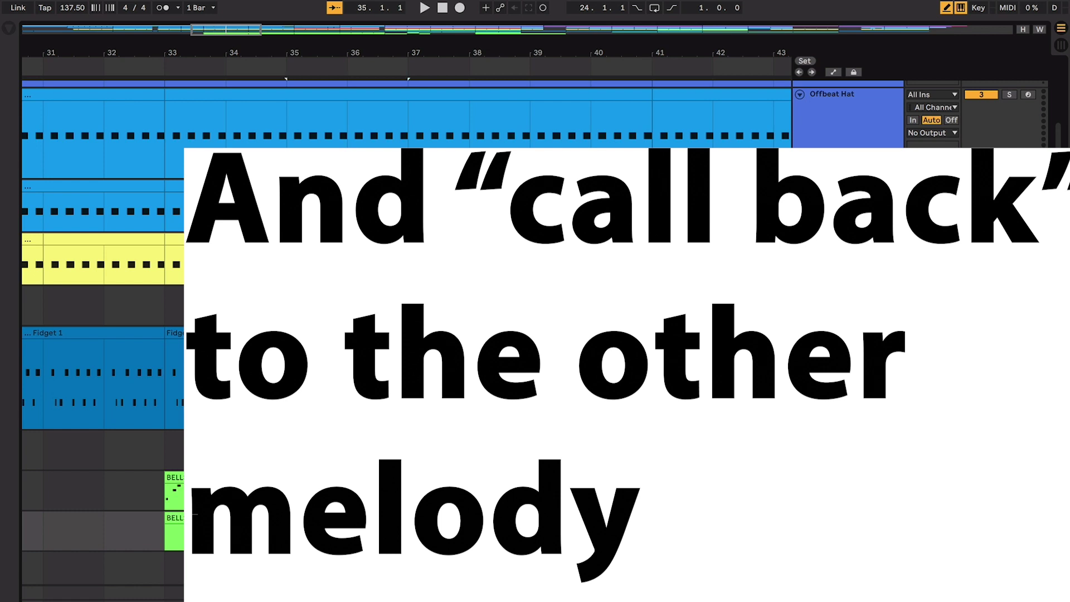
drag(287, 495, 210, 493)
right_click(208, 490)
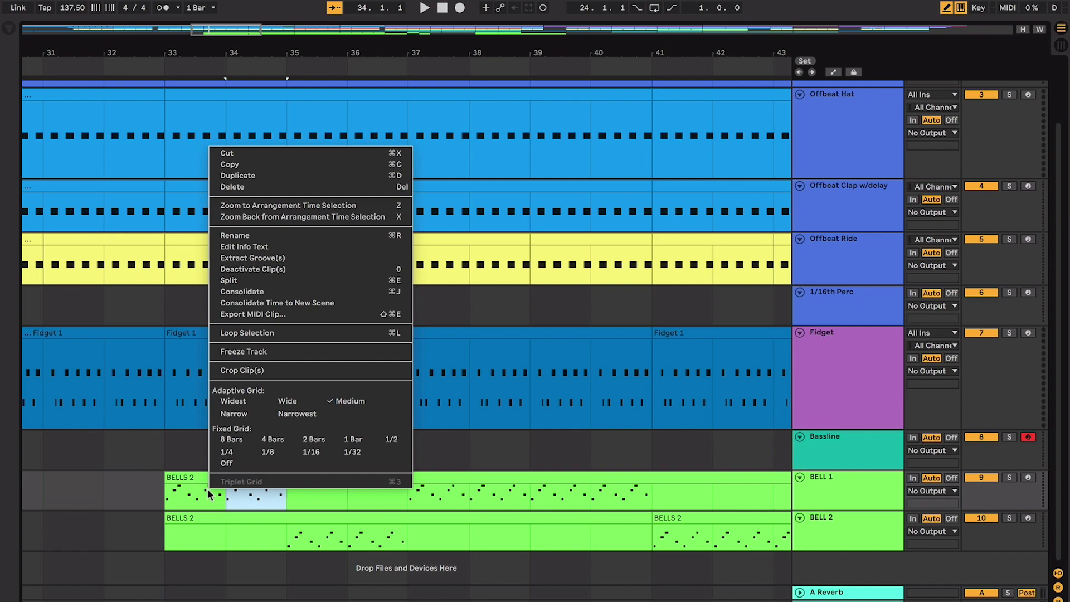
click(212, 496)
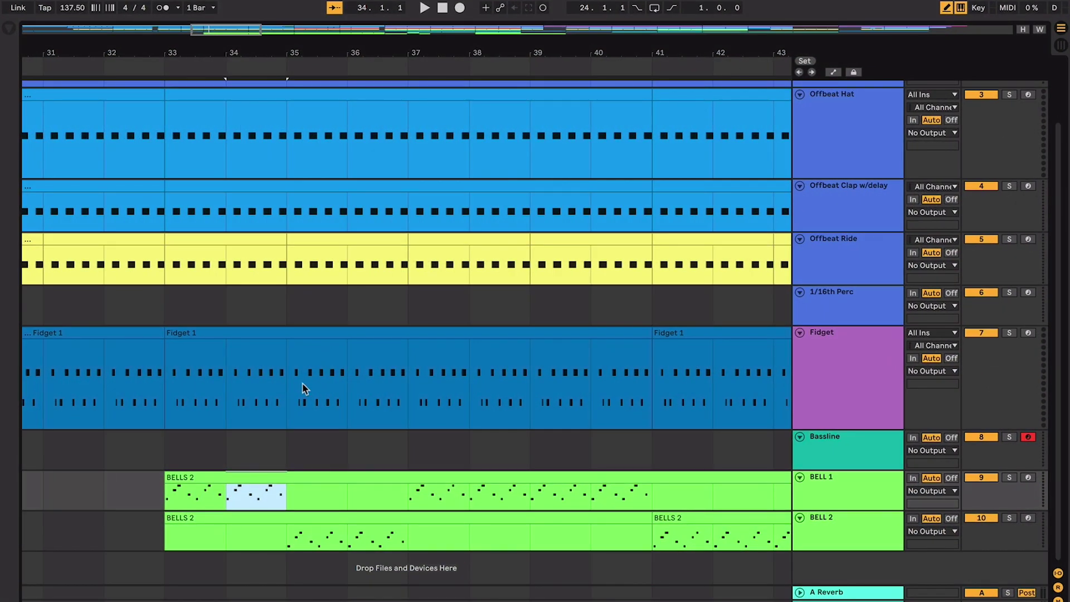
Step: Play the BELL 1 phrase from bar 37 and follow it into the BELL 2 part that starts at bar 41
click(170, 483)
drag(166, 492, 347, 493)
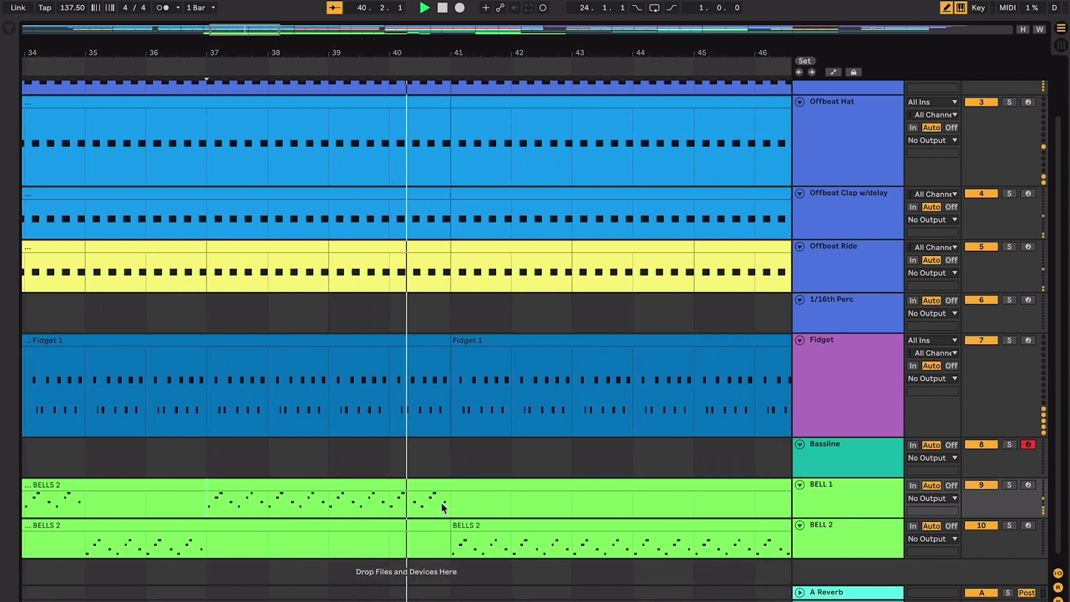
key(minus)
key(minus)
key(minus)
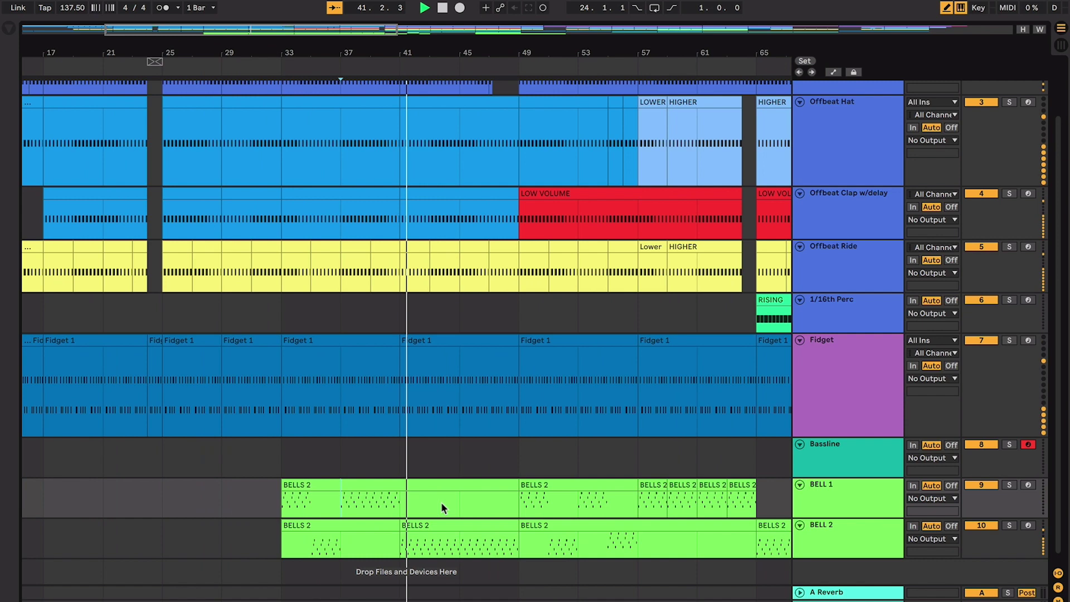
scroll(440, 501, up, 2)
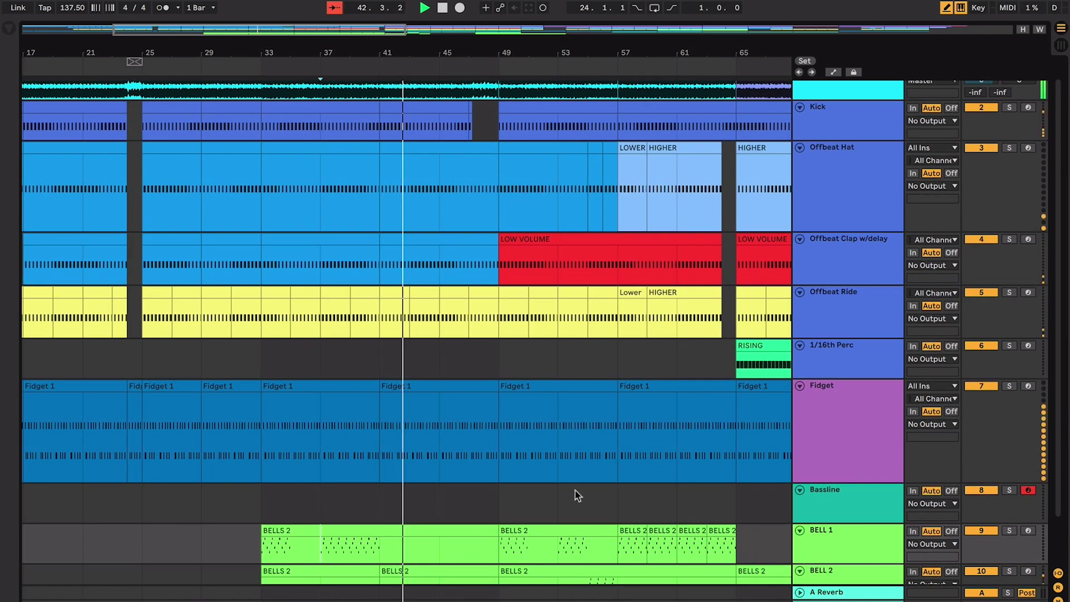
Step: Select the Fidget track and highlight BELL 1 from bar 33 to bar 49 while playback continues
click(846, 391)
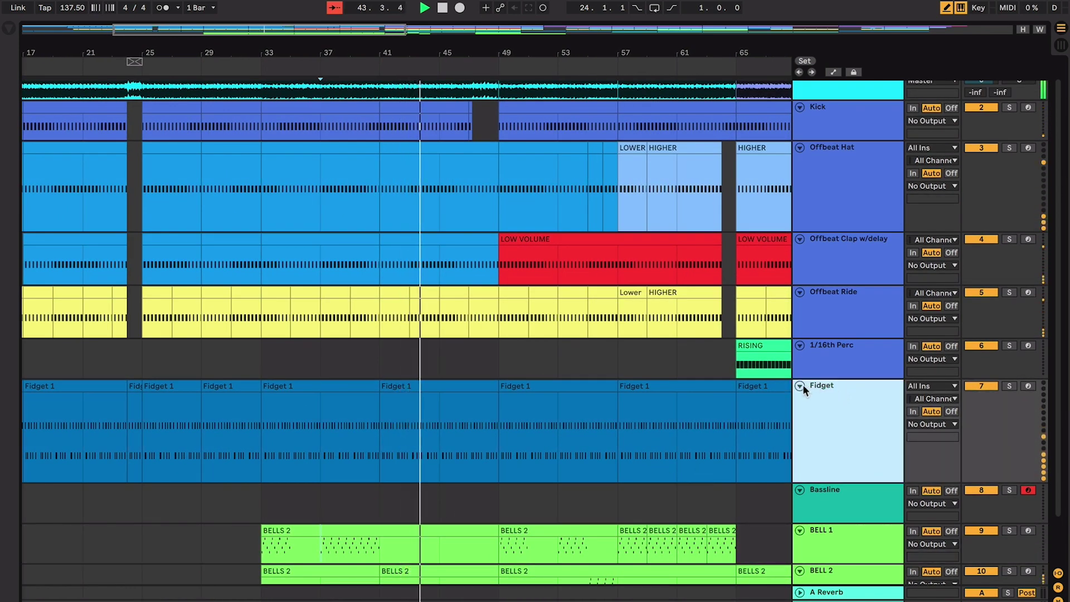
scroll(587, 471, down, 2)
key(plus)
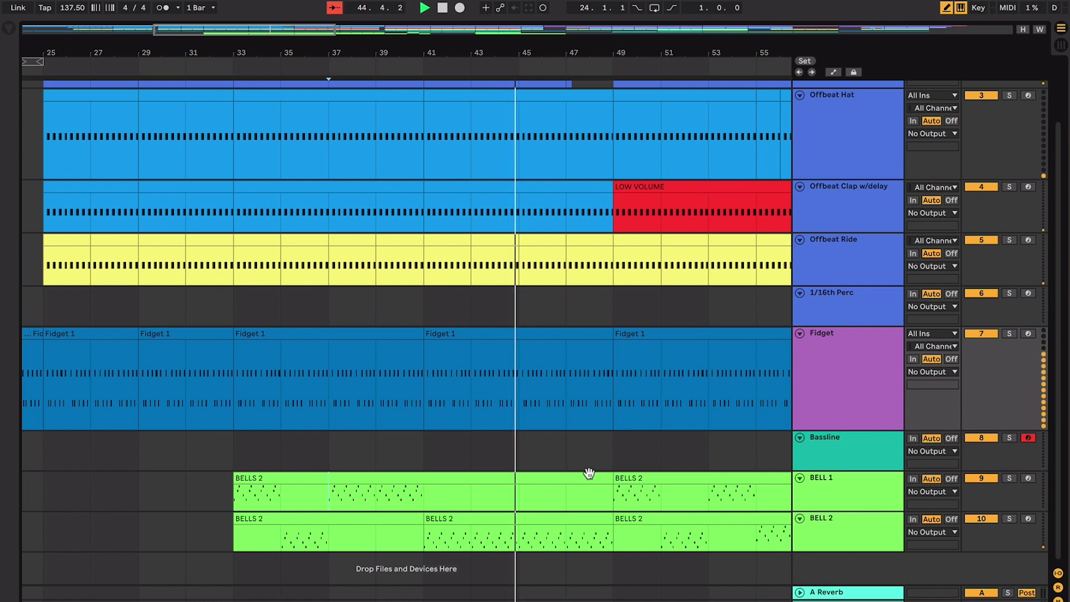
key(ctrl+alt+b)
click(592, 474)
key(ctrl+alt+b)
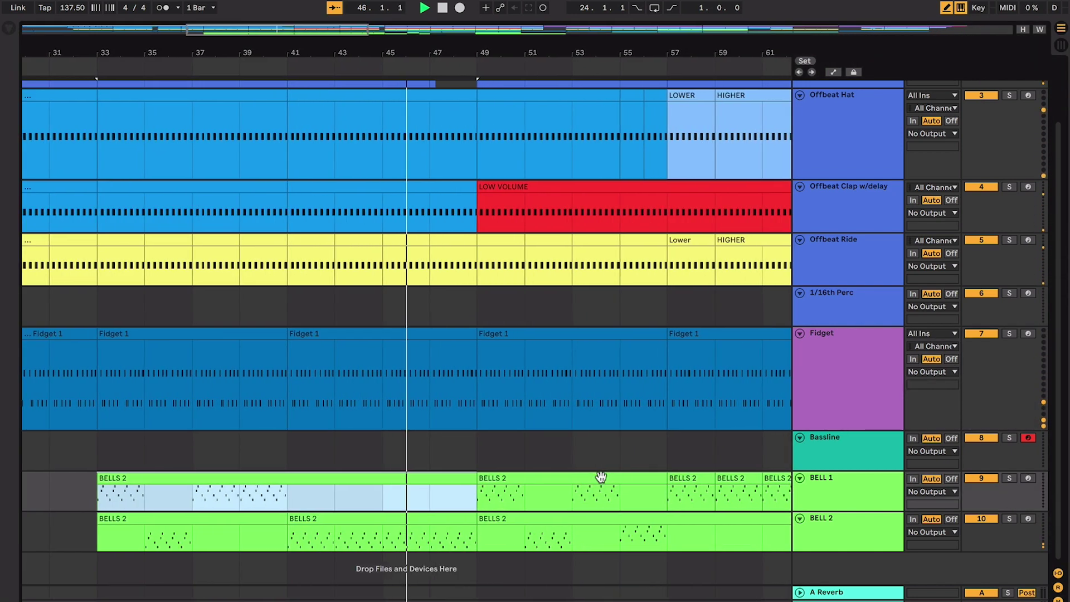
Step: Reduce the height of the BELL 1 track
key(plus)
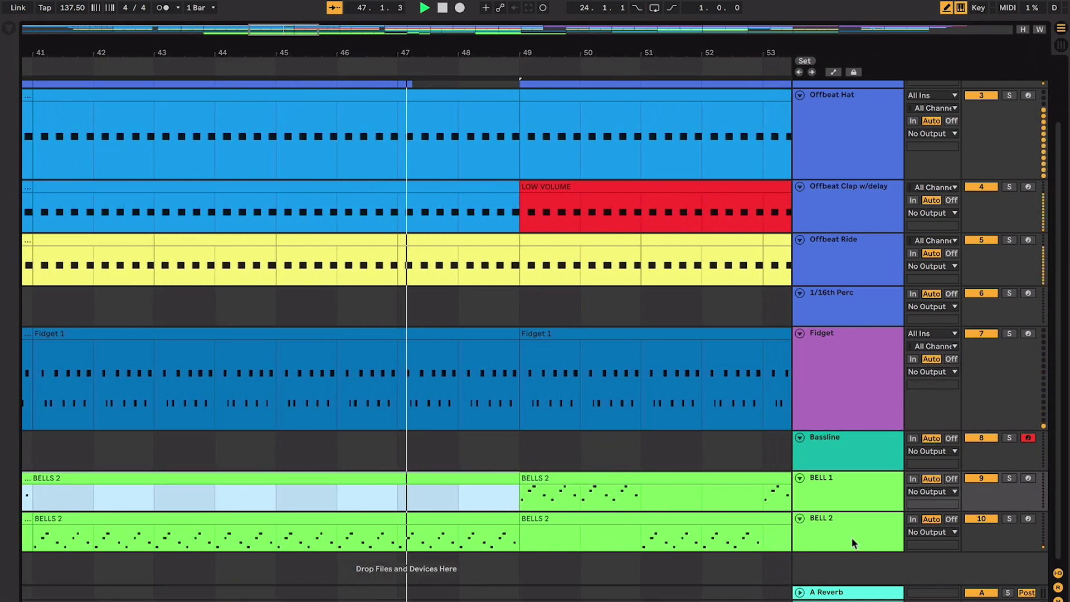
click(832, 507)
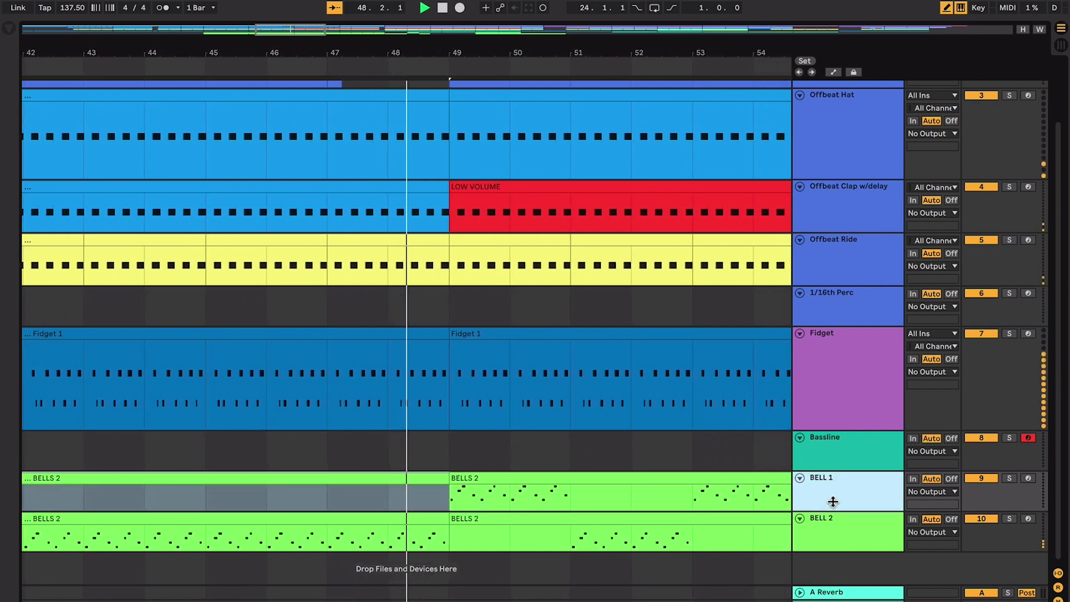
drag(832, 502, 833, 499)
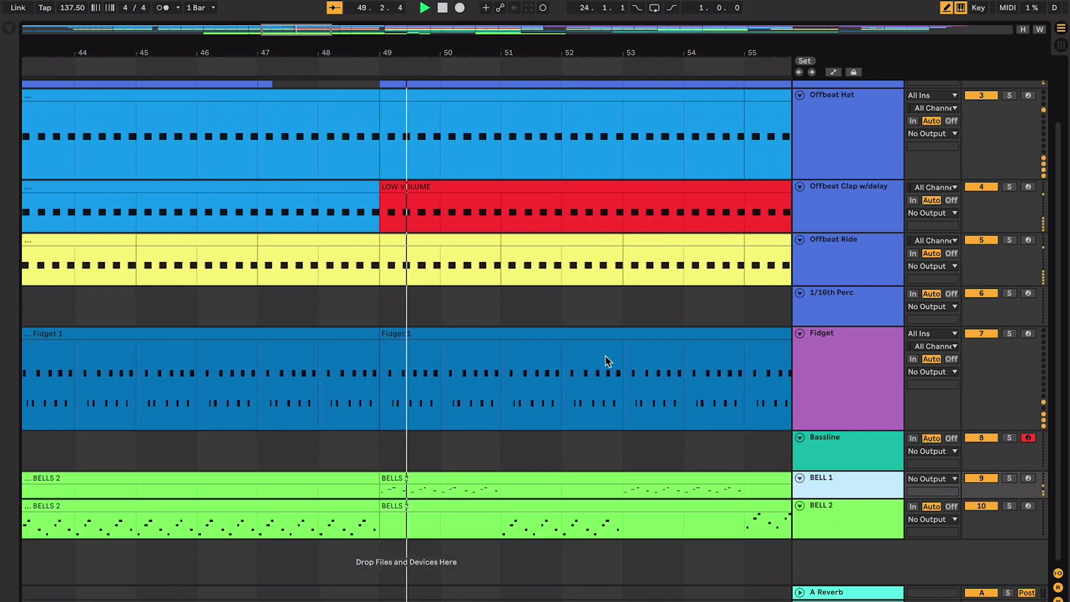
Step: Stop playback and highlight the empty 1/16th Perc lane from bar 41 to bar 49
click(353, 330)
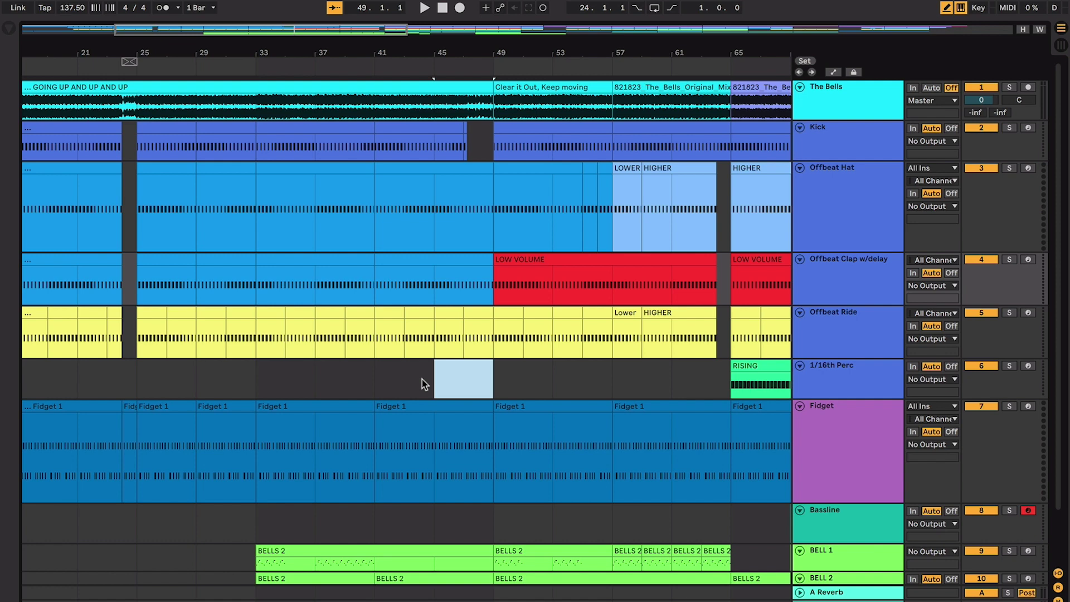
drag(422, 378, 378, 378)
scroll(469, 369, left, 5)
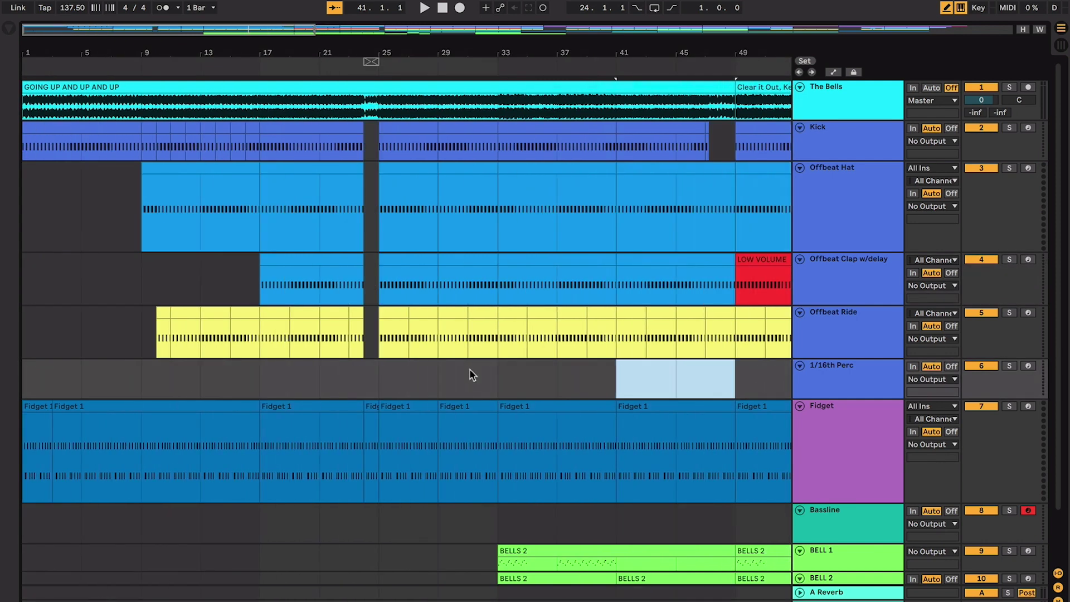
Step: Consolidate the BELLS 2 clips on BELL 1 and BELL 2 from bar 33 to bar 49
scroll(439, 387, down, 3)
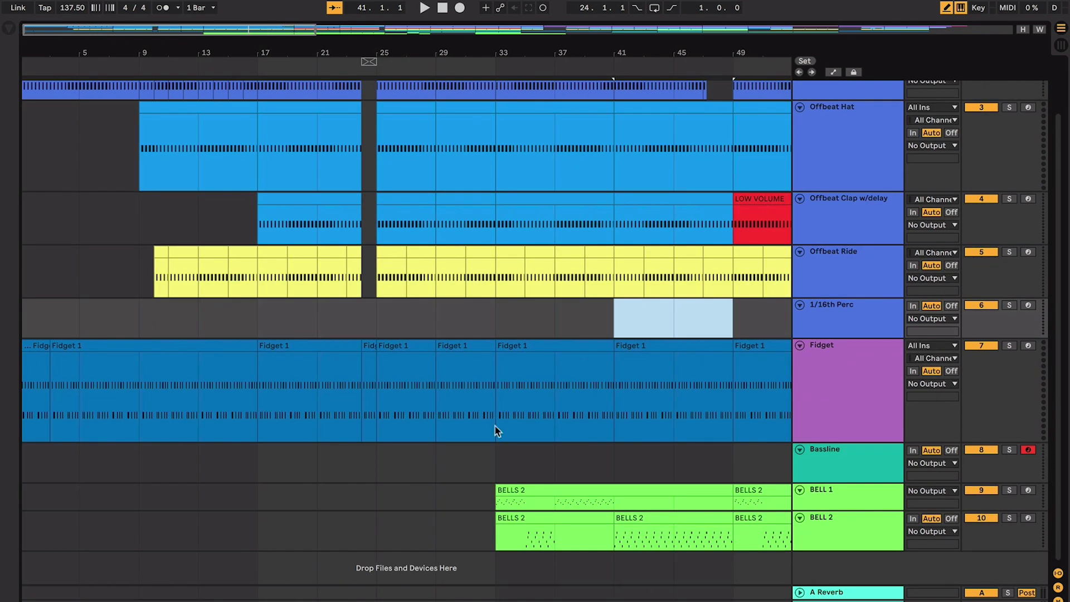
click(643, 529)
shift+click(567, 493)
key(super+j)
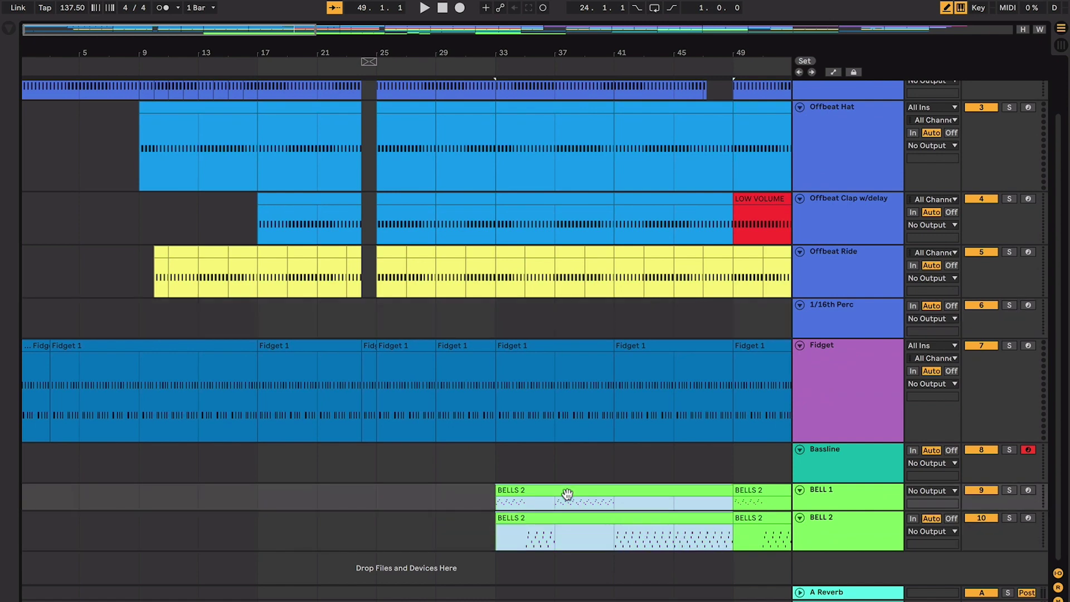
Step: Mark bar 41 on the Bassline track and highlight the Kick through Bassline tracks from bar 10 to bar 49
scroll(565, 496, right, 2)
scroll(565, 496, up, 1)
click(561, 500)
click(550, 500)
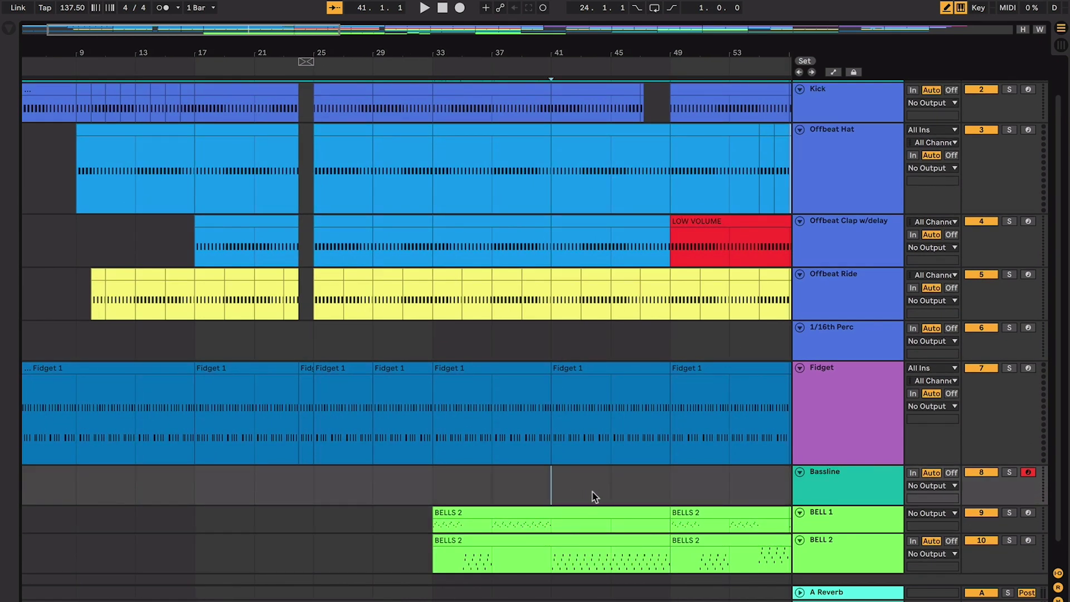
scroll(595, 496, up, 1)
scroll(595, 496, right, 1)
drag(628, 504, 42, 128)
scroll(447, 272, up, 1)
scroll(447, 272, right, 2)
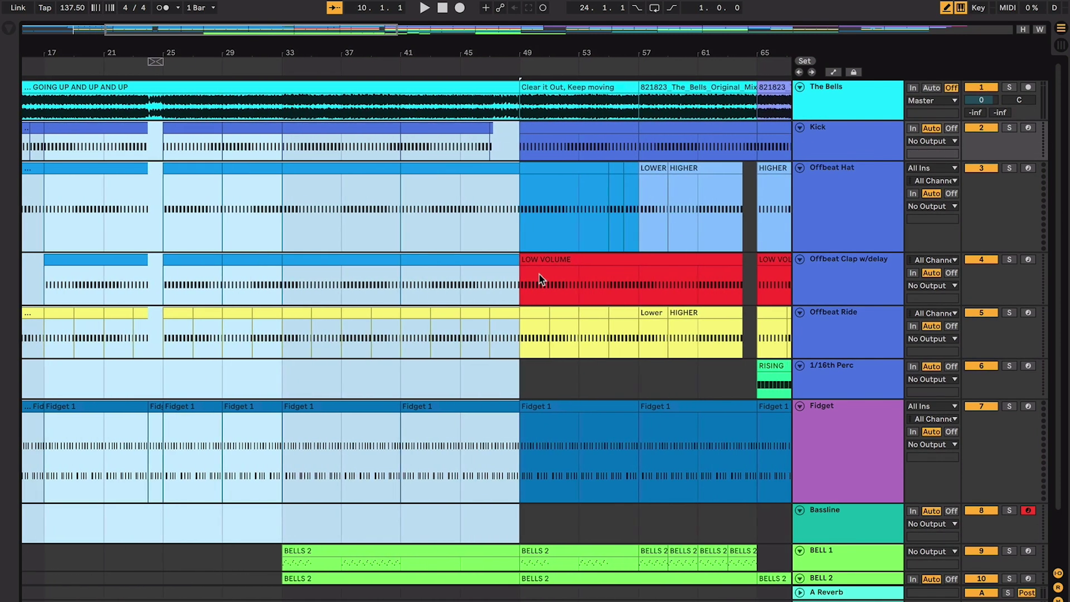
Step: Mark bar 49 on Offbeat Clap w/delay, the start of the LOW VOLUME clip, and highlight it up to bar 57
click(518, 280)
scroll(518, 279, up, 3)
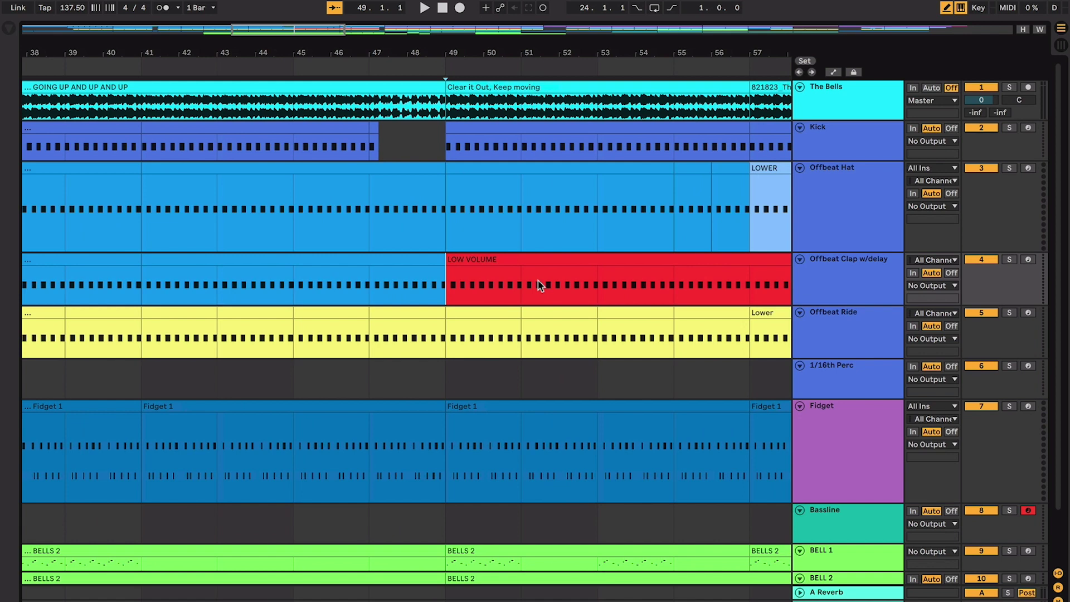
scroll(501, 287, right, 2)
scroll(432, 291, right, 2)
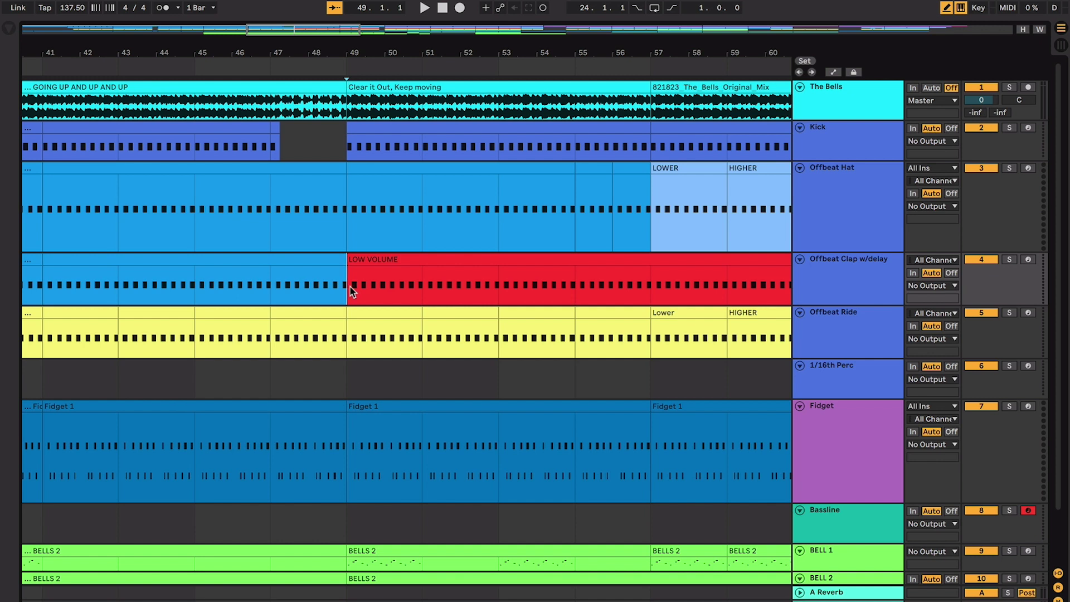
drag(350, 287, 671, 263)
click(648, 282)
Step: Compare the drum and bell lanes around bars 49 to 57, reselecting that range on Offbeat Clap w/delay
scroll(583, 296, down, 3)
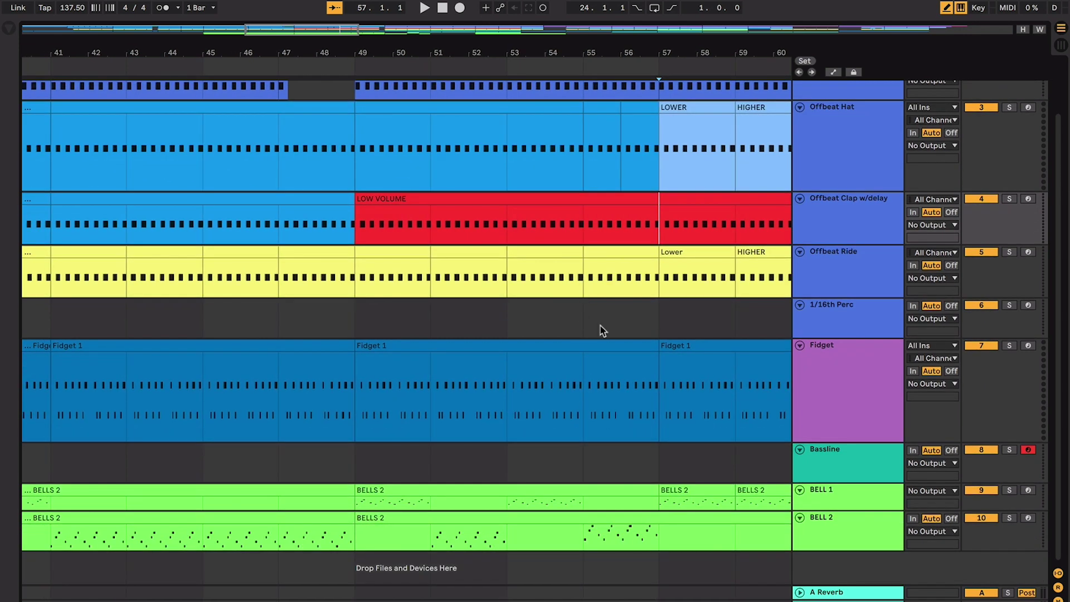
scroll(602, 275, up, 3)
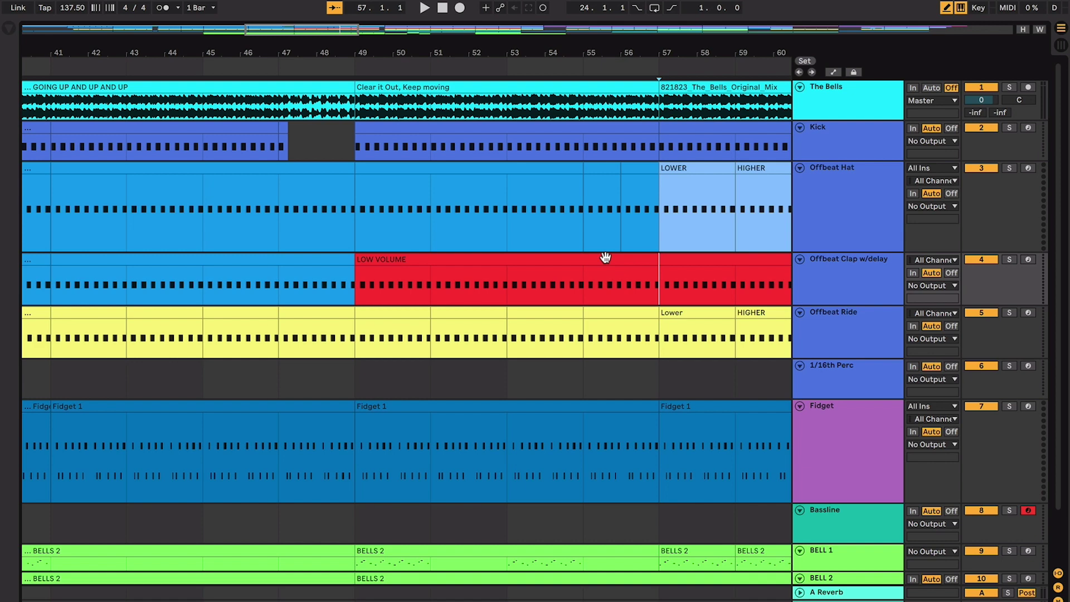
scroll(620, 263, right, 3)
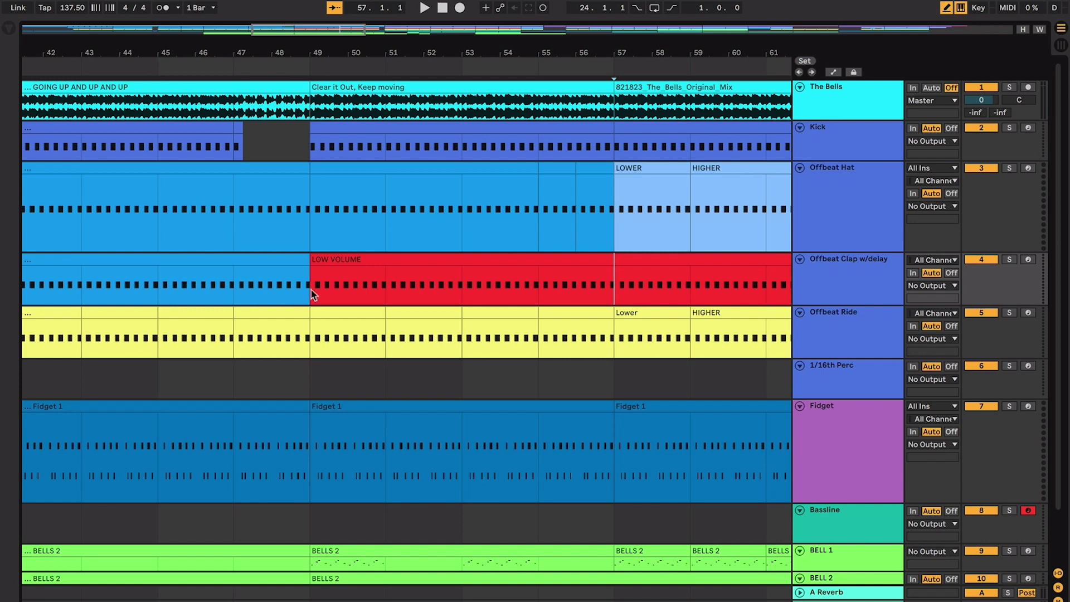
drag(312, 289, 592, 287)
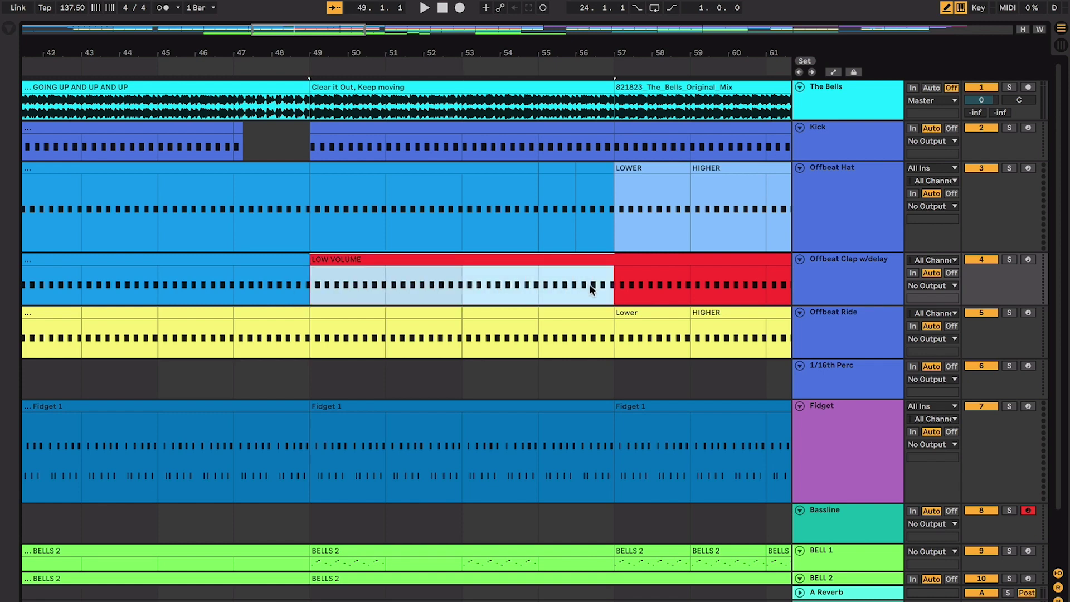
scroll(592, 288, down, 2)
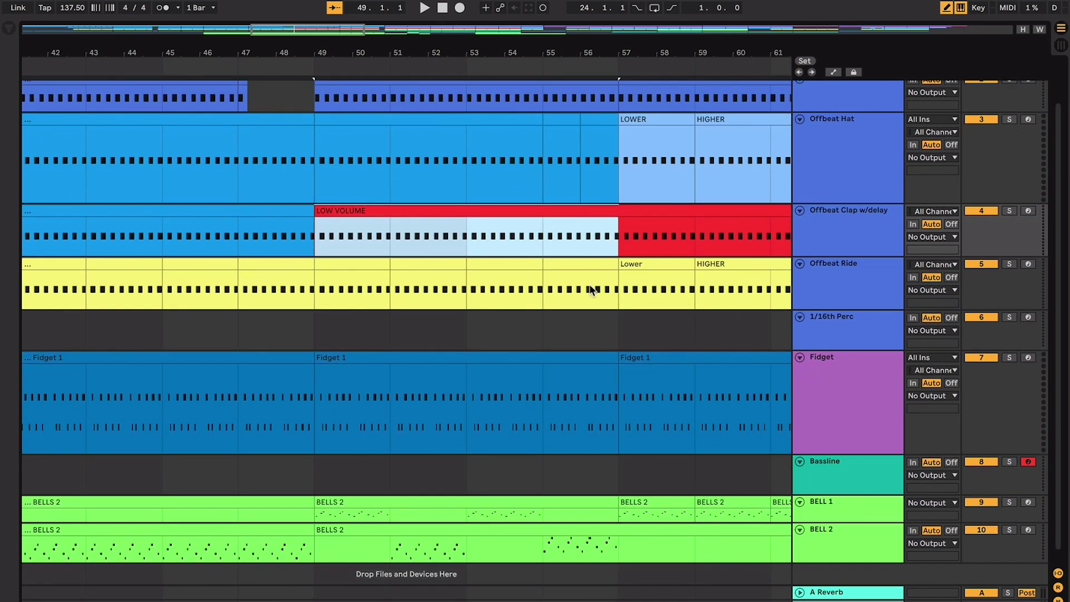
scroll(591, 289, down, 1)
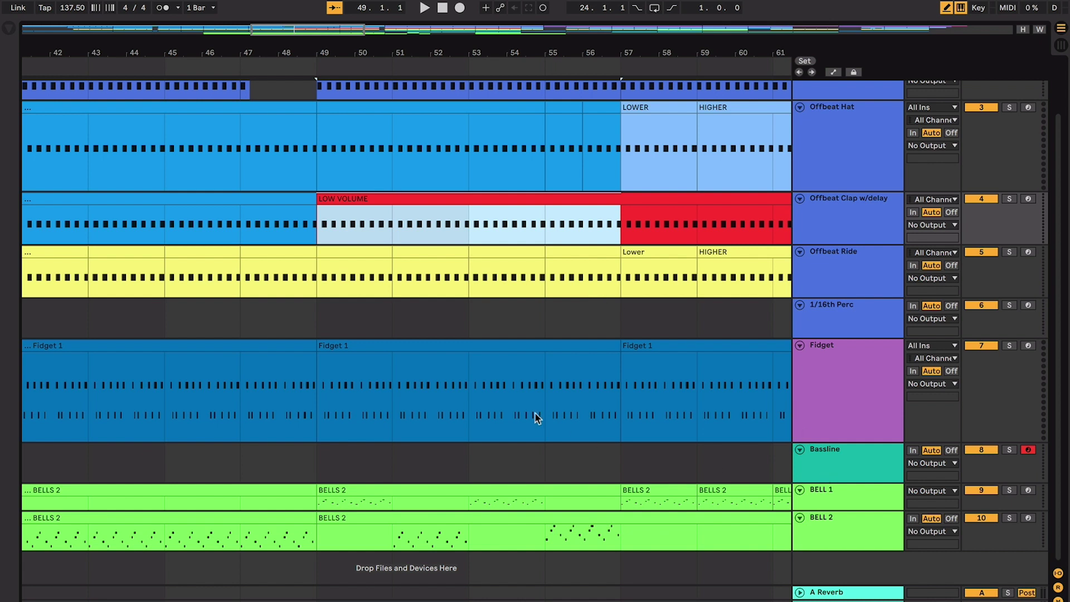
Step: Place the insert marker at bar 47 on the 1/16th Perc track and briefly play the kick dropout
click(478, 327)
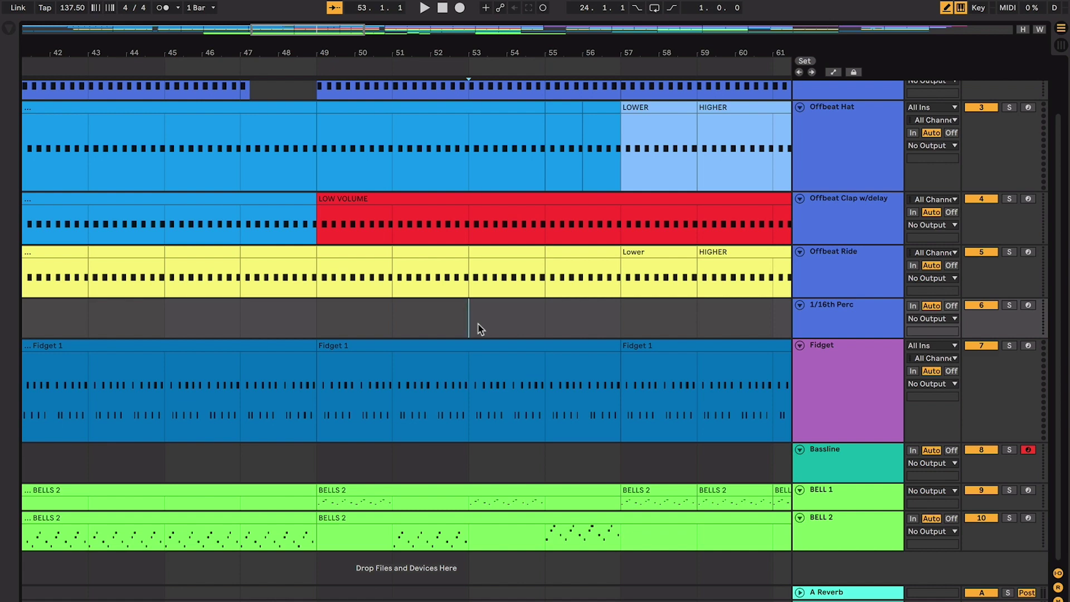
key(minus)
click(297, 311)
click(318, 316)
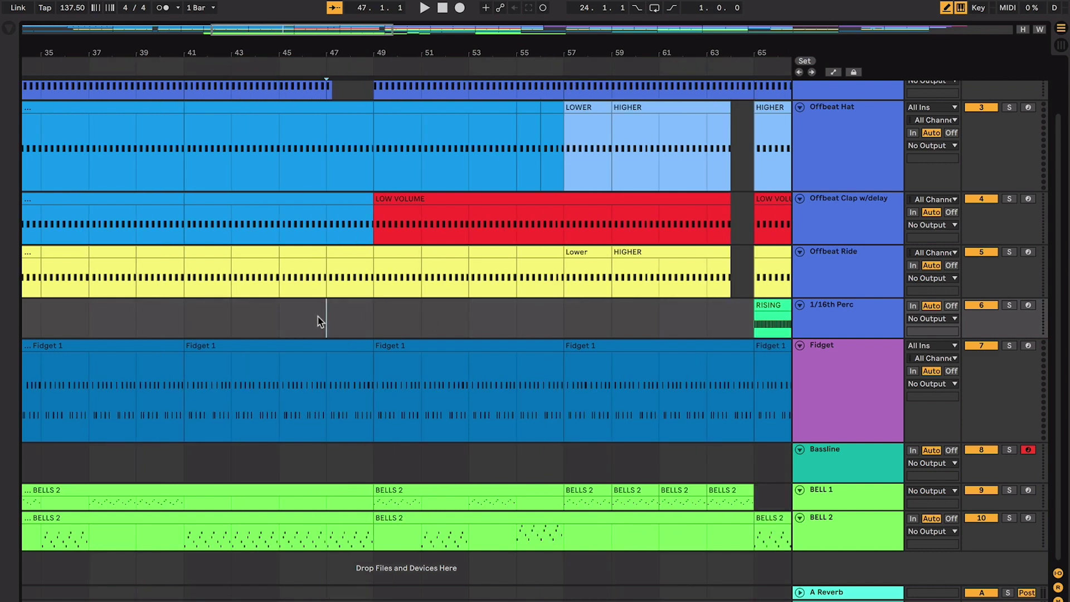
key(space)
scroll(318, 316, up, 3)
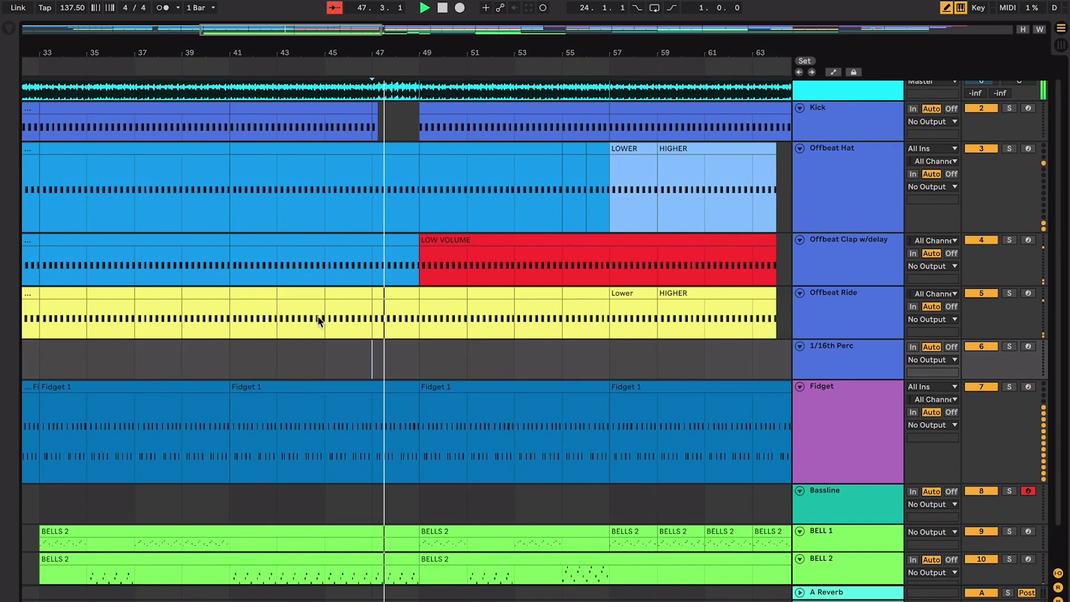
key(space)
key(space)
Step: Play from bar 43 through the kick dropout into the LOW VOLUME clap section, stopping after bar 52
click(278, 373)
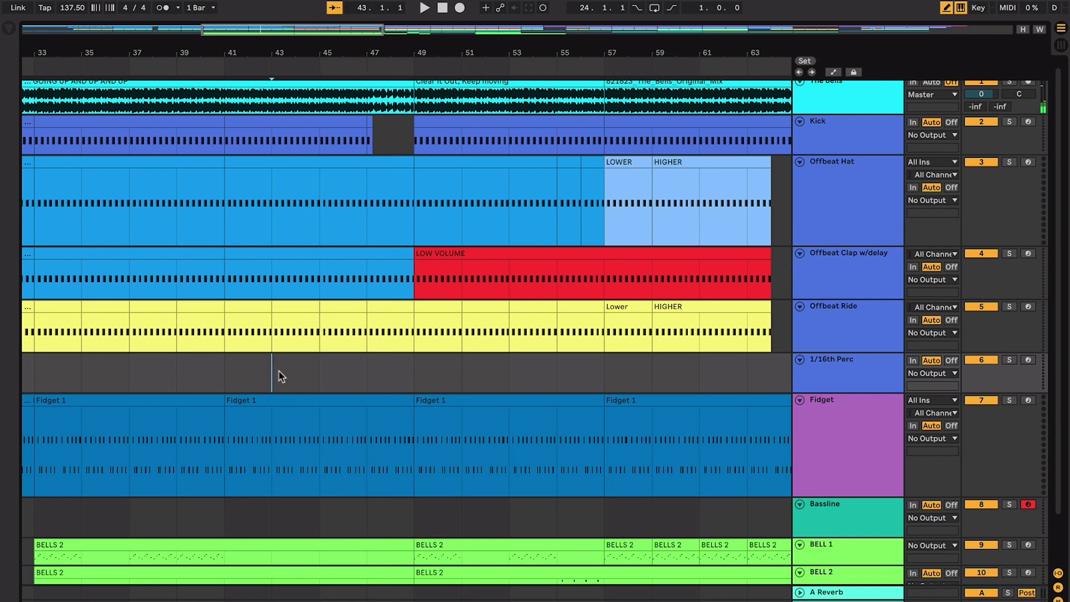
key(space)
scroll(280, 377, left, 4)
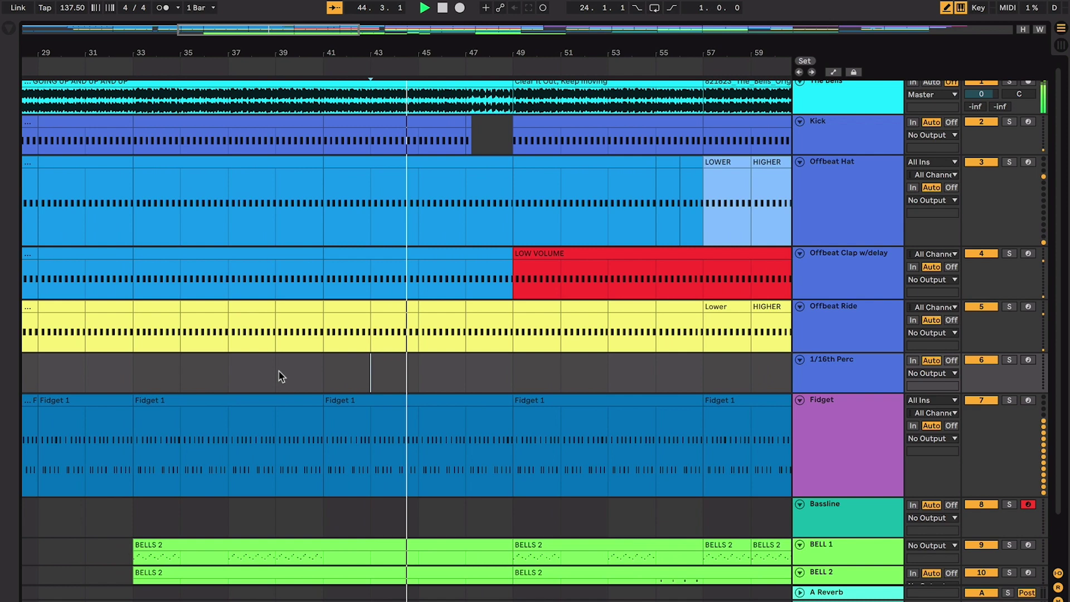
scroll(278, 376, up, 5)
scroll(593, 541, down, 2)
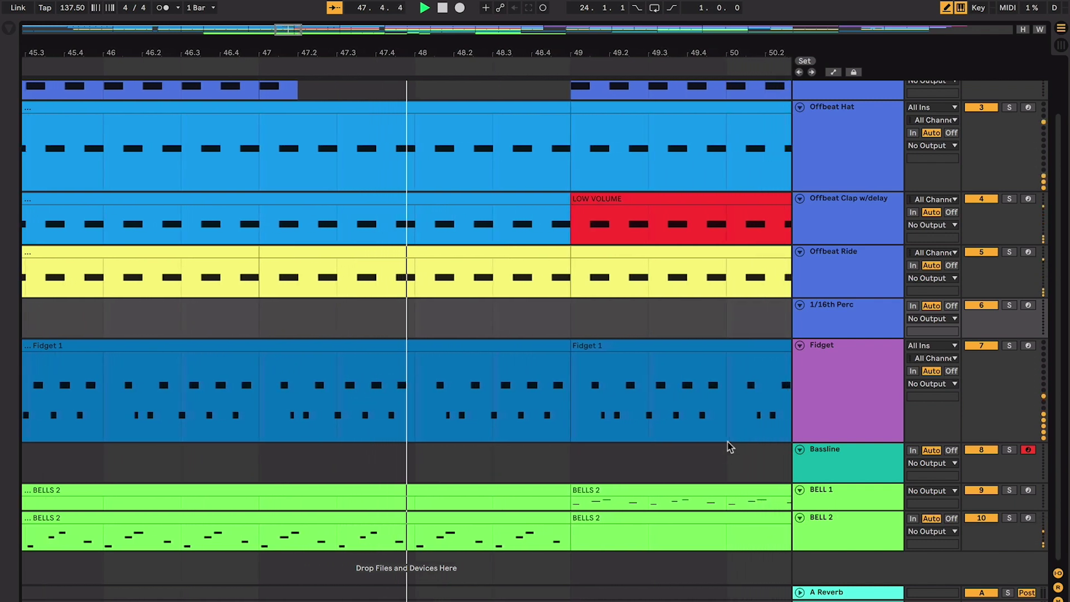
scroll(730, 445, up, 1)
scroll(730, 445, up, 1)
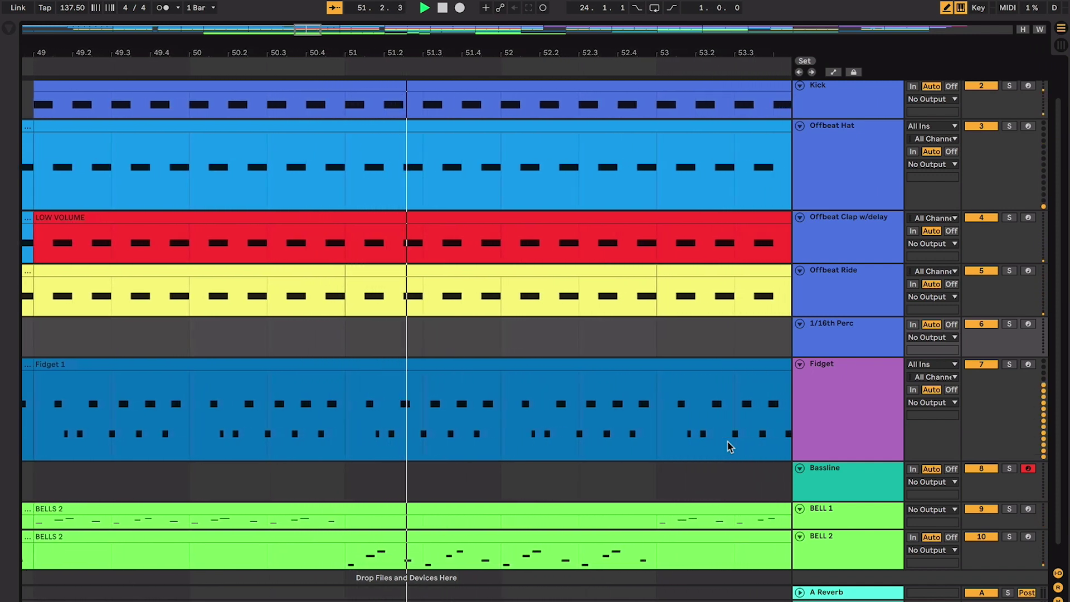
key(minus)
key(minus)
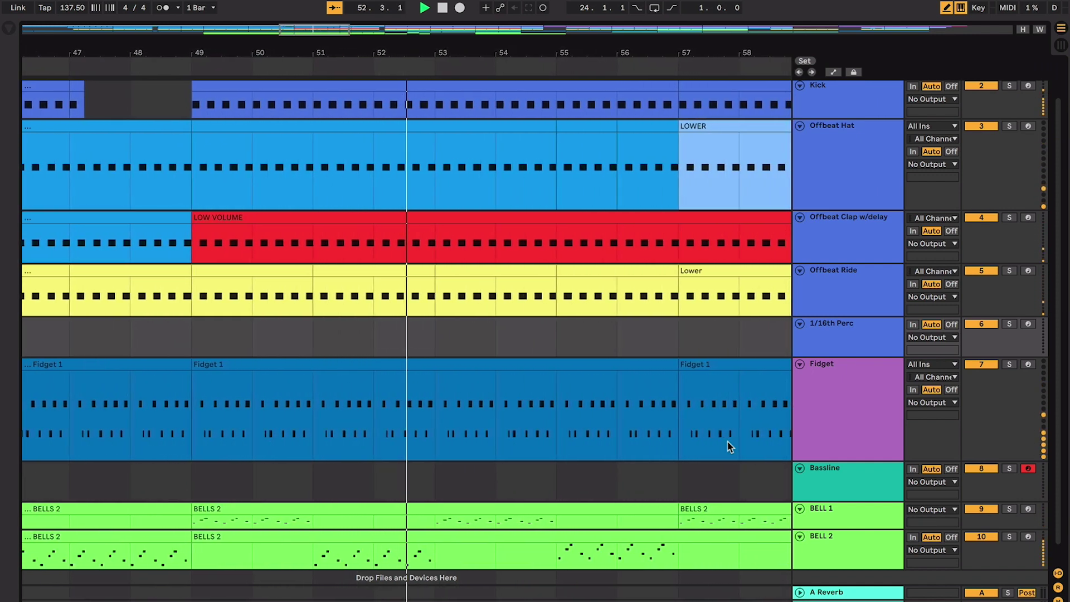
key(space)
Step: Mark bar 57 on Offbeat Clap w/delay and highlight its clip from bar 43 to bar 45, before the LOW VOLUME section
scroll(666, 322, up, 3)
click(666, 300)
scroll(647, 303, down, 3)
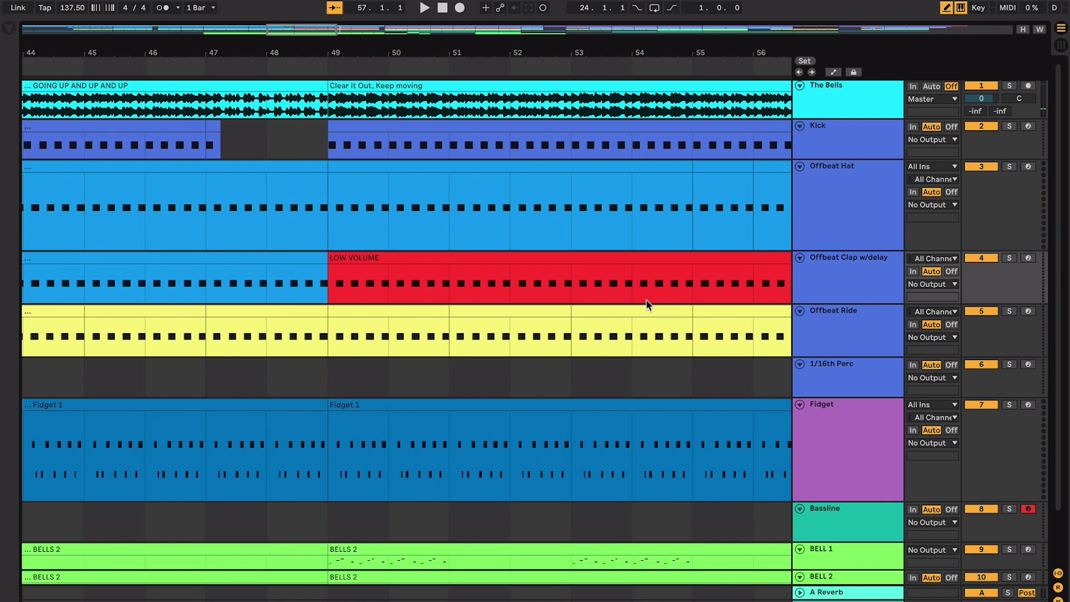
scroll(528, 295, left, 1)
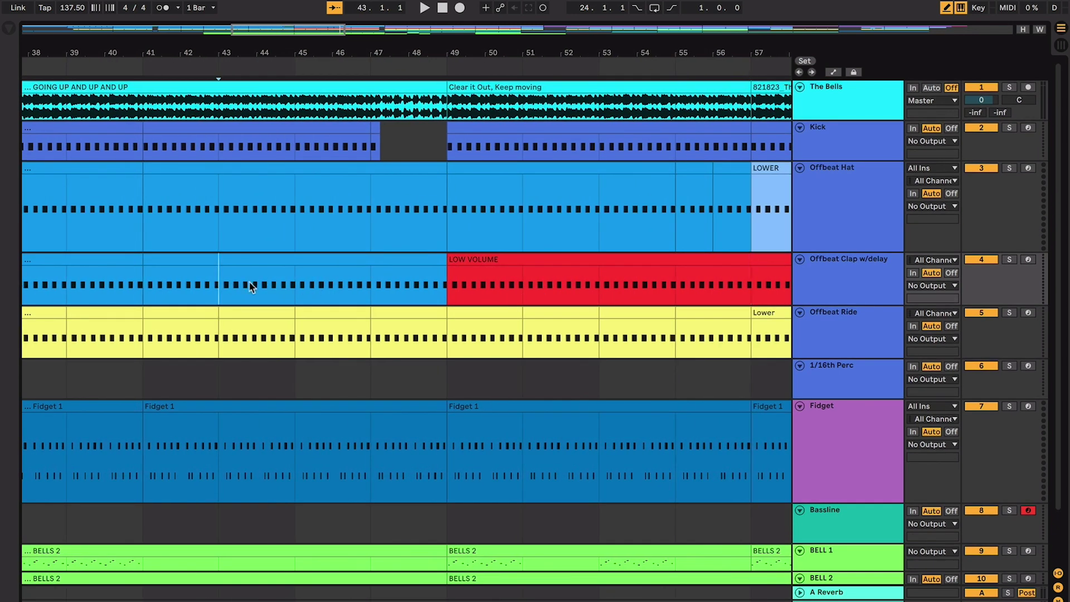
drag(251, 287, 293, 287)
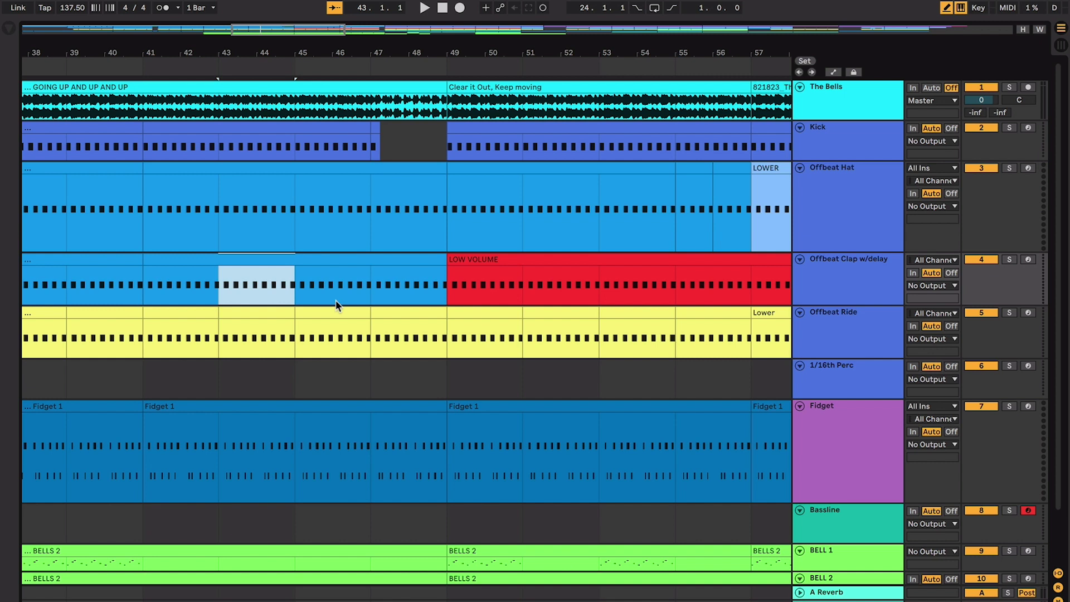
scroll(387, 292, right, 2)
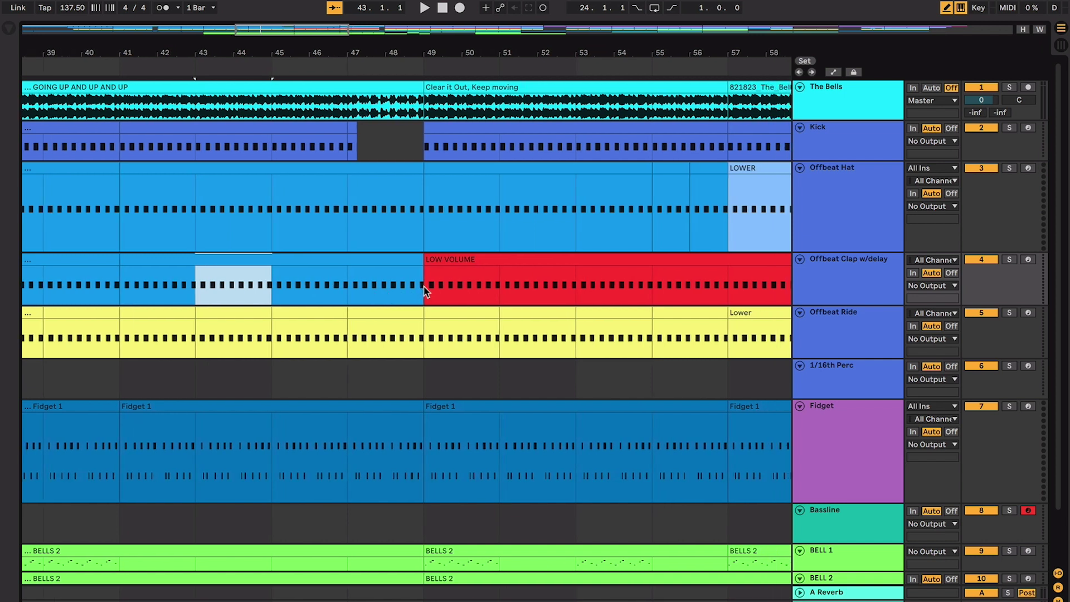
Step: Highlight the start of the LOW VOLUME clap clip on Offbeat Clap w/delay, bars 49 to 51 and again bars 49 to 53
drag(430, 288, 492, 288)
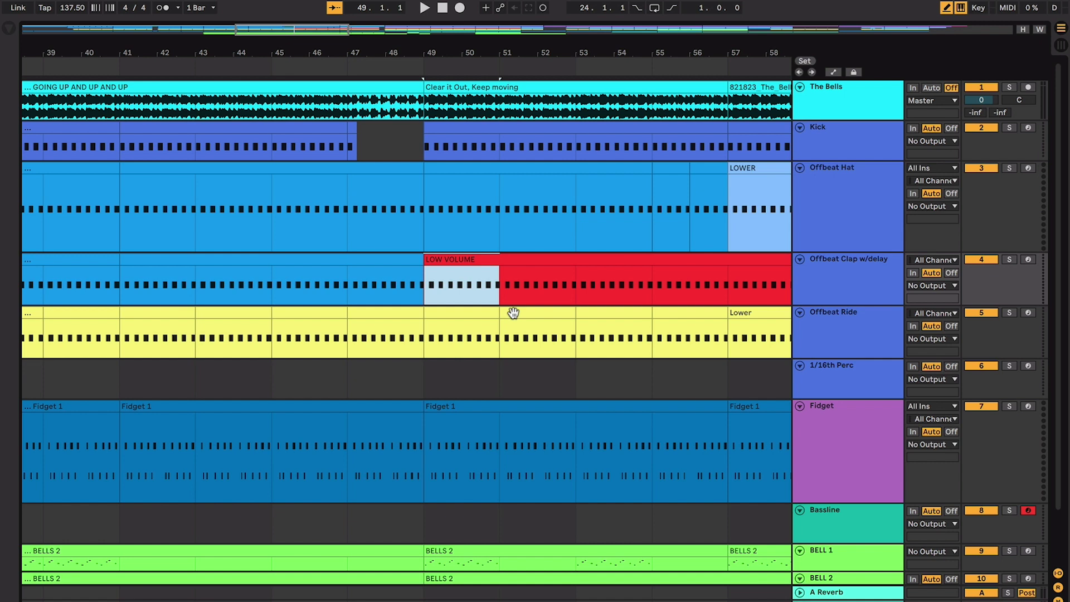
scroll(513, 313, right, 1)
drag(566, 290, 446, 295)
click(422, 296)
scroll(440, 290, right, 2)
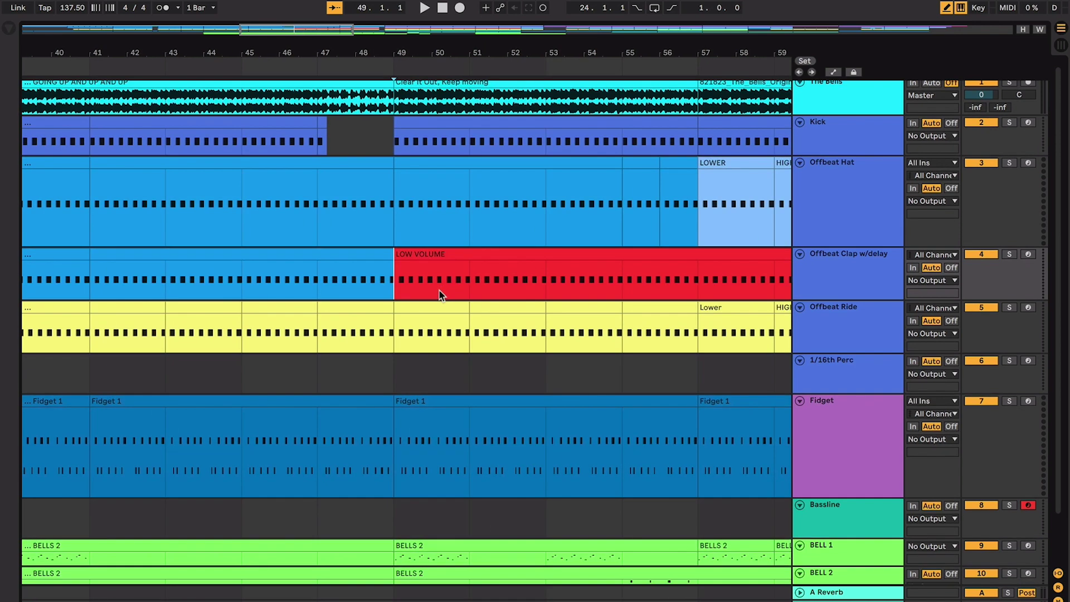
mouse_move(372, 290)
mouse_down()
mouse_move(673, 282)
mouse_move(520, 291)
mouse_move(371, 281)
mouse_up()
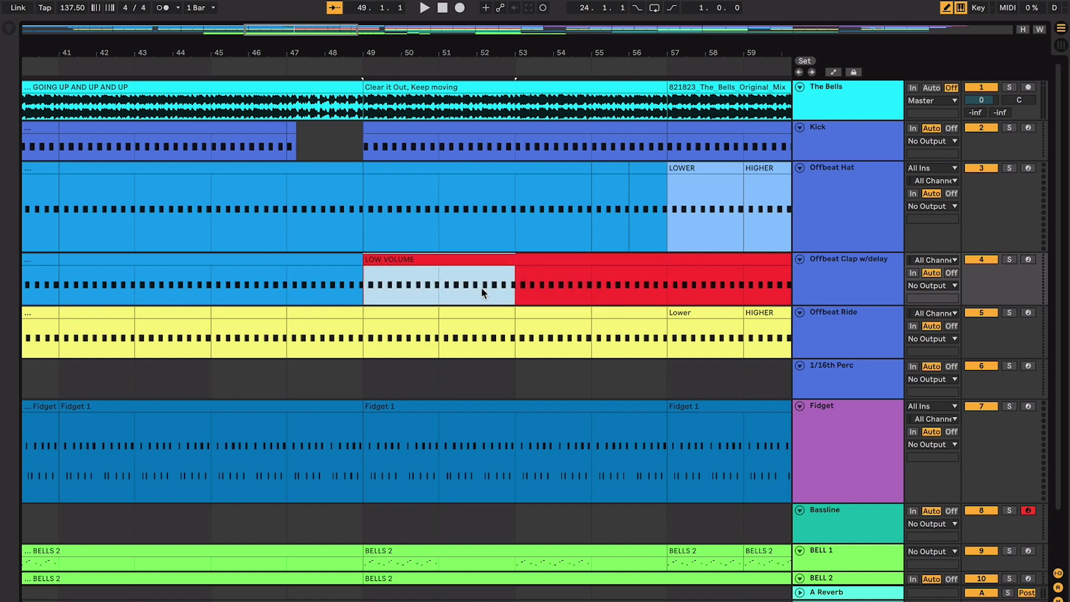
Step: Compare the normal clap section from bar 43 with the LOW VOLUME section after bar 49 on Offbeat Clap w/delay
scroll(445, 311, left, 3)
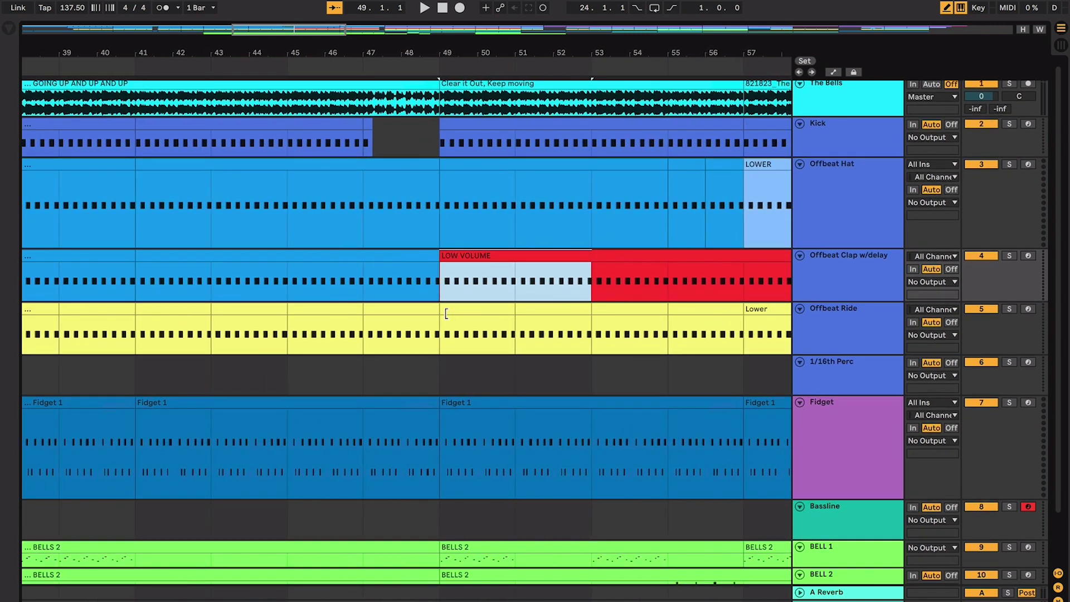
click(207, 291)
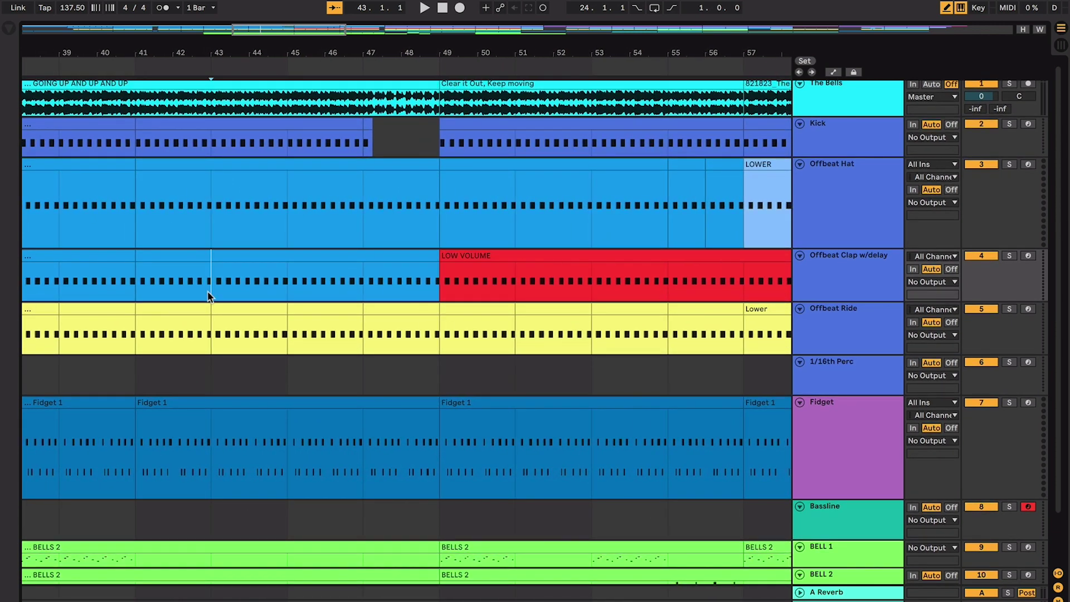
drag(232, 287, 284, 286)
click(519, 285)
drag(519, 285, 593, 285)
click(215, 287)
drag(525, 289, 528, 300)
Step: Play the clap from bar 43 and then from bar 51 in the LOW VOLUME section, stopping at bar 53
click(233, 293)
key(space)
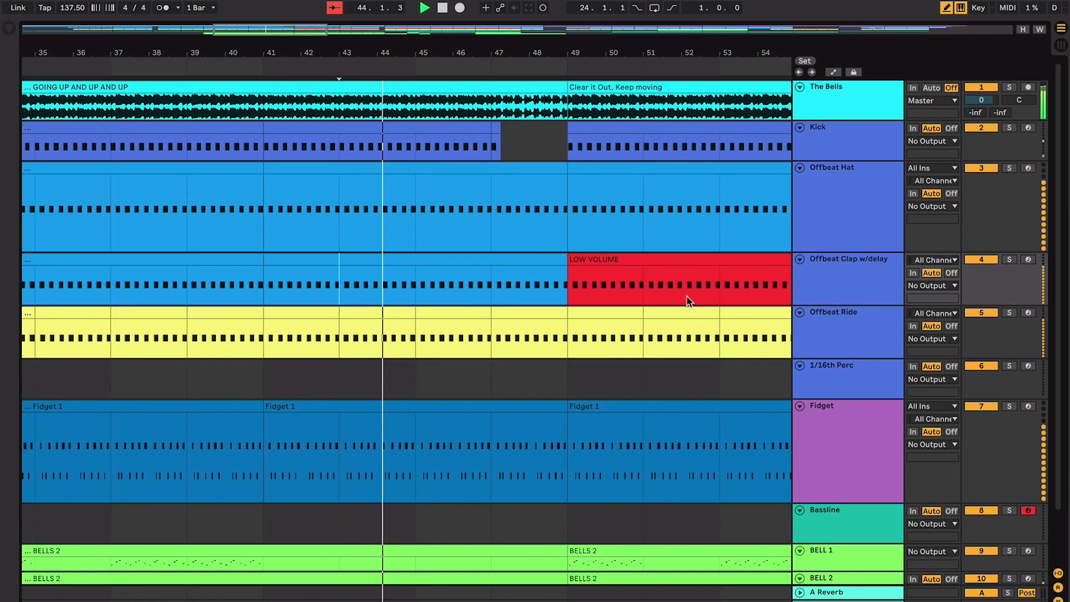
click(651, 294)
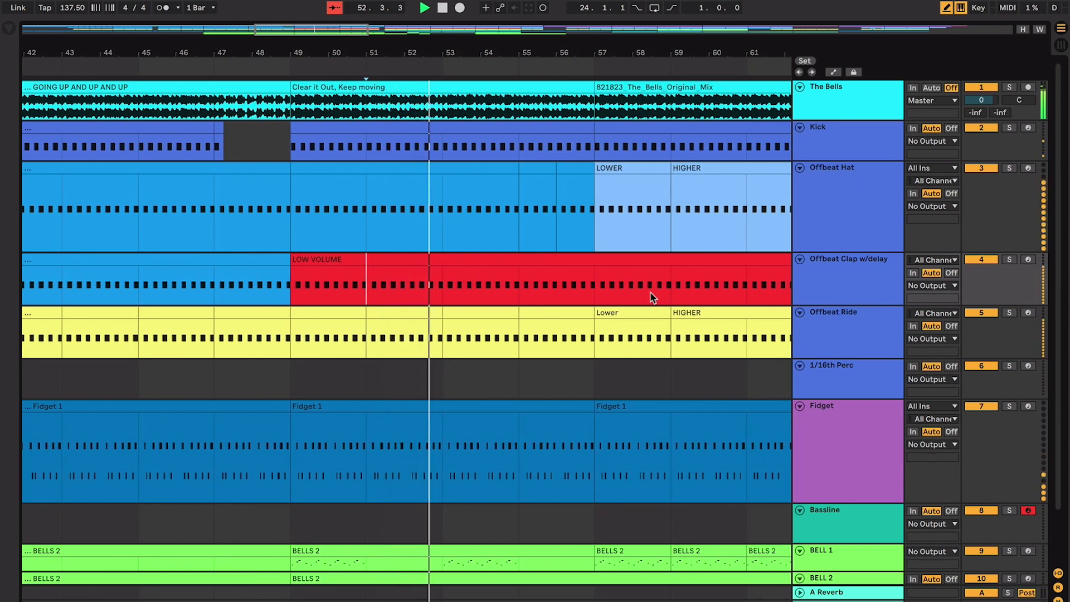
scroll(649, 292, left, 2)
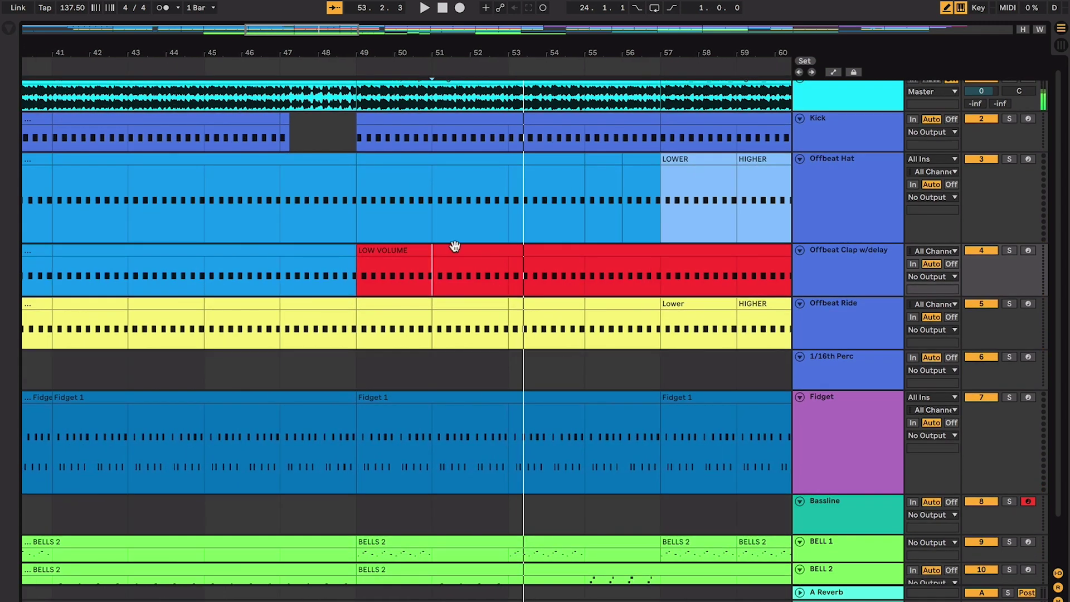
click(431, 251)
Step: Highlight bars 51 to 55 of the LOW VOLUME clap and then bars 43 to 47 of the clap before it
click(124, 277)
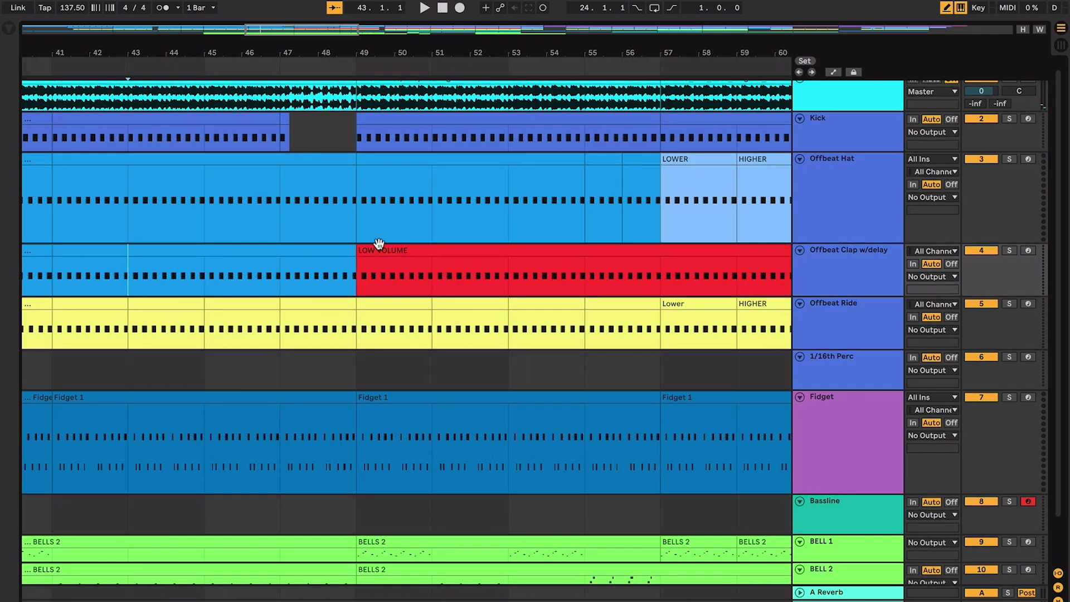
drag(437, 284, 600, 286)
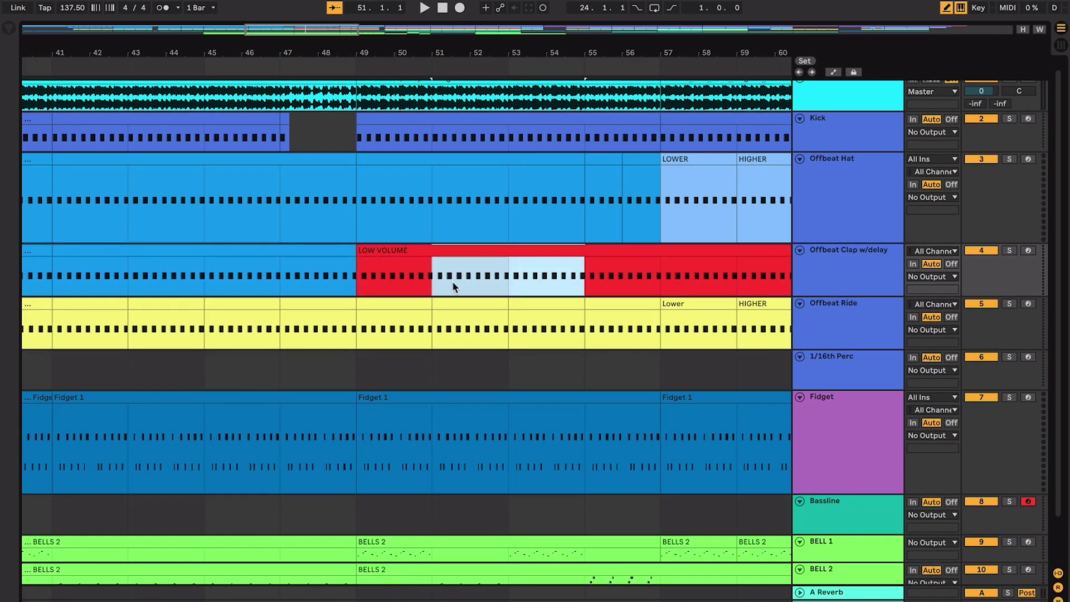
drag(143, 286, 254, 281)
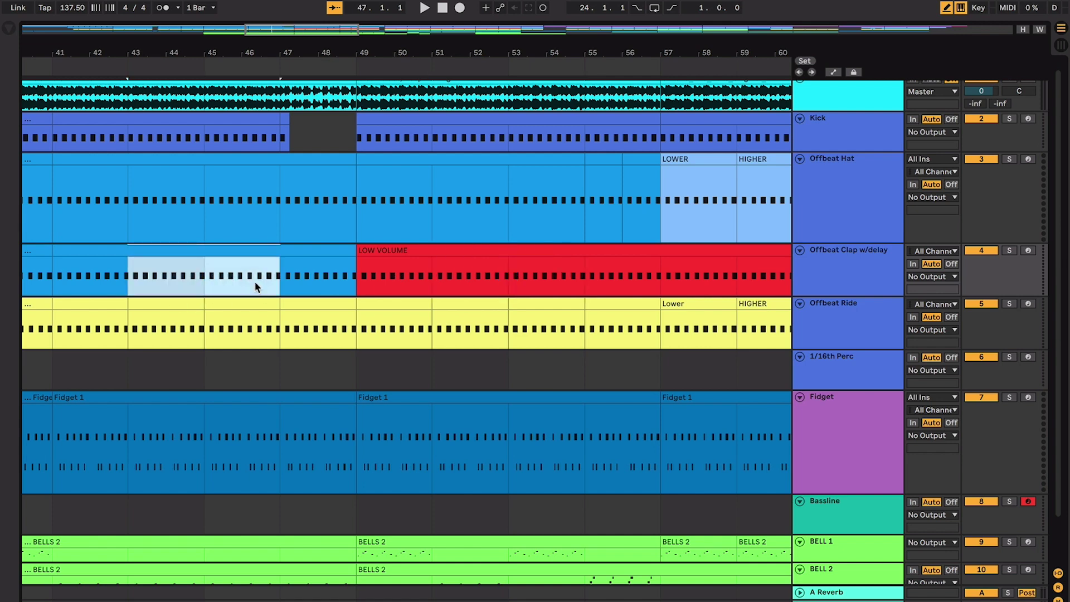
Step: Mark bar 49 on Offbeat Clap w/delay and select the LOWER clip at bar 57 on Offbeat Hat
scroll(254, 281, right, 1)
key(minus)
key(minus)
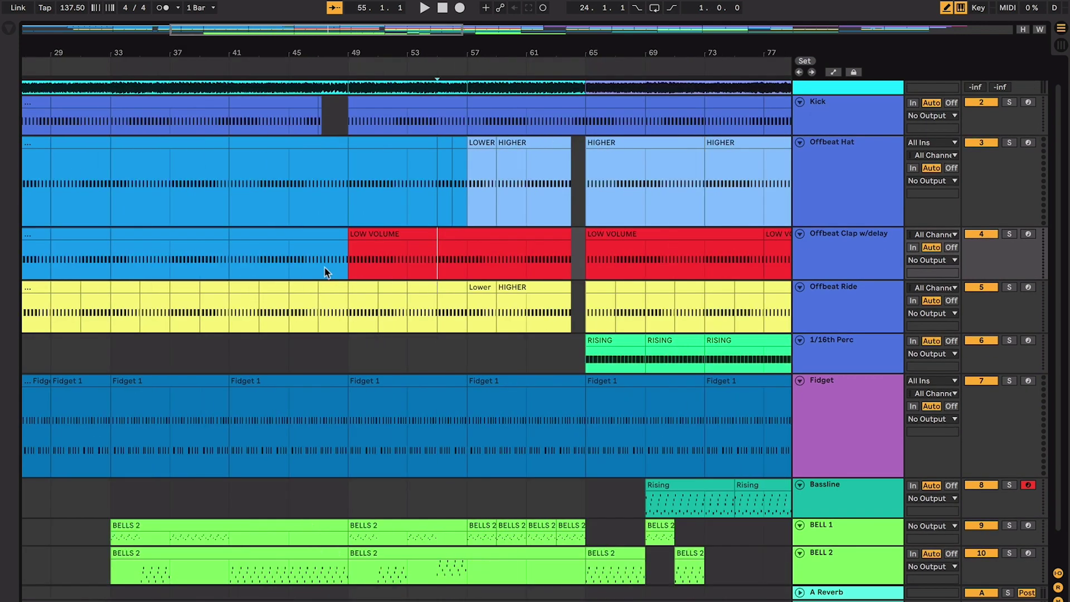
click(338, 266)
scroll(338, 265, left, 2)
scroll(338, 265, up, 1)
scroll(339, 266, right, 3)
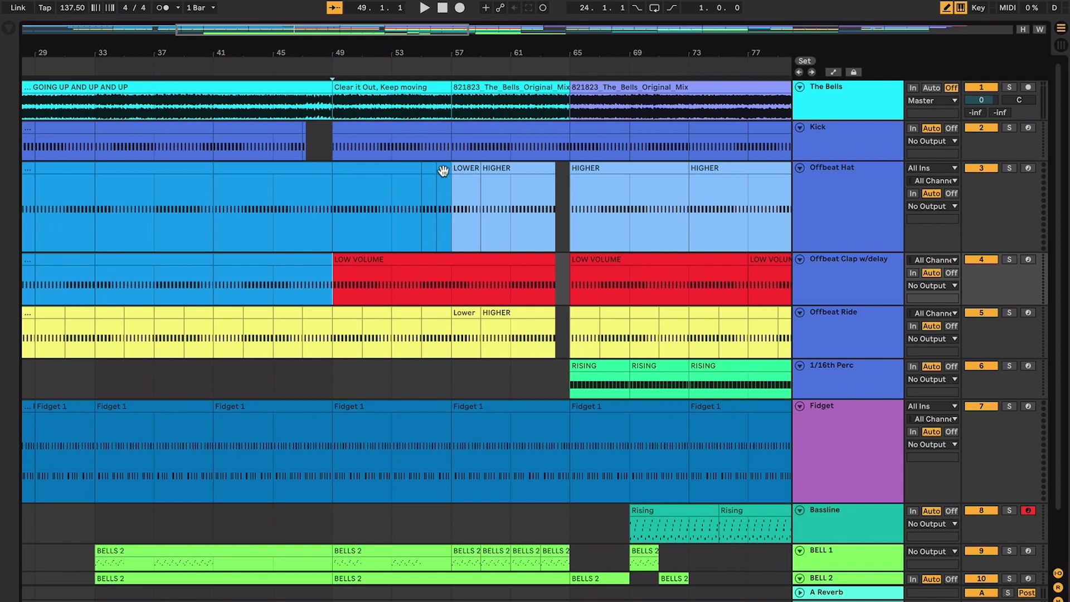
click(467, 167)
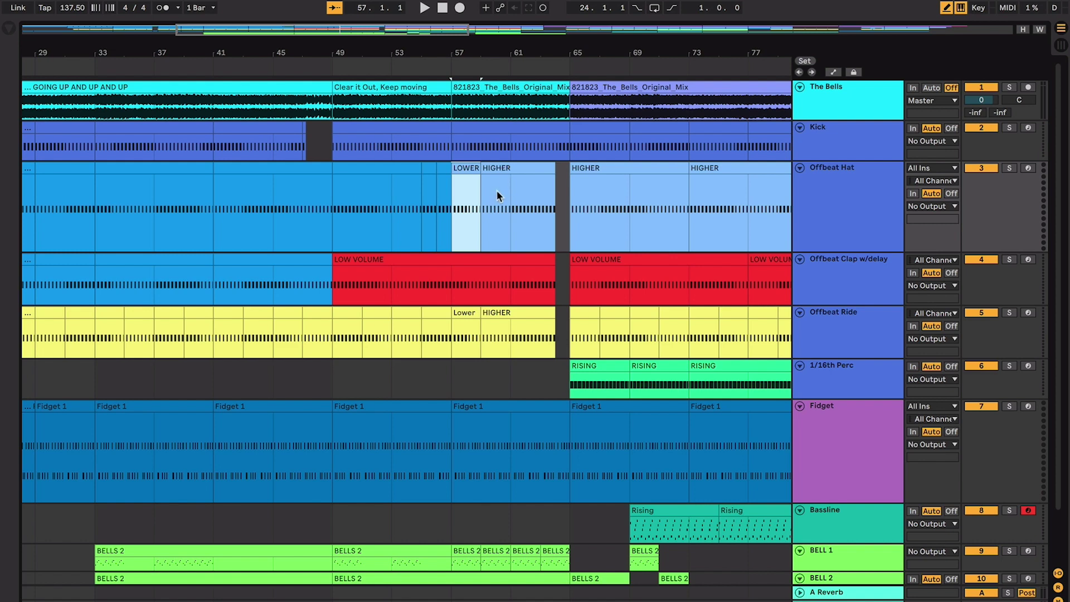
Step: Mark bar 55 on Offbeat Clap w/delay and select the BELL 1 clip spanning bars 49 to 57
scroll(490, 241, down, 2)
key(plus)
key(plus)
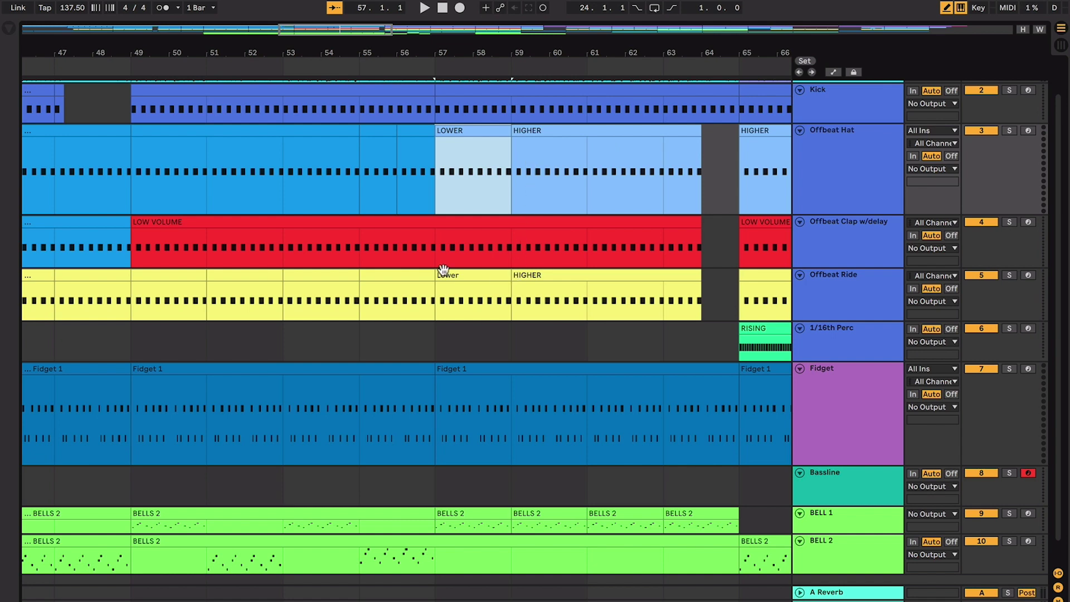
click(359, 241)
scroll(357, 240, down, 2)
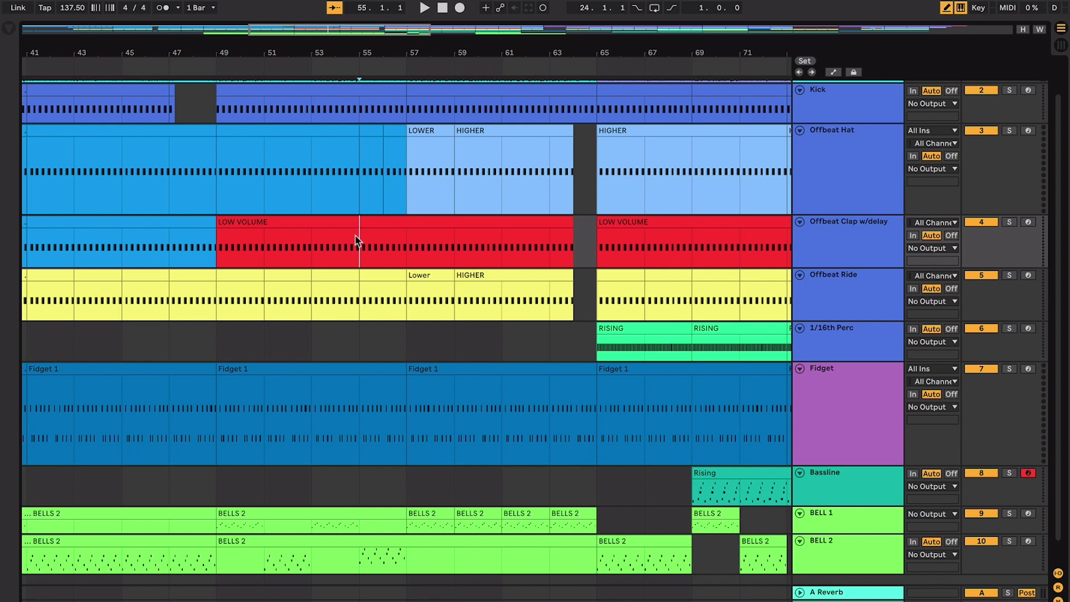
scroll(357, 241, down, 1)
scroll(356, 241, left, 2)
click(437, 489)
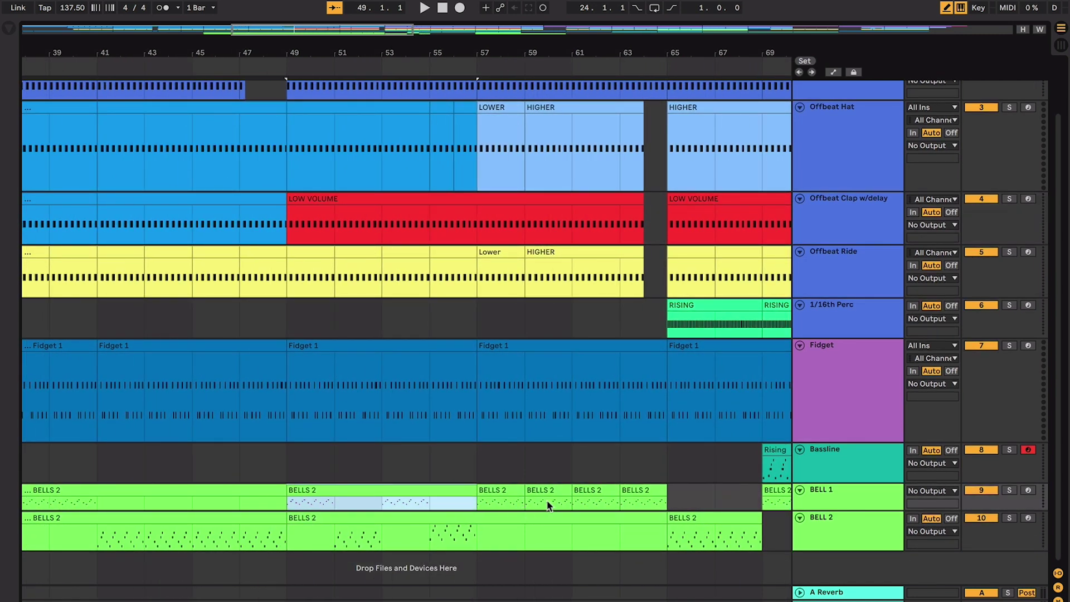
Step: Highlight the Offbeat Hat lane from bar 49, extending the selection toward its HIGHER clip
scroll(557, 504, up, 2)
click(282, 241)
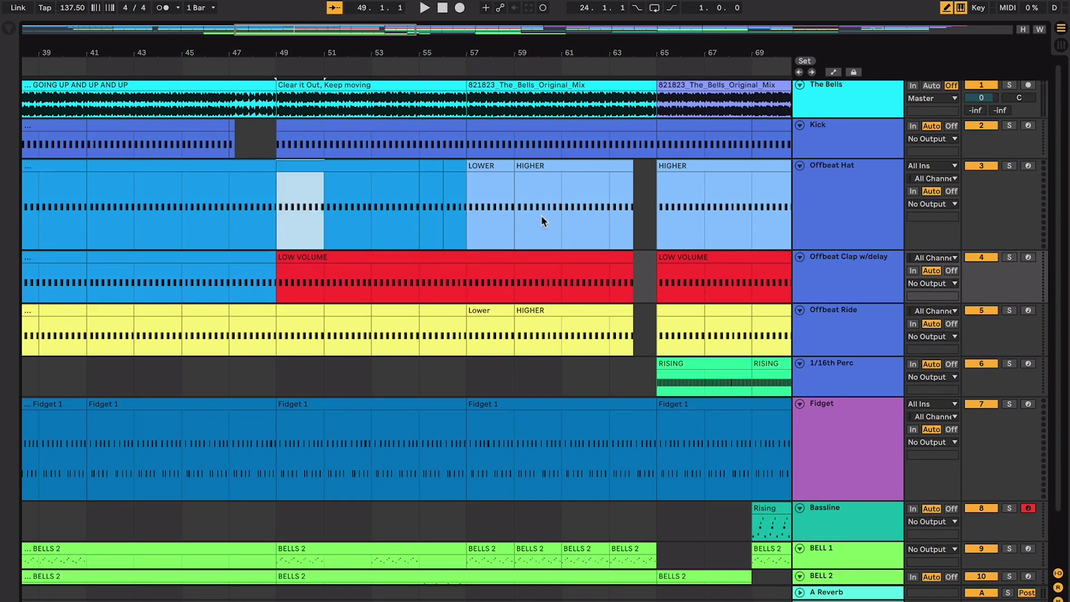
shift+click(540, 234)
Step: Play from bar 53 into the LOWER and HIGHER hat and ride clips, stopping with the insert marker at bar 57
click(371, 285)
key(space)
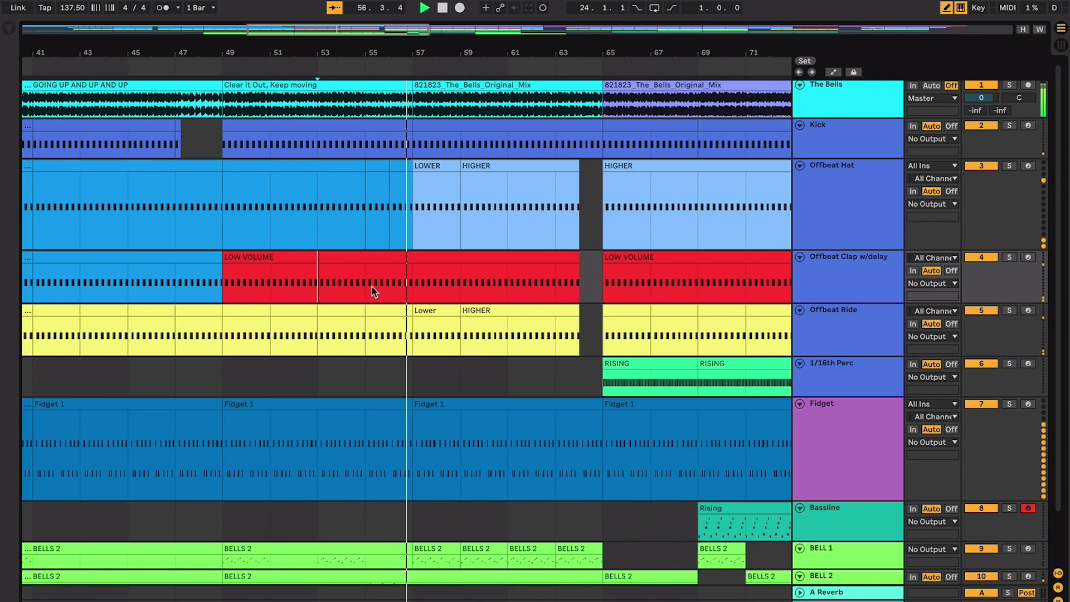
scroll(372, 286, up, 5)
scroll(372, 286, down, 3)
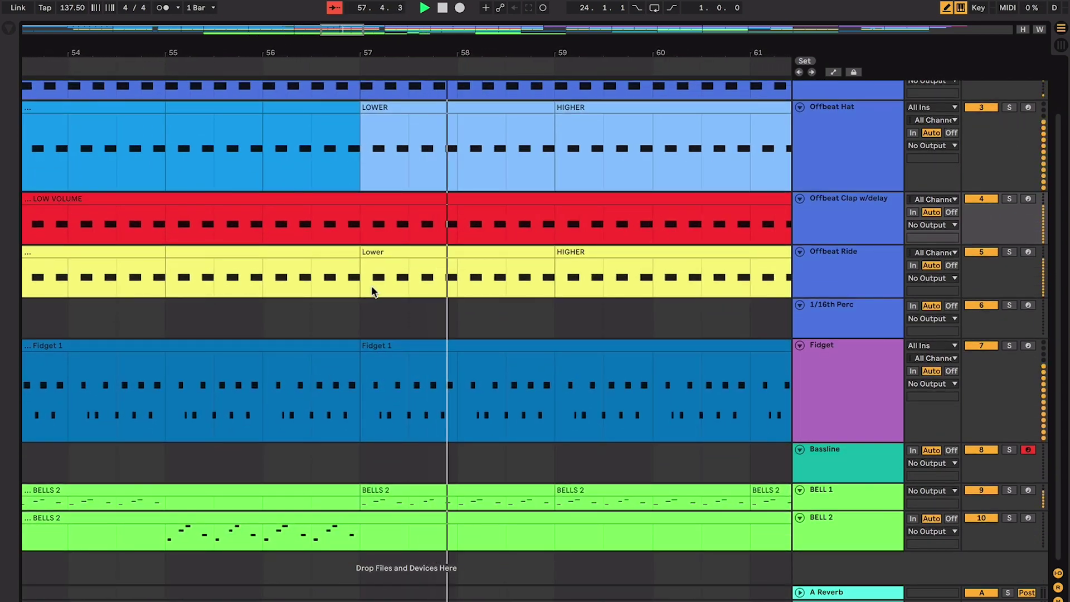
key(plus)
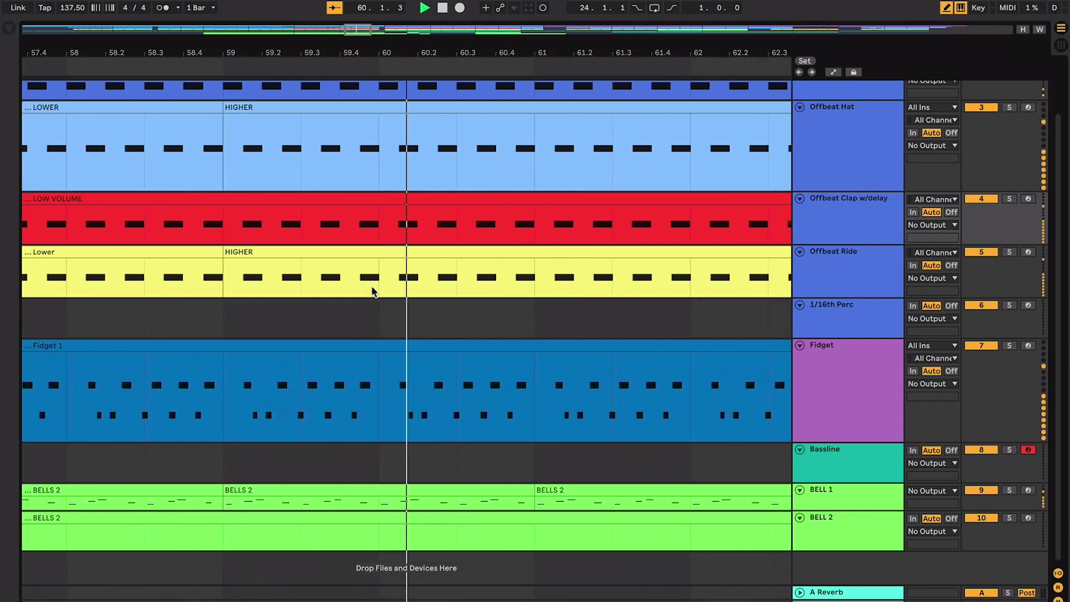
ctrl+scroll(372, 290, down, 4)
click(156, 279)
key(space)
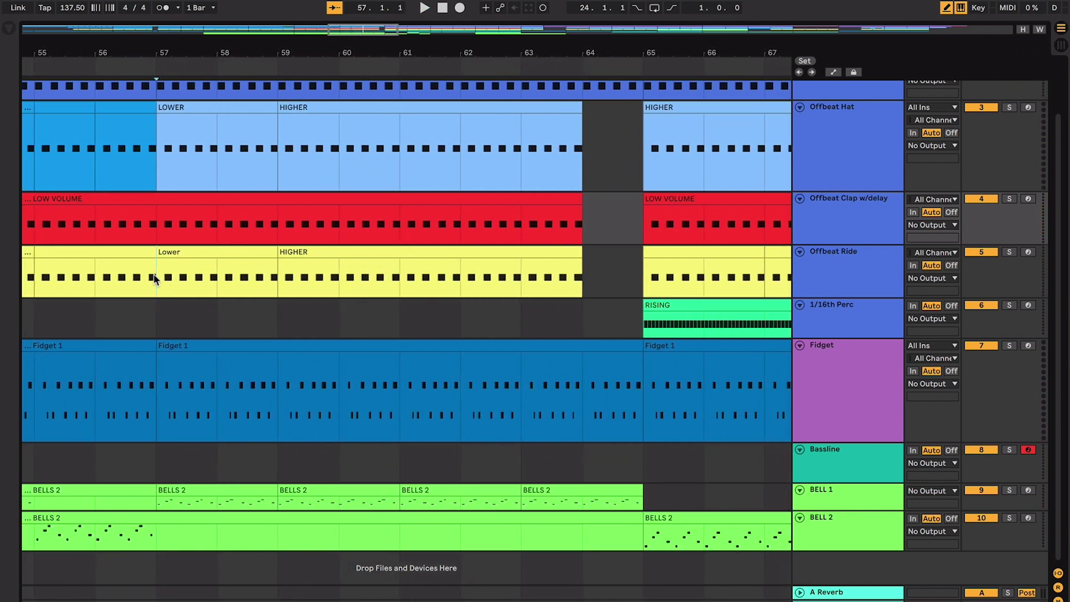
Step: Play the LOWER and HIGHER sections through the bar 64 dropout, stopping after the layers return at bar 65
click(121, 279)
key(space)
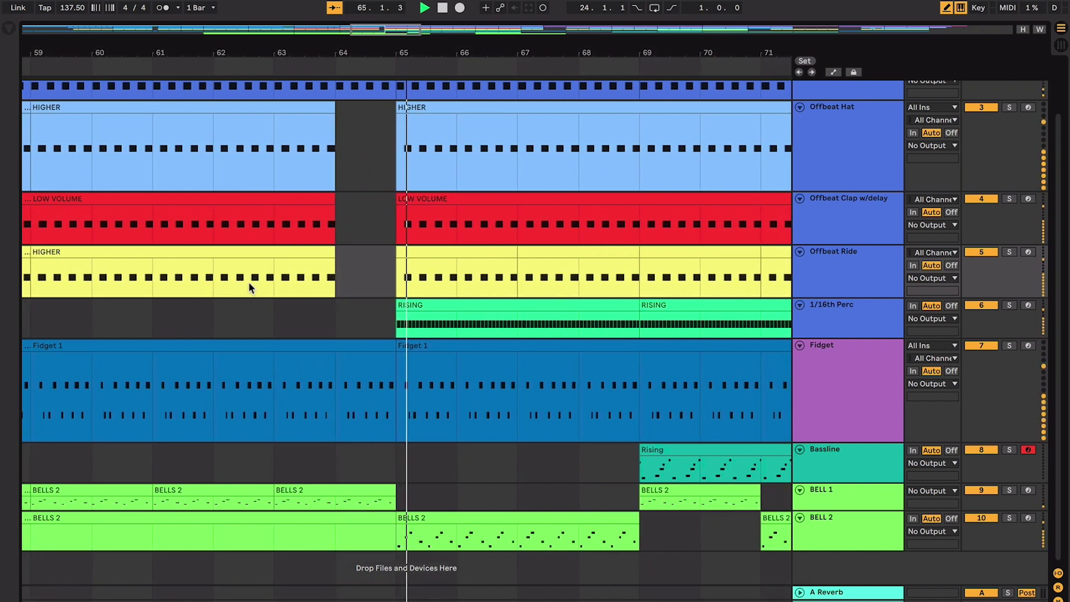
key(space)
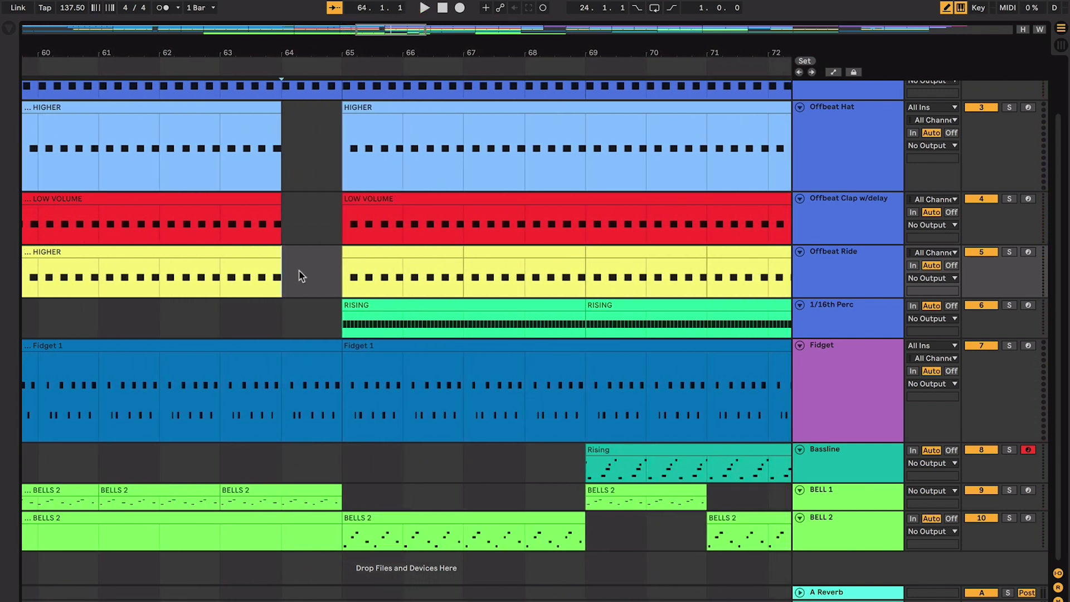
Step: Mark the bar 64 gap on Offbeat Ride and highlight bar 64 on 1/16th Perc before the RISING clip
click(299, 276)
click(317, 332)
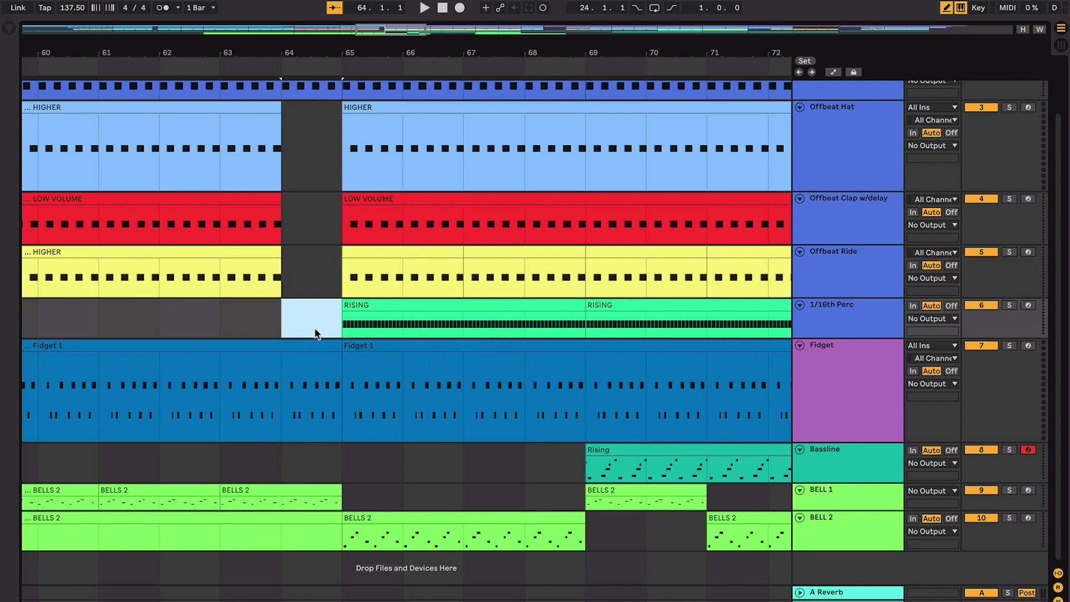
click(240, 329)
drag(275, 329, 301, 320)
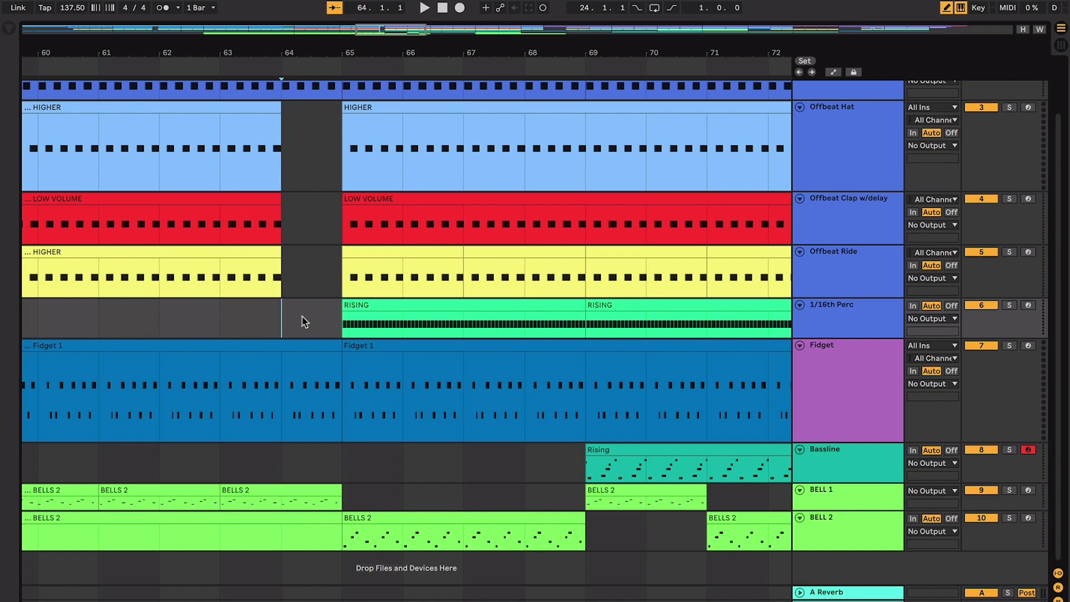
Step: Place the insert marker at bar 63 on 1/16th Perc and reselect its empty bar 64
scroll(302, 322, up, 3)
scroll(274, 362, down, 1)
click(192, 371)
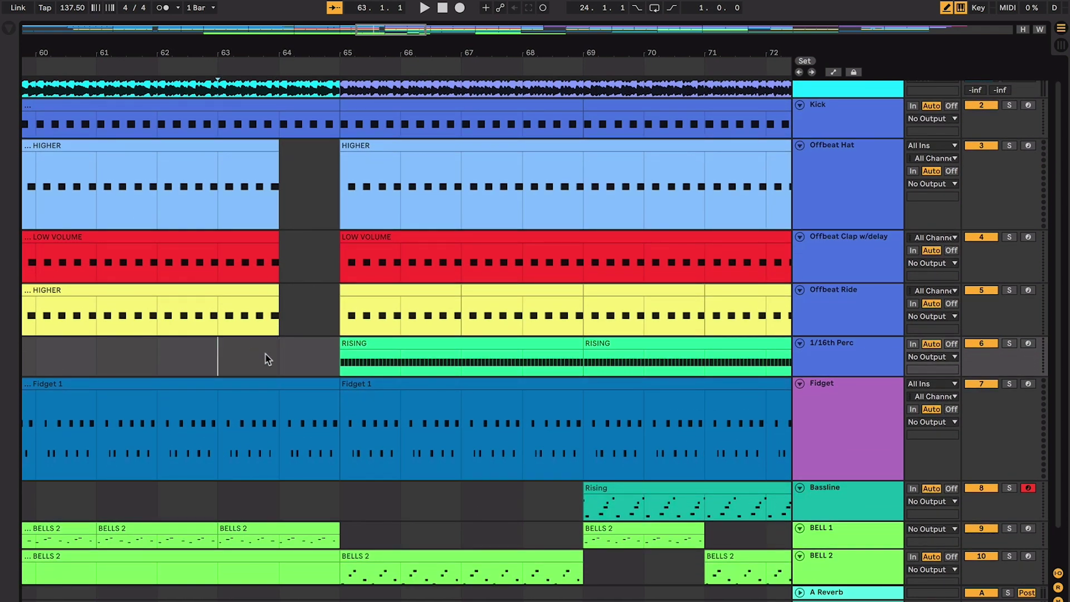
scroll(259, 355, left, 2)
scroll(259, 356, down, 1)
scroll(272, 348, left, 2)
scroll(272, 348, down, 1)
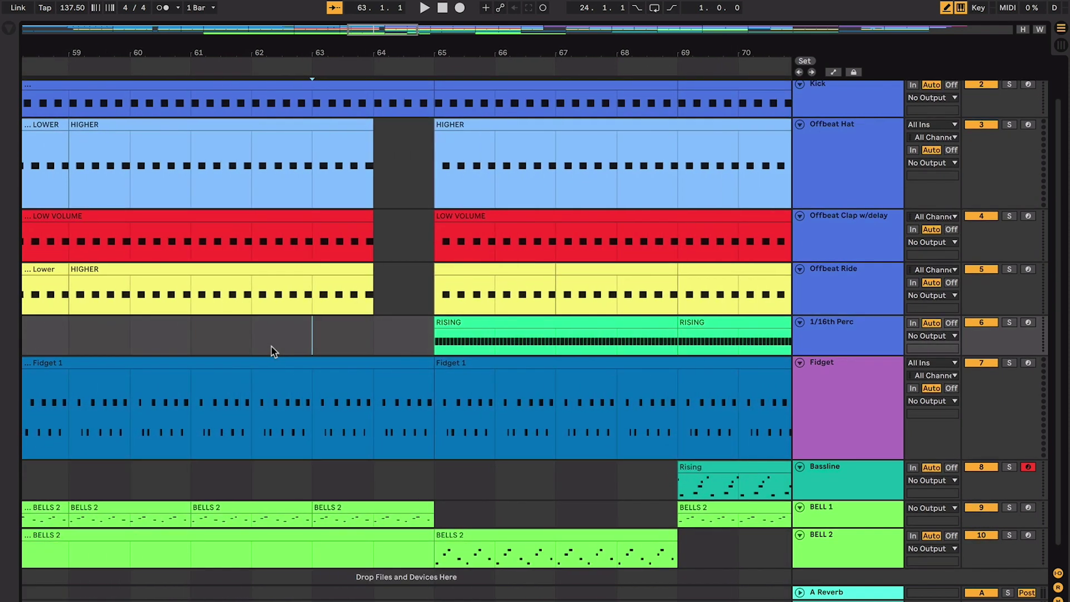
drag(346, 344, 435, 337)
click(388, 346)
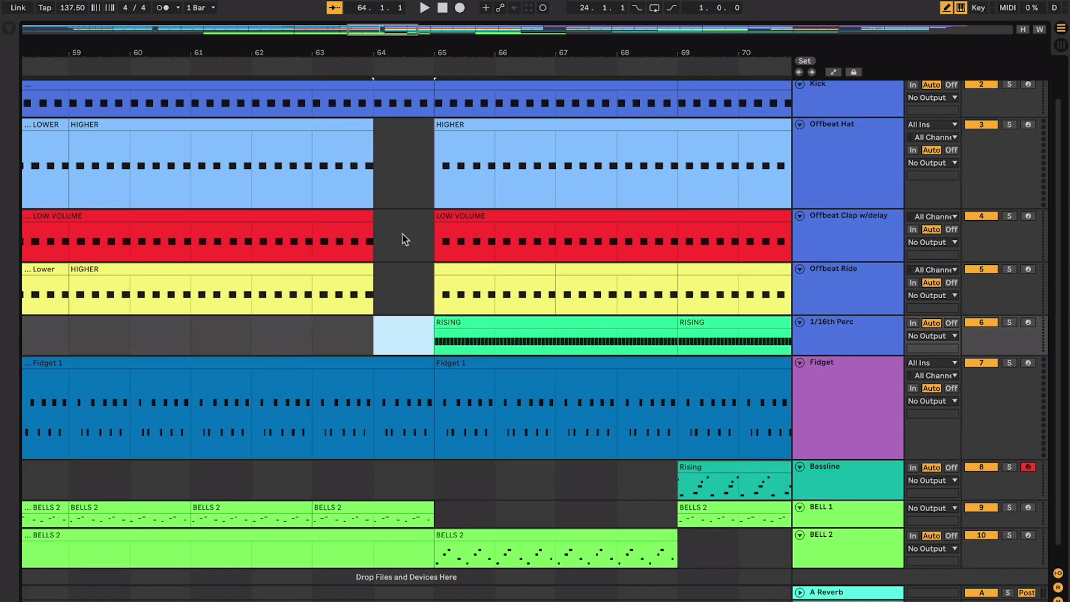
Step: Point out the bar 64 dropout by marking it on the Offbeat Clap, Offbeat Ride and 1/16th Perc tracks
click(383, 290)
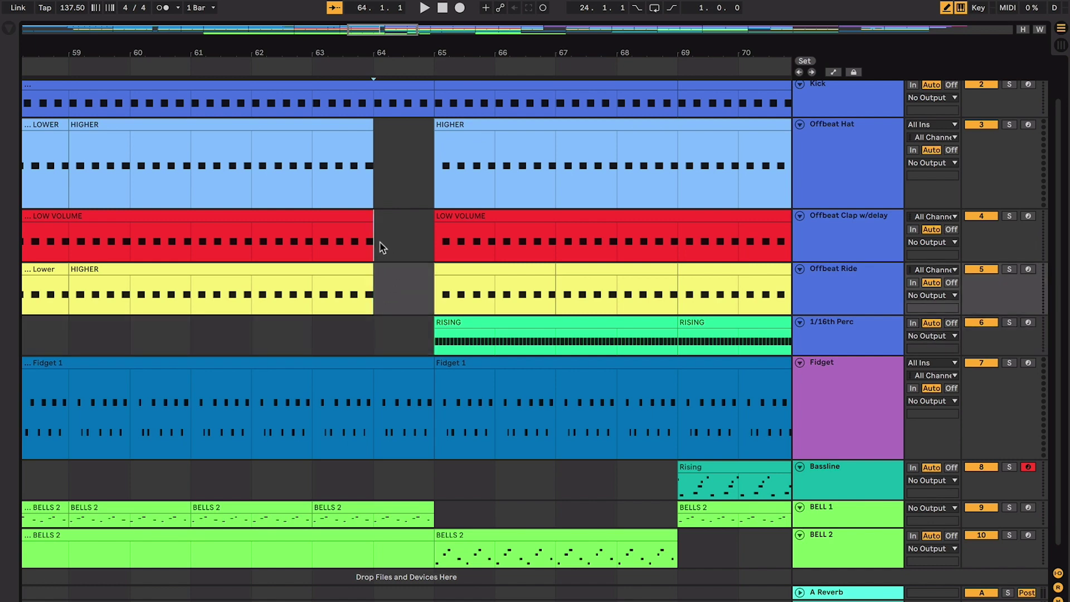
click(385, 290)
click(387, 339)
Step: Play the arrangement from bar 63 on 1/16th Perc through the bar 64 dropout, stopping around bar 68
click(340, 338)
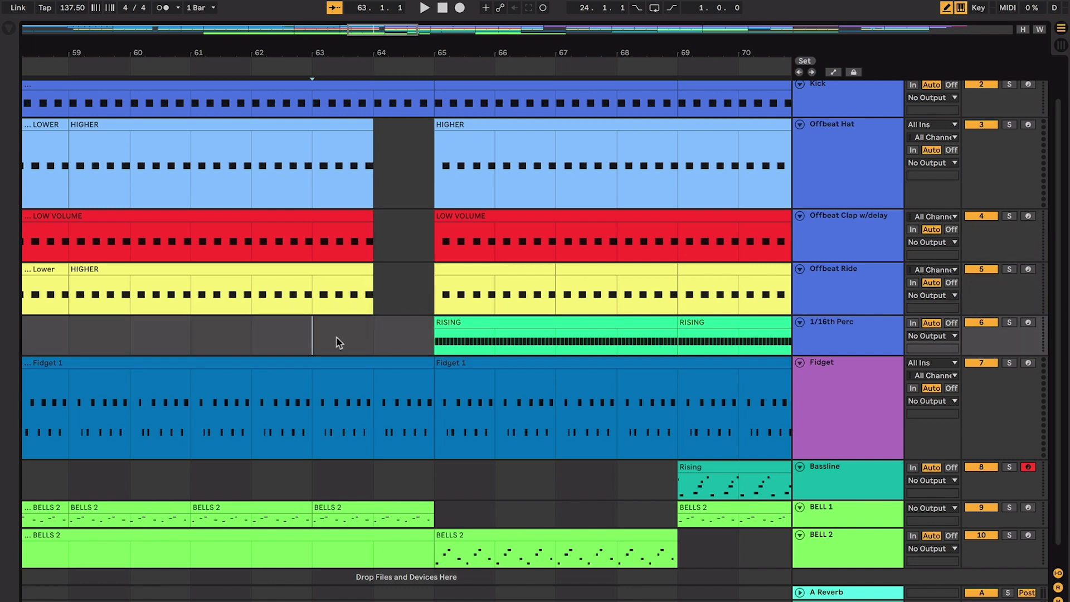
key(minus)
key(space)
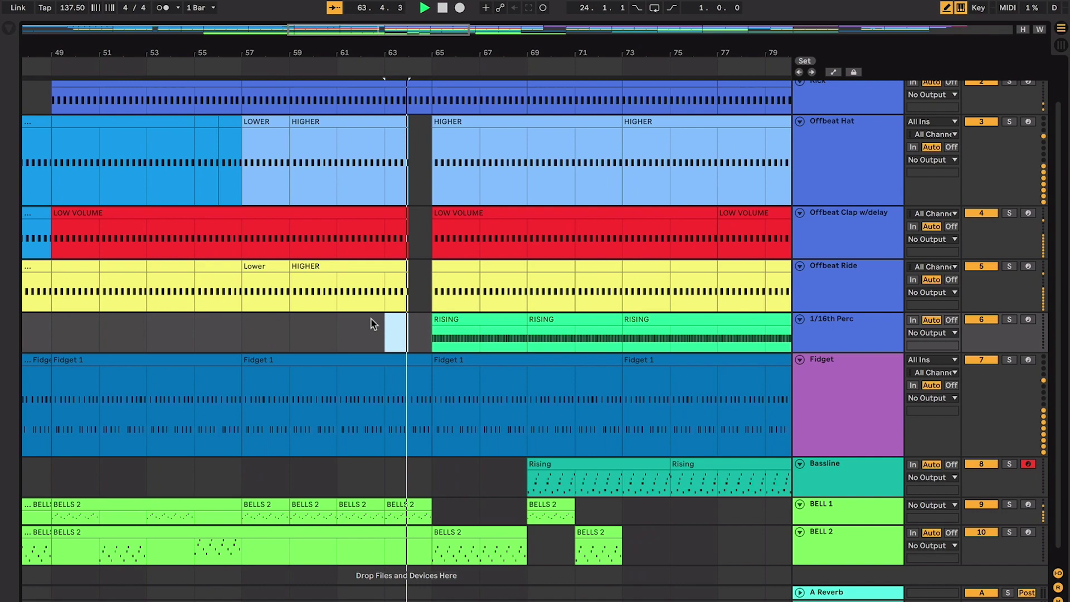
key(plus)
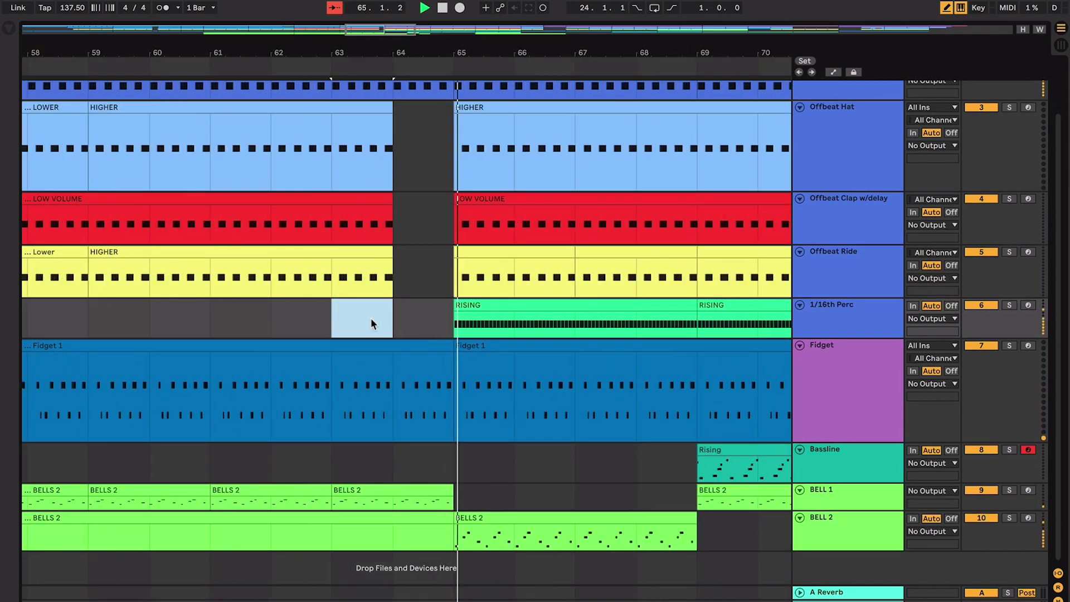
key(super+shift+f)
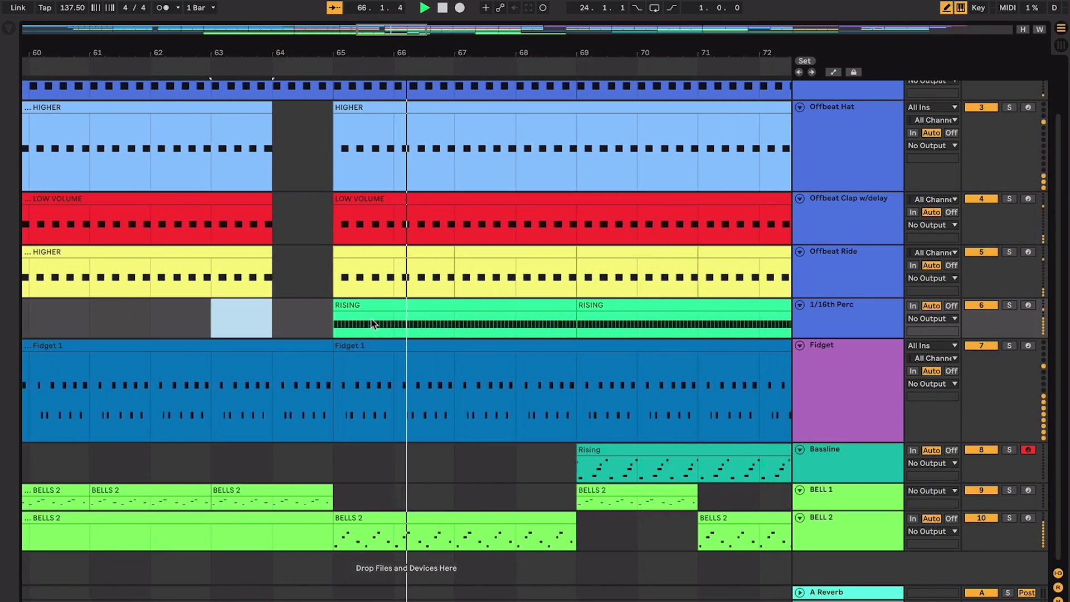
key(minus)
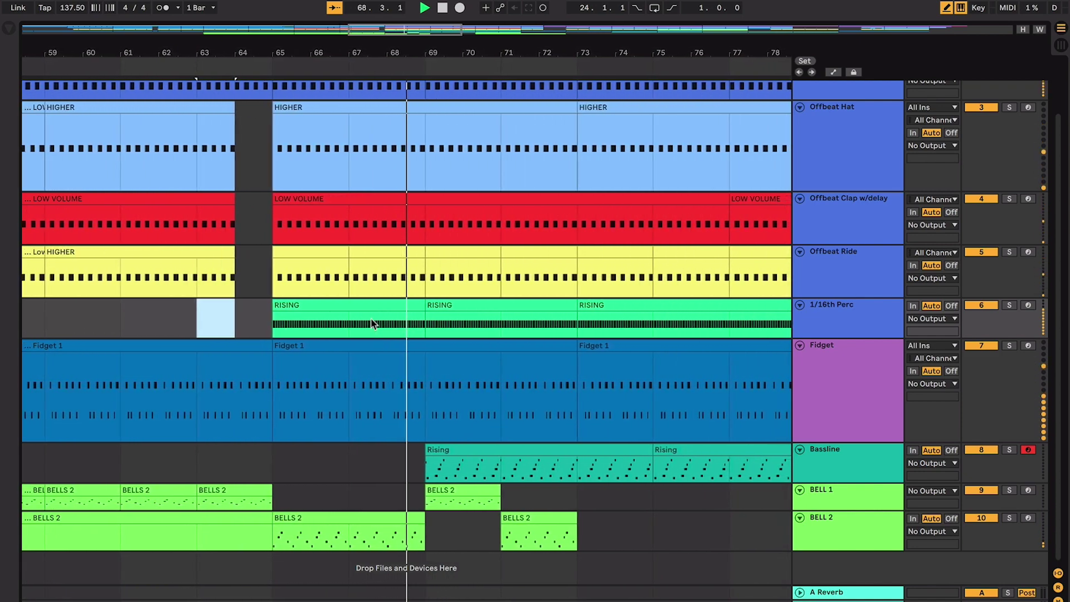
key(space)
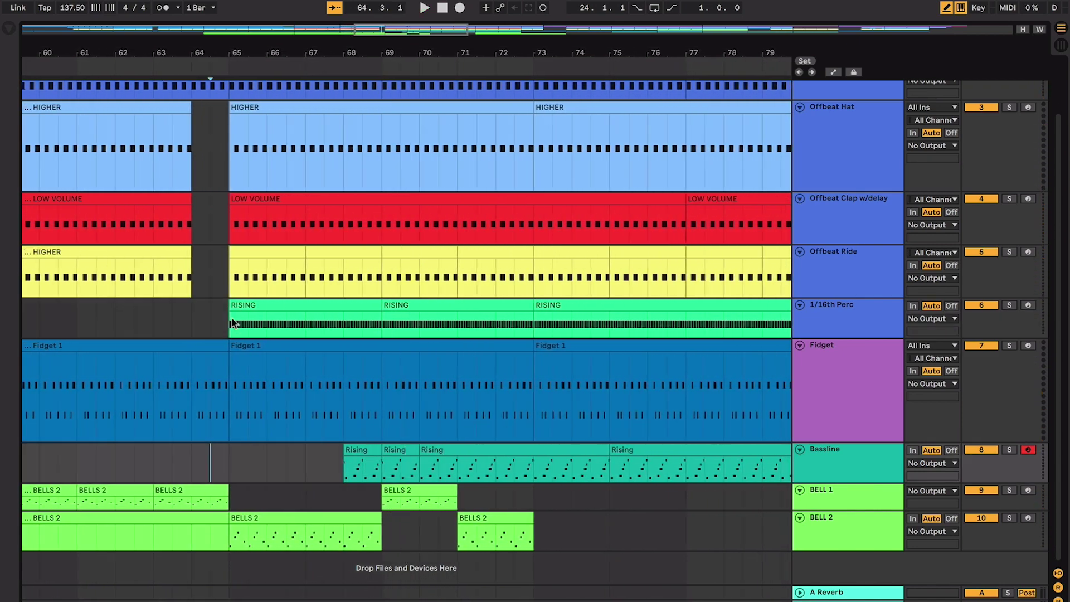
Step: Mark the start of the first RISING clip at bar 65 on 1/16th Perc and review the layers leading up to it
click(231, 324)
key(minus)
key(minus)
scroll(232, 323, left, 4)
scroll(231, 323, up, 2)
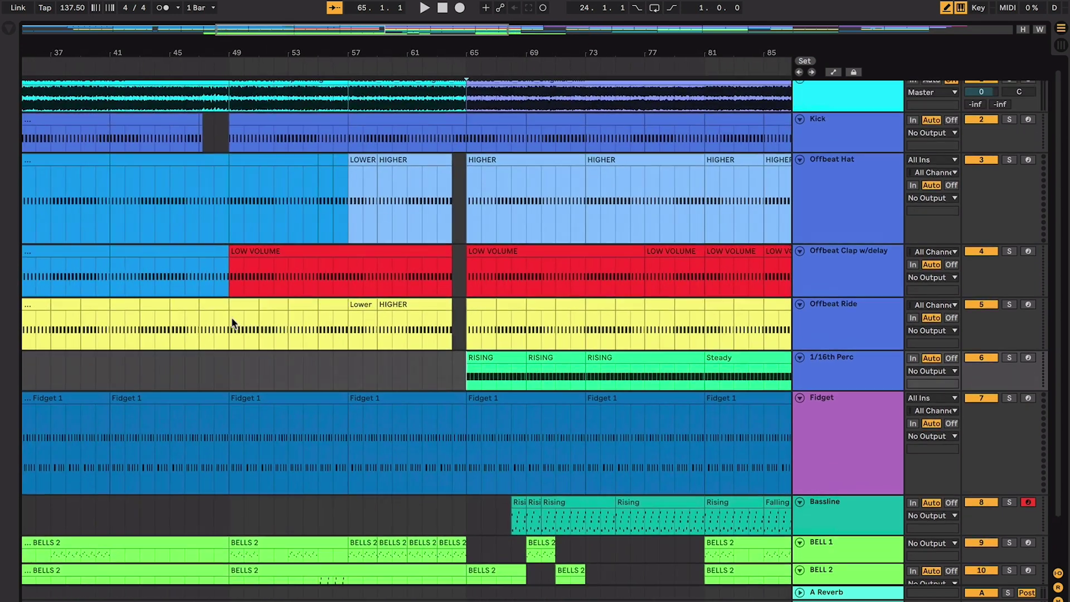
scroll(371, 327, down, 2)
scroll(372, 327, left, 3)
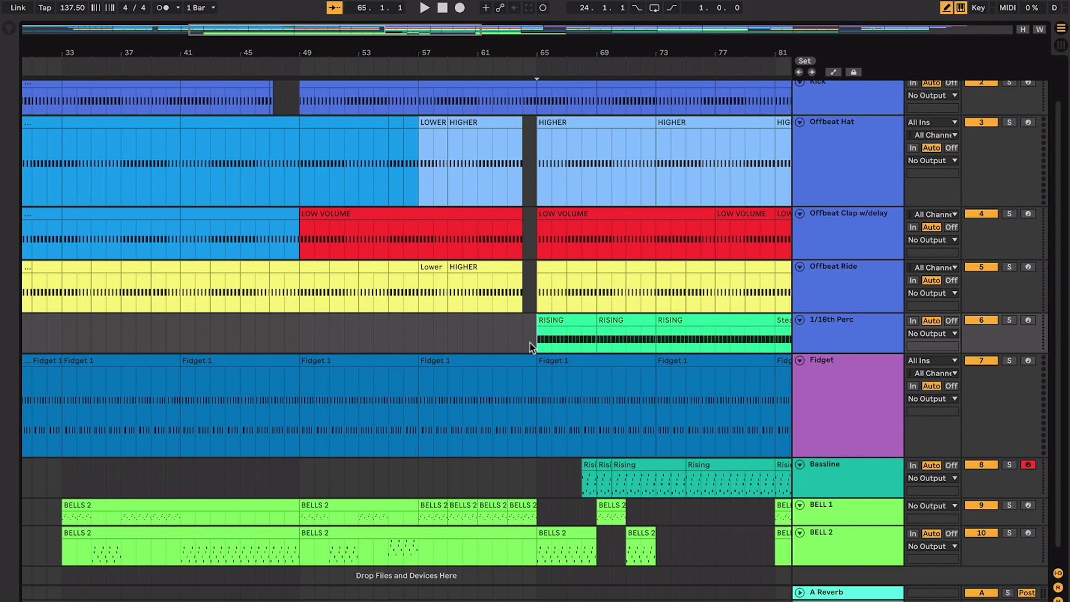
Step: Examine the layers around bar 65 and highlight the first RISING clip on 1/16th Perc
key(plus)
scroll(531, 347, right, 3)
scroll(530, 346, down, 1)
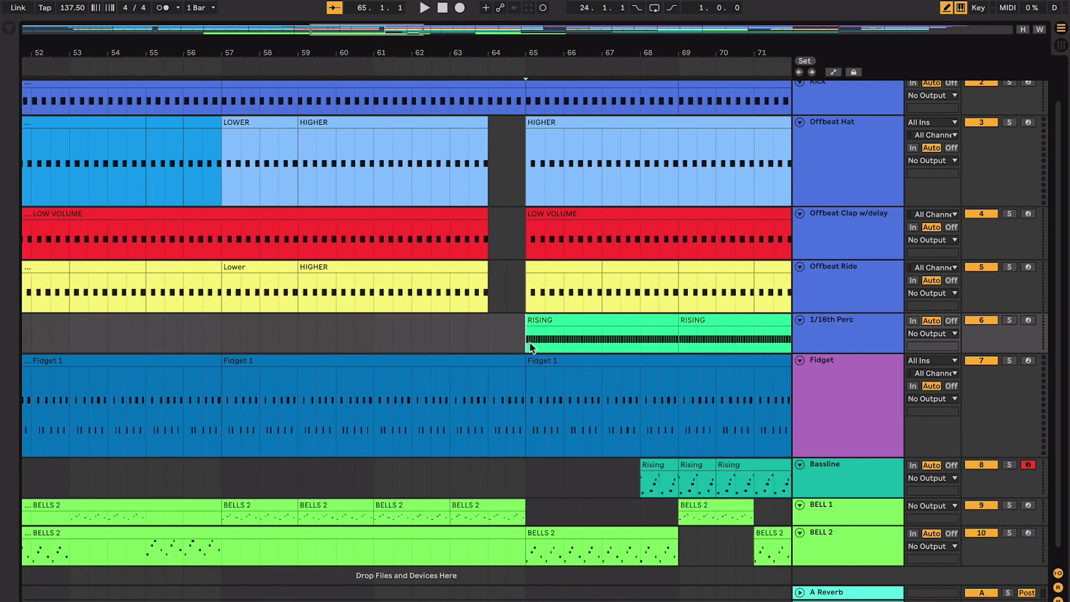
scroll(530, 346, right, 1)
scroll(530, 346, down, 1)
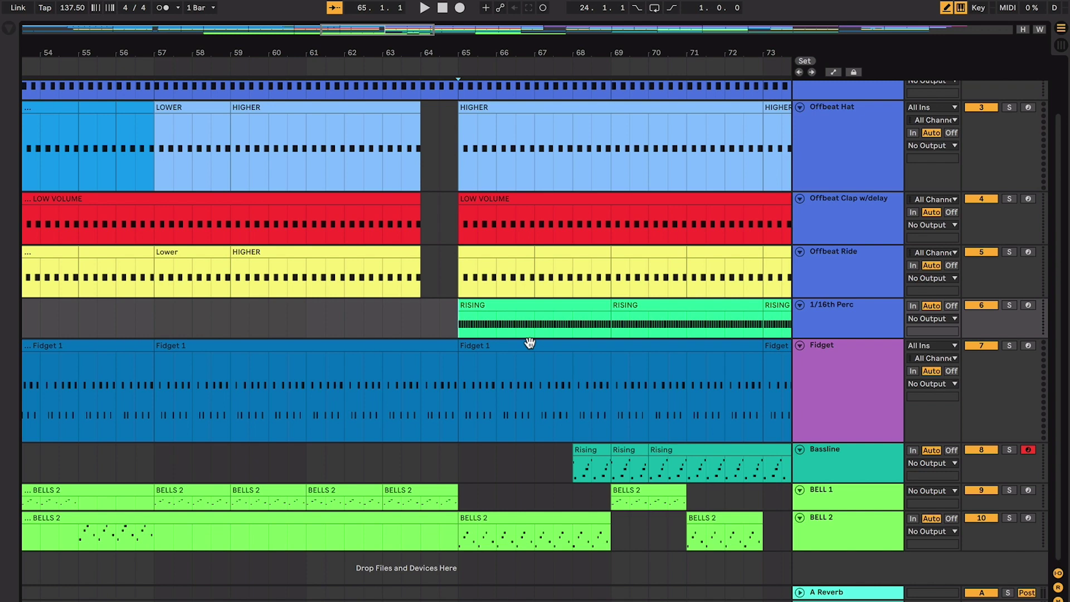
scroll(529, 343, right, 4)
scroll(529, 343, up, 1)
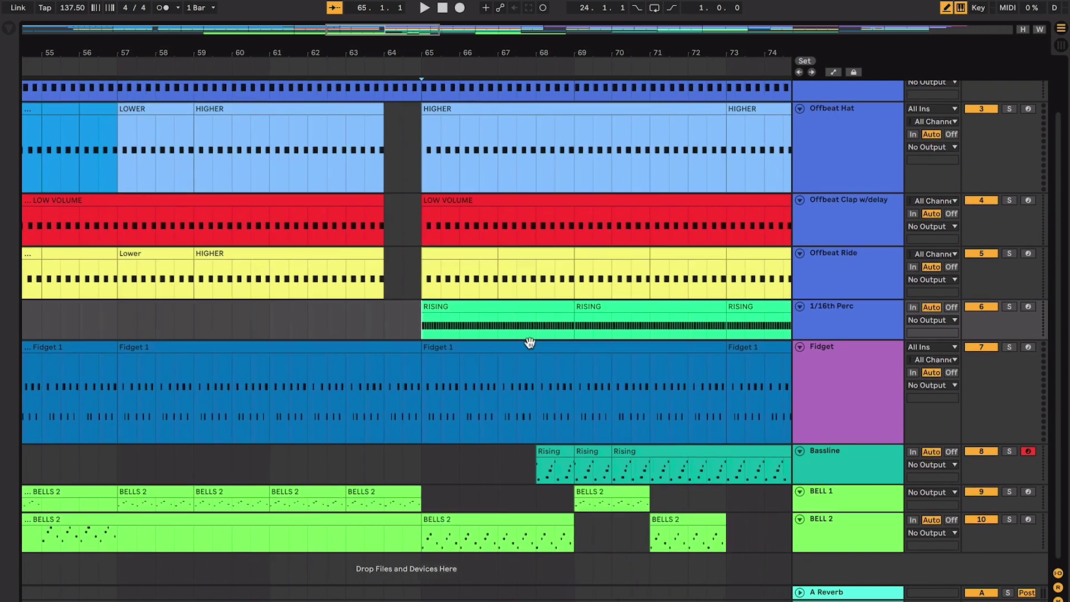
click(442, 308)
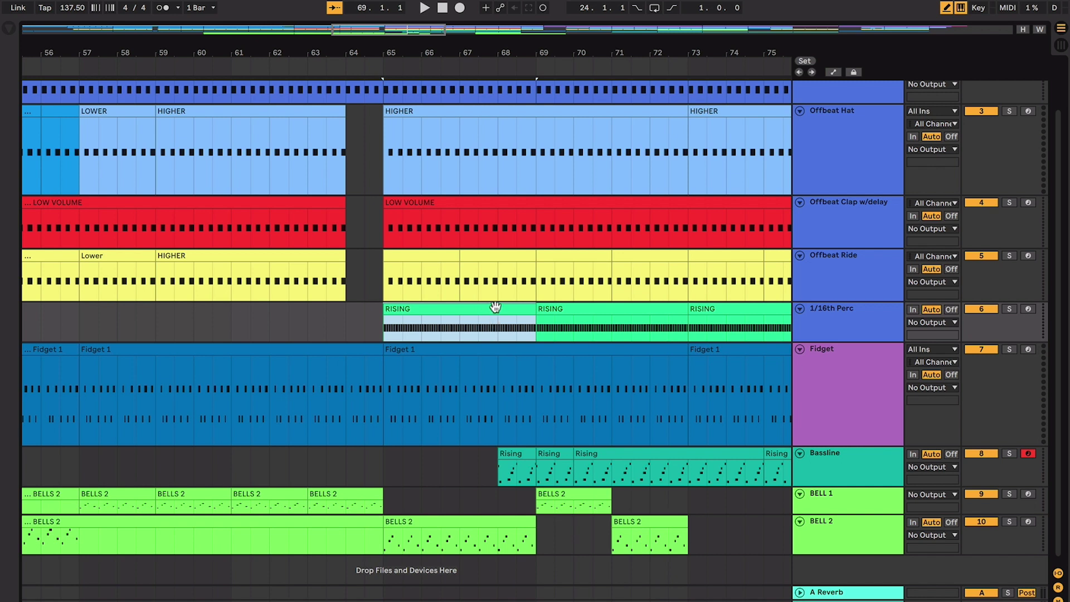
Step: Point out the successive Rising clips on the Bassline track, starting at bar 68 and ending with the bar 70 clip
click(512, 453)
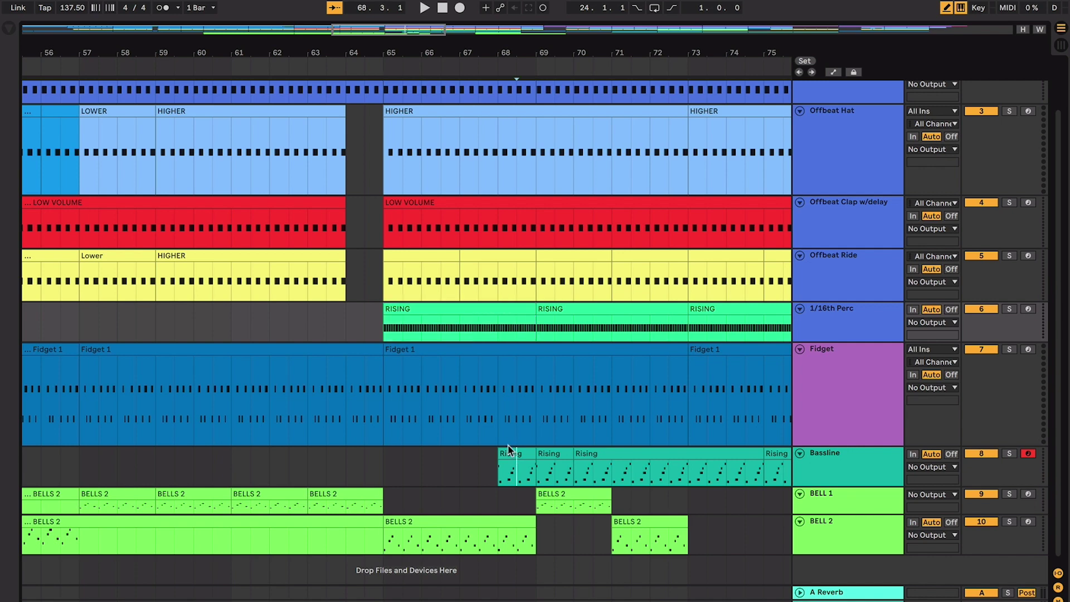
click(549, 453)
click(582, 454)
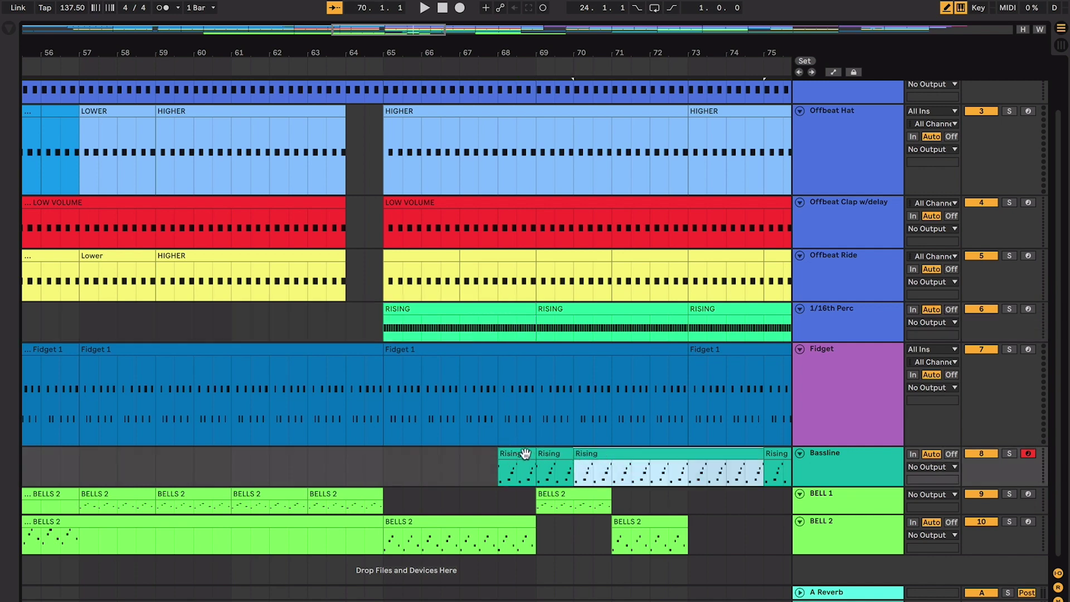
scroll(480, 415, right, 1)
scroll(481, 415, down, 1)
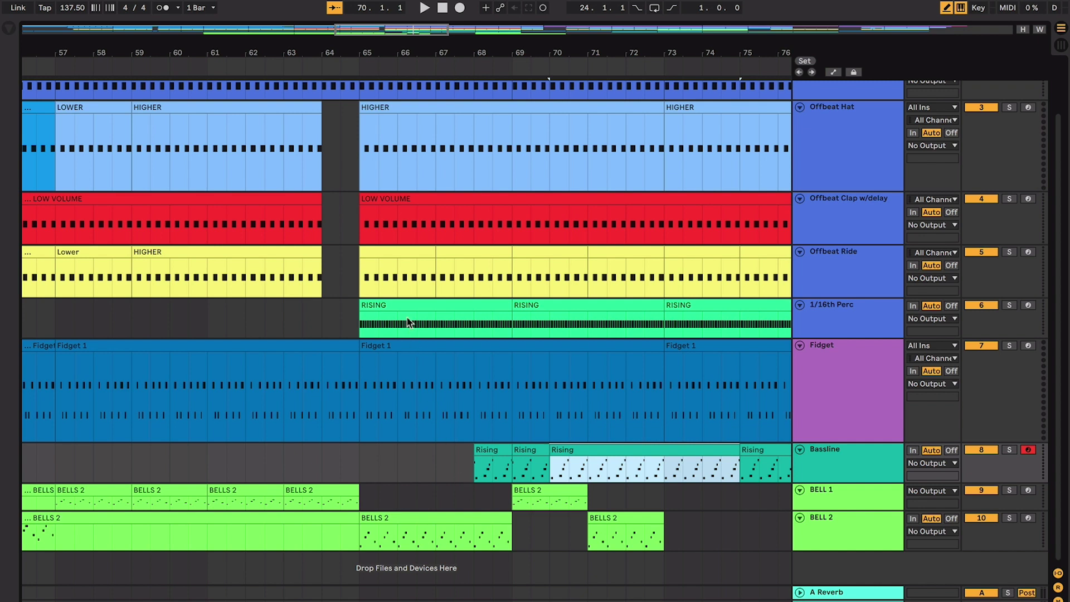
Step: Compare the layers entering at bar 65 by highlighting the 1/16th Perc RISING clip and the first Offbeat Ride clip
click(430, 324)
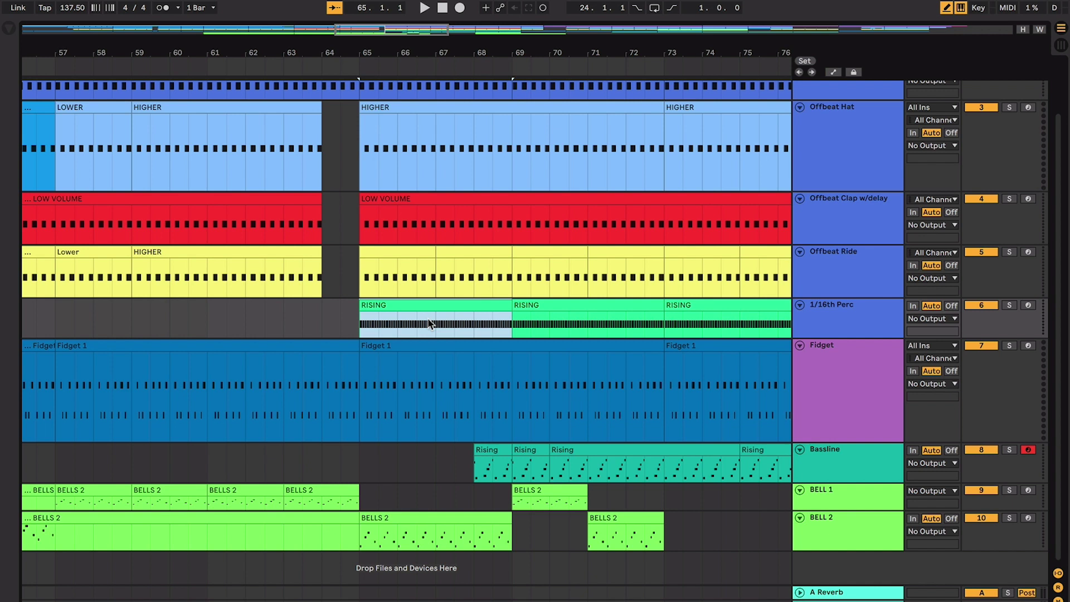
click(406, 279)
click(431, 254)
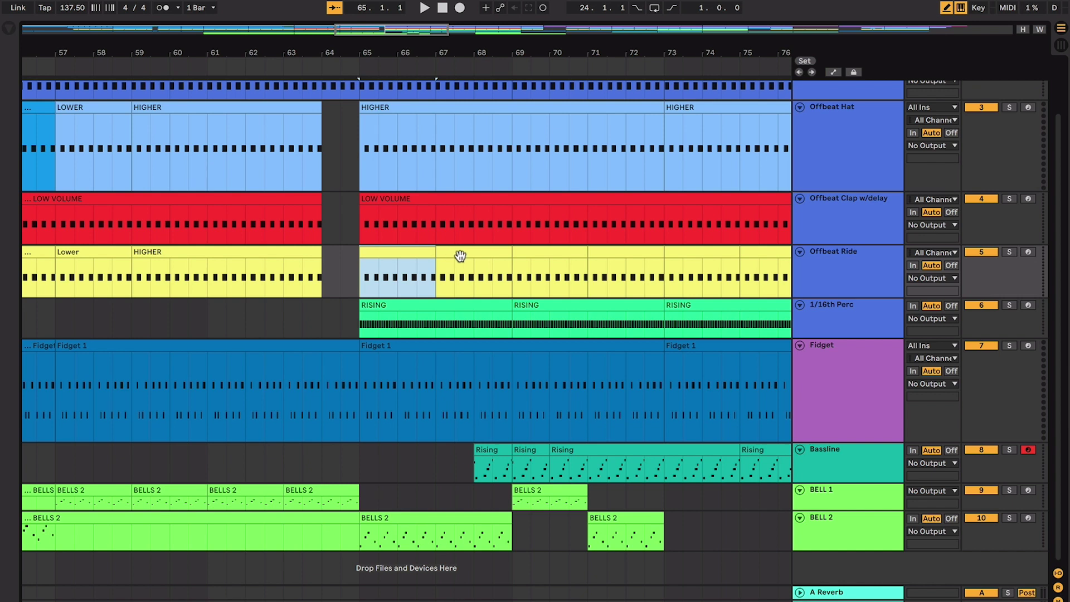
click(378, 308)
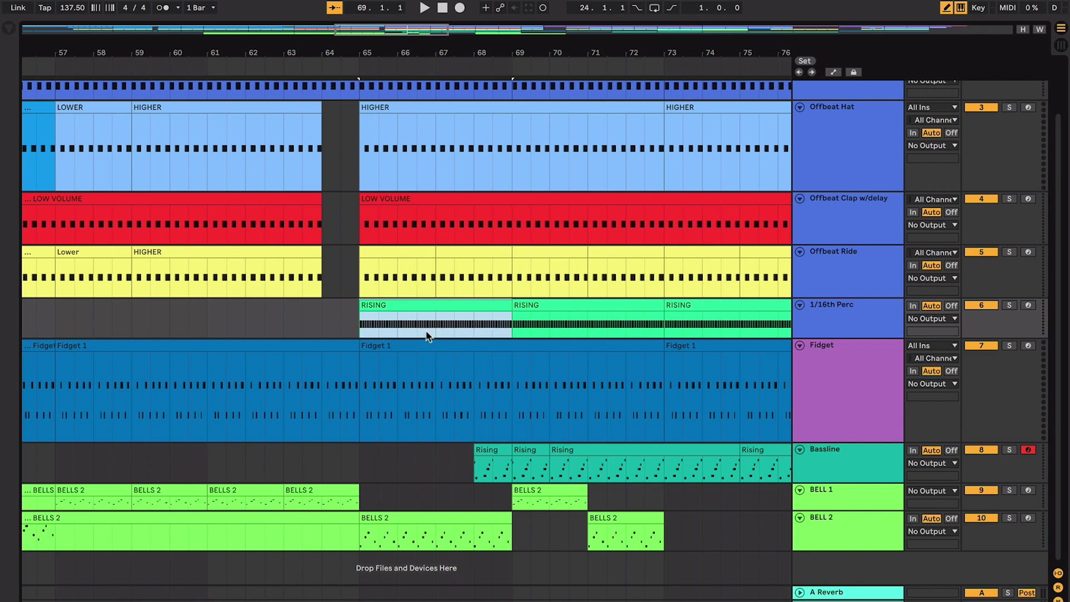
scroll(428, 318, up, 5)
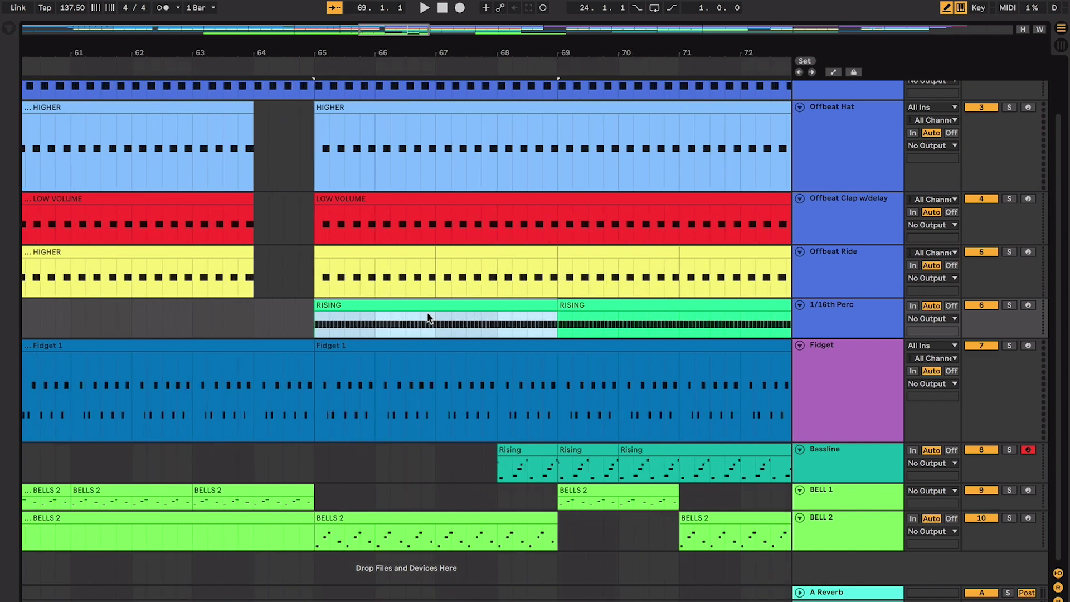
scroll(428, 318, right, 2)
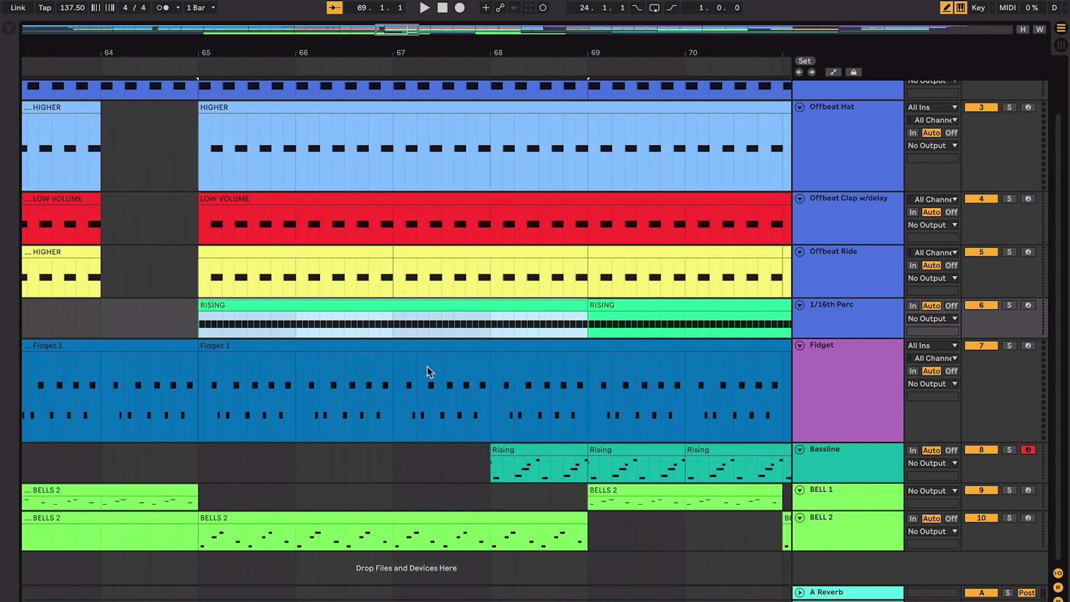
Step: Select the bar 65 RISING clip on 1/16th Perc and start playback from it
click(384, 326)
click(281, 305)
key(space)
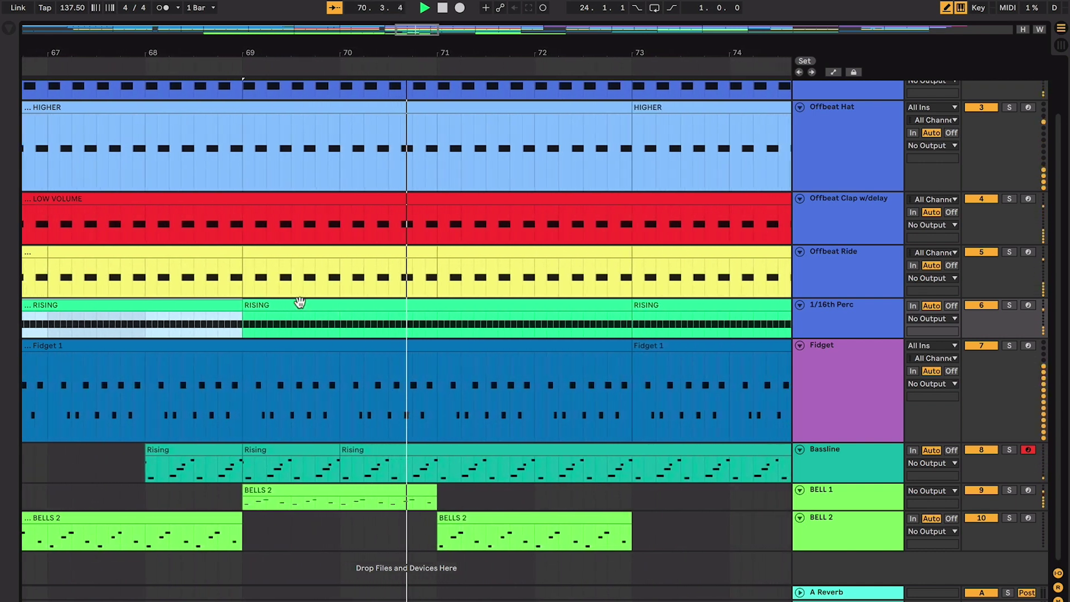
Step: Increase the heights of the BELL 1 and Bassline tracks so their note patterns are readable
drag(839, 511, 839, 557)
scroll(821, 504, down, 2)
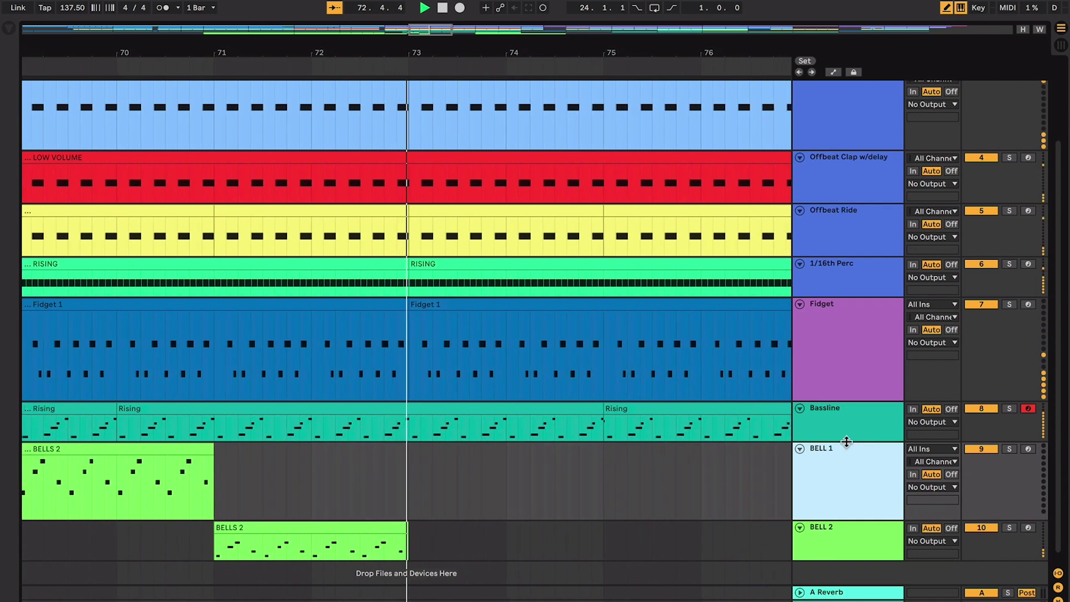
drag(846, 442, 845, 478)
scroll(673, 483, down, 2)
Step: Examine the Bassline and bell note patterns up close while playback runs on through bar 83
key(plus)
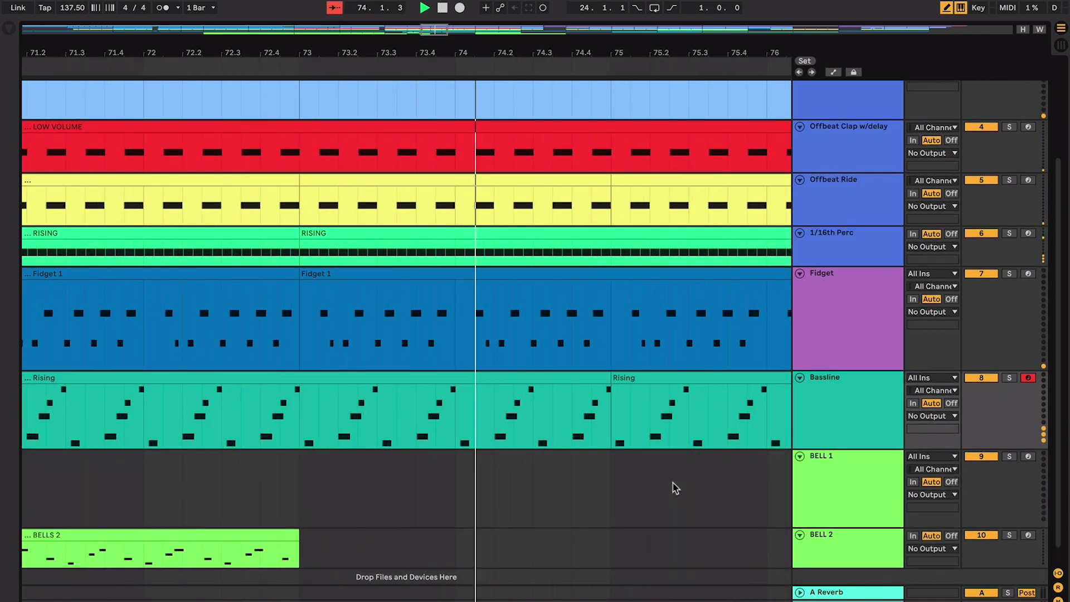
key(plus)
key(plus)
key(plus)
key(plus)
scroll(672, 488, down, 1)
key(plus)
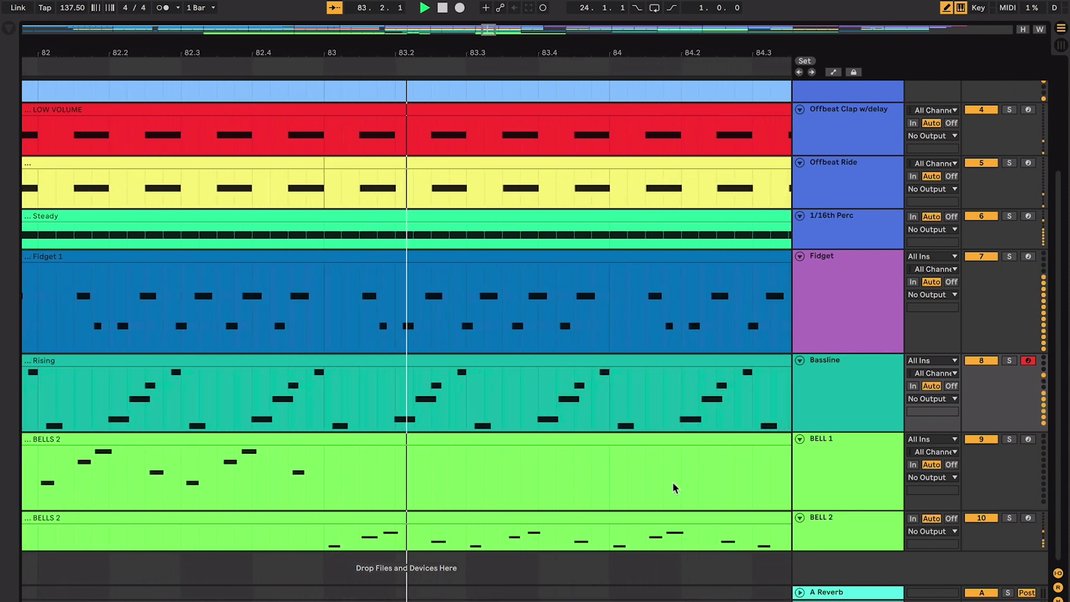
Step: Increase the BELL 2 track height and resume following the playback position
click(820, 548)
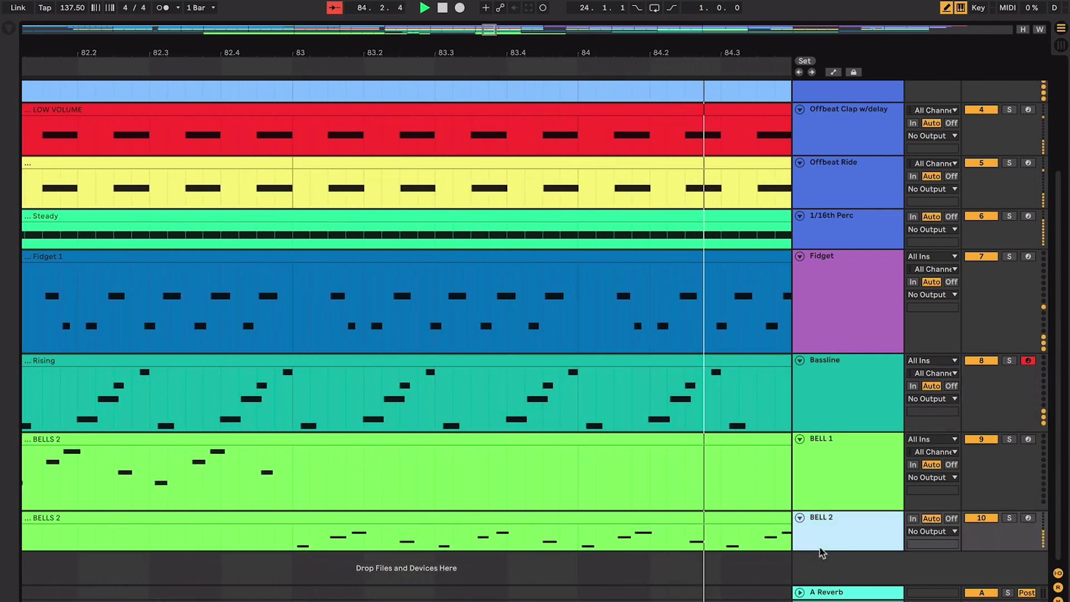
drag(821, 550, 819, 581)
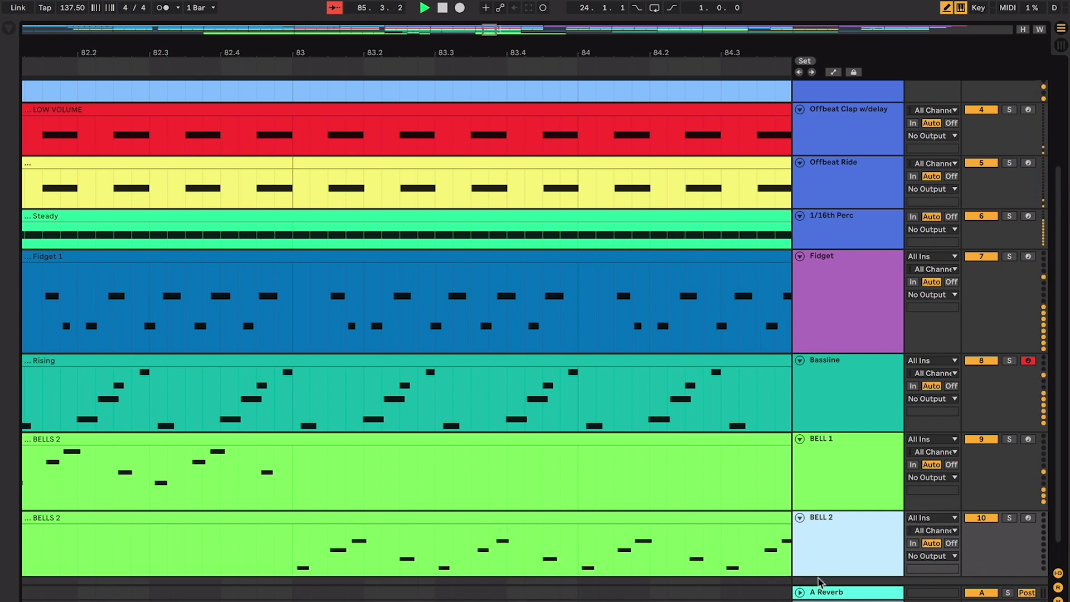
key(ctrl+shift+f)
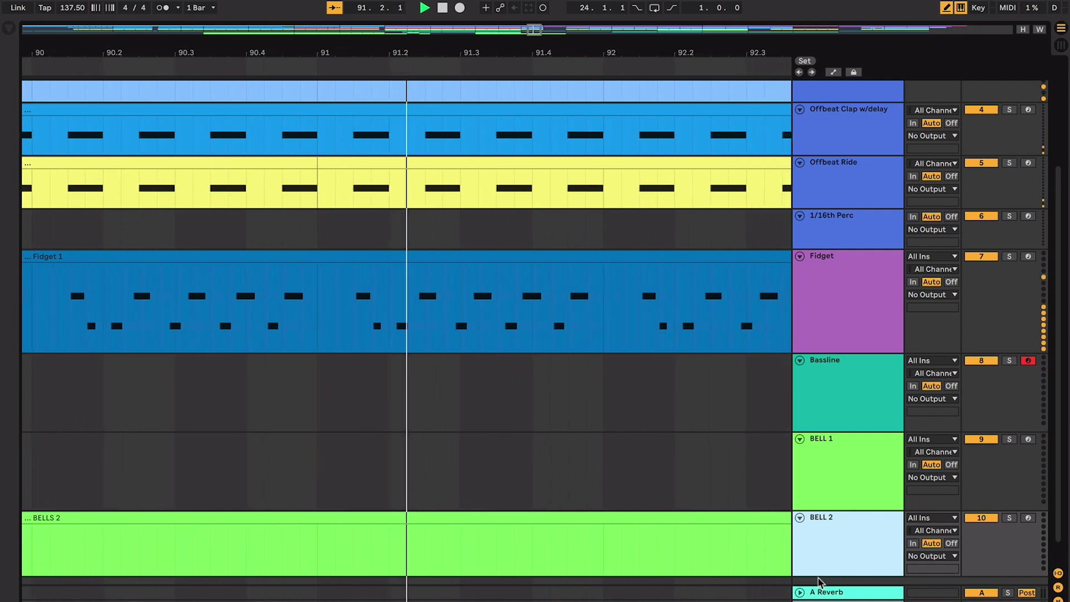
Step: Stop playback and highlight the Bassline clips from bar 81 to 89, the BELLS 2 clip on BELL 1, and the Falling clip
click(659, 515)
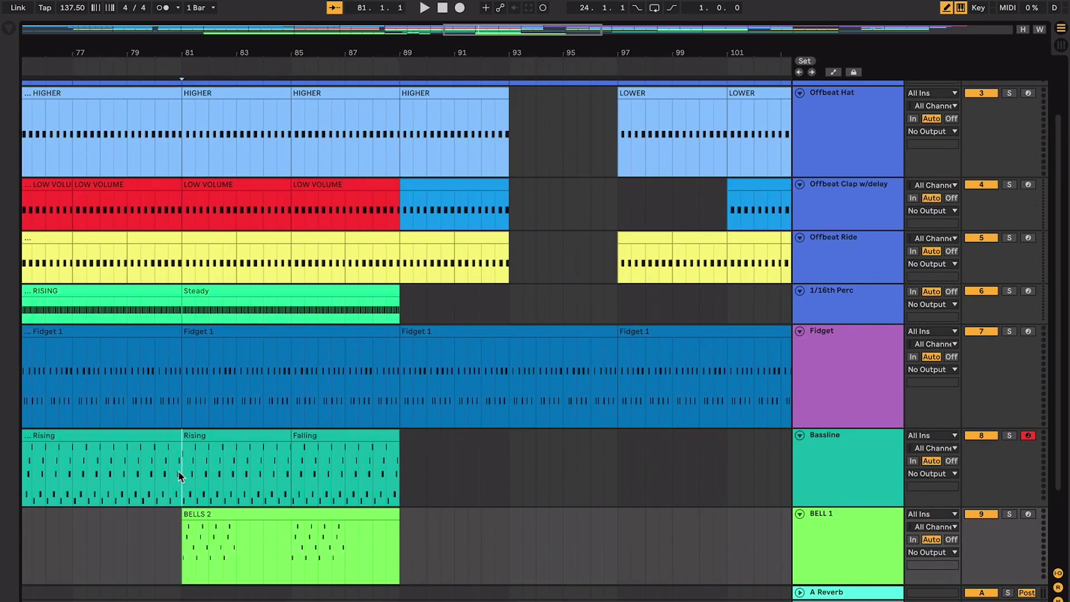
drag(179, 472, 402, 481)
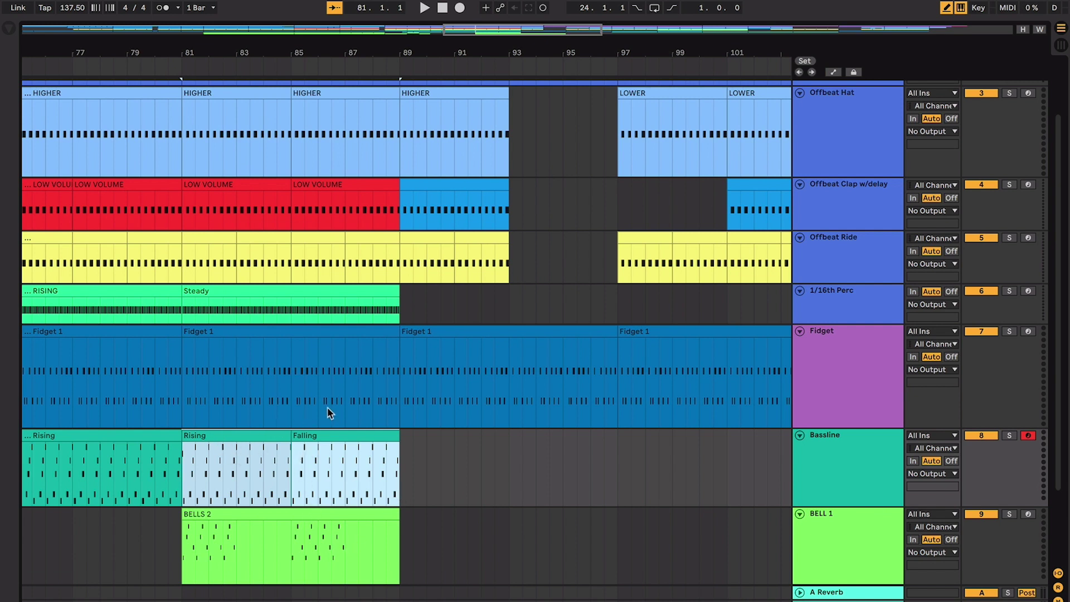
click(236, 514)
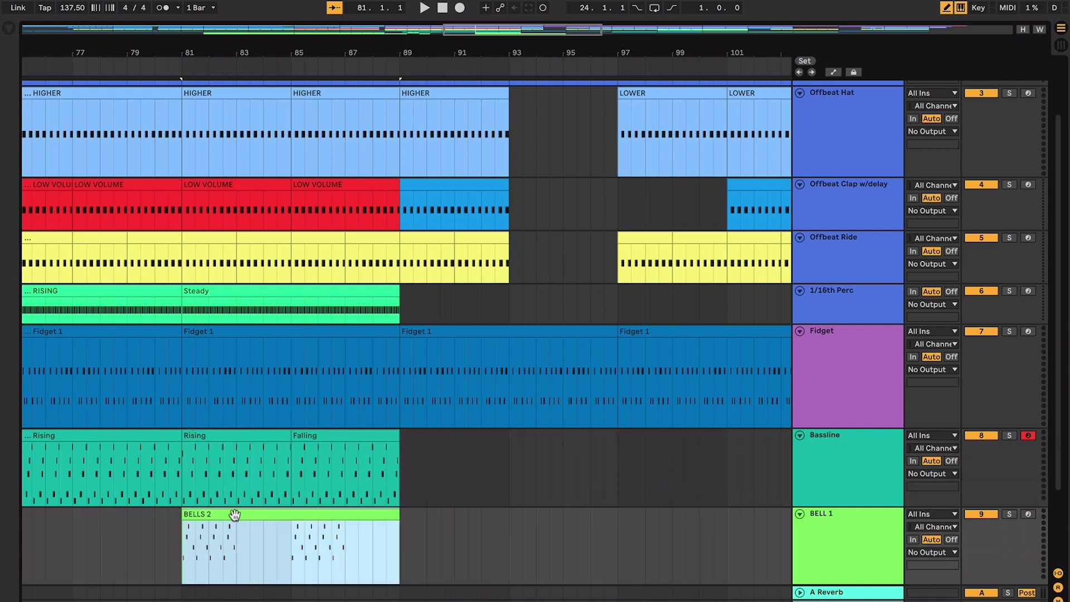
scroll(234, 514, up, 1)
click(322, 461)
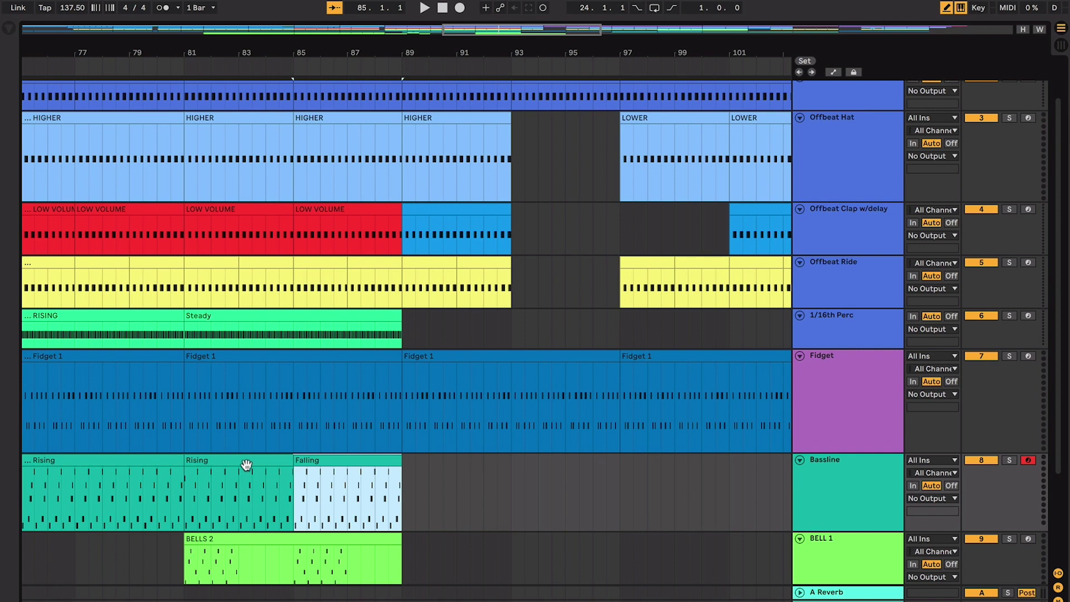
Step: Highlight the Steady clip on 1/16th Perc from bar 81 to 89 and review the layers around it
scroll(279, 435, down, 1)
click(284, 308)
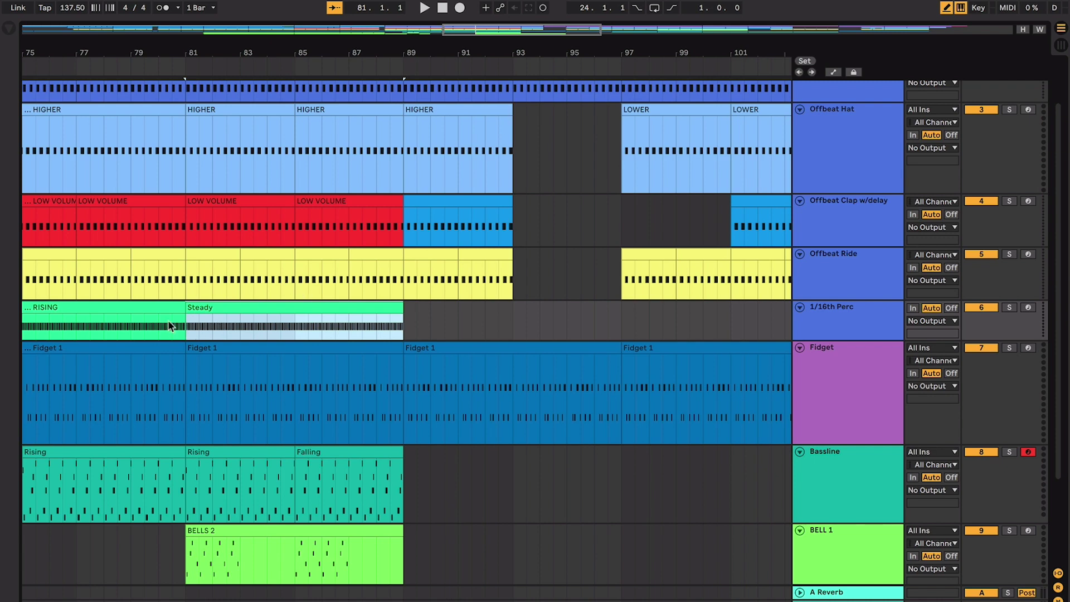
scroll(346, 298, up, 3)
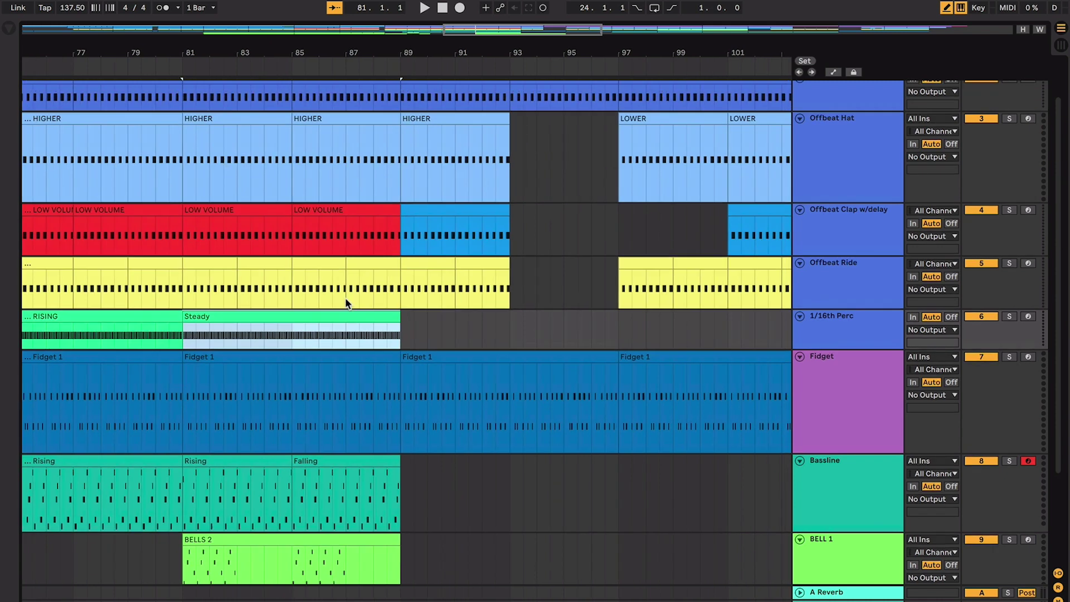
scroll(346, 299, down, 2)
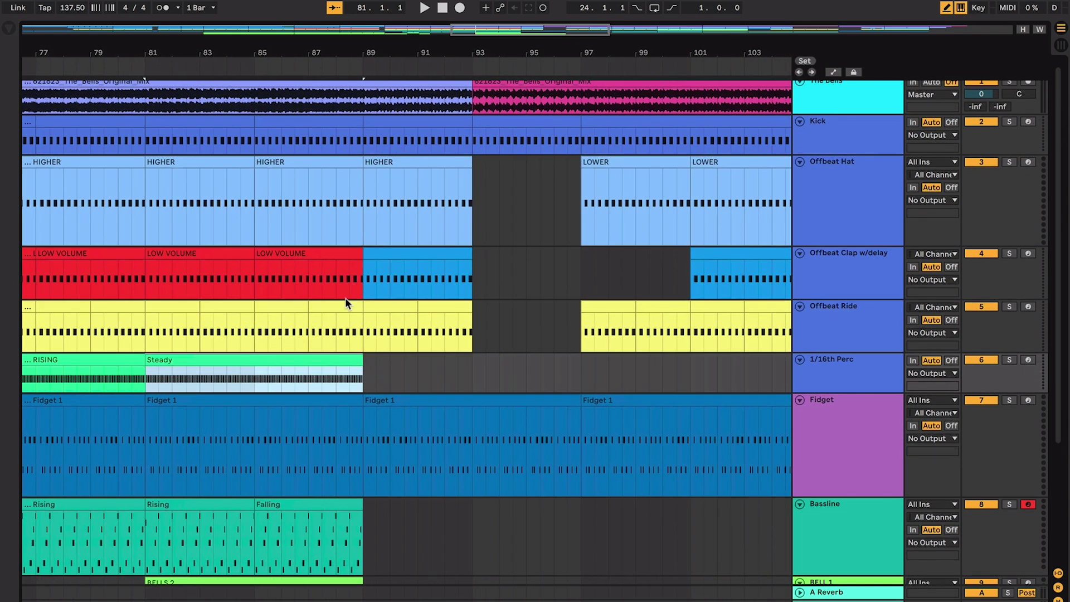
Step: Highlight bars 81 to 89 on the Fidget track and check them against the other layers
drag(143, 416, 362, 411)
scroll(363, 411, down, 6)
scroll(363, 413, up, 6)
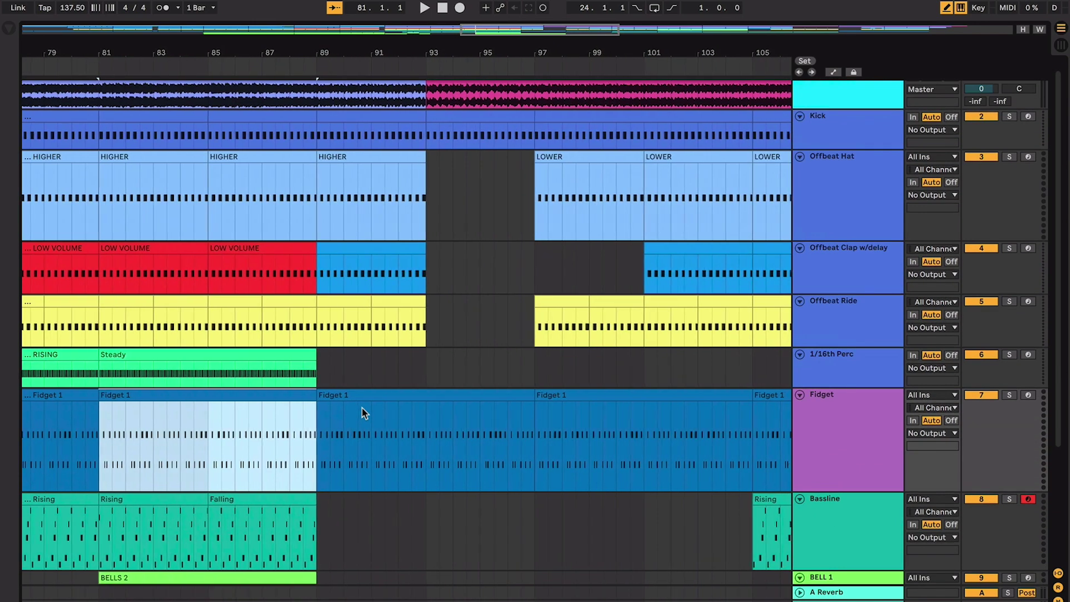
Step: Highlight bars 89 to 93 on the Fidget track and play briefly from bar 89
scroll(363, 413, down, 4)
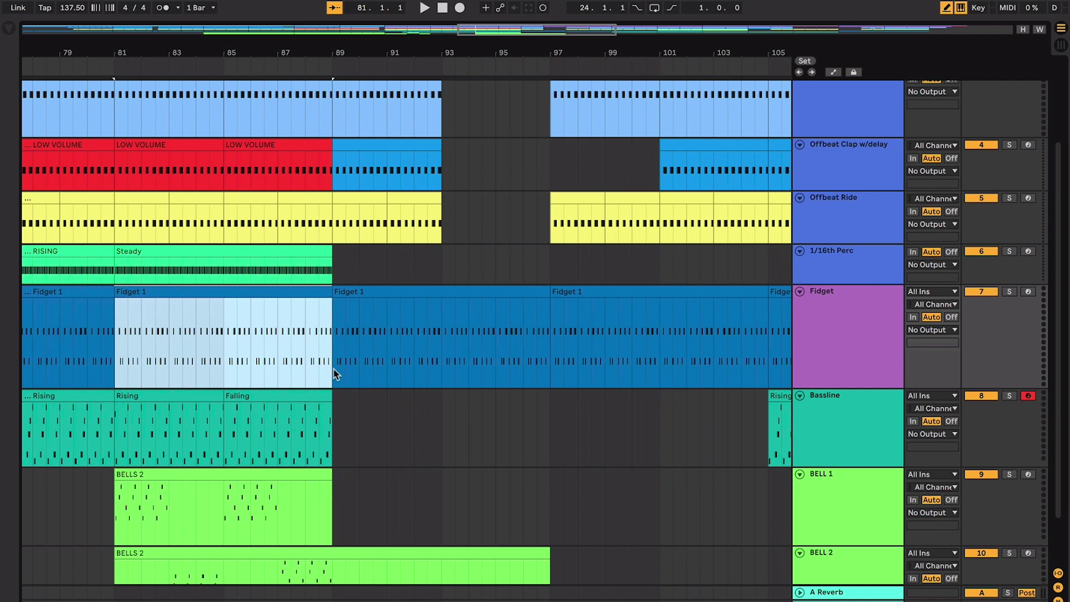
drag(336, 372, 449, 366)
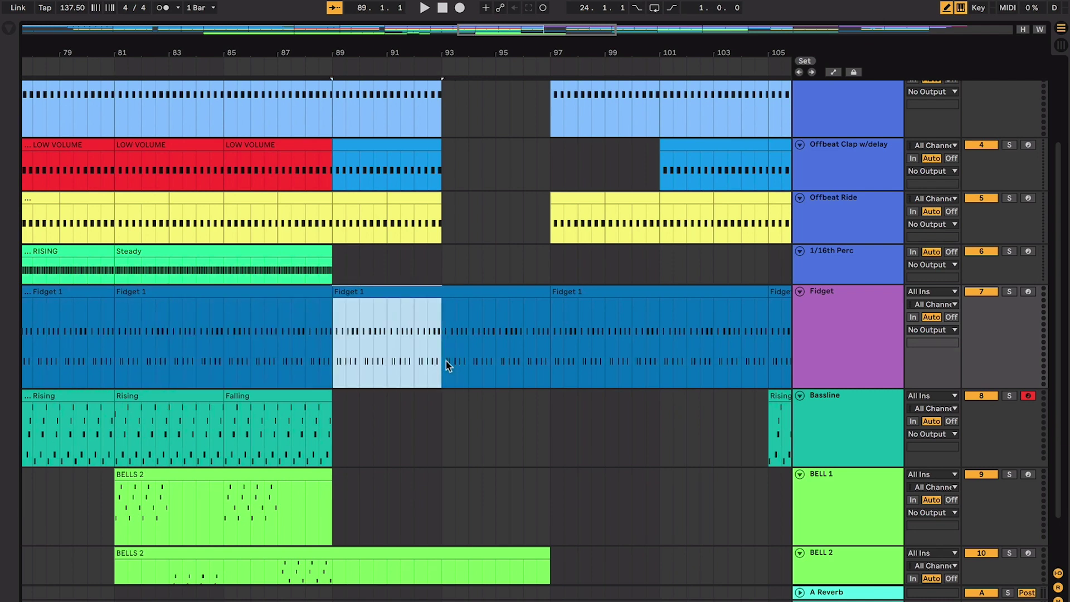
key(space)
key(space)
scroll(446, 360, up, 2)
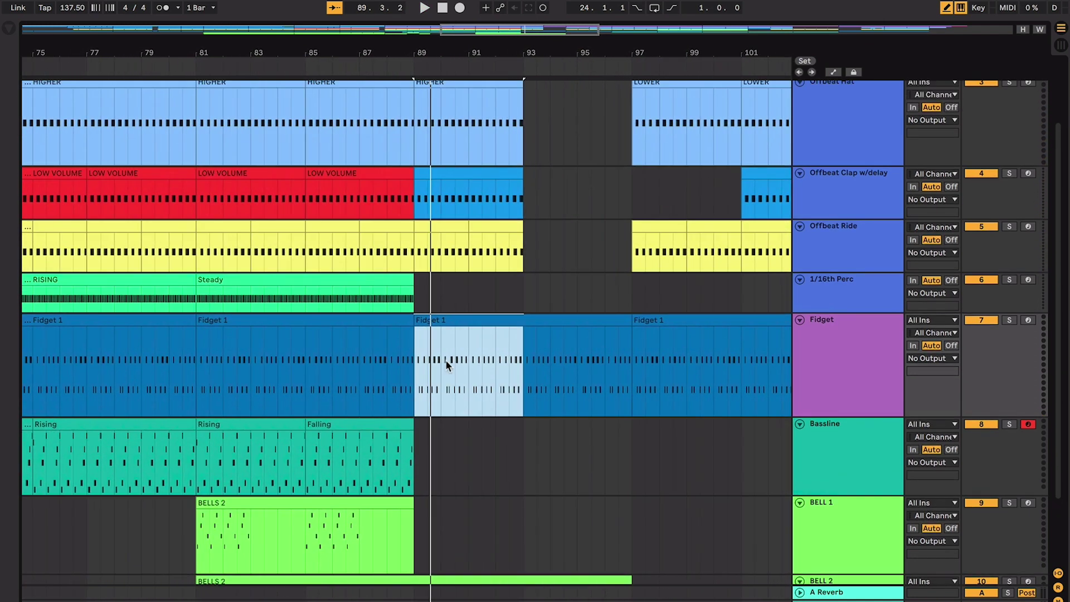
Step: Reselect bars 89 to 93 on the Fidget track, enlarge the view around them and play the passage
click(469, 357)
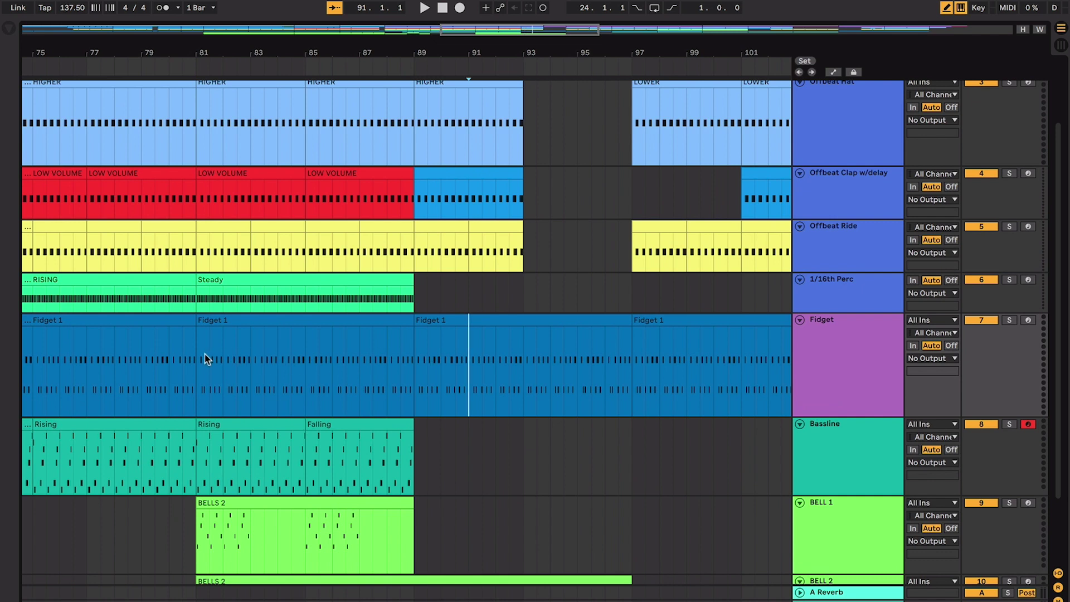
drag(207, 359, 522, 352)
click(421, 347)
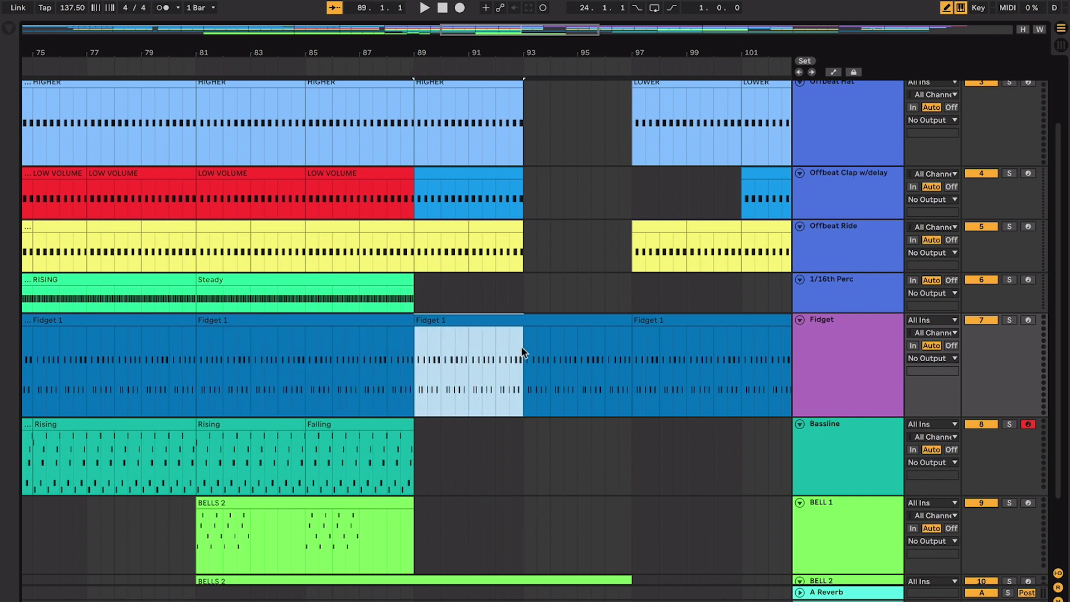
key(minus)
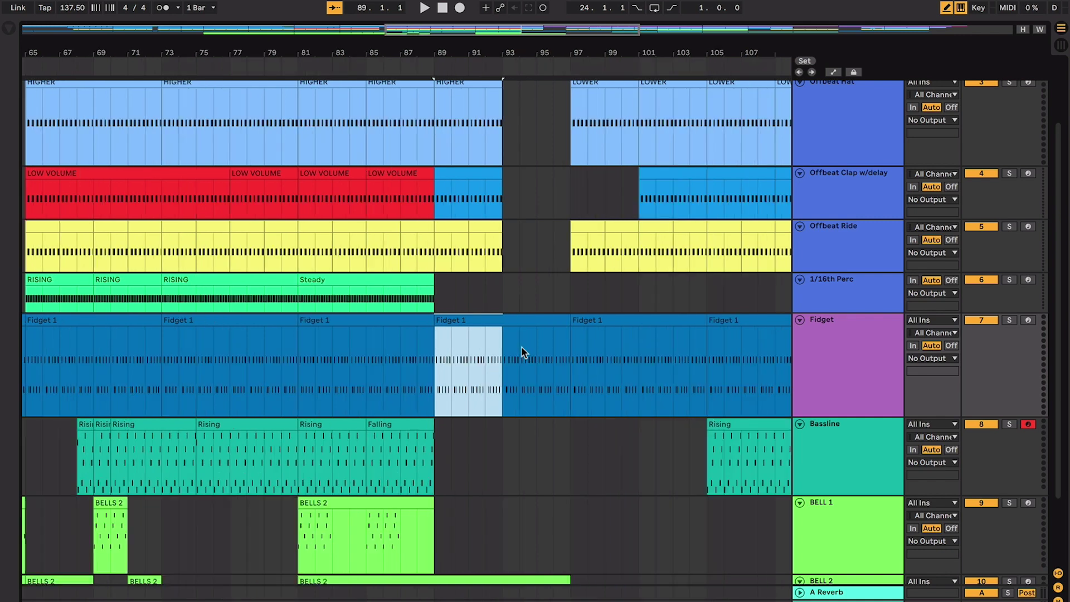
key(plus)
key(plus)
key(space)
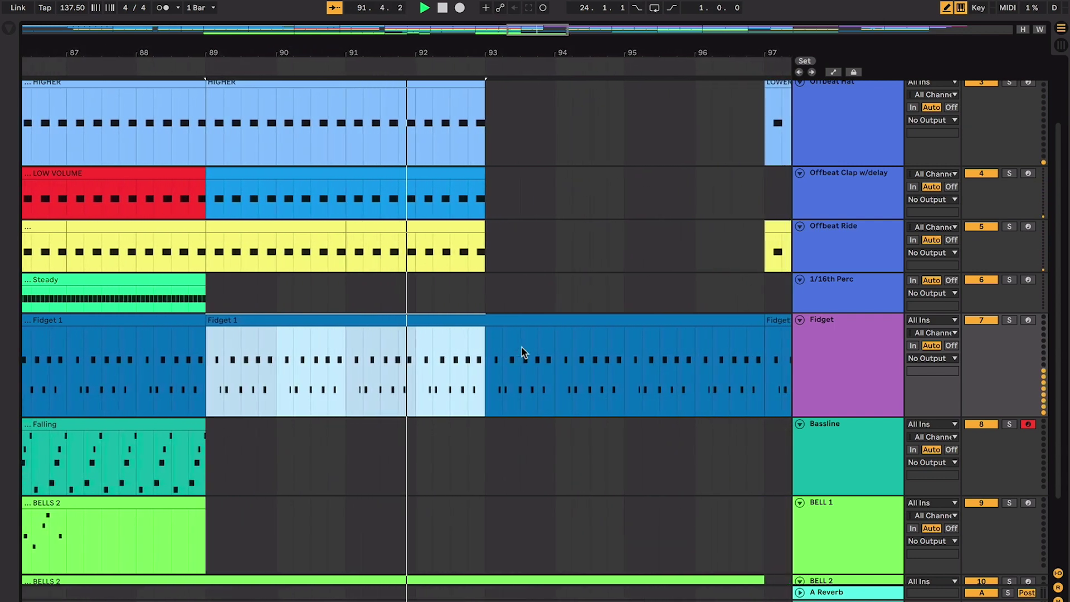
Step: Highlight the Offbeat Ride clip from bar 91 to 93 and play on through the percussion gap at bar 93
key(space)
click(342, 231)
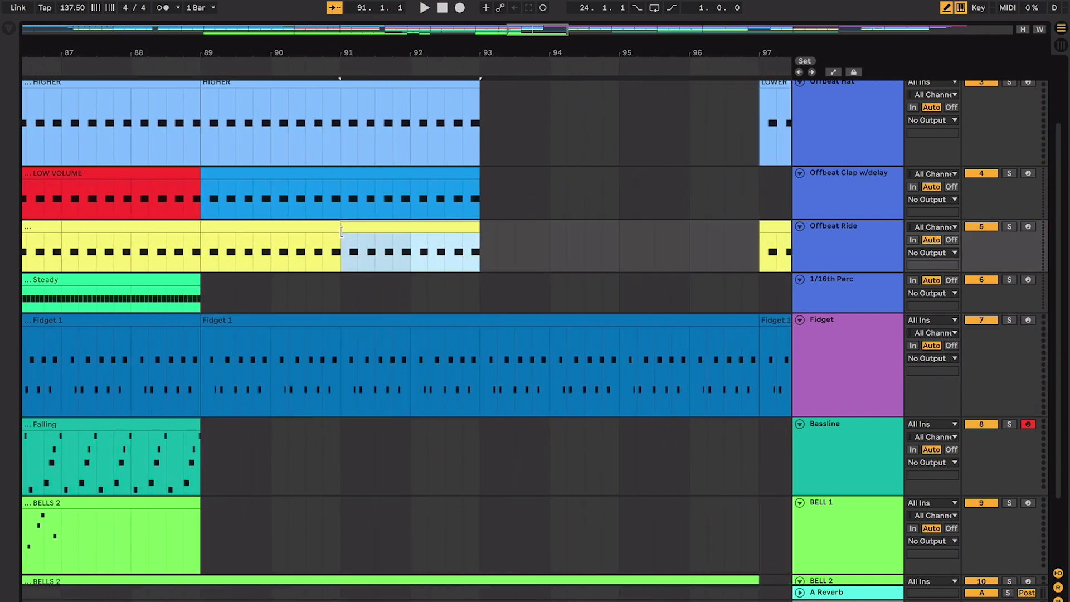
key(space)
key(minus)
key(minus)
key(minus)
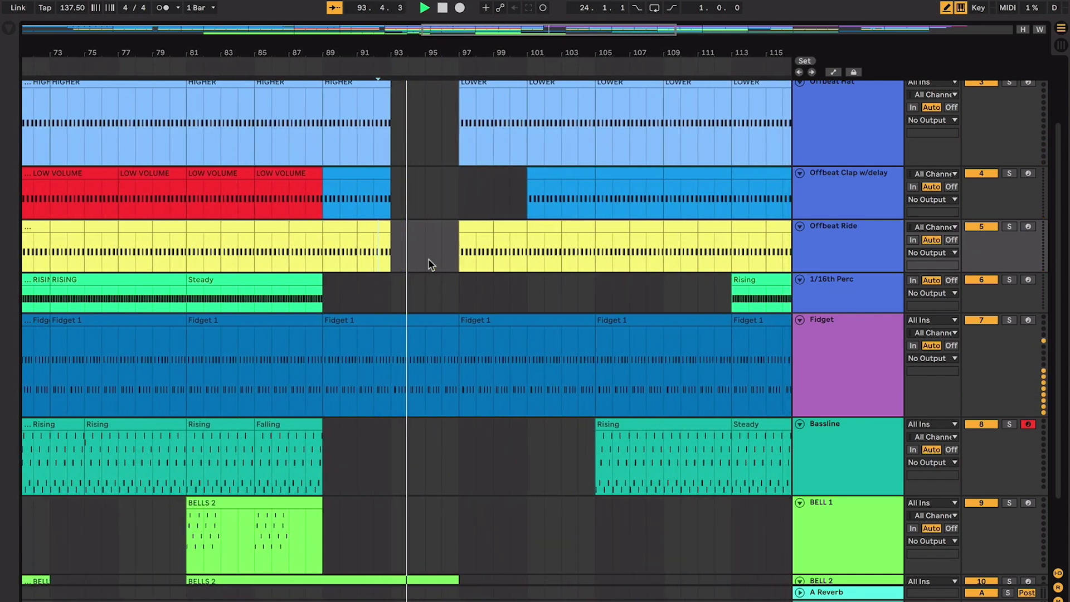
scroll(429, 260, down, 2)
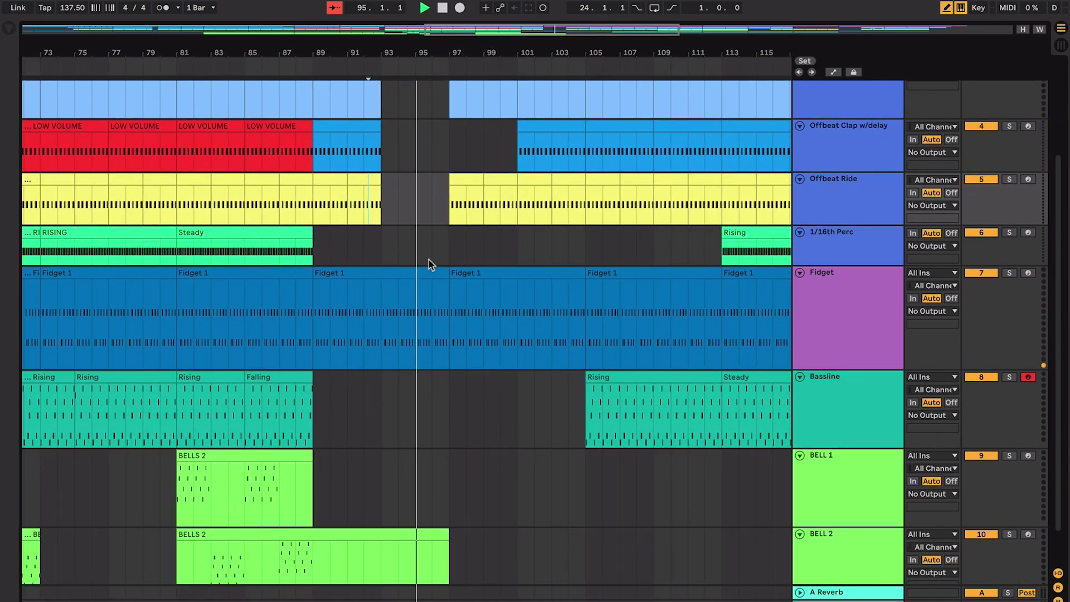
scroll(429, 263, up, 3)
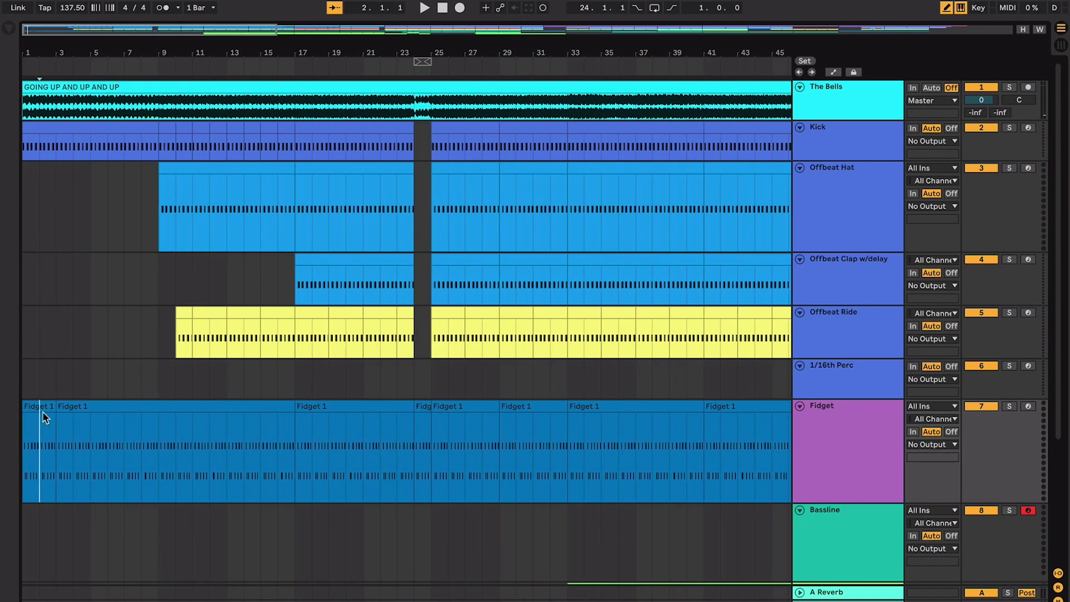
Step: Play the track's opening bars and the section starting at bar 93 to compare them, and stop playback
click(42, 411)
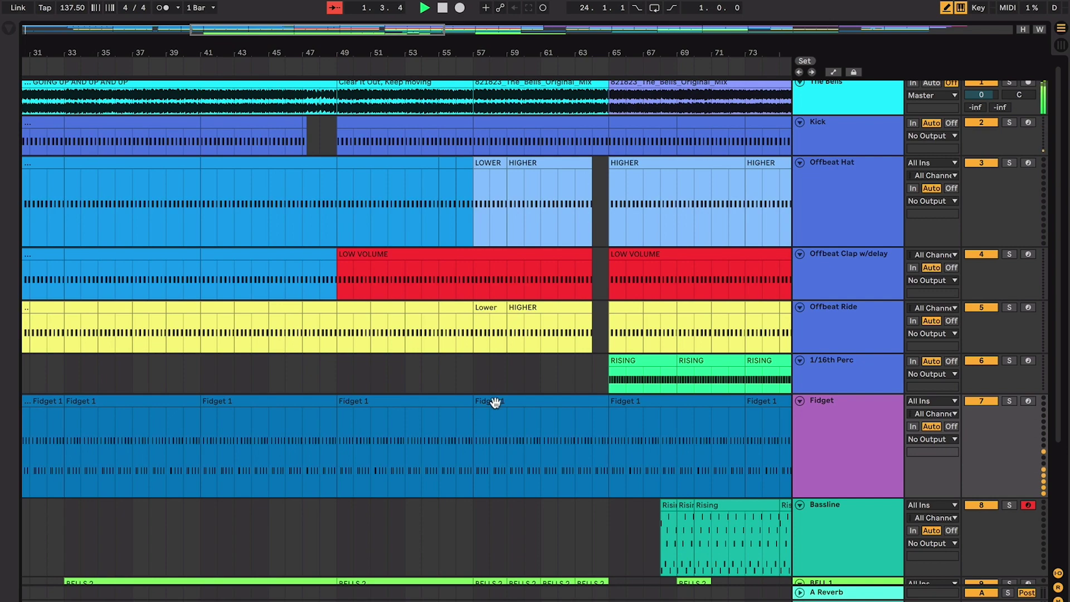
key(space)
scroll(495, 403, right, 10)
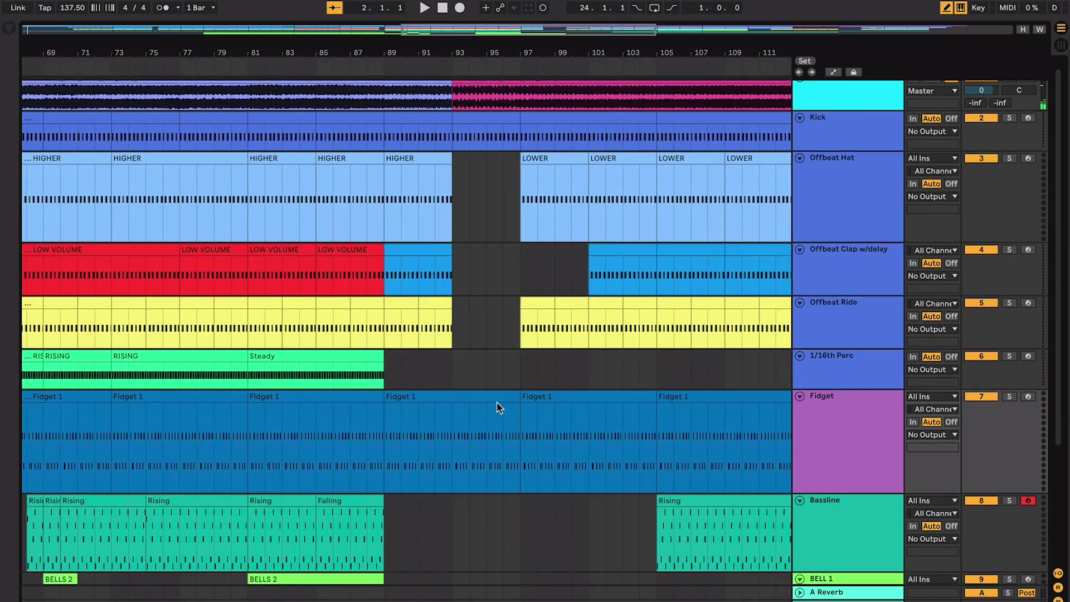
key(space)
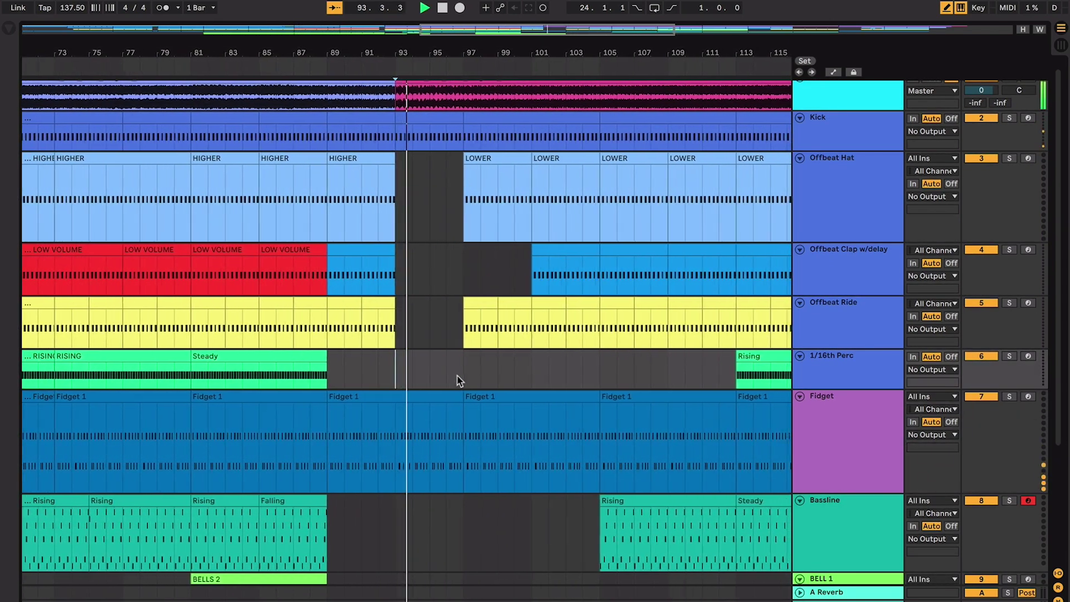
key(space)
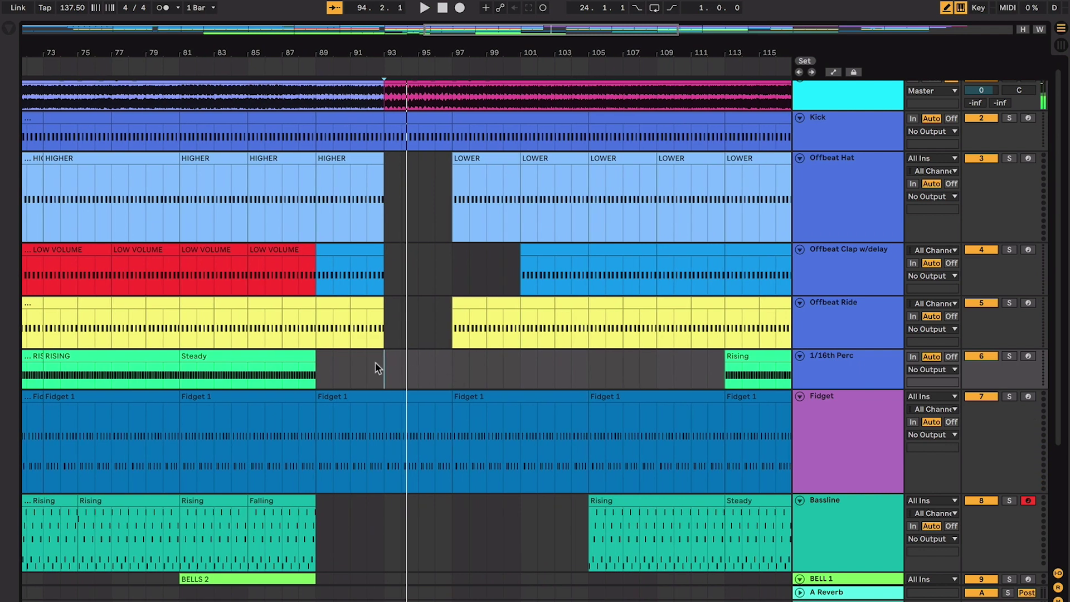
scroll(377, 366, up, 1)
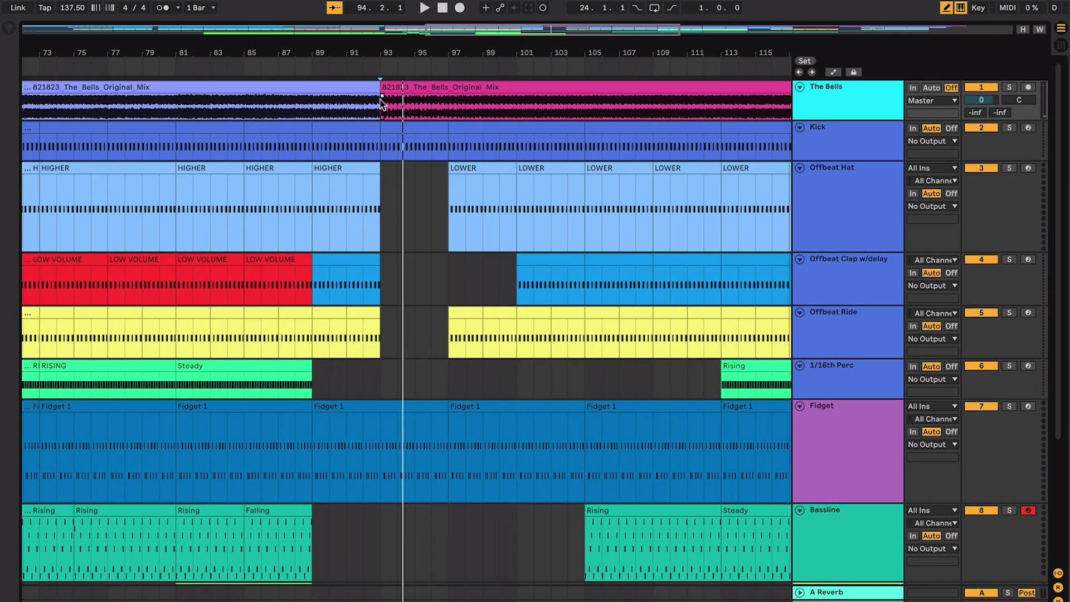
Step: Select the pink The Bells clip starting at bar 93 and increase The Bells track's height
drag(382, 96, 475, 80)
click(465, 85)
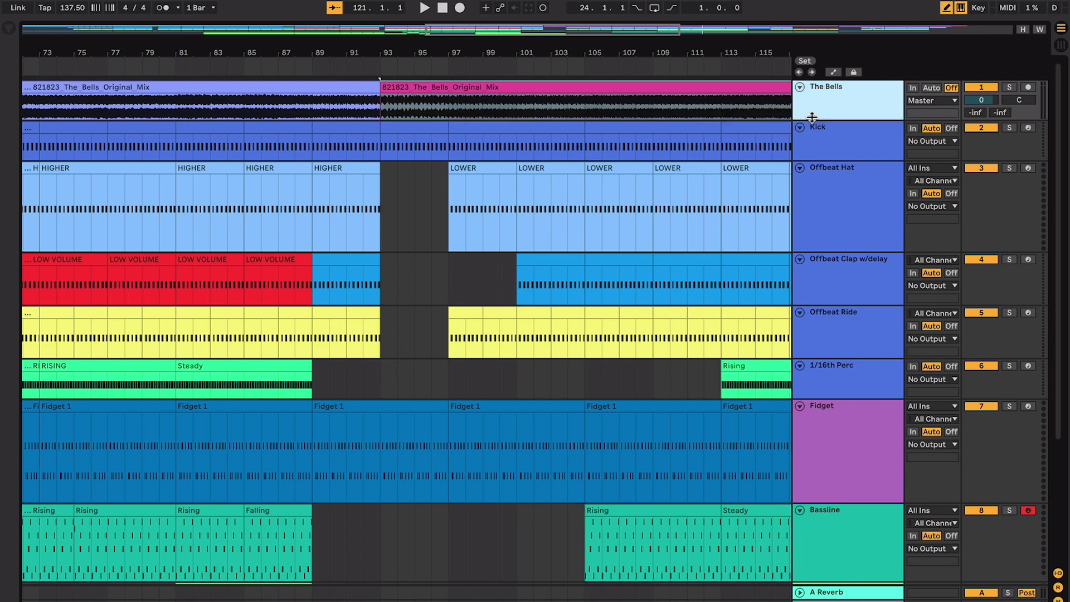
drag(813, 120, 813, 184)
click(400, 132)
Step: Extend the start of The Bells clip that ends at bar 93 back to bar 1, covering the earlier clips
scroll(400, 132, down, 5)
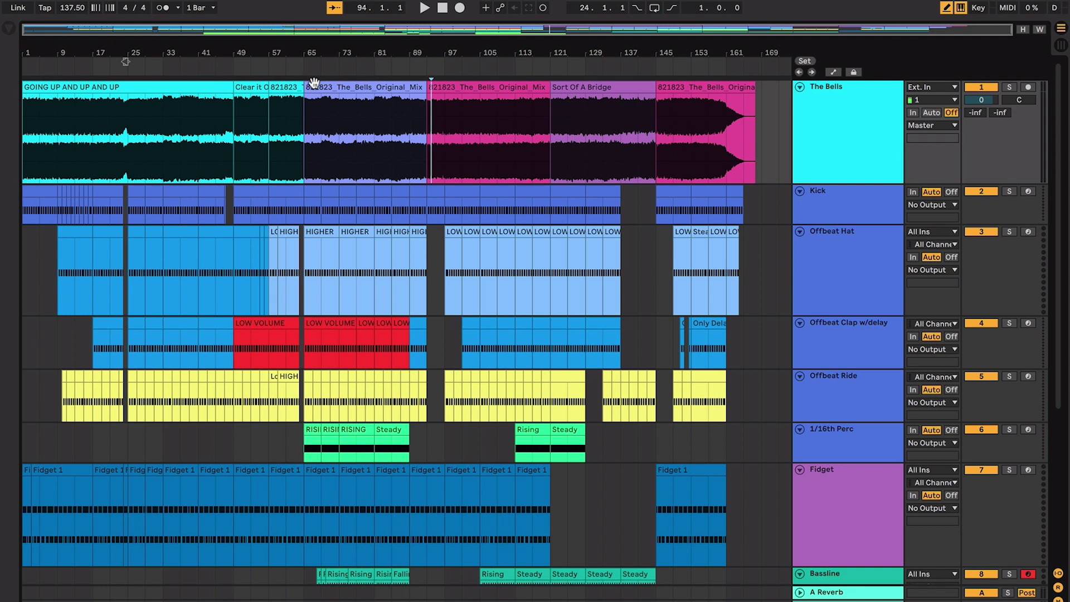
drag(310, 87, 23, 87)
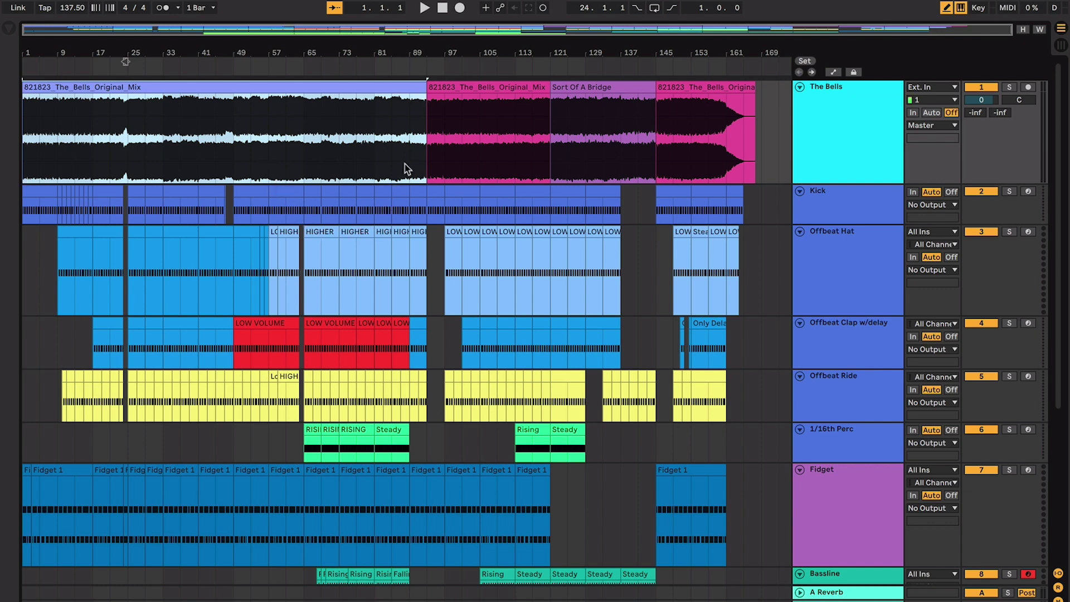
scroll(391, 405, down, 2)
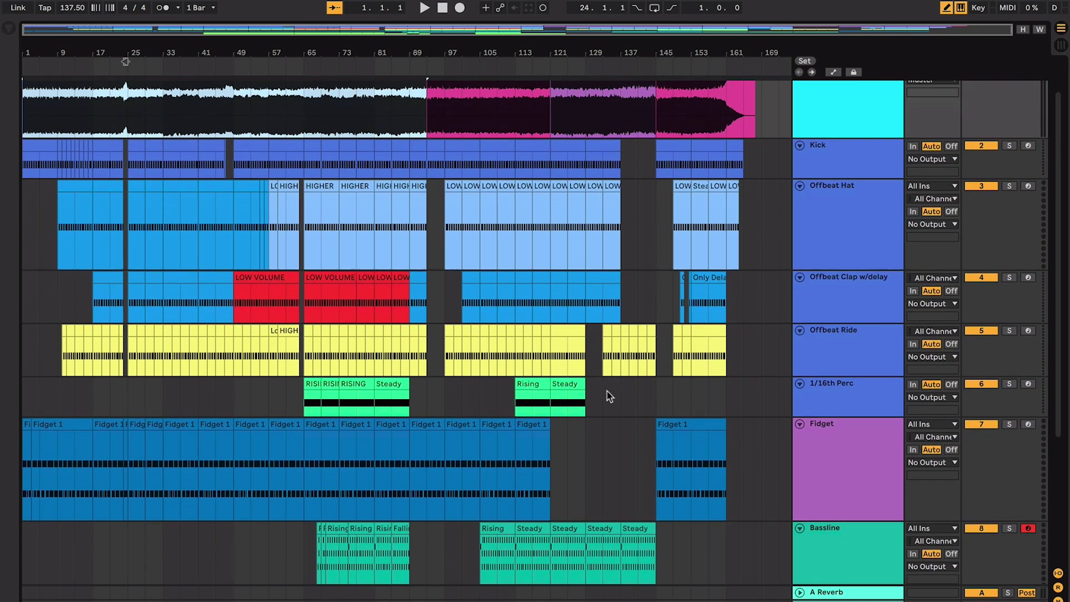
scroll(315, 325, up, 2)
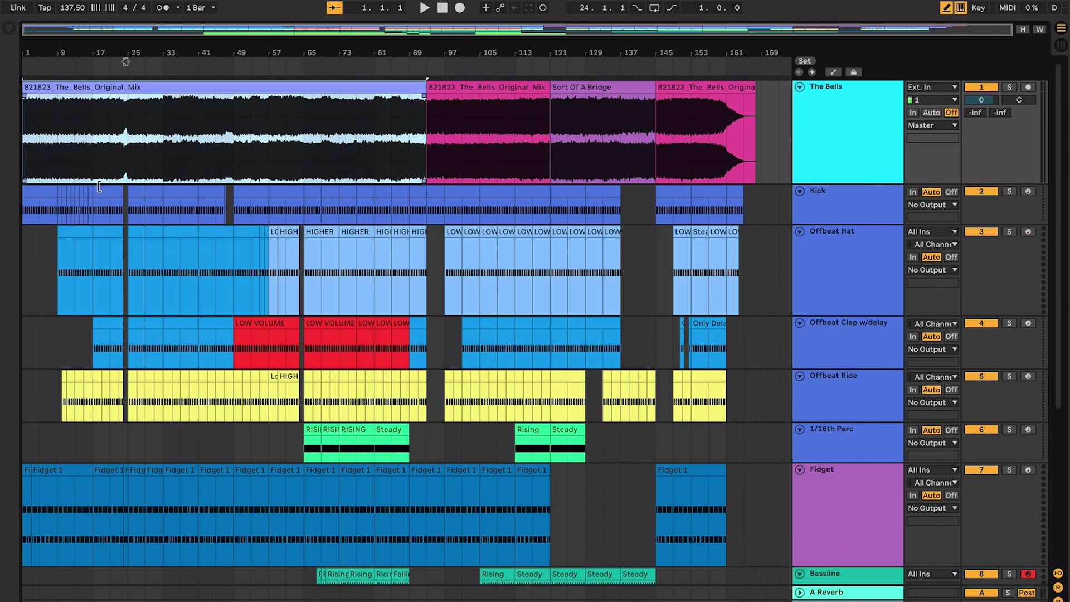
Step: Select The Bells clip from bar 93 to 121 and review the layers beneath it
click(459, 91)
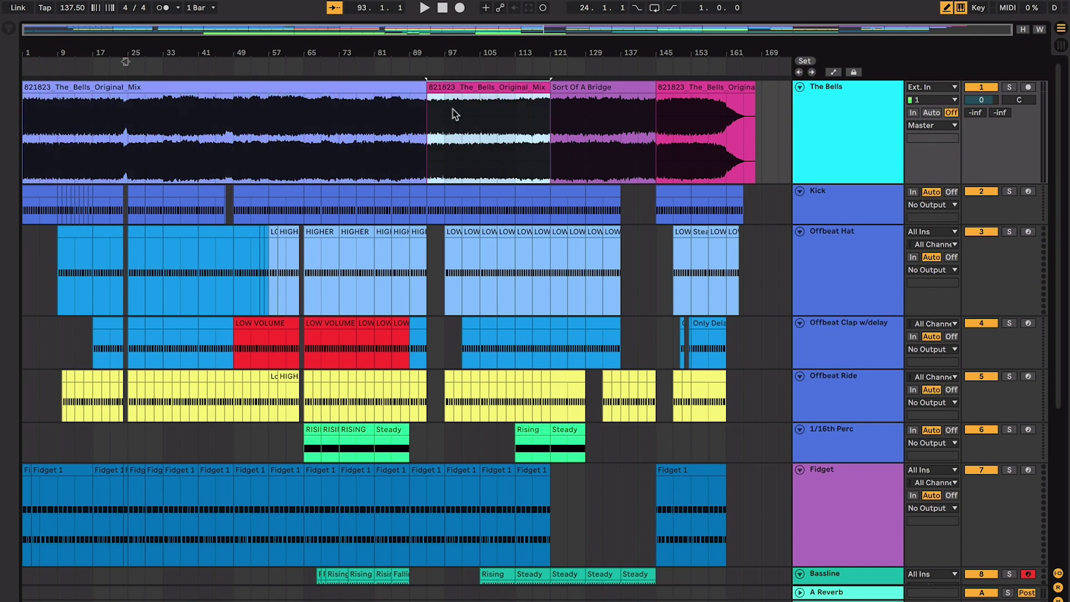
scroll(455, 115, up, 5)
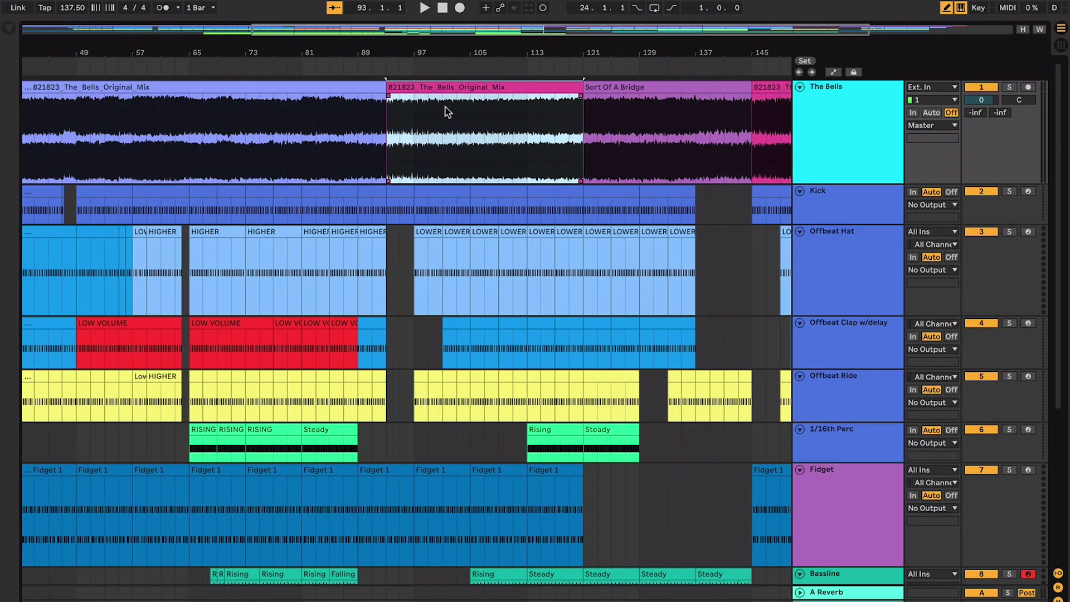
scroll(388, 136, down, 5)
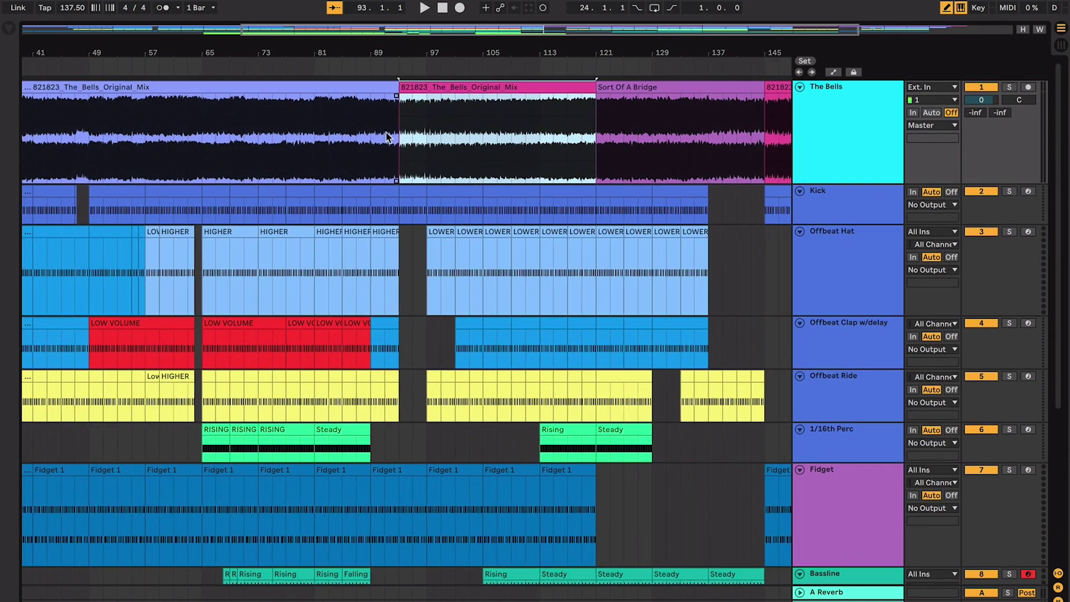
Step: Play from bar 93, and again from the first LOWER clip on Offbeat Hat at bar 97
click(442, 230)
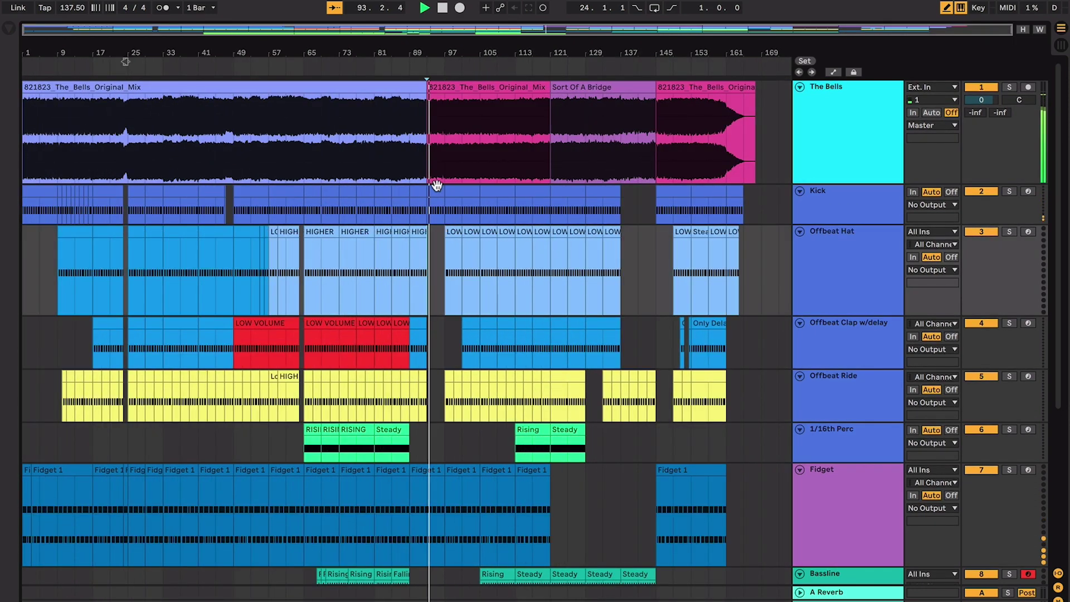
key(space)
click(449, 228)
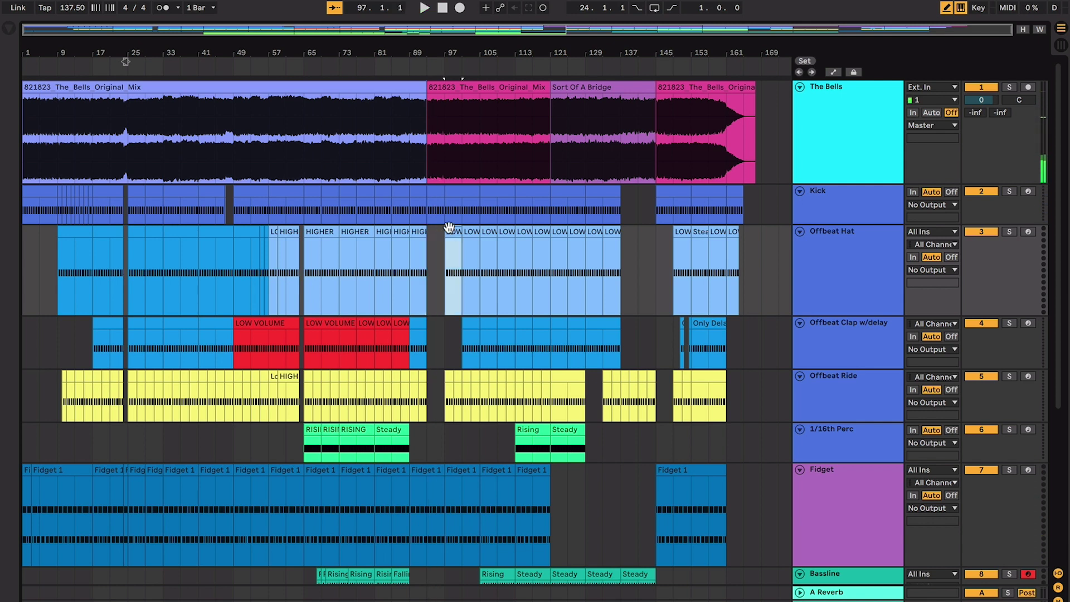
key(space)
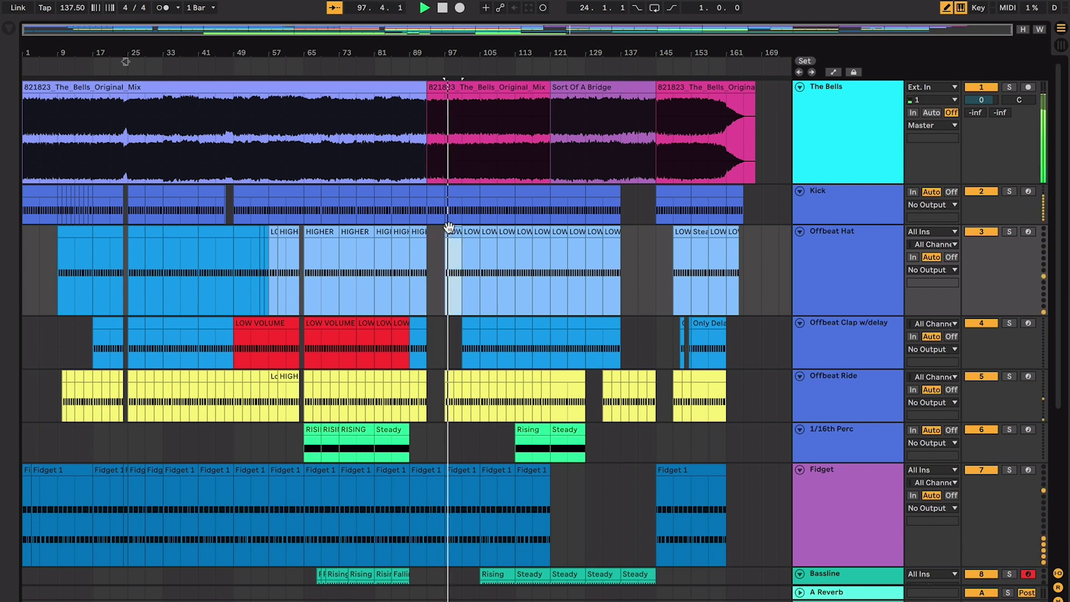
Step: Play the intro around bar 5 and the Offbeat Hat's entry at bar 9, and stop playback
click(42, 263)
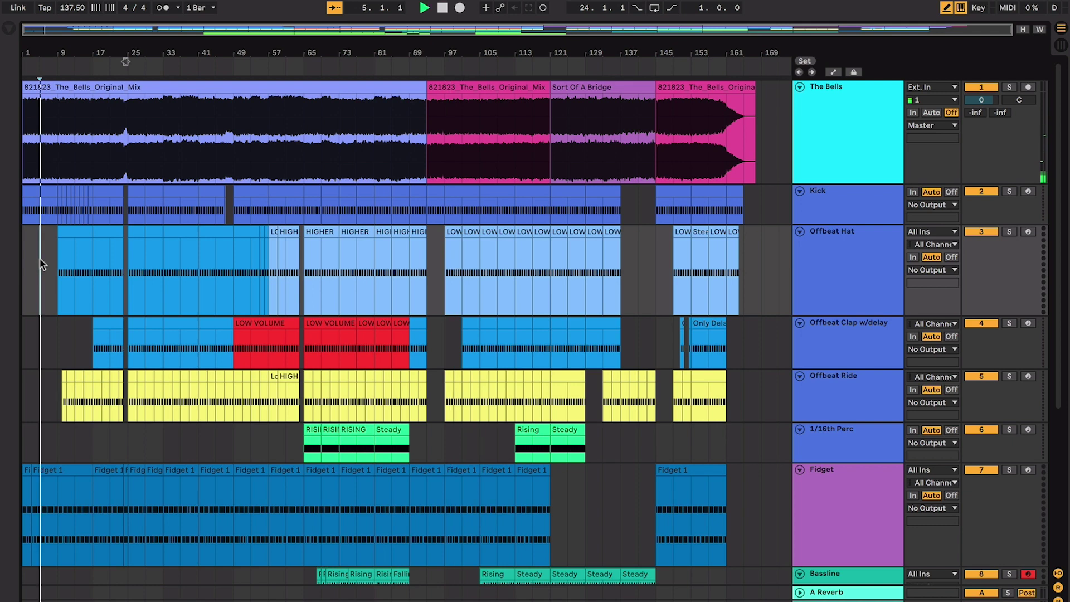
key(space)
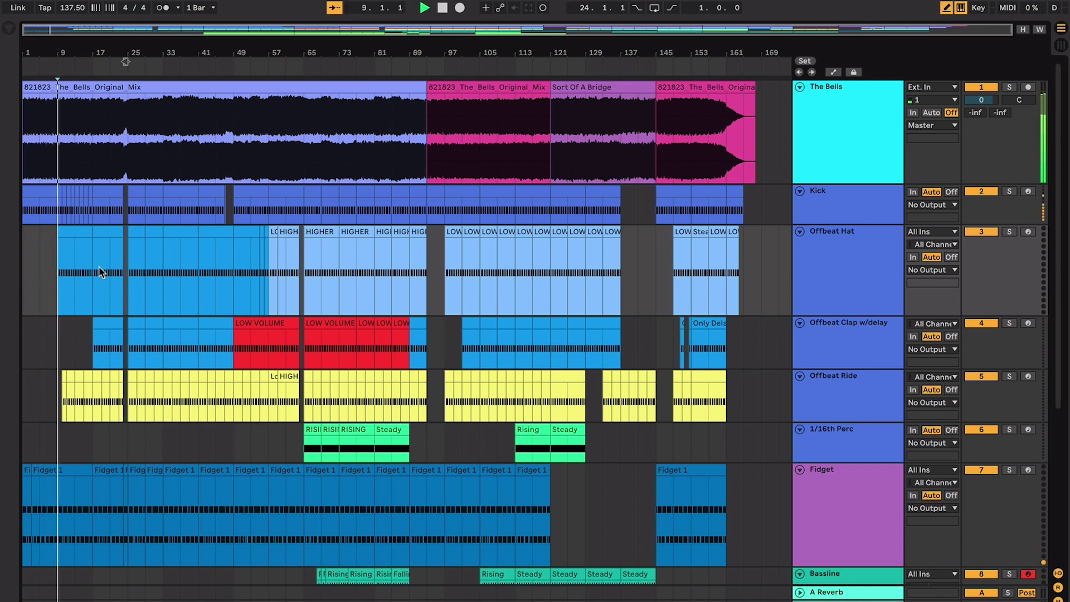
key(space)
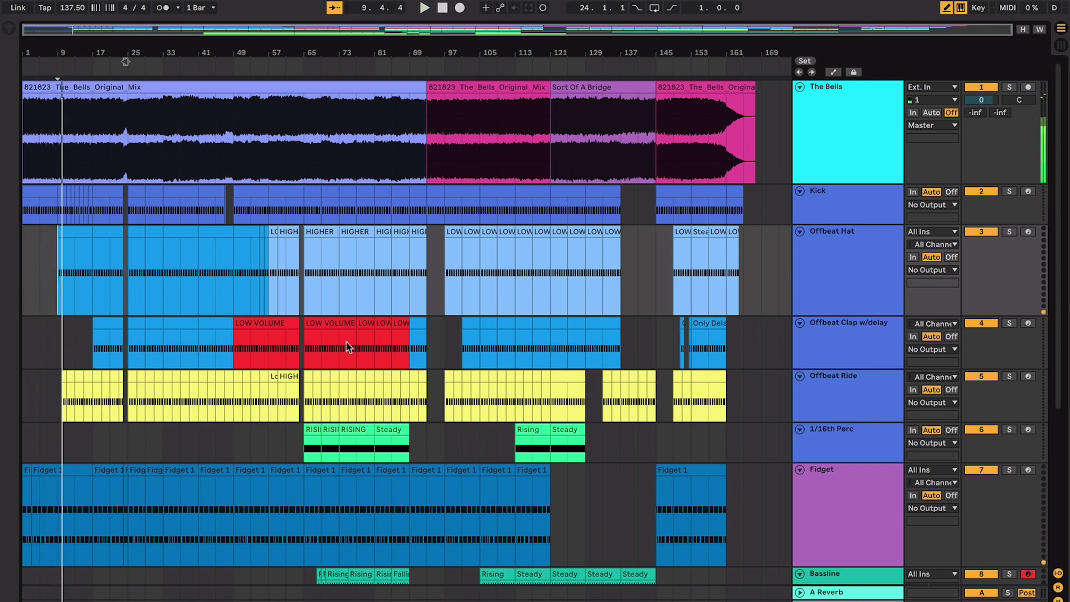
Step: Highlight bars 101 to 125 on Offbeat Clap w/delay and select its clip at bar 113
scroll(347, 334, down, 5)
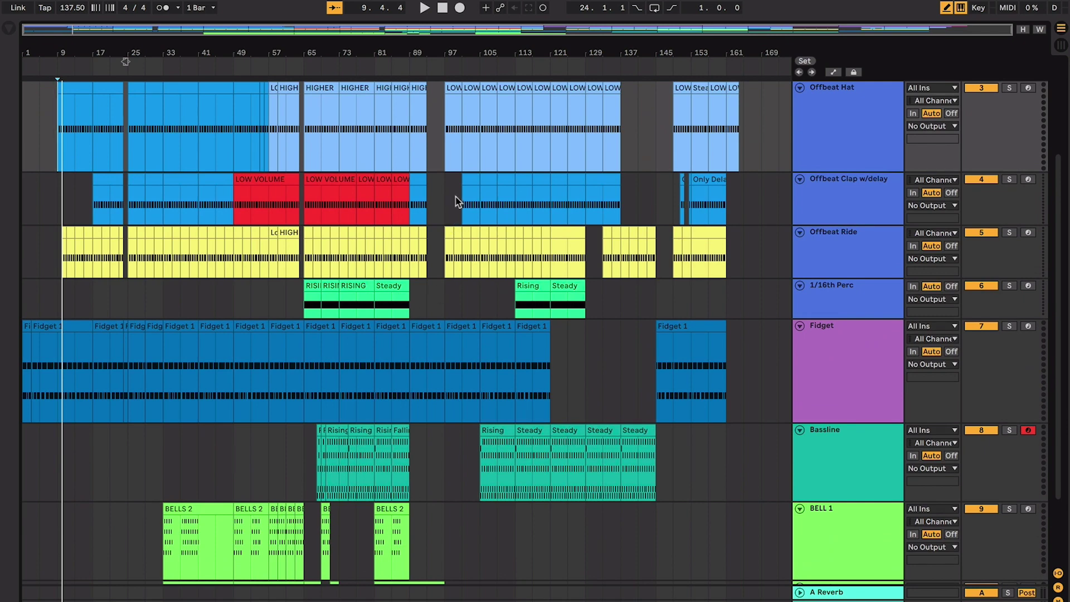
drag(462, 197, 567, 190)
scroll(567, 188, up, 2)
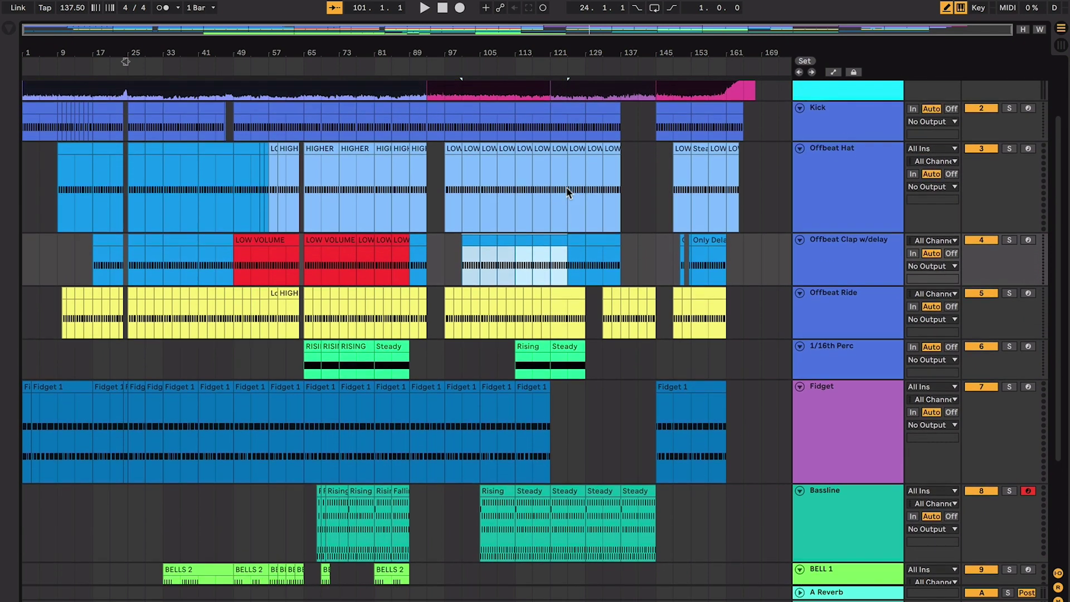
click(523, 238)
Step: Place the insert marker at bar 105 on the Fidget track, in line with the returning Rising Bassline clip
scroll(522, 241, up, 2)
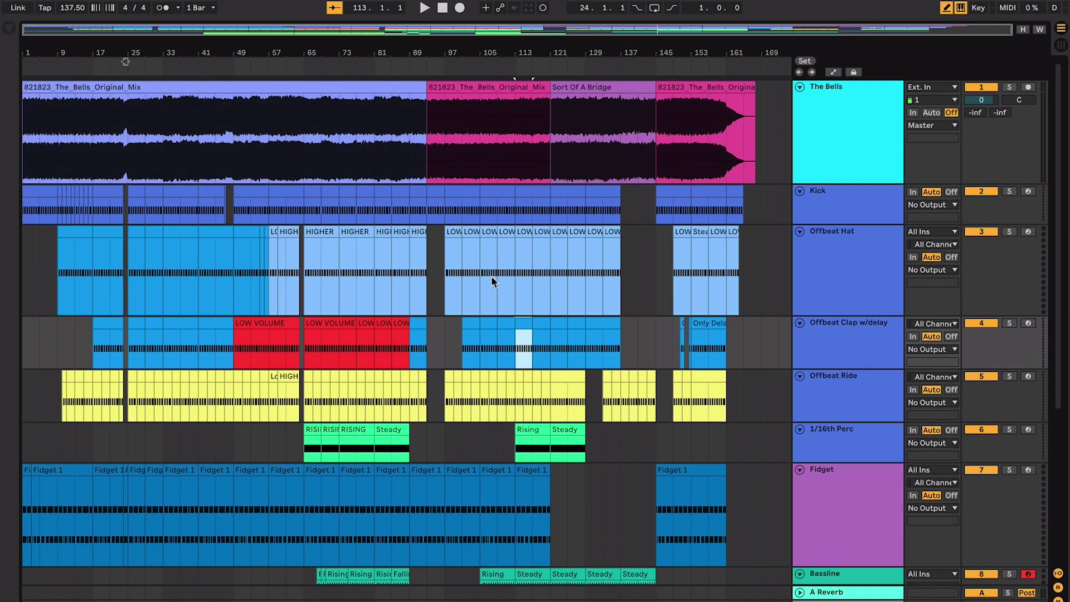
scroll(508, 284, down, 3)
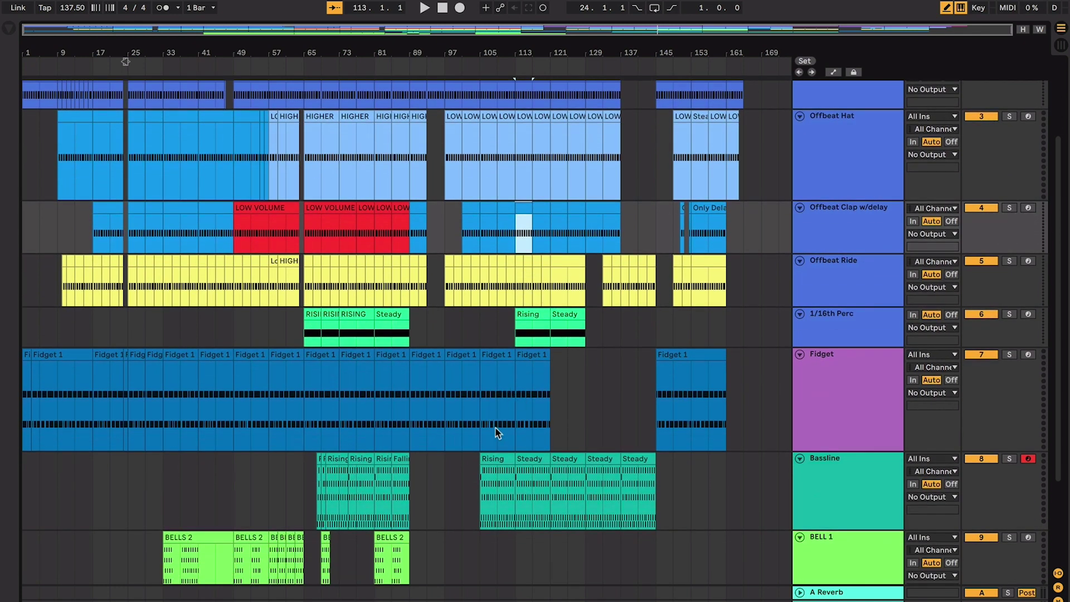
click(500, 450)
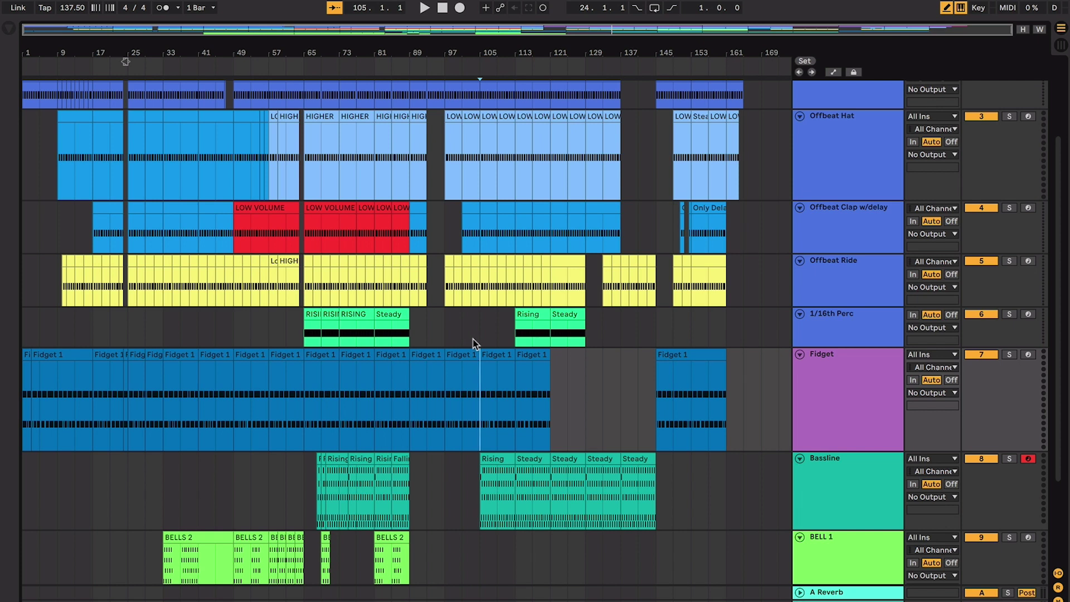
Step: Play the arrangement from bar 97, where the Offbeat Hat and Offbeat Ride clips come back in
click(444, 325)
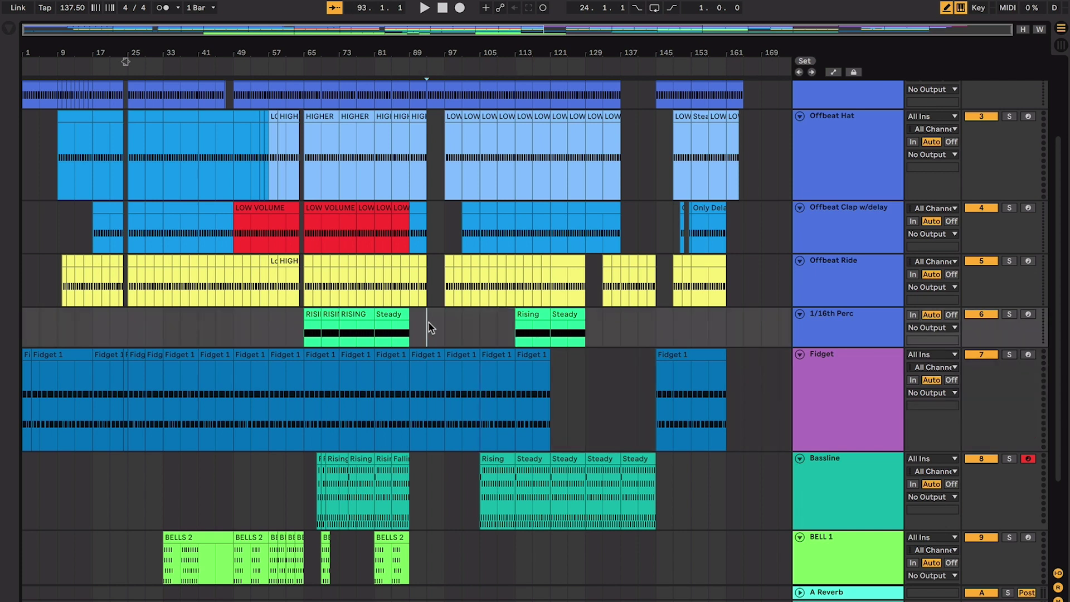
scroll(429, 327, up, 4)
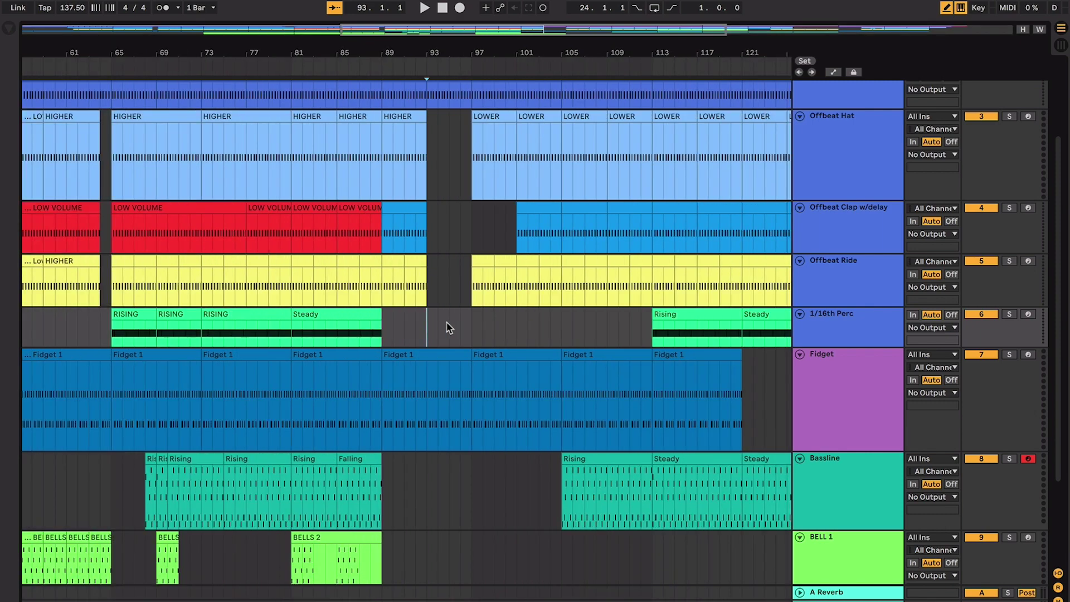
scroll(471, 328, down, 2)
scroll(471, 329, right, 5)
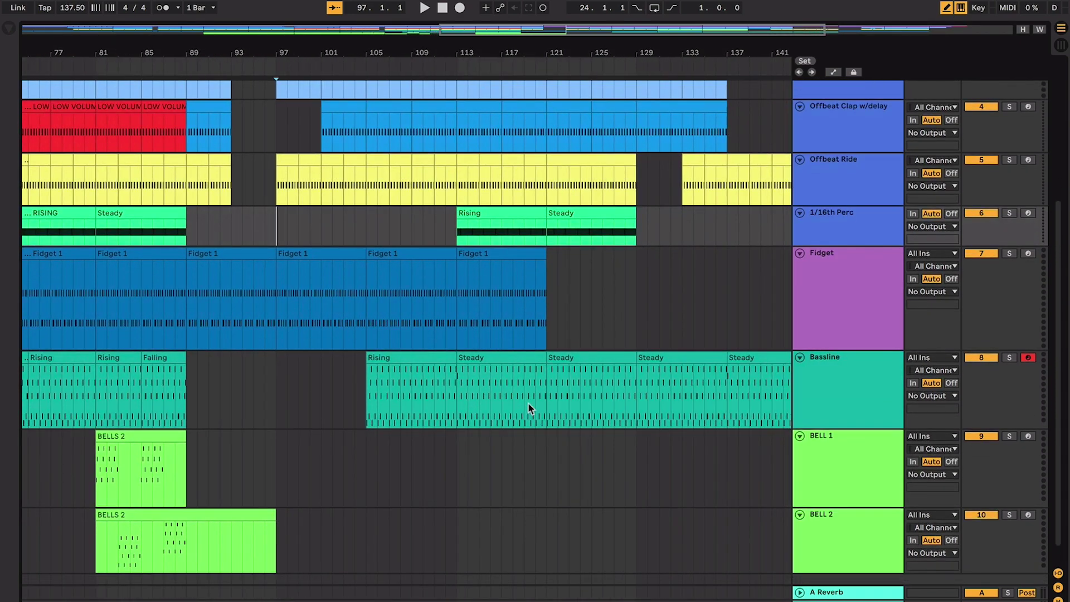
scroll(528, 403, up, 2)
key(space)
scroll(528, 403, up, 8)
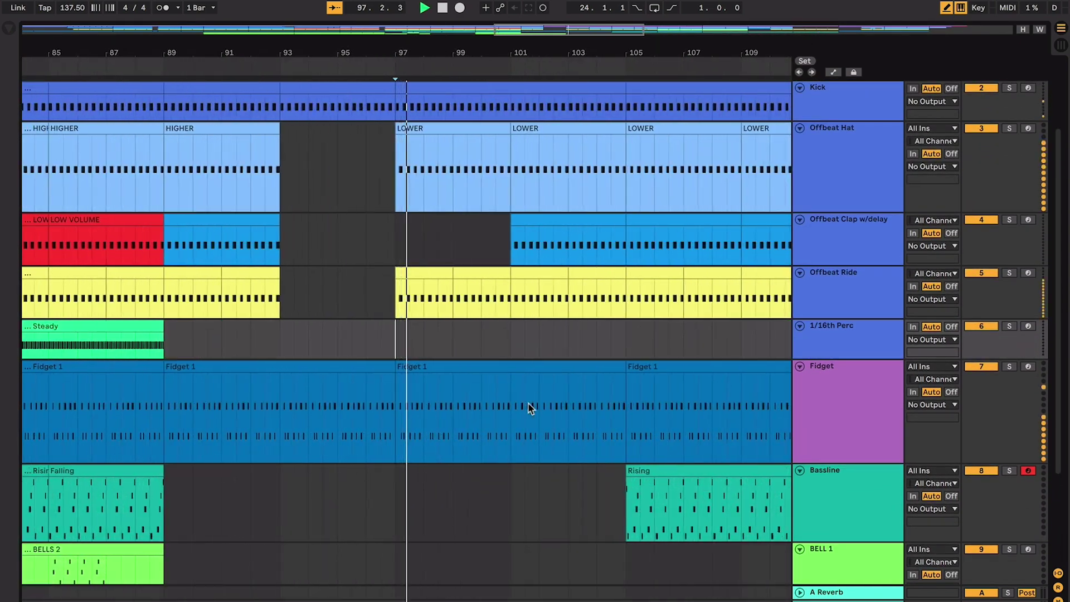
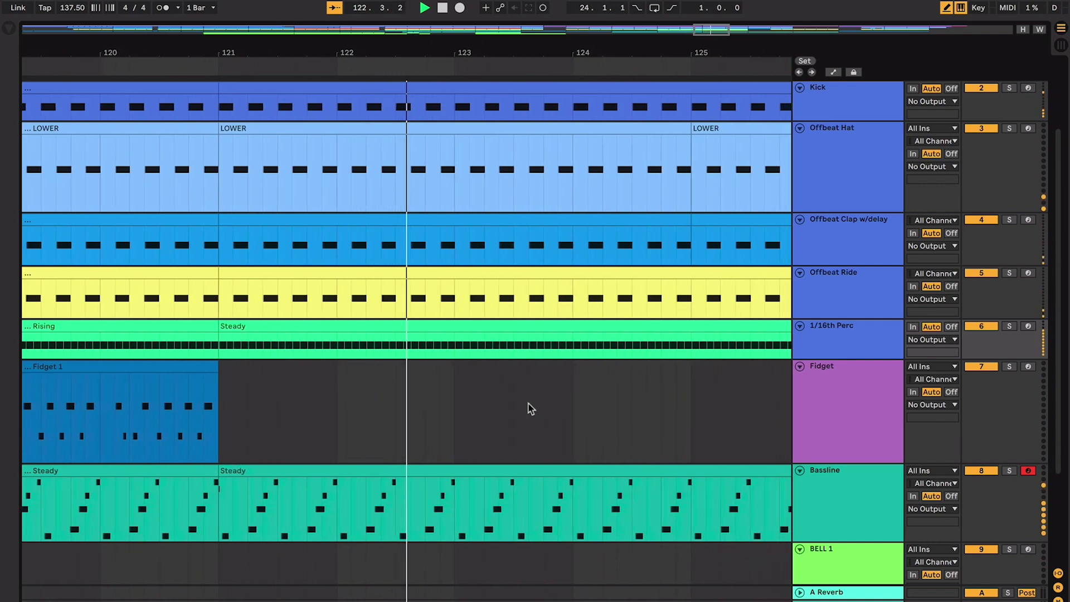
Step: Stop playback around bar 124, once the section without Fidget clips has been heard
key(minus)
key(minus)
key(minus)
key(minus)
key(minus)
key(minus)
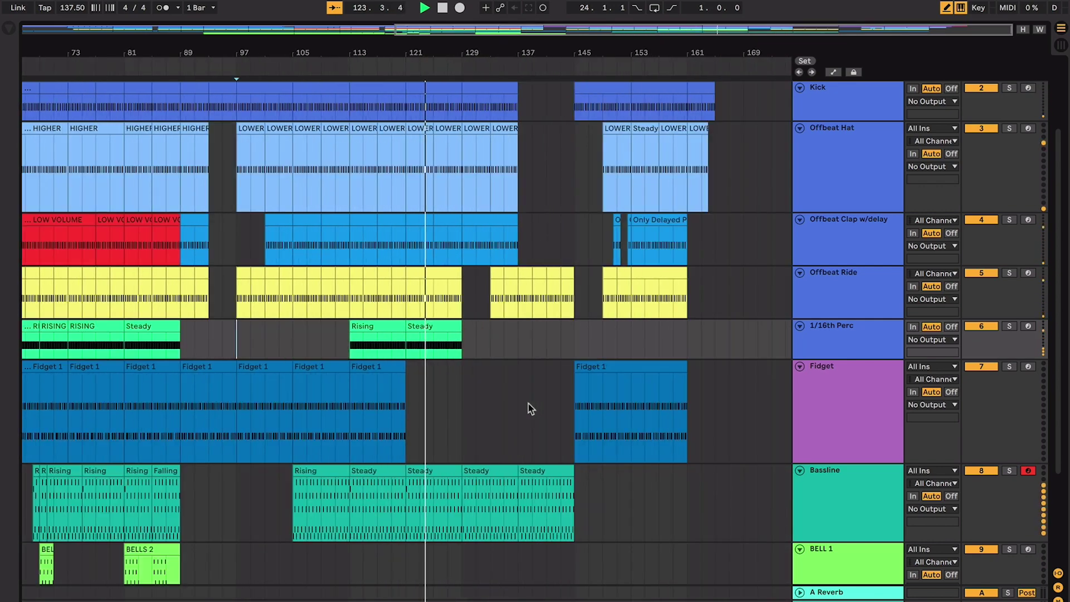
key(space)
scroll(529, 404, up, 3)
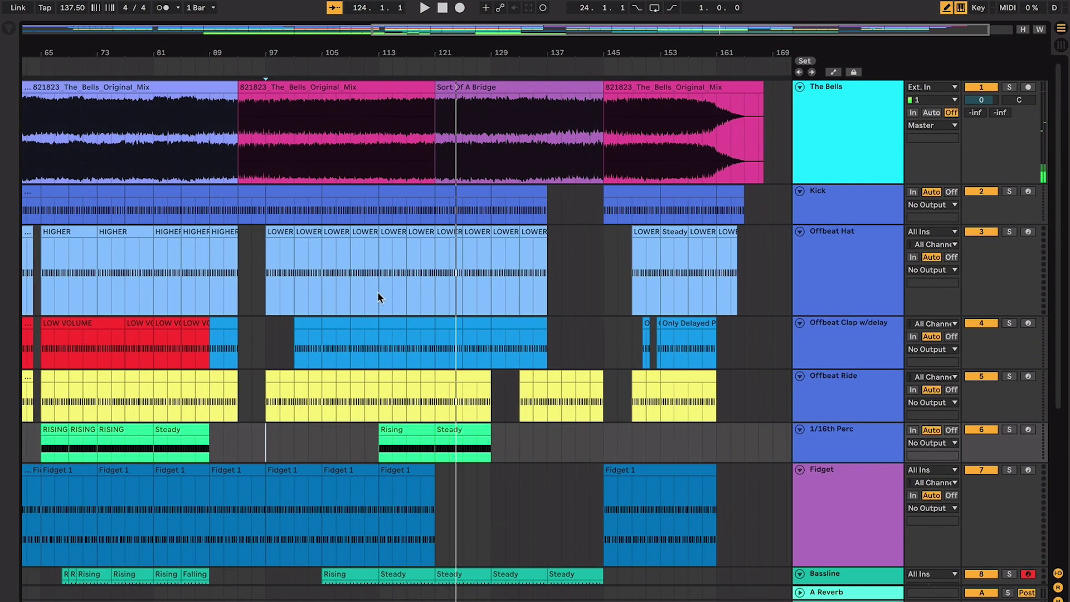
Step: Highlight the section starting at bar 93 across the Offbeat Hat, Offbeat Clap w/delay and Offbeat Ride tracks, up to bar 121 and again to bar 119
drag(240, 236, 435, 369)
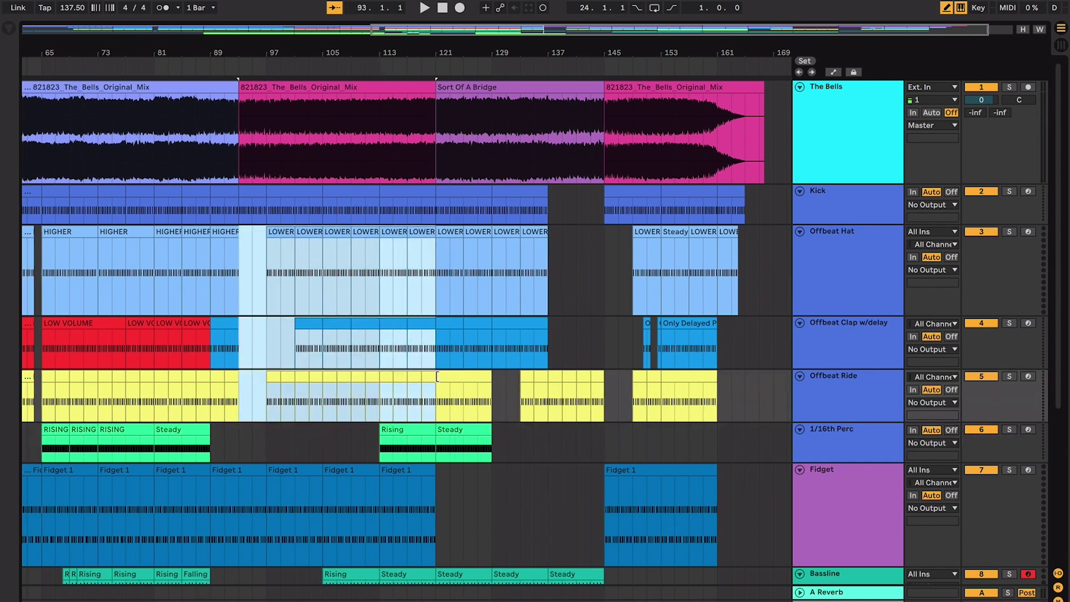
scroll(399, 365, left, 5)
click(618, 289)
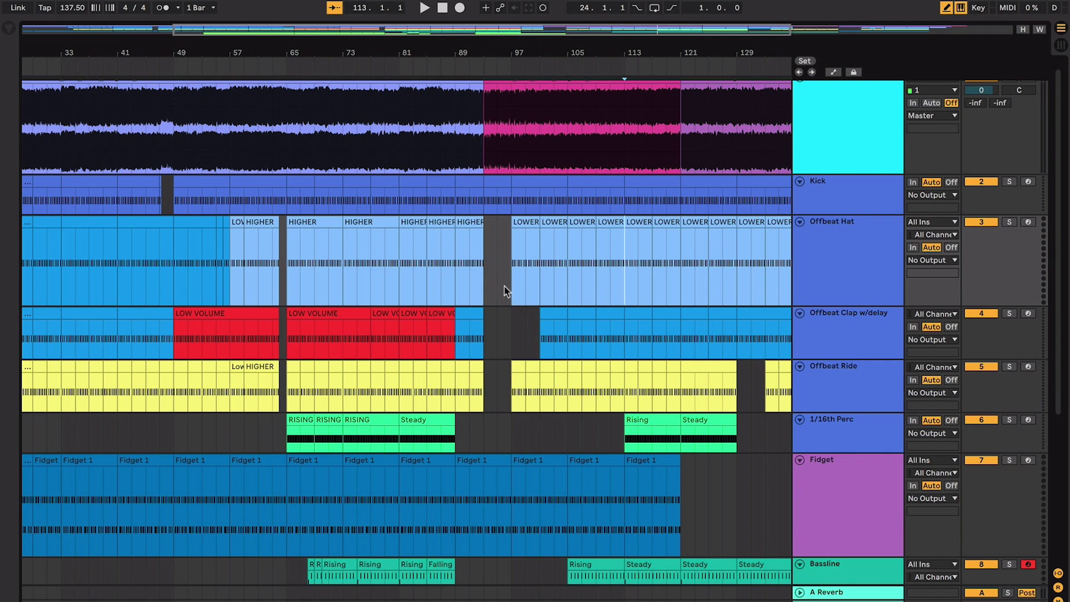
drag(488, 281, 659, 367)
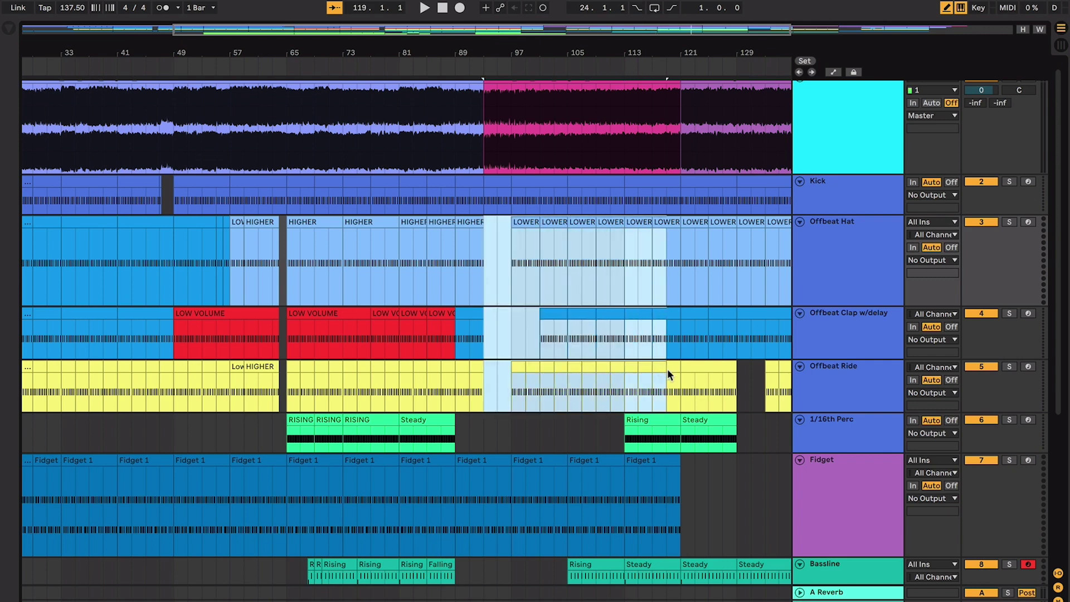
Step: Select the BELLS 2 clips at bar 33 on BELL 1 and BELL 2 in turn
scroll(561, 457, down, 5)
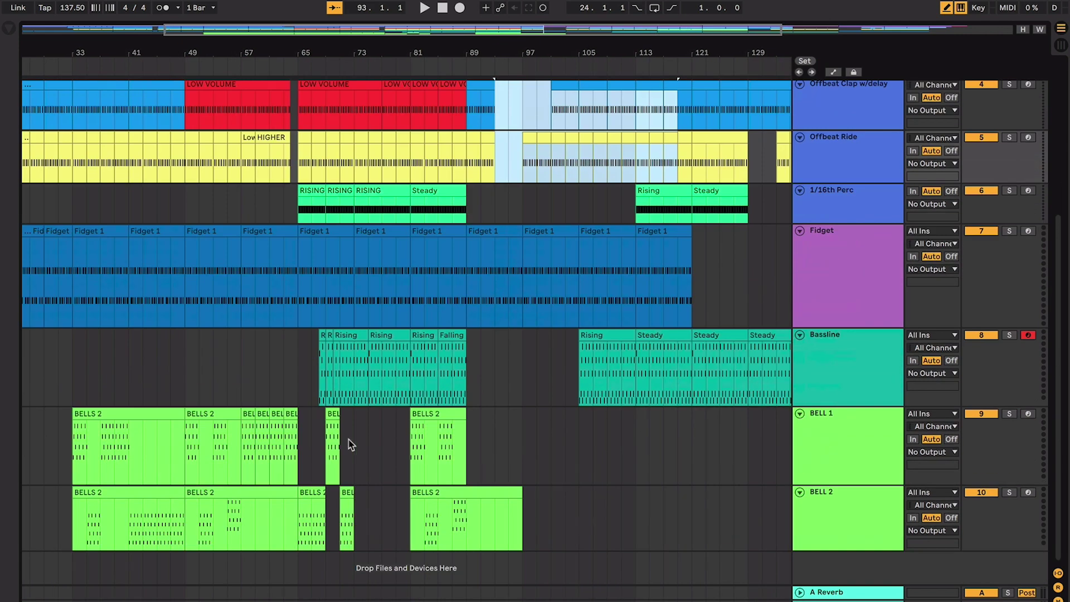
click(154, 410)
click(151, 489)
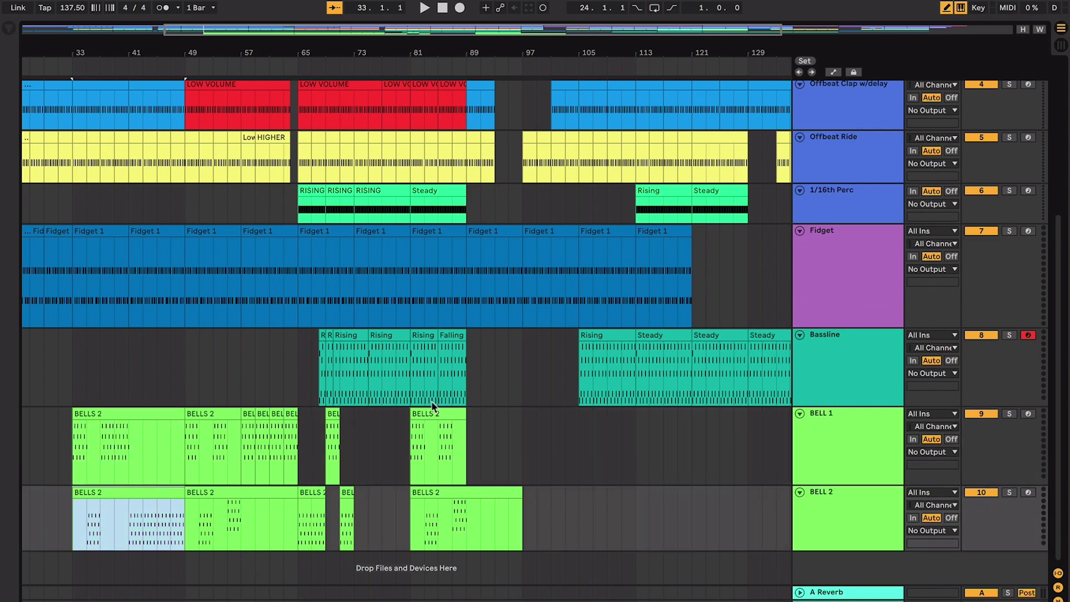
scroll(433, 408, up, 5)
scroll(433, 408, up, 1)
scroll(485, 242, down, 5)
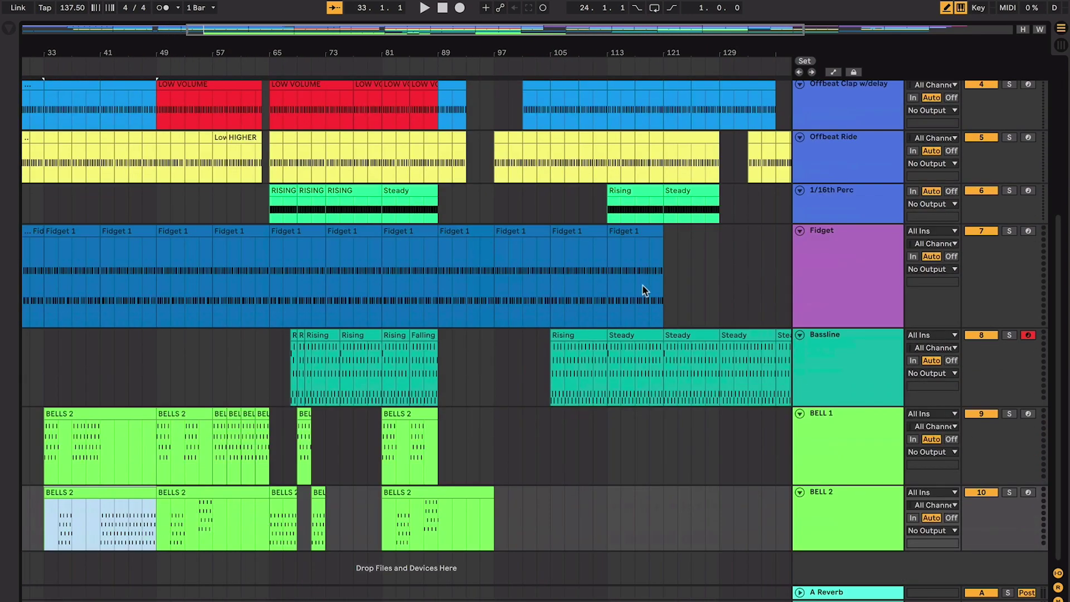
Step: Select the Bassline's Rising clip at bar 105, followed by its Steady clip at bar 113
click(597, 333)
scroll(585, 276, up, 2)
scroll(586, 275, right, 3)
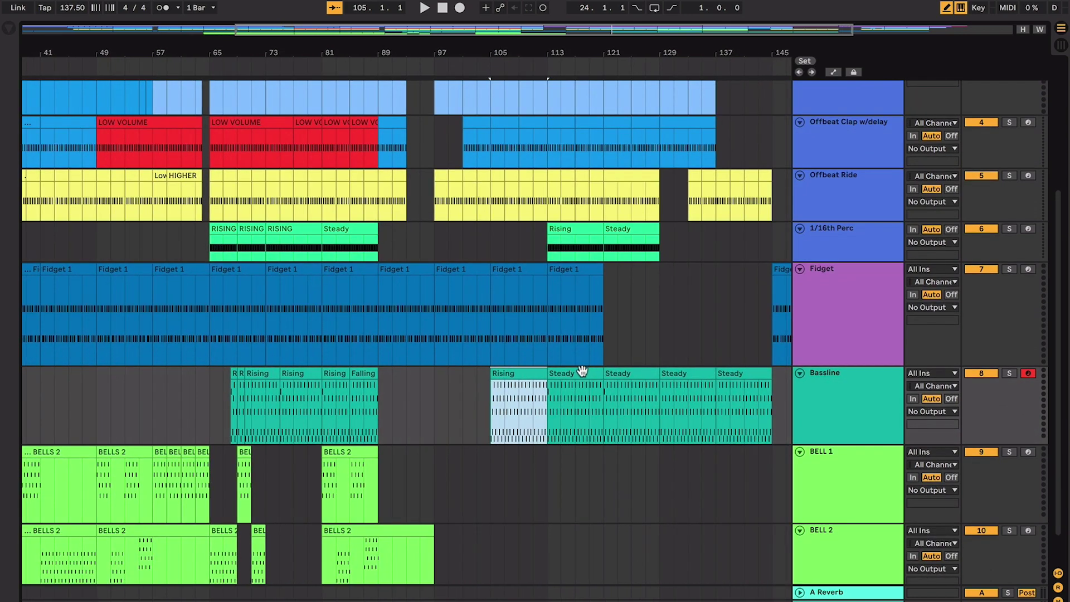
click(582, 372)
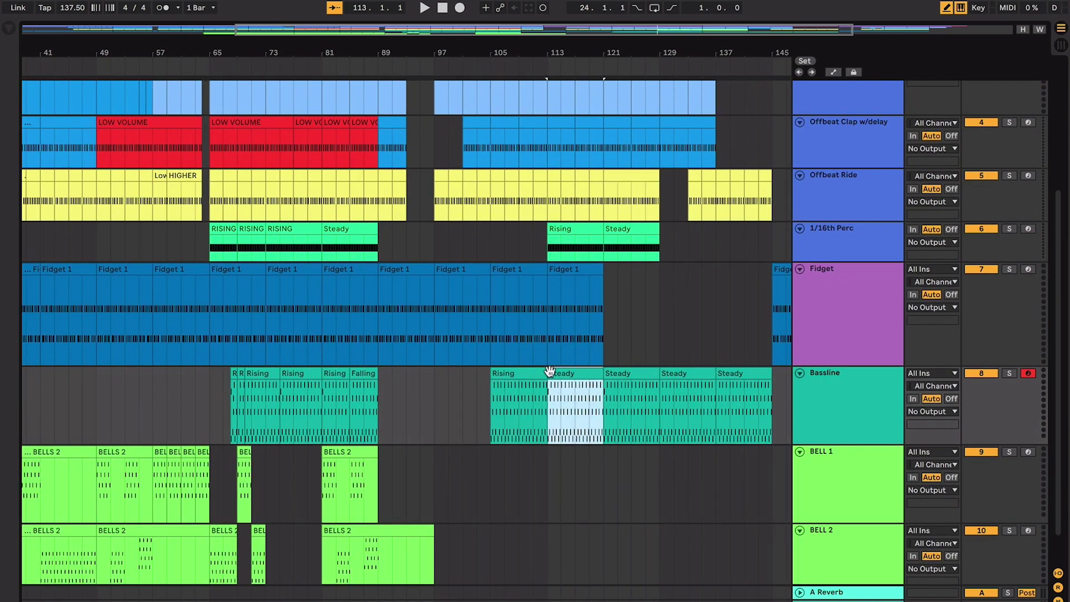
scroll(472, 346, left, 5)
scroll(459, 351, down, 1)
scroll(429, 318, right, 5)
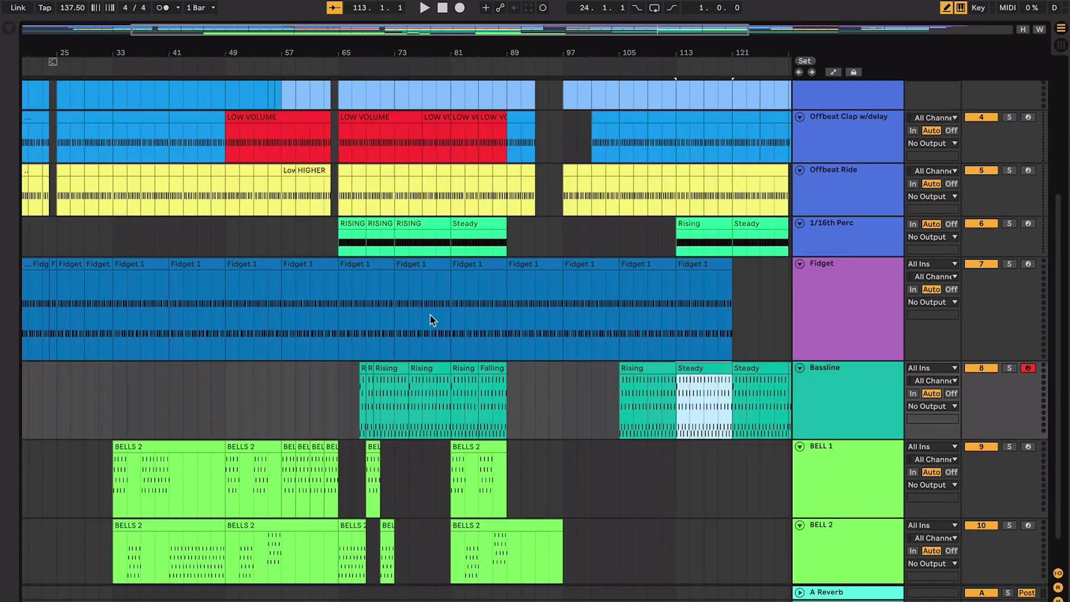
Step: Select the two Fidget 1 clips spanning bars 105 to 121 and place the insert marker at bar 117 on the Fidget track
scroll(432, 317, up, 1)
click(526, 274)
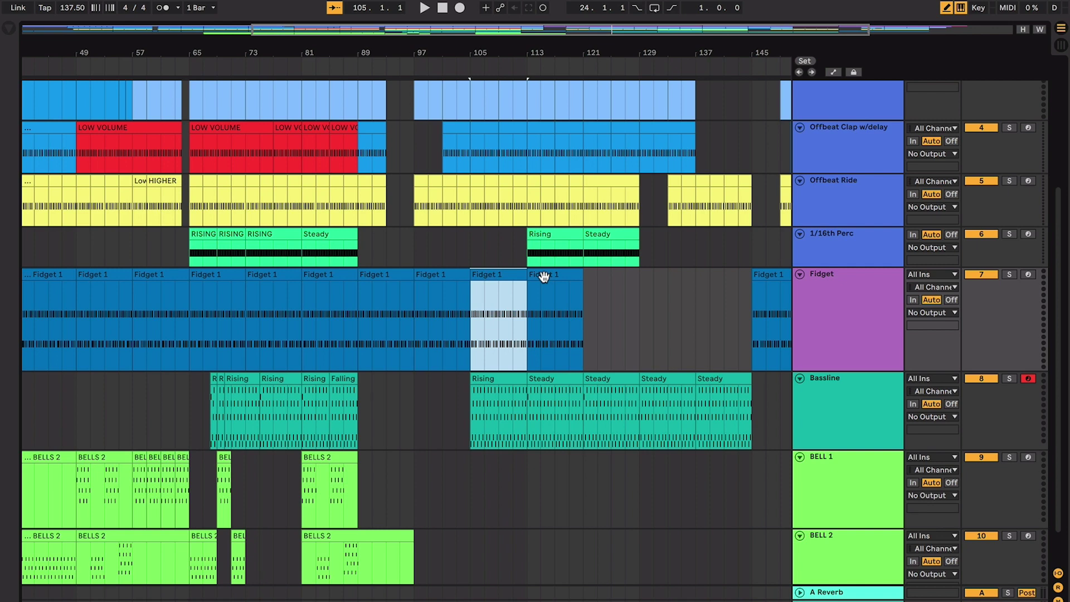
shift+click(543, 277)
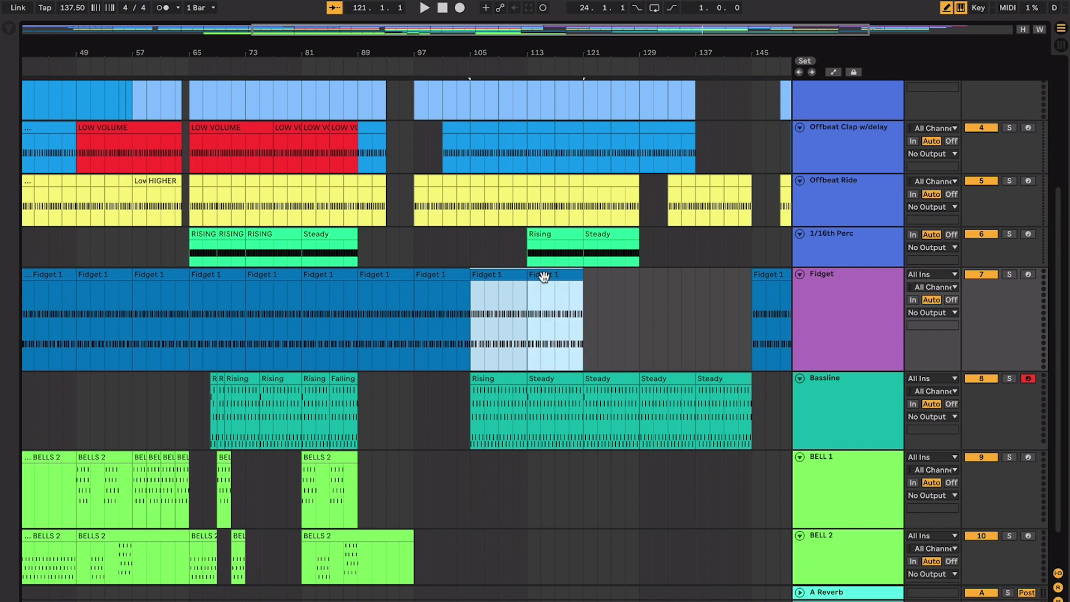
click(540, 367)
click(541, 377)
scroll(542, 371, right, 1)
scroll(542, 370, up, 1)
click(545, 350)
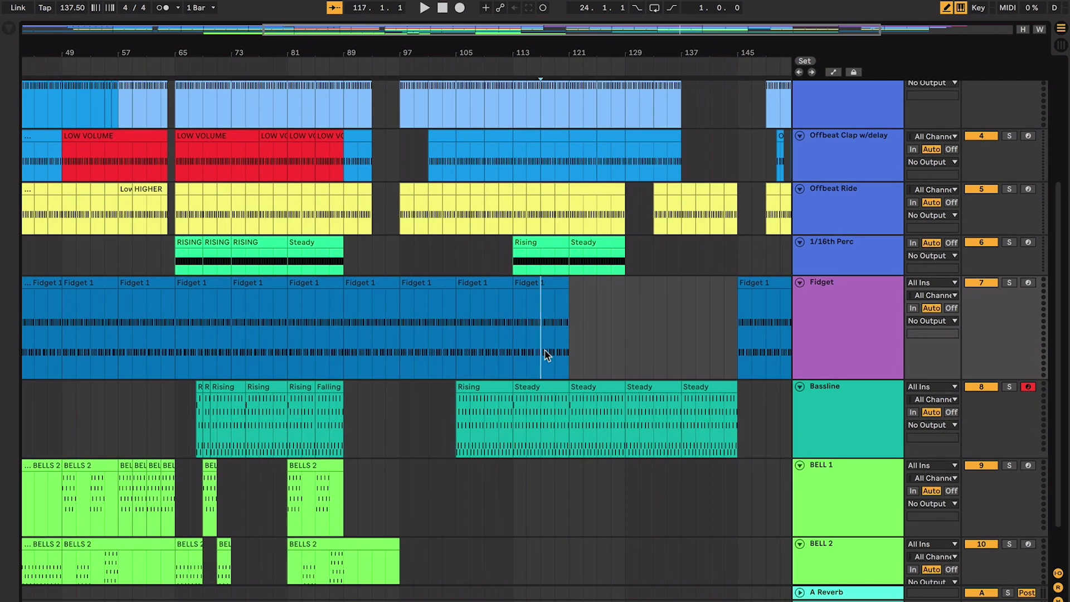
Step: Review the percussion tracks around the bar 93 to 145 sections and select the Bassline's Steady clip at bar 113
scroll(370, 237, up, 4)
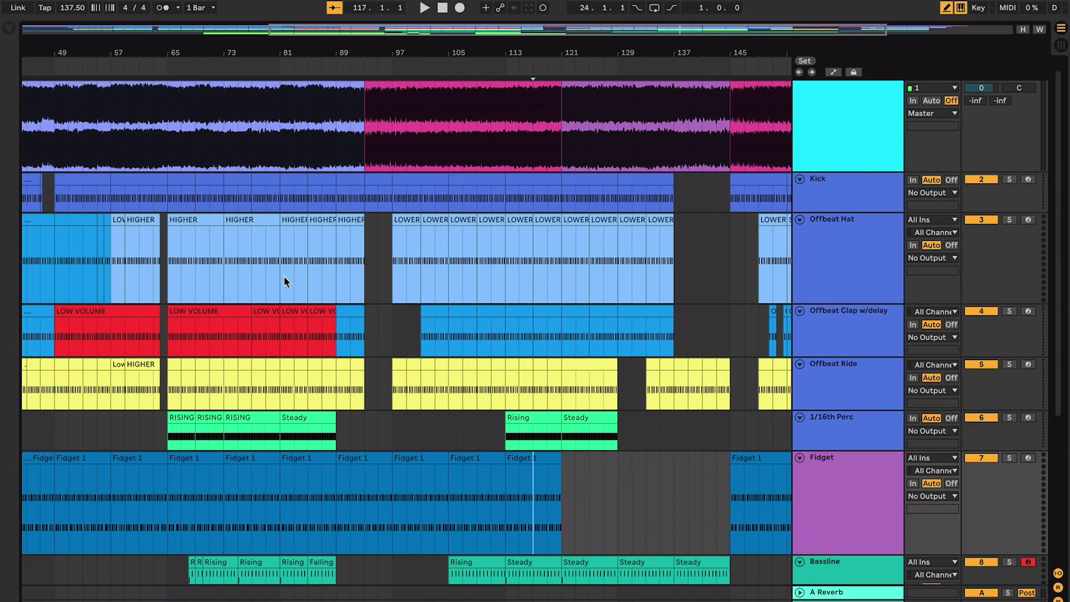
scroll(284, 276, left, 3)
scroll(283, 276, right, 5)
scroll(284, 276, left, 1)
scroll(287, 285, down, 3)
scroll(286, 285, right, 1)
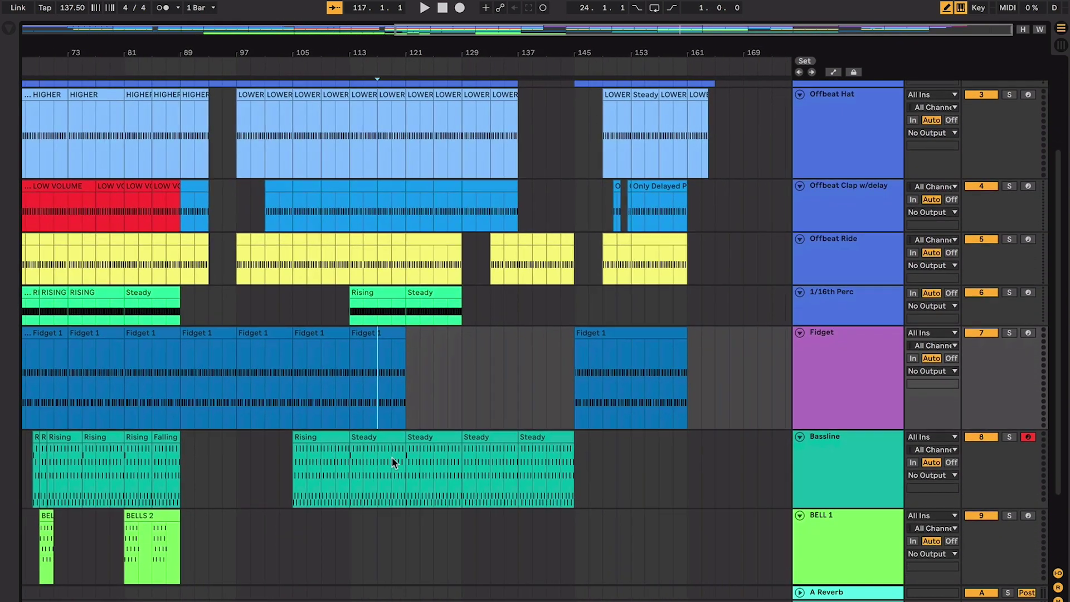
click(392, 437)
scroll(393, 437, down, 1)
scroll(392, 437, up, 5)
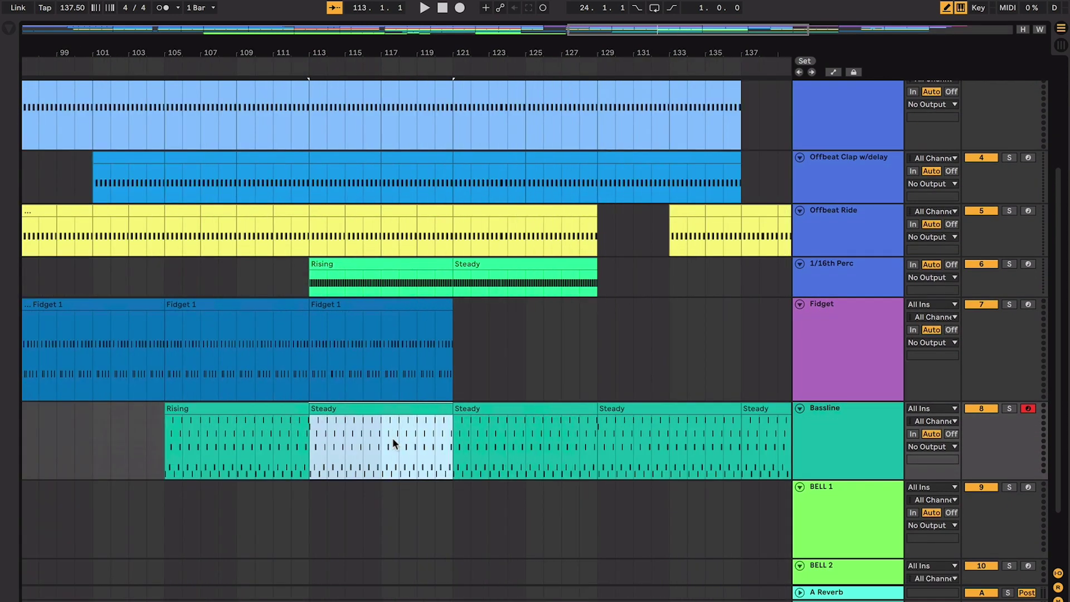
Step: Place the insert marker at bar 125 on the Bassline track, and select its Steady clips at bars 129 and 121
click(522, 419)
scroll(523, 420, up, 2)
scroll(522, 420, right, 2)
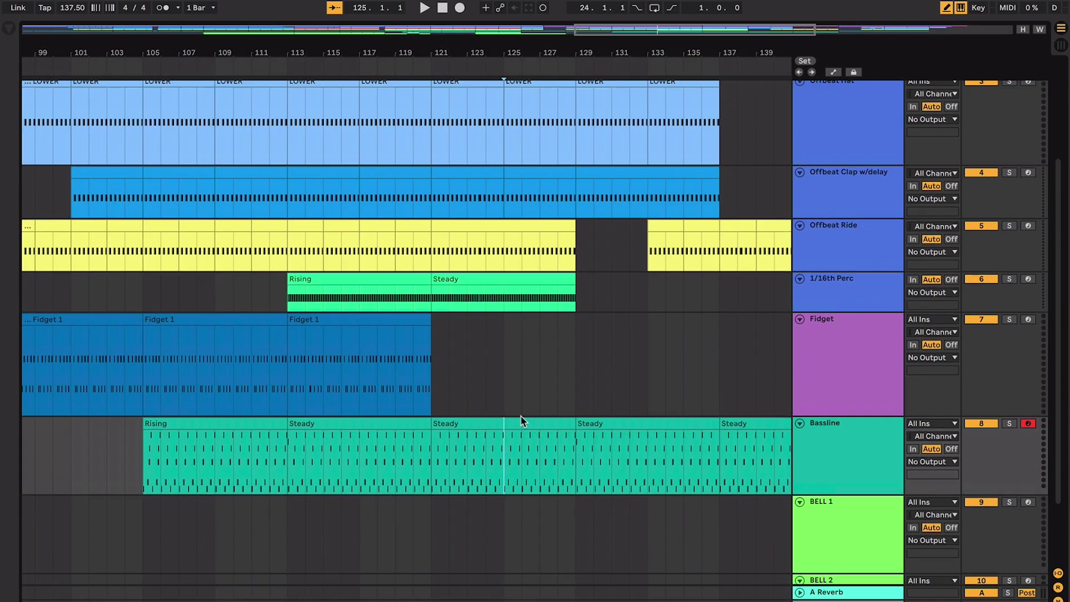
click(489, 475)
click(558, 473)
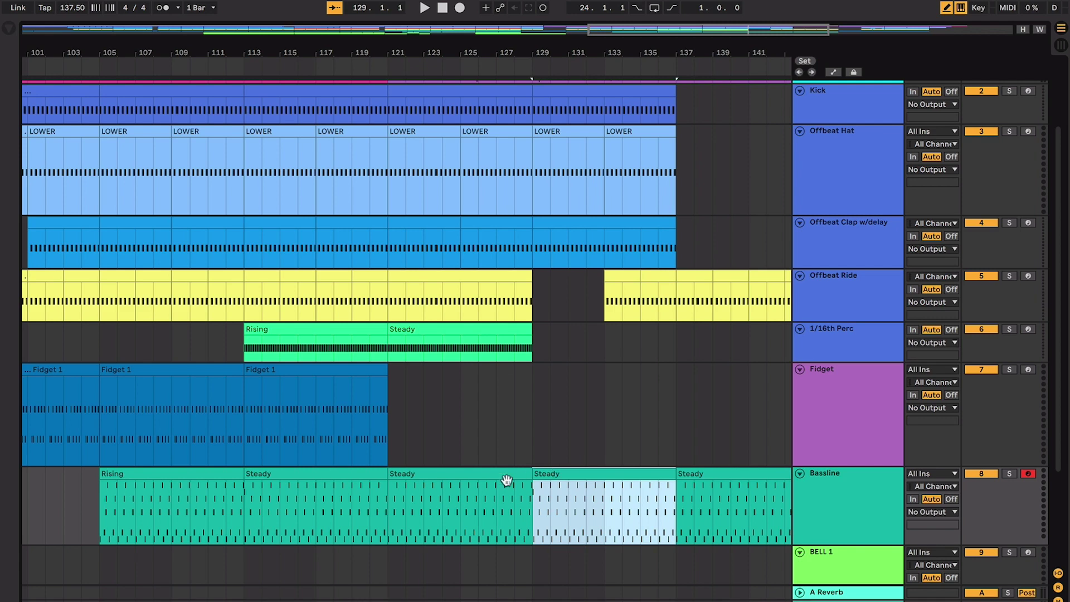
click(485, 479)
click(482, 471)
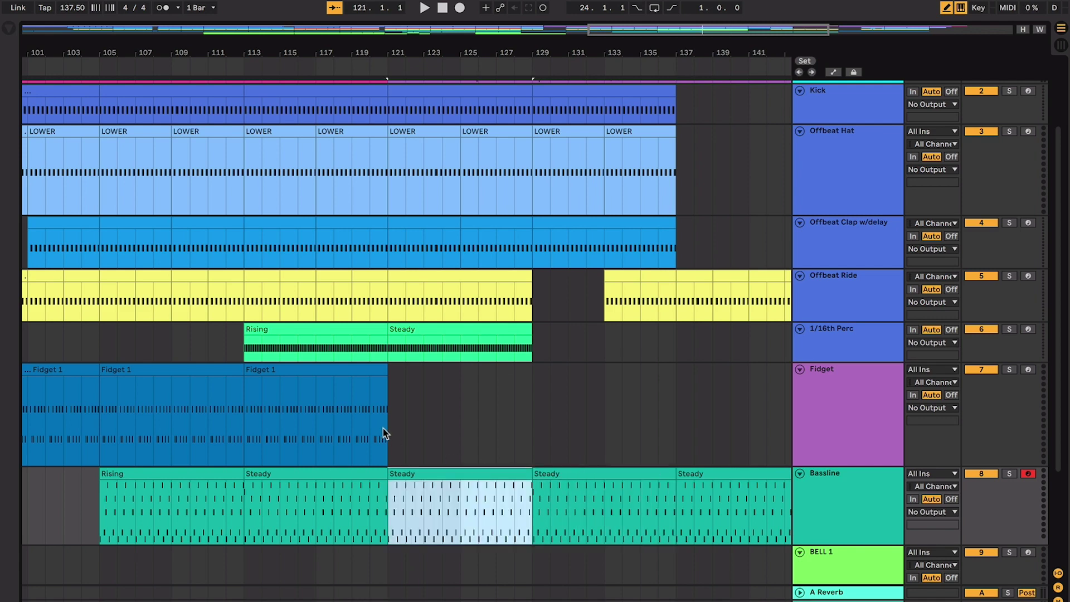
Step: Highlight the empty stretch of the Fidget track from bar 121 to 129 and place the insert marker at bar 120
mouse_move(383, 428)
mouse_down()
mouse_move(560, 423)
mouse_move(530, 430)
mouse_up()
click(365, 413)
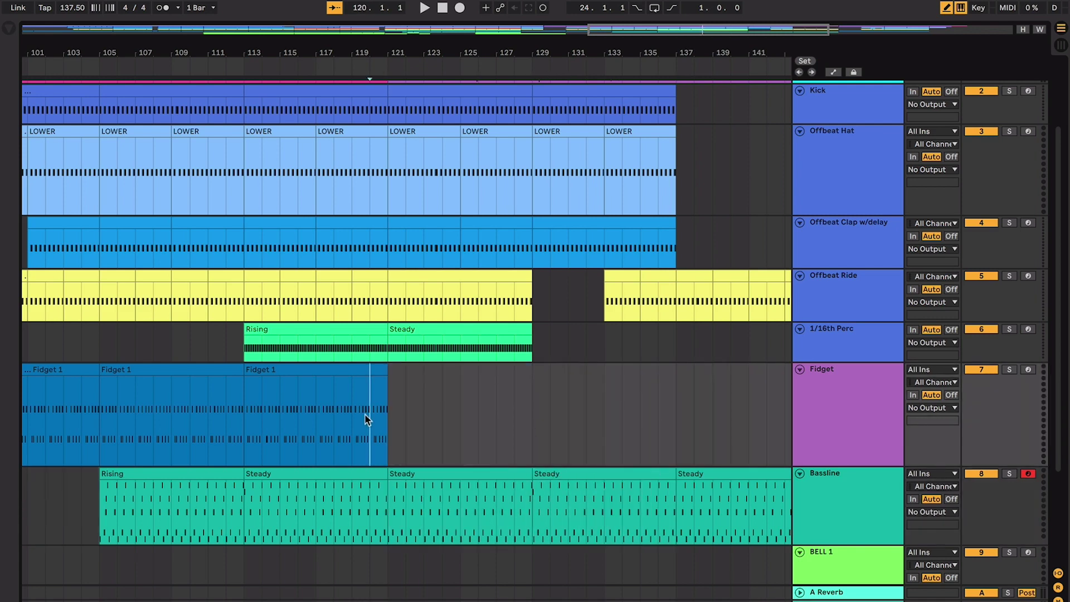
scroll(365, 414, down, 1)
scroll(365, 414, left, 2)
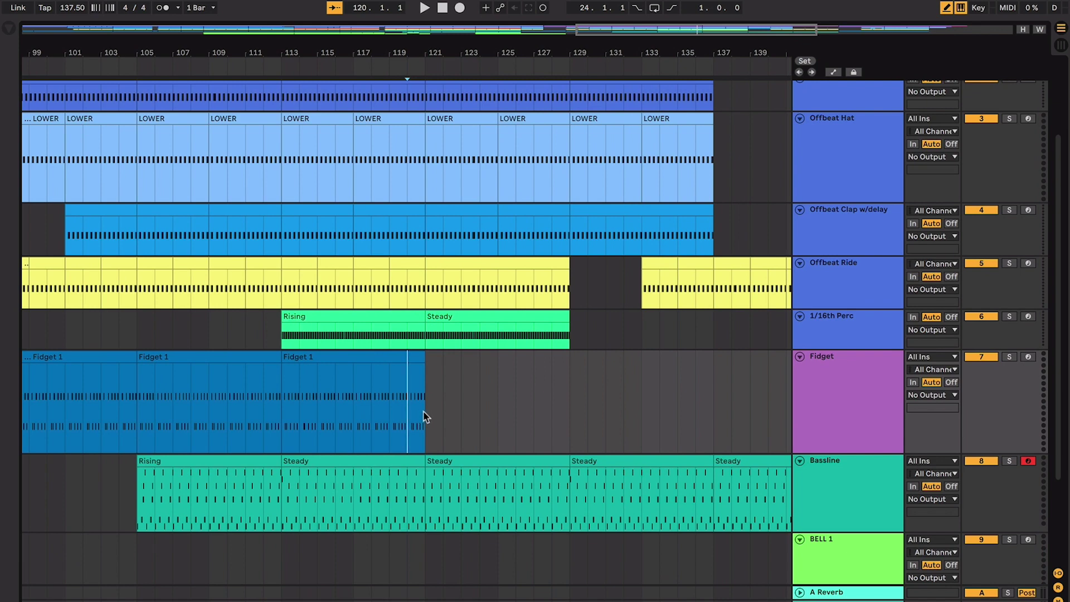
scroll(419, 437, down, 4)
scroll(416, 439, up, 3)
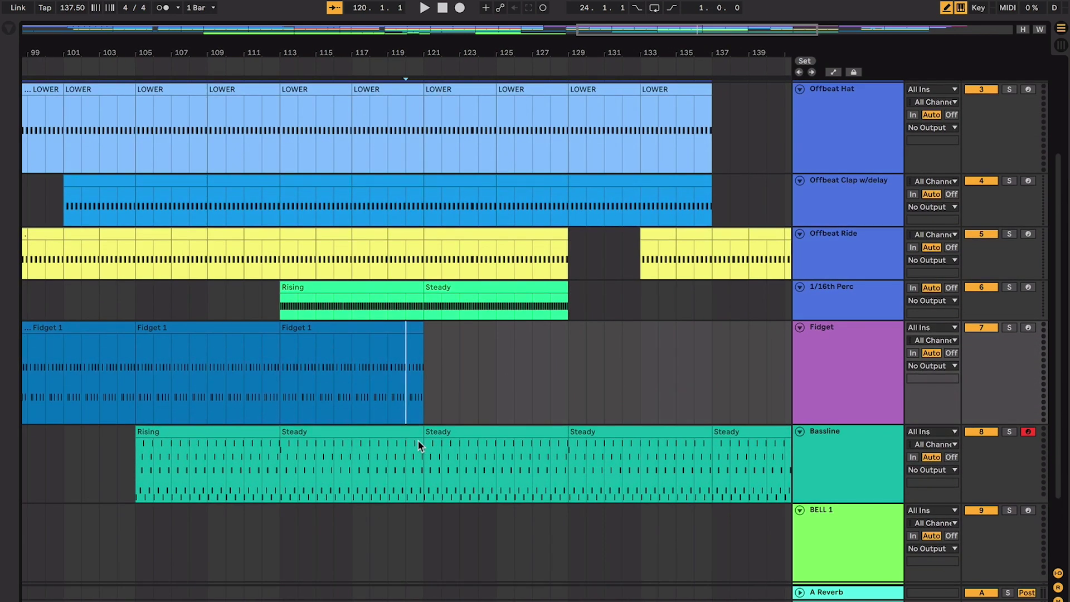
Step: Play from bar 120 to hear the Fidget layer drop out, watching the clips up close
key(space)
key(plus)
key(plus)
key(plus)
key(plus)
key(plus)
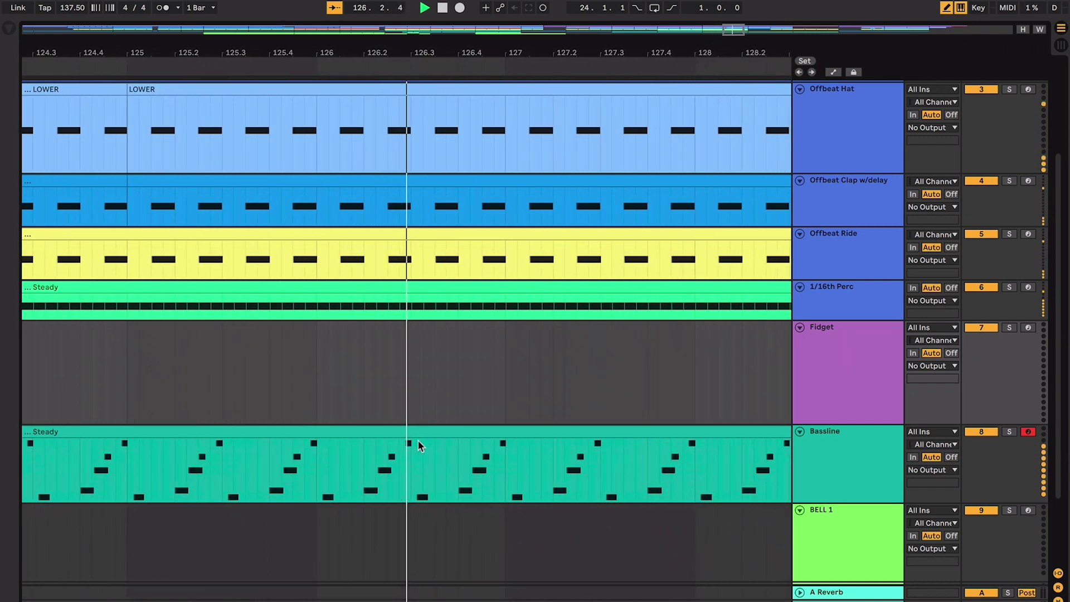
scroll(419, 444, up, 4)
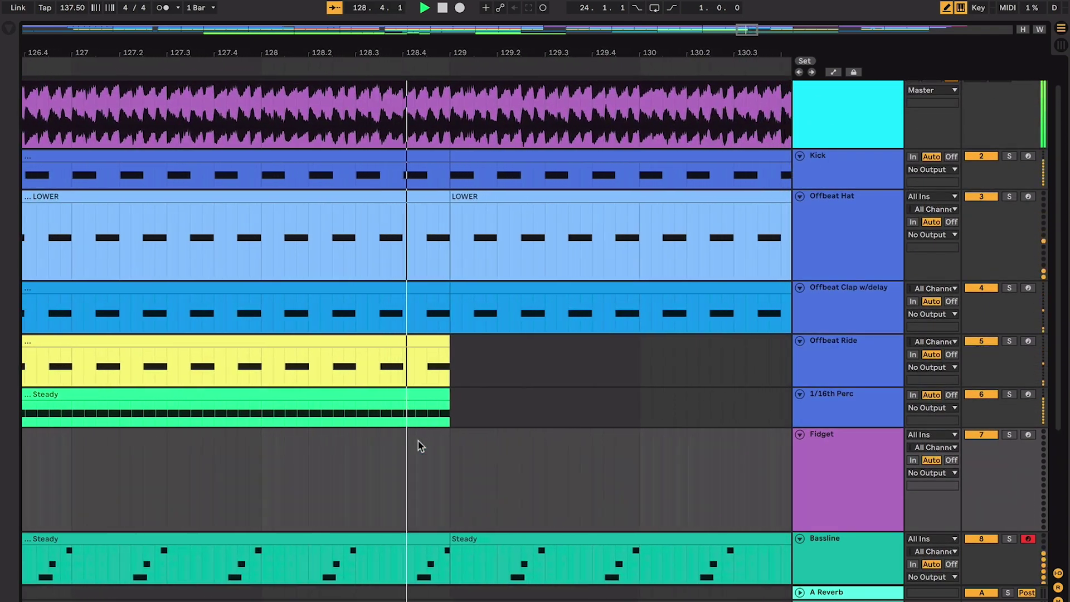
Step: Stop playback around bar 130, after the Offbeat Ride and 1/16th Perc clips end, with the whole arrangement in view
key(minus)
key(minus)
key(minus)
key(minus)
key(minus)
key(minus)
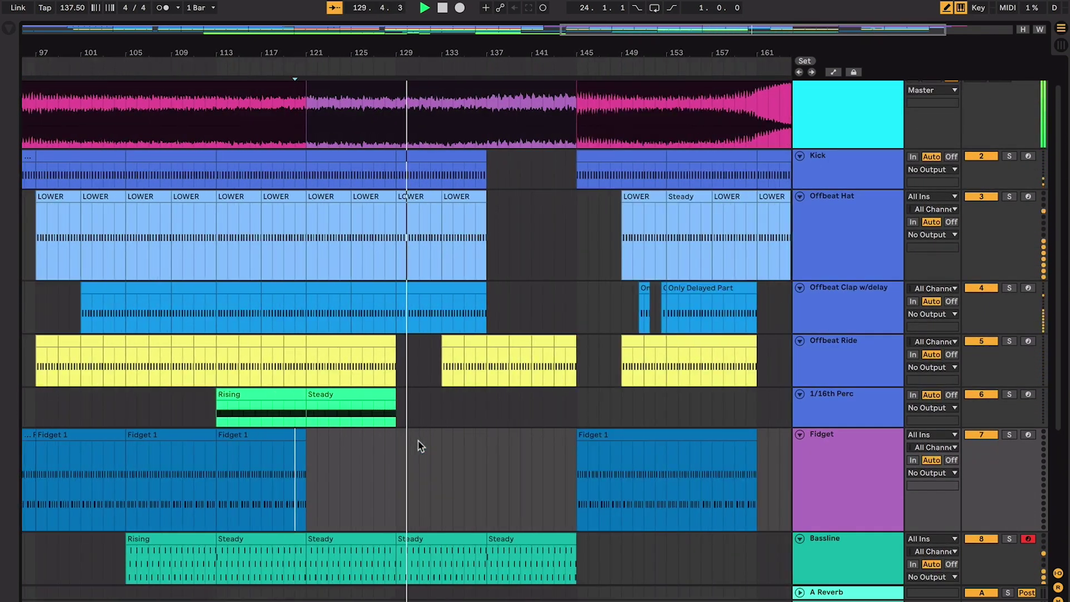
key(space)
scroll(604, 449, up, 1)
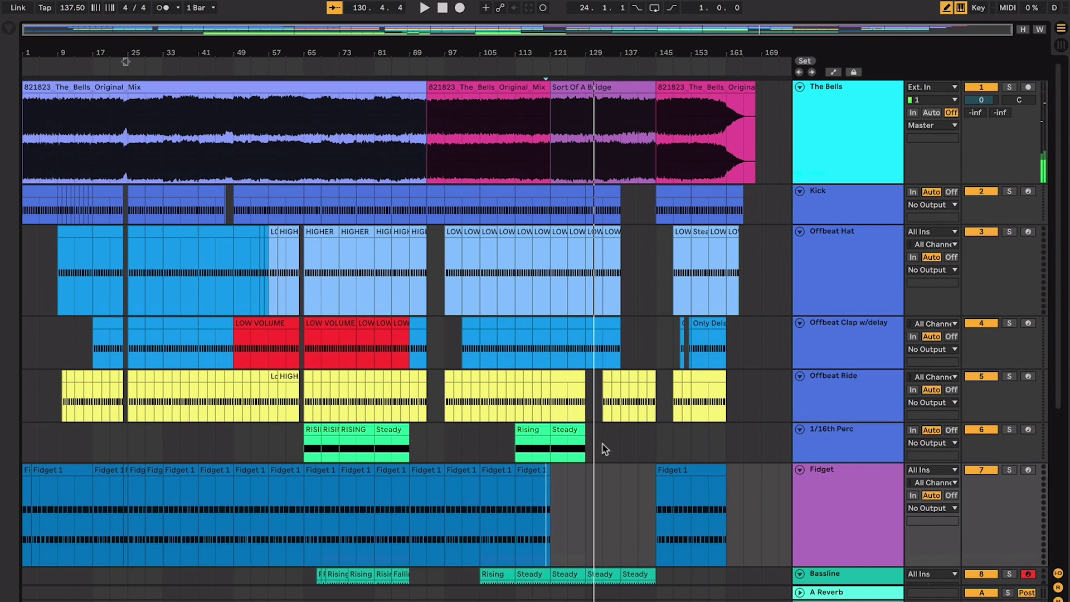
Step: Select the Sort Of A Bridge clip at bar 121 on The Bells track and inspect the layers beneath it
click(569, 92)
key(plus)
key(plus)
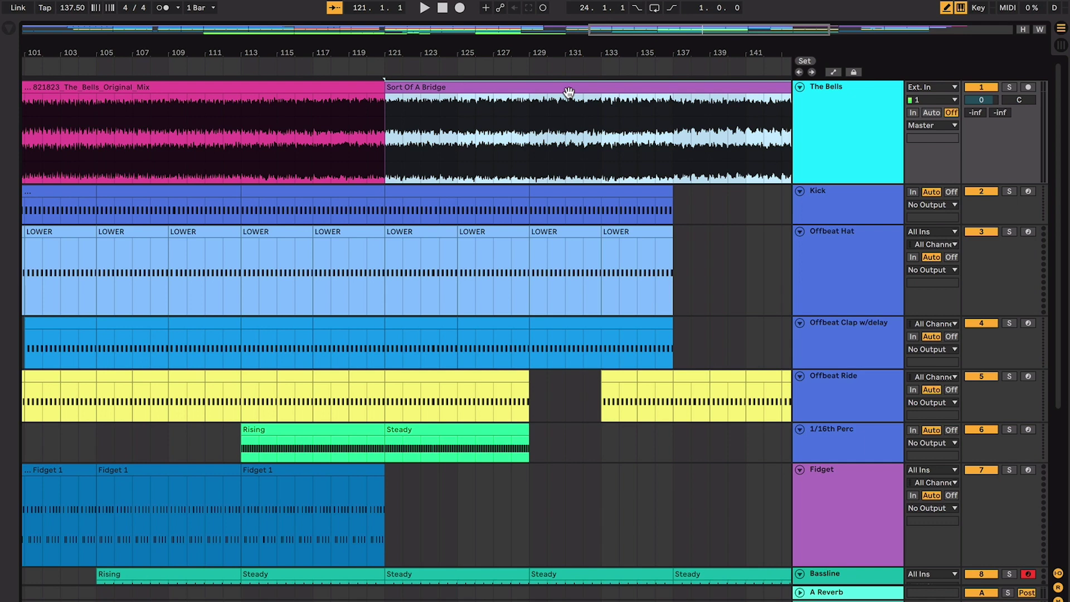
key(minus)
key(minus)
key(minus)
Step: Select the Fidget 1 clip at bar 113 and examine the Bassline and bell tracks below it
scroll(548, 421, down, 3)
click(532, 397)
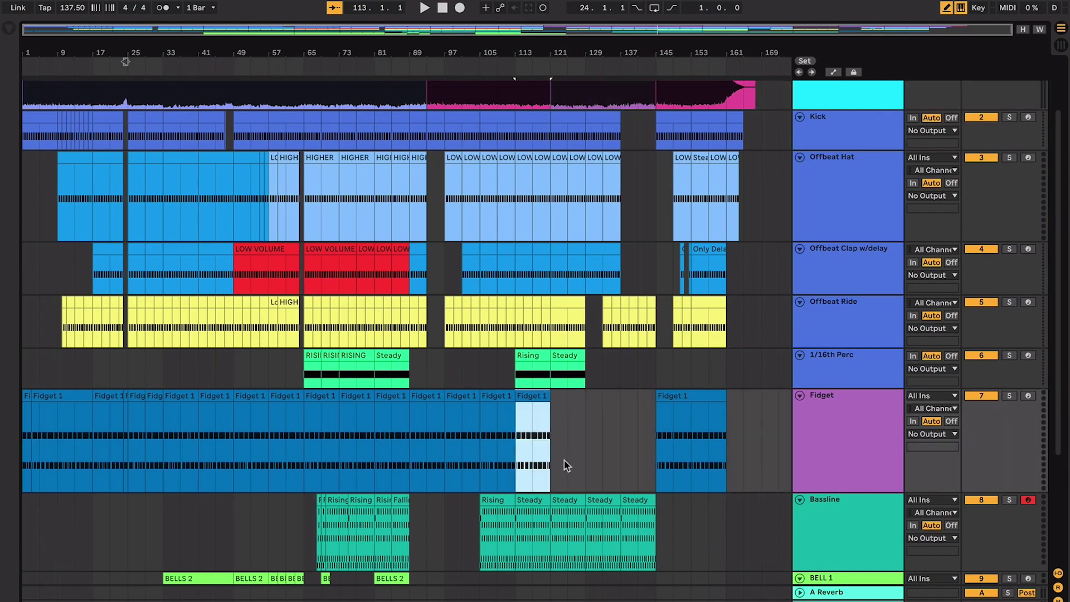
scroll(566, 466, down, 3)
scroll(566, 469, down, 4)
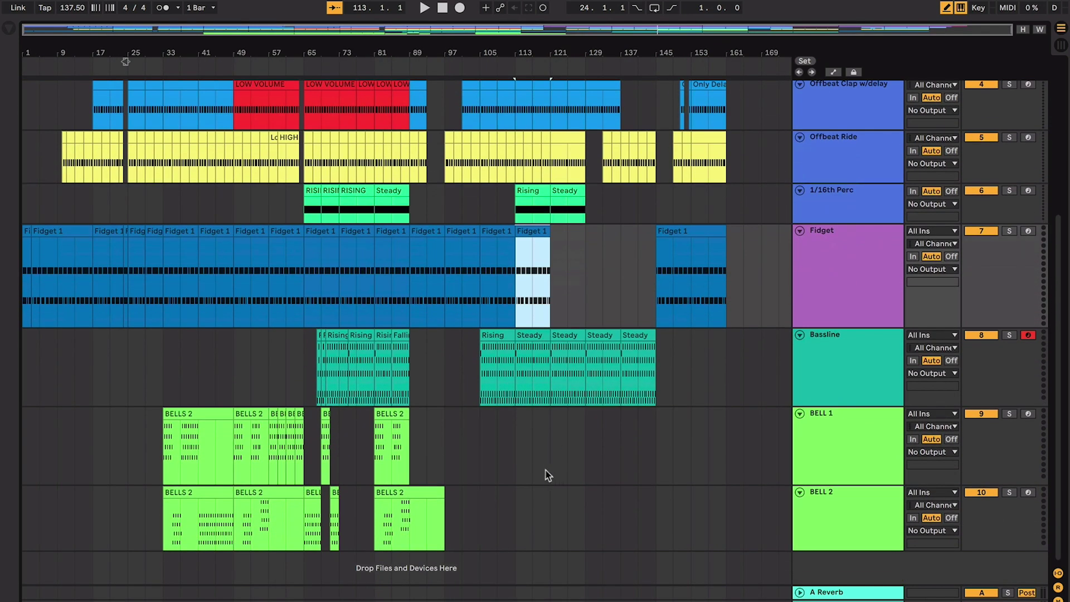
Step: Consolidate the two Steady clips at bars 121 and 129 on the Bassline track into one clip
scroll(548, 475, up, 2)
click(560, 385)
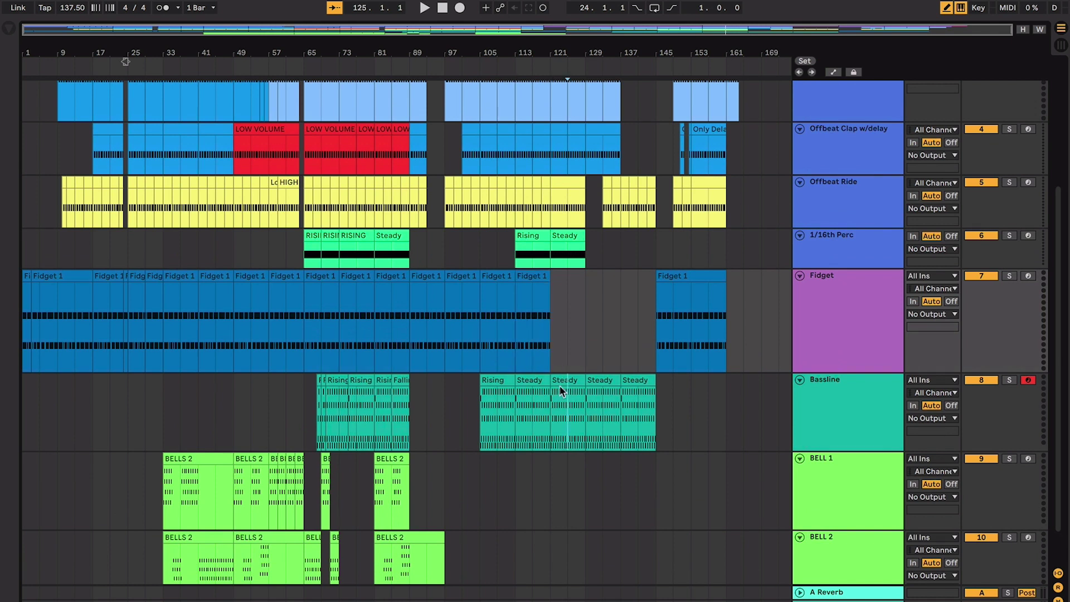
click(562, 381)
click(597, 382)
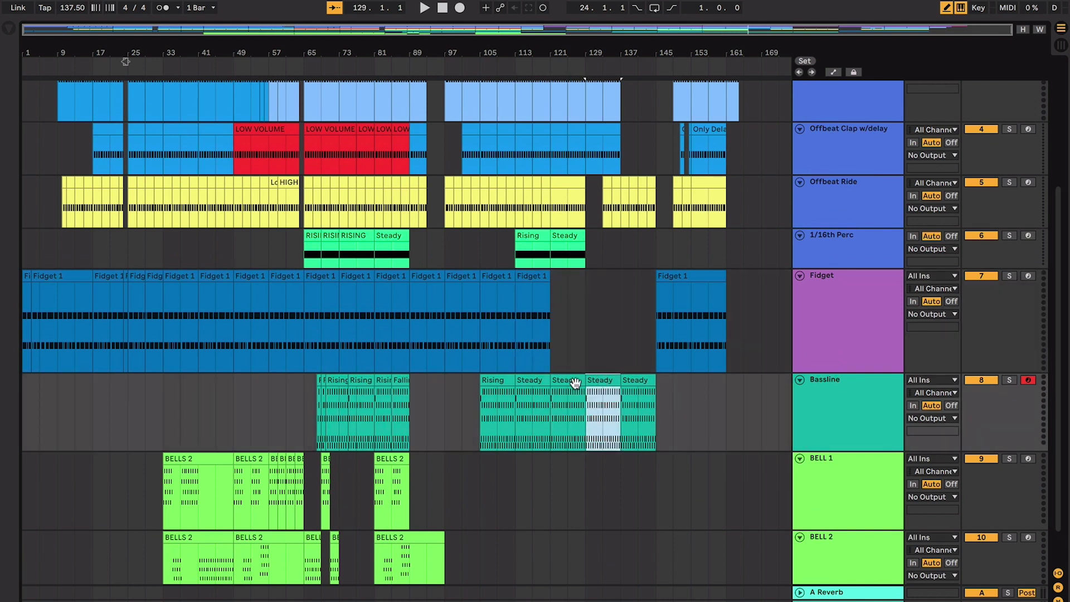
shift+click(575, 383)
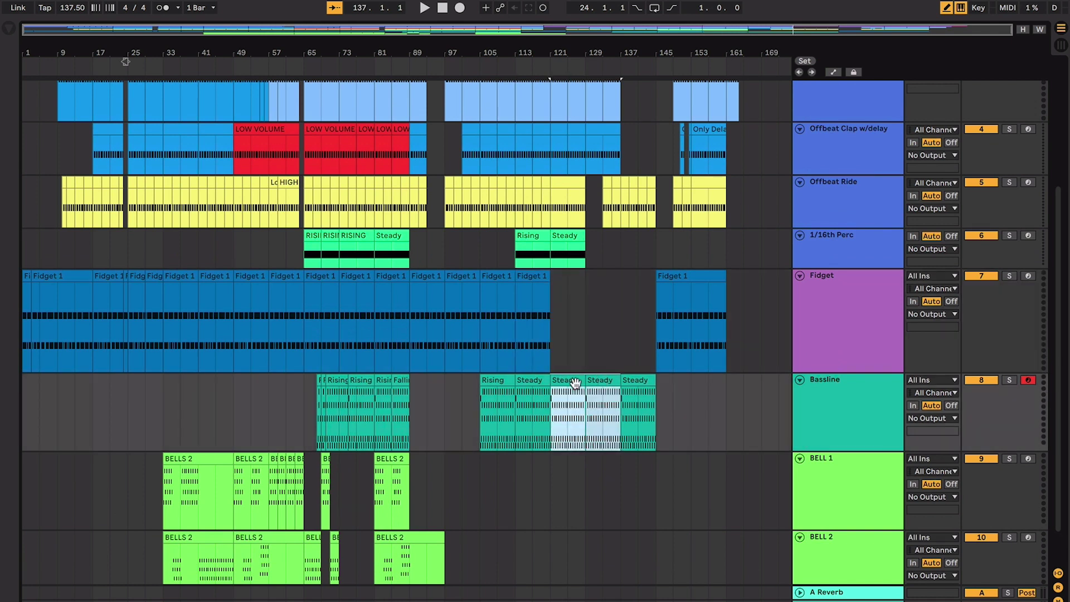
key(ctrl+j)
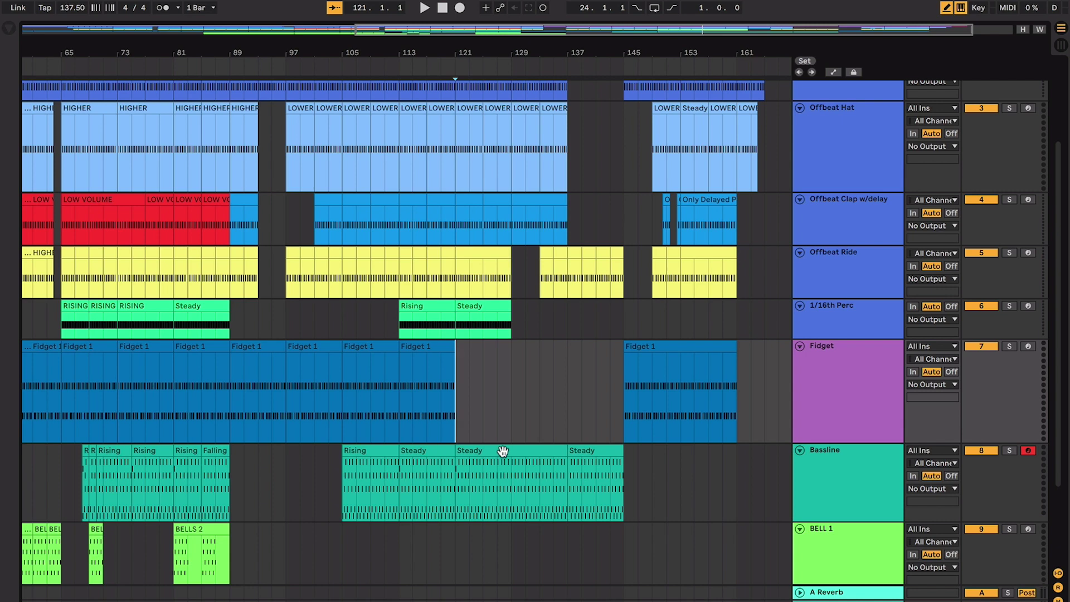
Step: Play from bar 121 to hear the consolidated Steady bassline without the Fidget layer, watching its notes up close, and stop around bar 125
click(503, 451)
key(space)
key(plus)
key(plus)
key(plus)
key(plus)
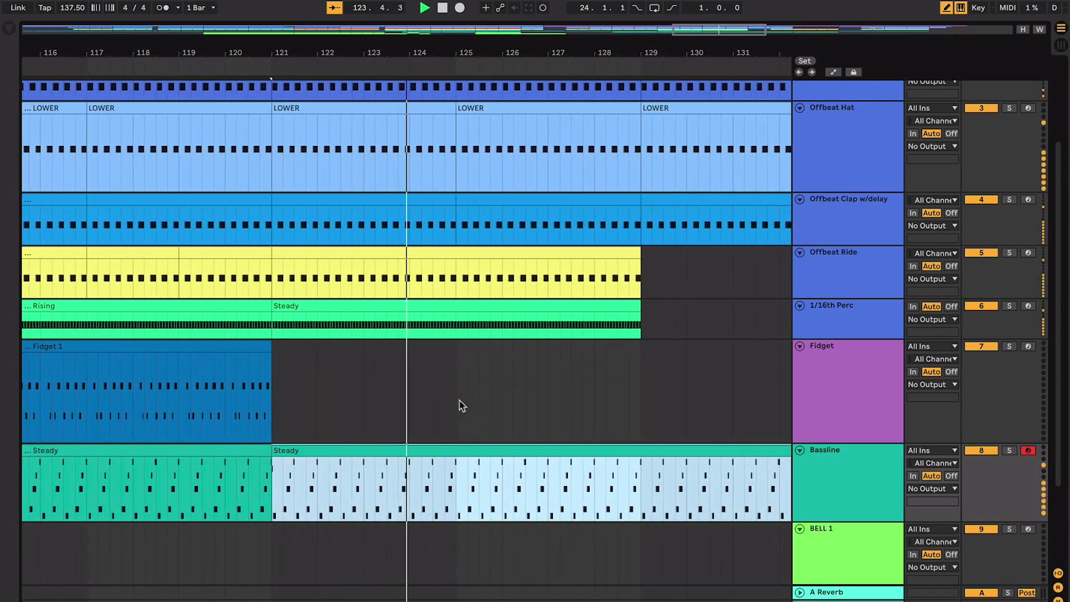
key(x)
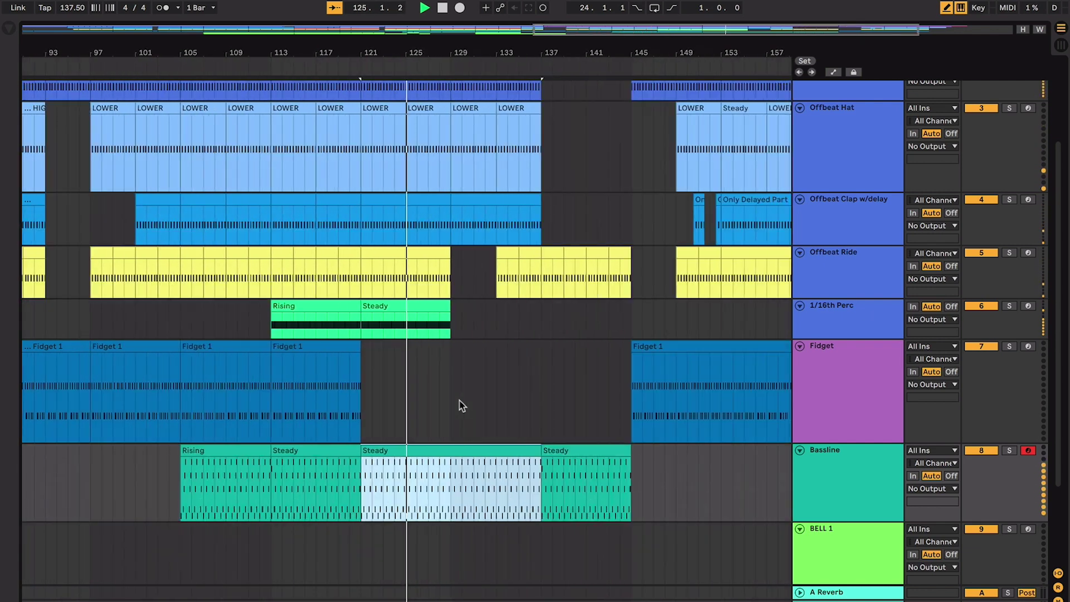
key(space)
Step: Play from bar 129 and place the insert marker at bars 133 and 137, where the percussion layers change
click(459, 399)
click(446, 403)
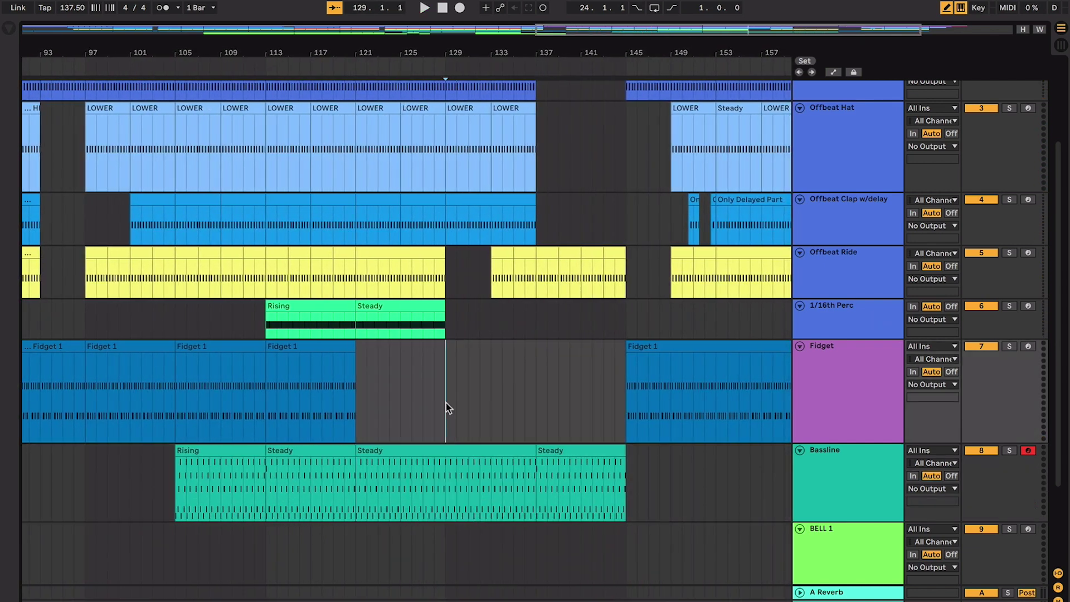
key(space)
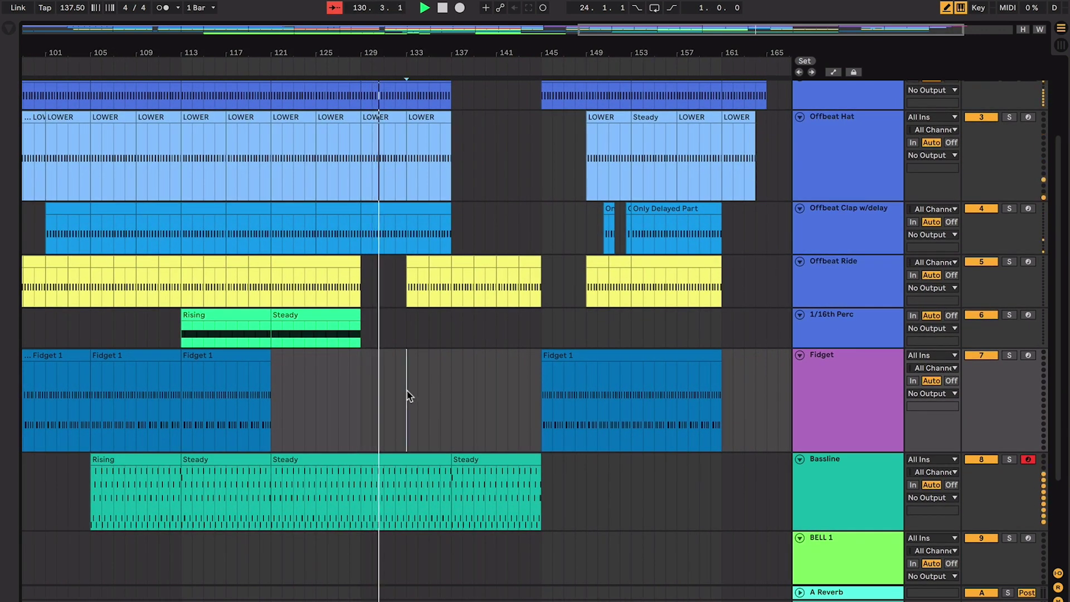
click(407, 394)
click(447, 394)
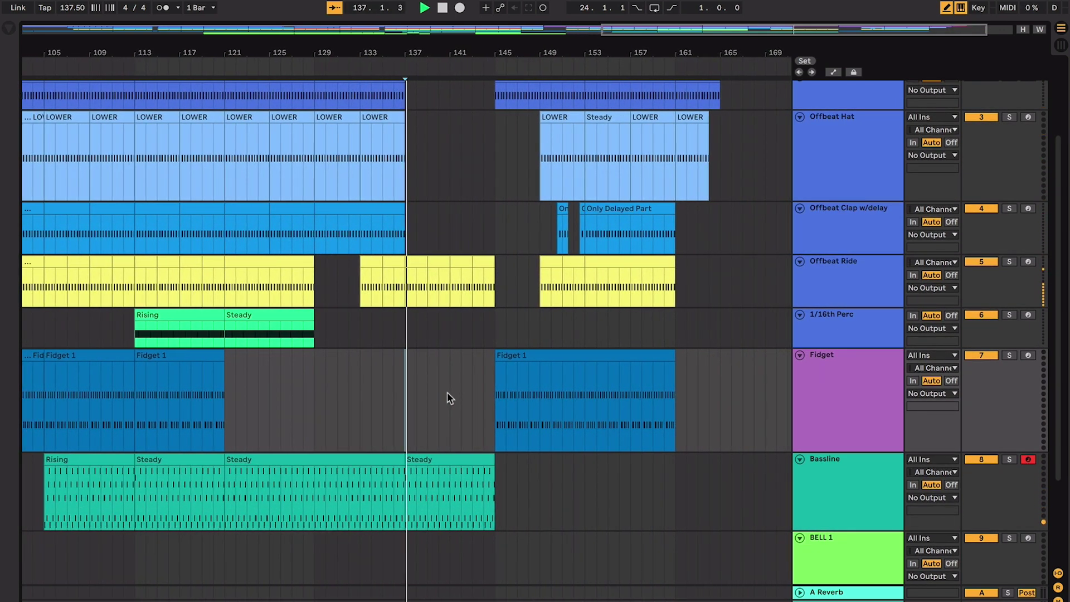
Step: Follow the playback from bar 137 to bar 145, examining which tracks still have clips beneath the Sort Of A Bridge section
scroll(449, 397, up, 3)
scroll(448, 397, down, 5)
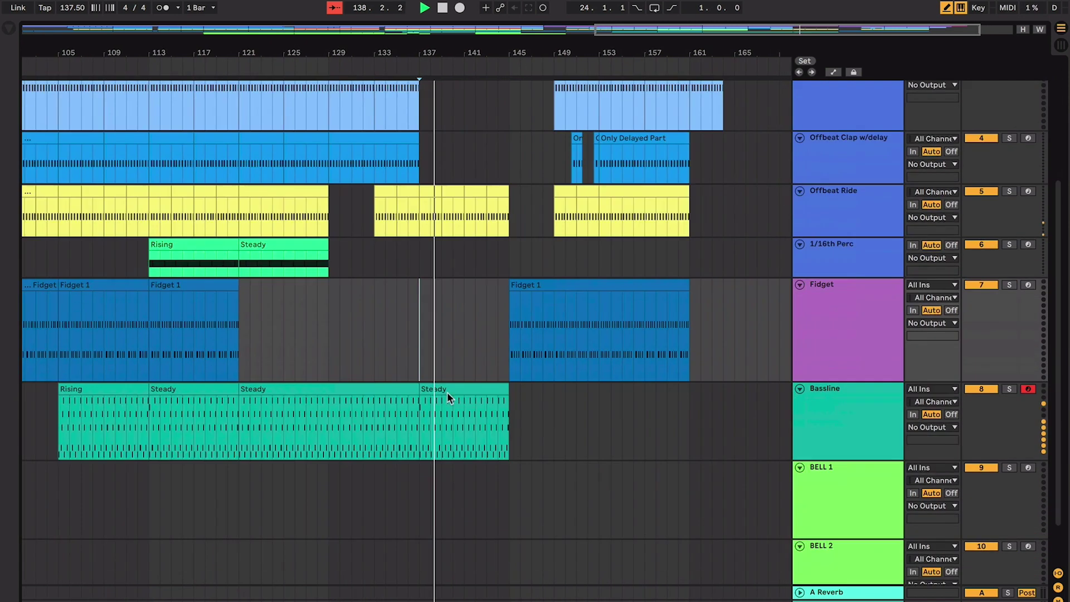
scroll(446, 397, up, 2)
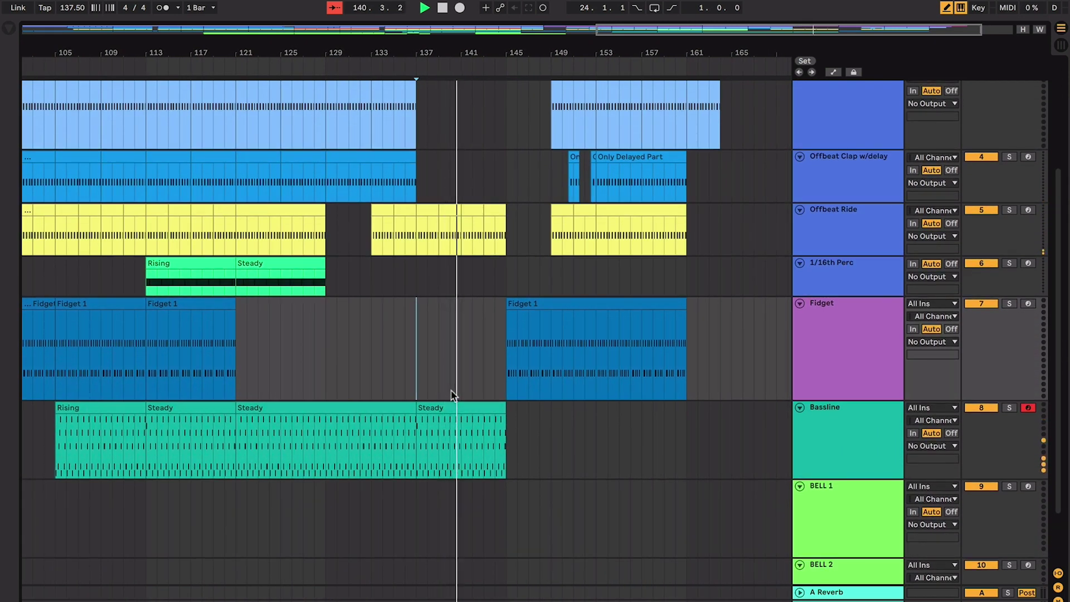
scroll(453, 395, up, 3)
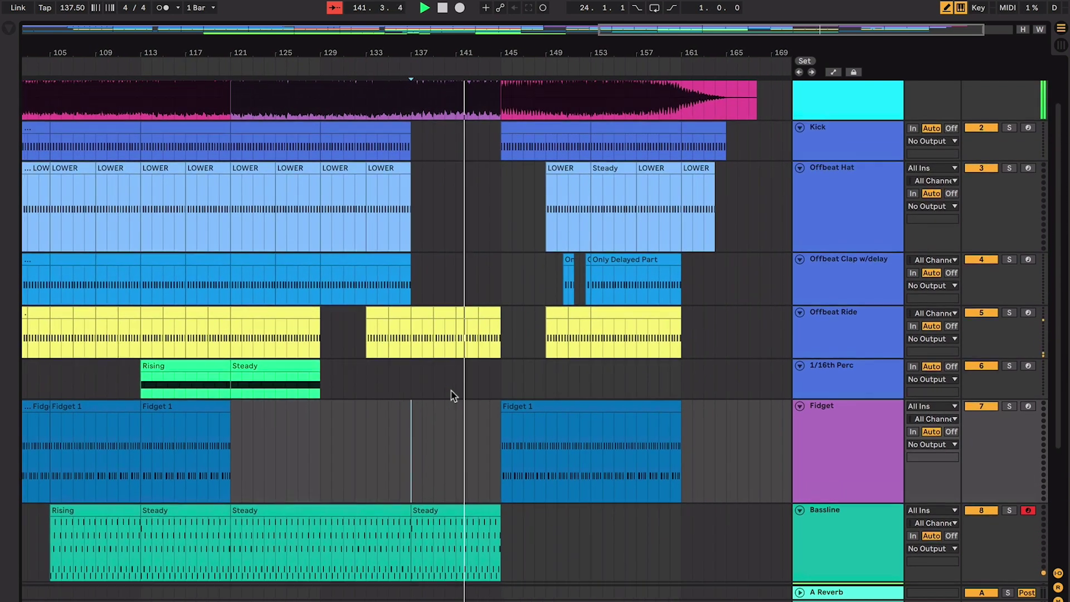
scroll(500, 381, up, 2)
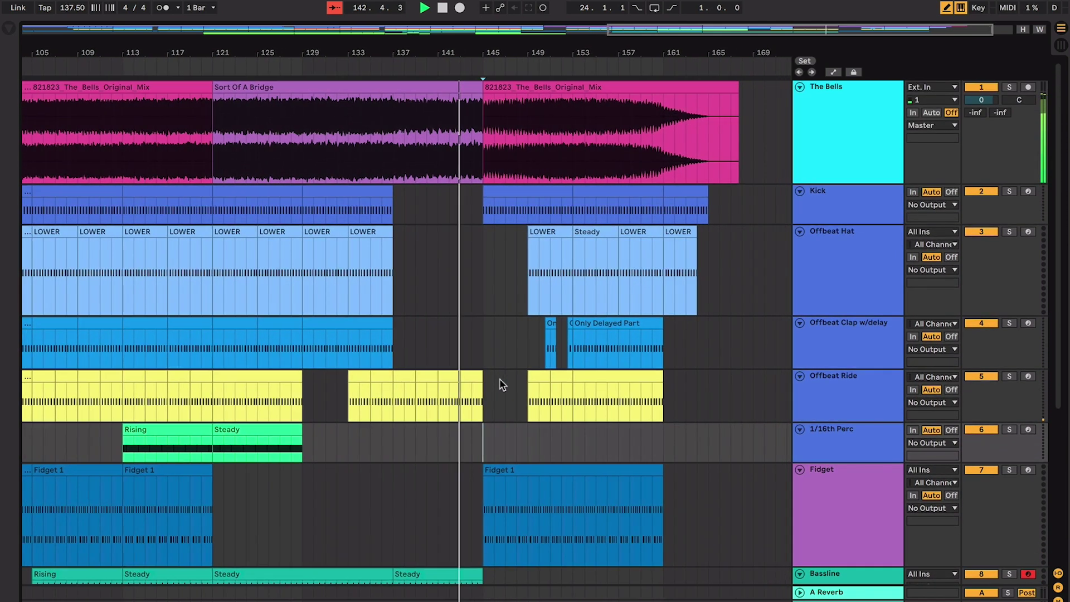
scroll(500, 384, down, 1)
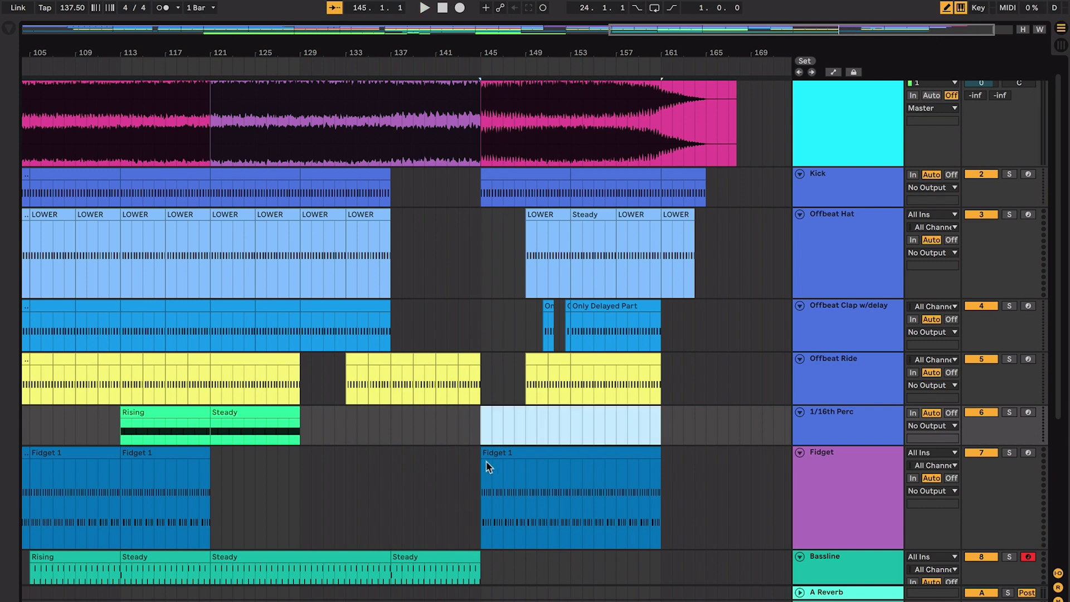
Step: Select the Fidget 1 clip at bar 145 and extend the Fidget pattern to bar 165, where the Kick ends
click(489, 455)
scroll(568, 490, down, 5)
scroll(565, 486, up, 5)
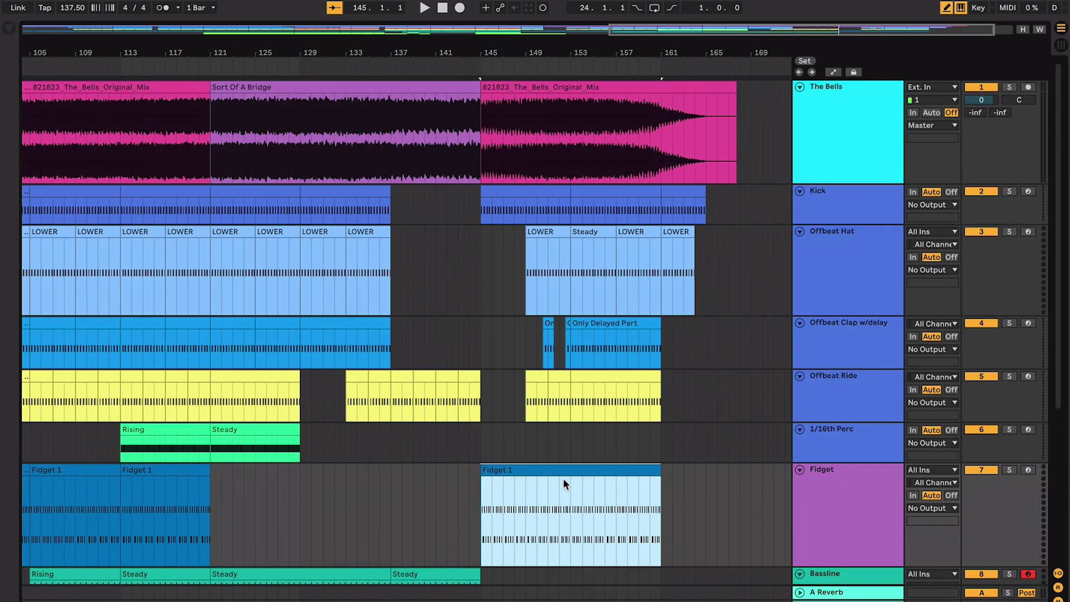
click(569, 295)
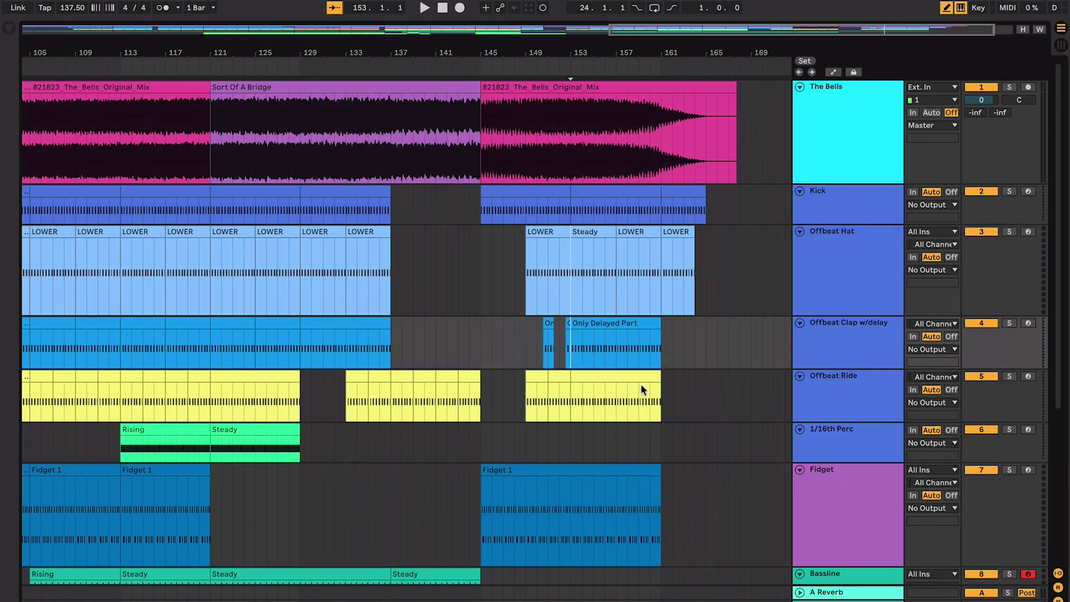
scroll(720, 350, down, 5)
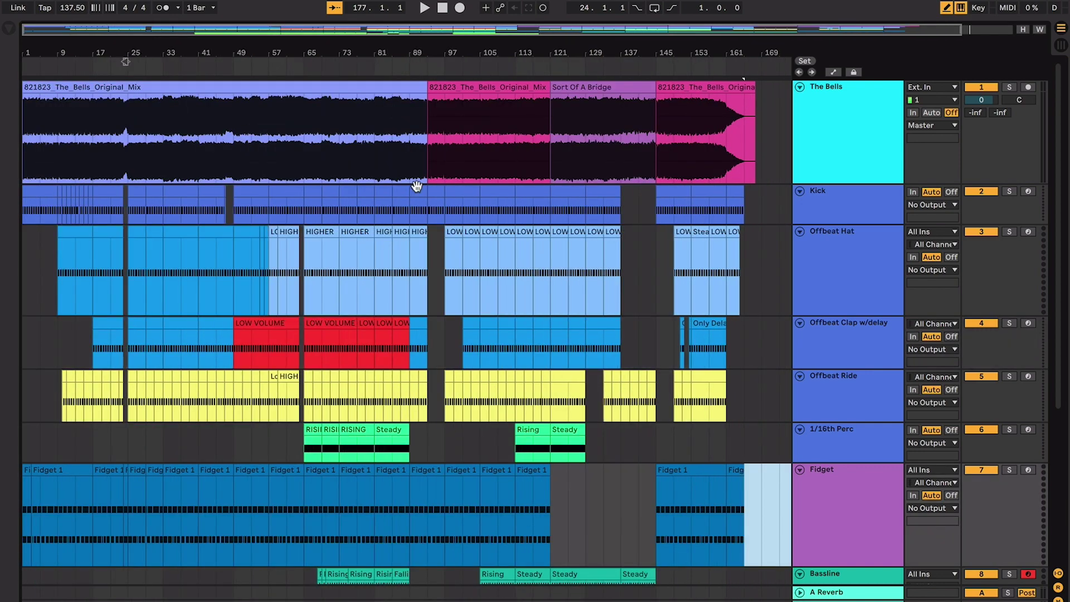
Step: Review the melodic layers over the whole arrangement, selecting the Bassline and BELL 1 tracks in turn
scroll(391, 465, down, 5)
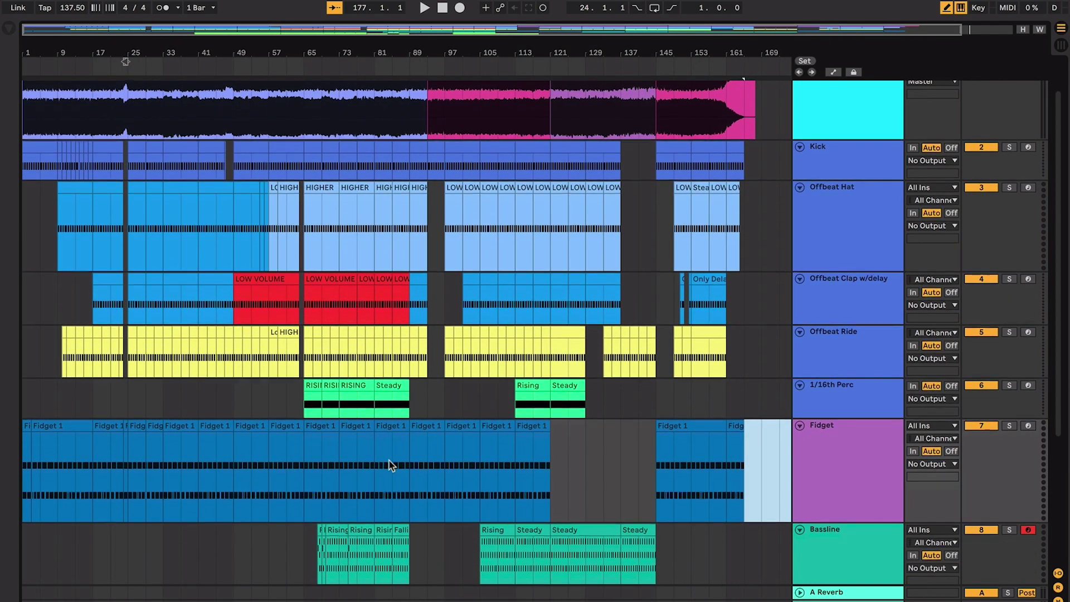
scroll(387, 463, up, 5)
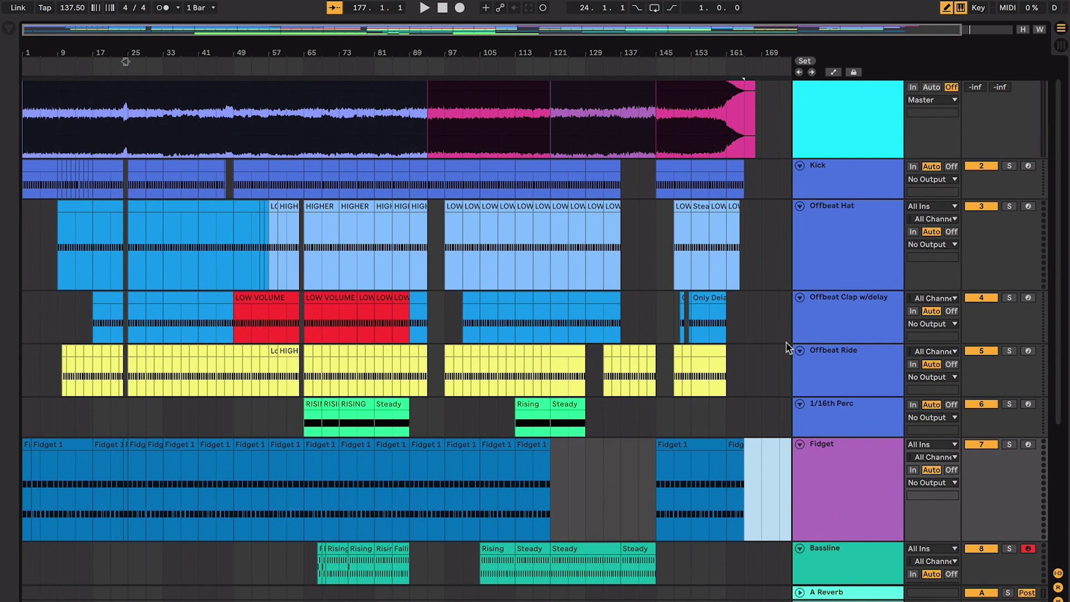
scroll(624, 364, down, 2)
scroll(626, 365, down, 3)
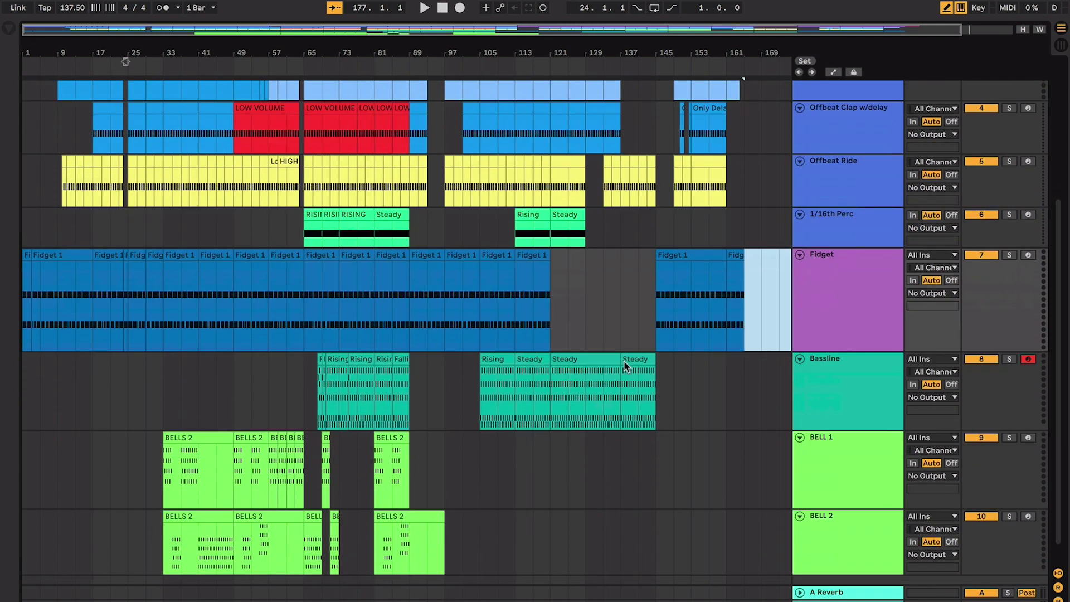
click(827, 279)
click(824, 370)
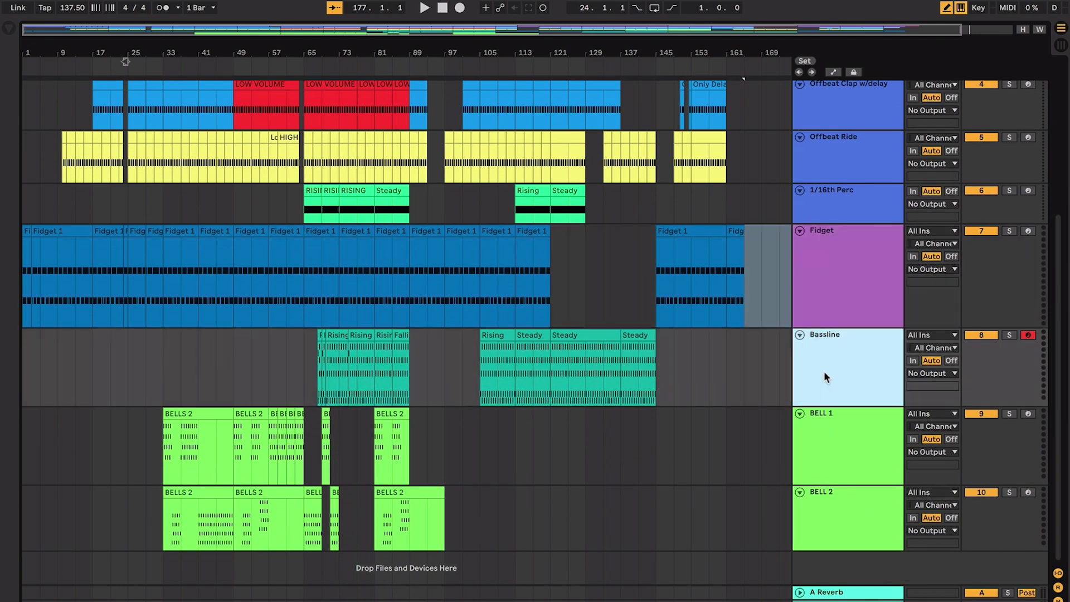
click(825, 457)
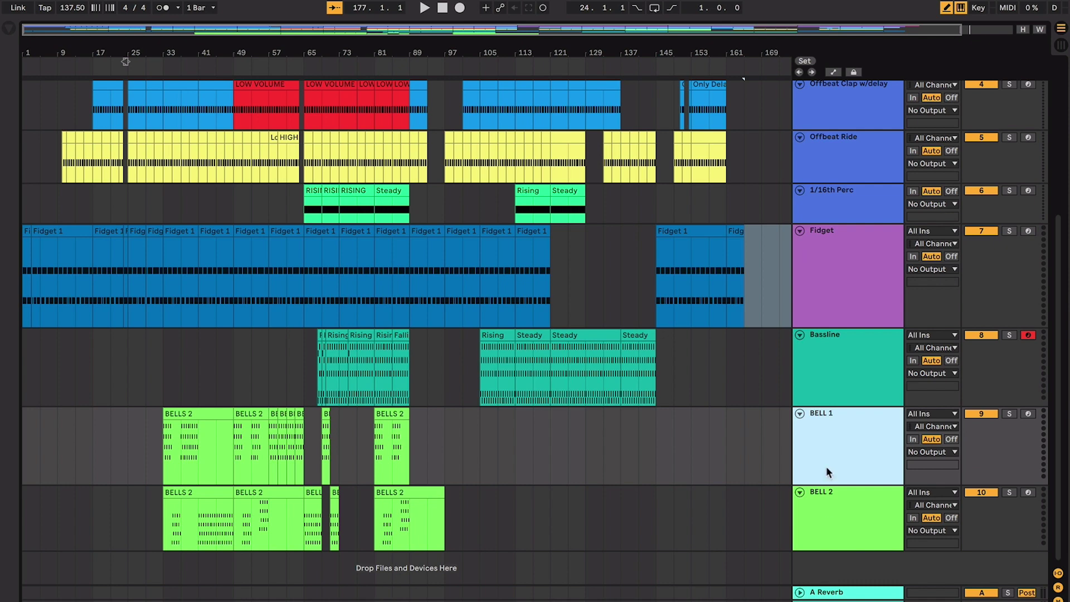
Step: Compare The Bells track with the layers below it and select the Steady clip at bar 121 on the Bassline track
scroll(219, 325, up, 6)
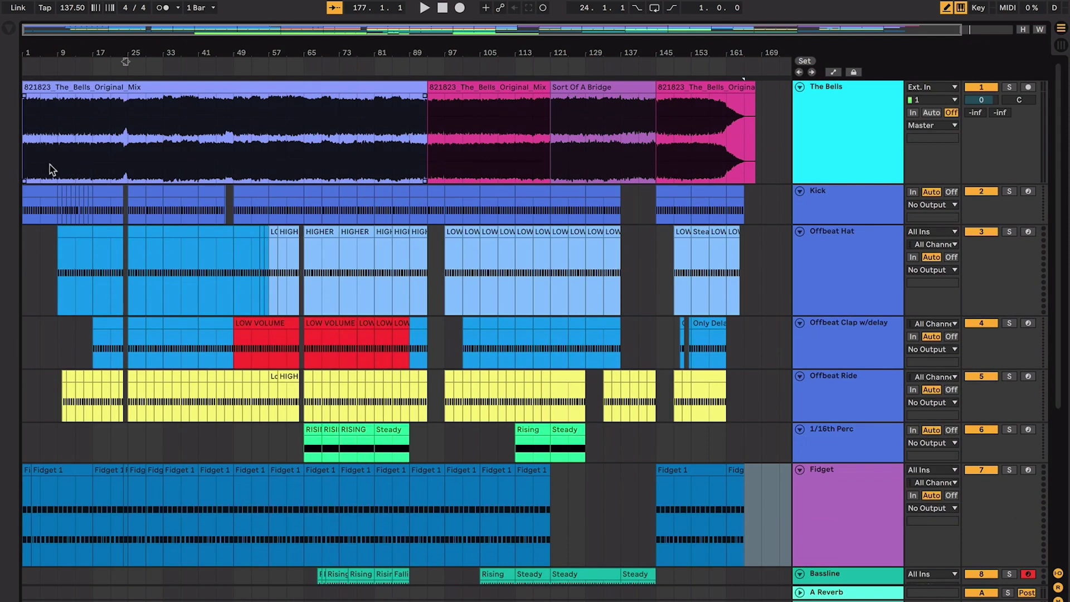
scroll(226, 174, down, 2)
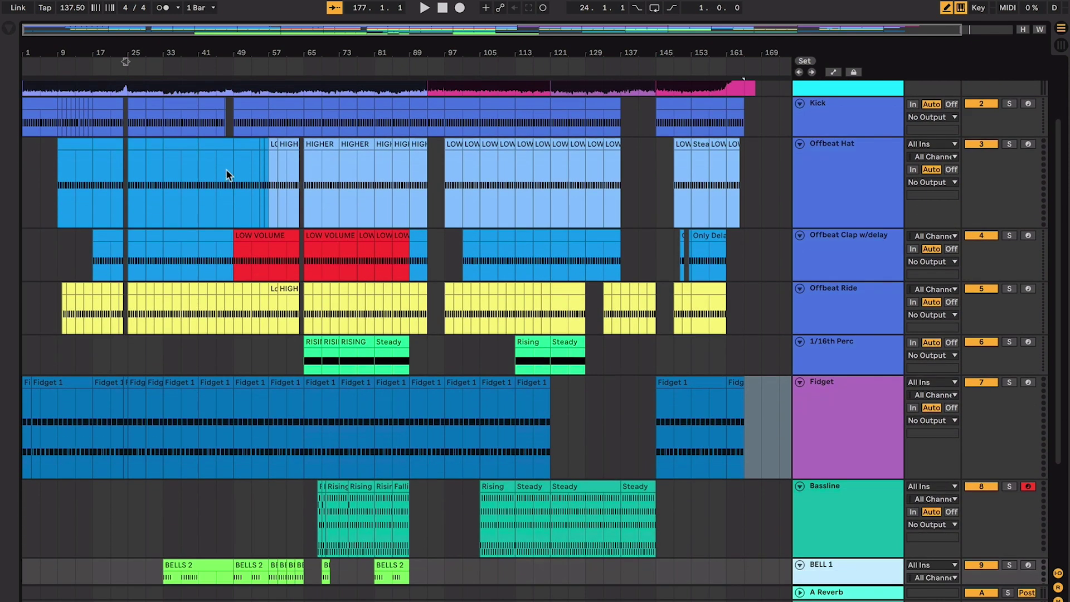
scroll(226, 174, up, 2)
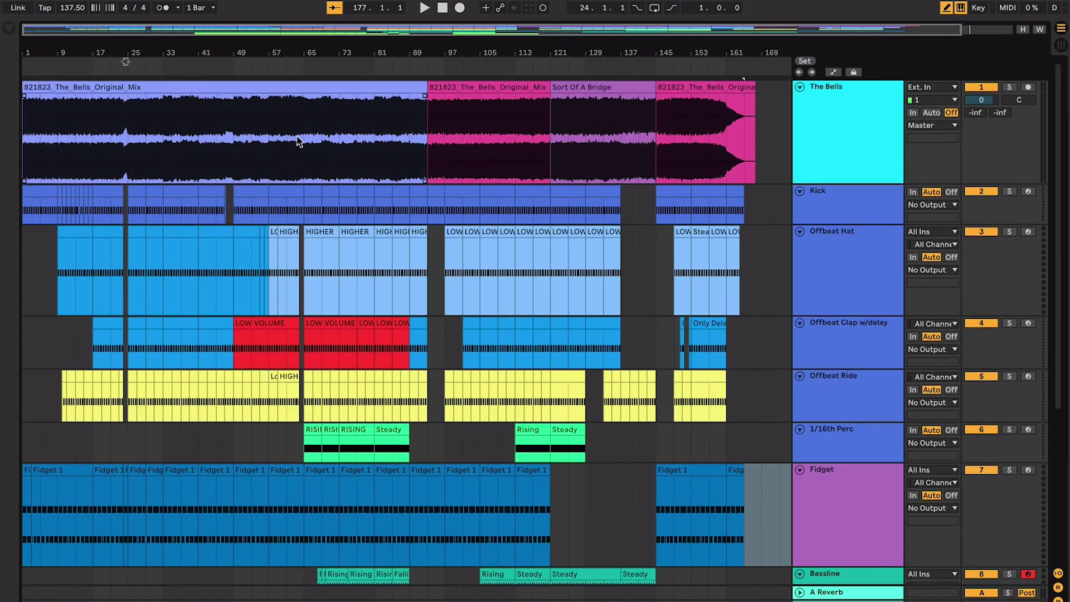
scroll(418, 215, down, 3)
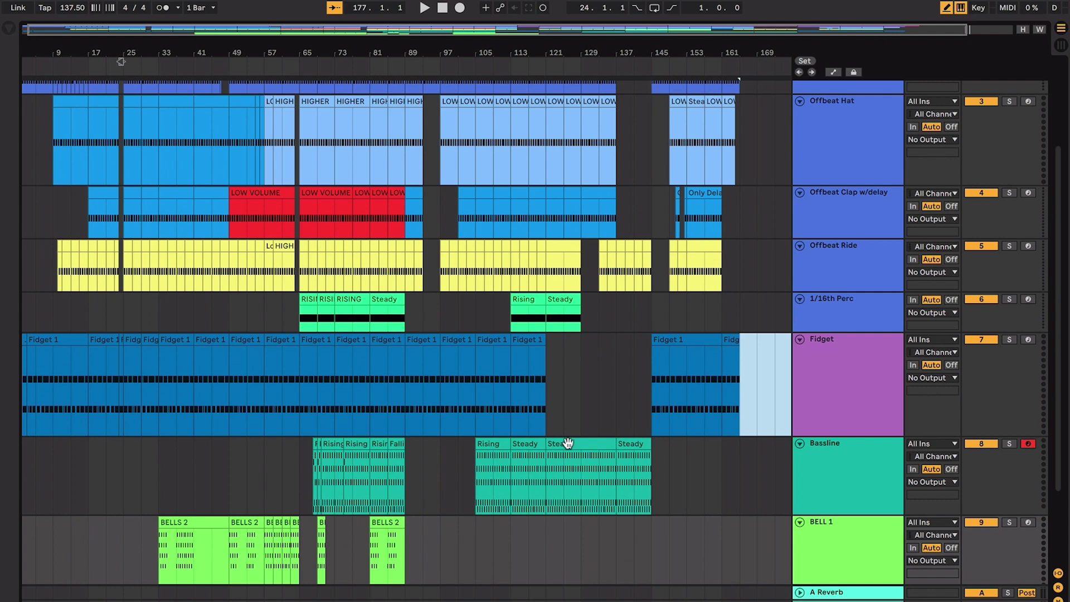
click(598, 461)
click(596, 444)
scroll(563, 353, up, 3)
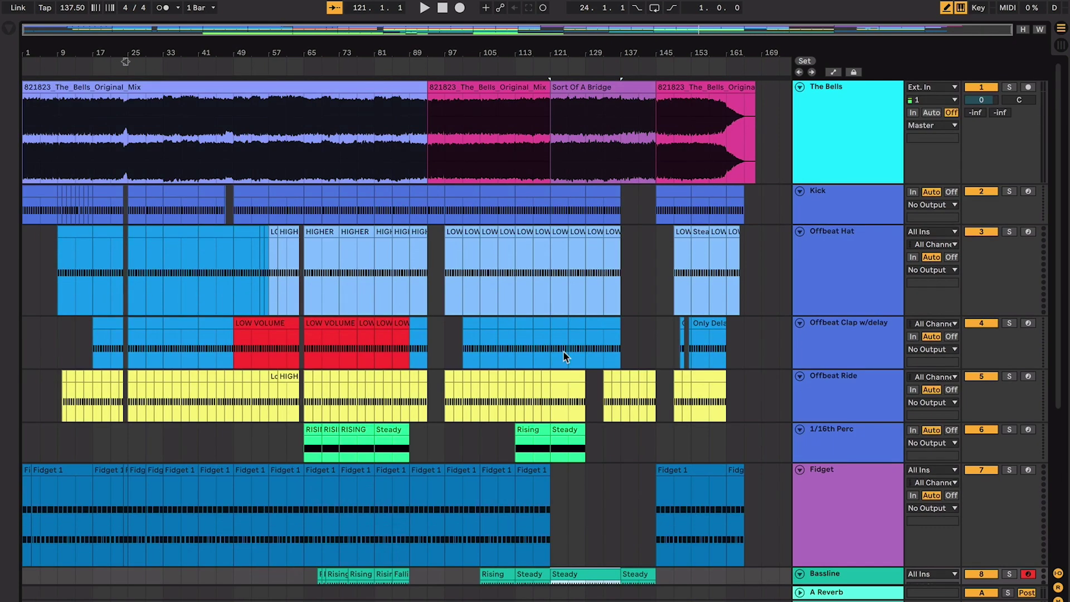
scroll(626, 378, down, 2)
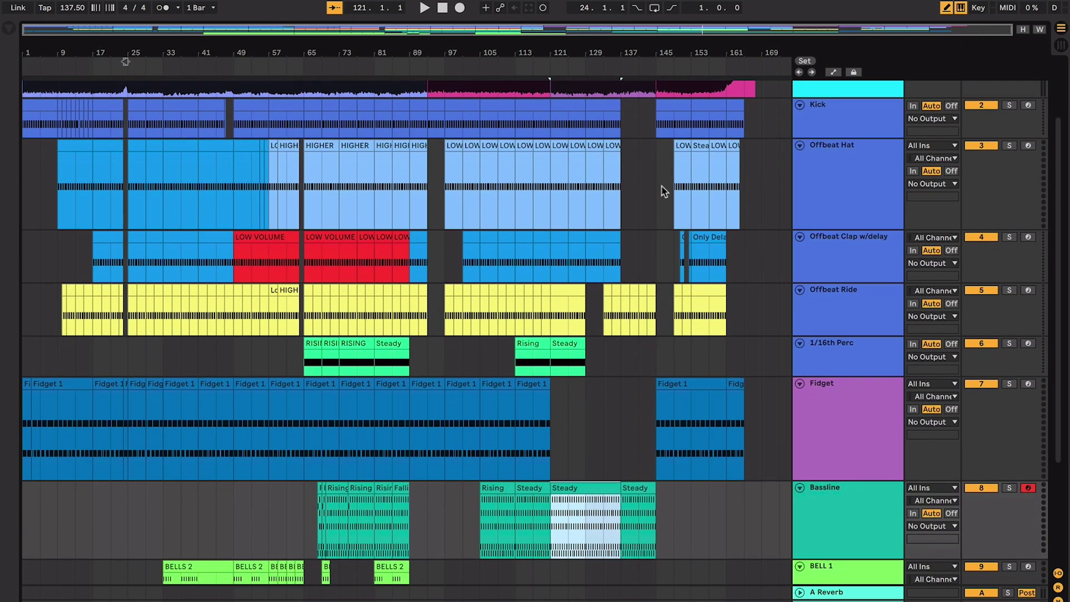
Step: Select bars 145 to 165 on the Offbeat Hat track and inspect the closing section's layers from bar 145
drag(657, 191, 750, 191)
scroll(751, 187, up, 2)
scroll(750, 186, down, 4)
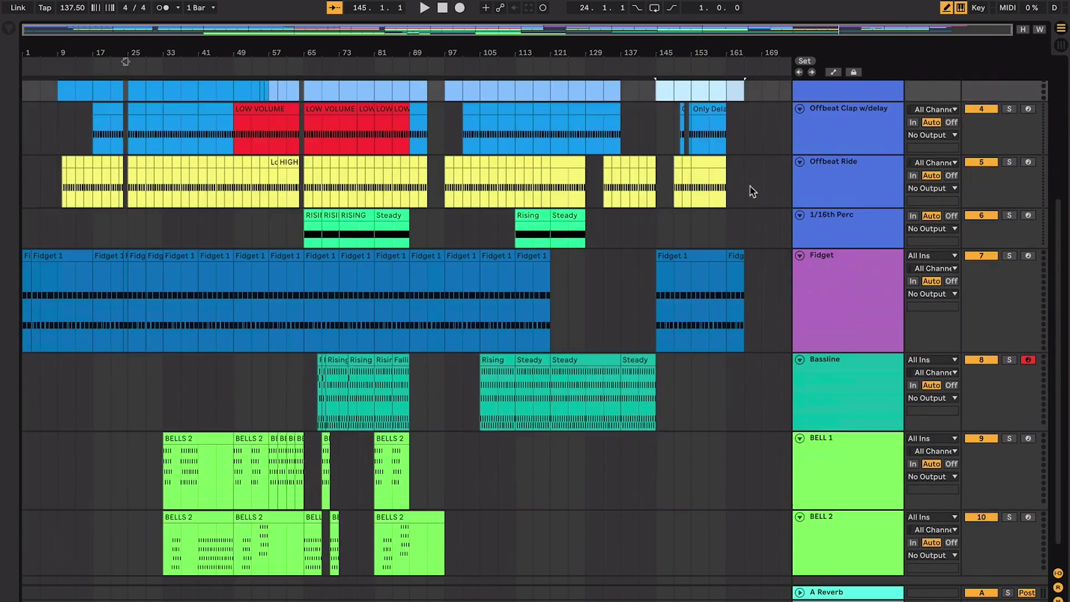
scroll(750, 186, up, 4)
click(653, 326)
scroll(623, 317, up, 3)
scroll(585, 317, left, 3)
scroll(585, 319, down, 3)
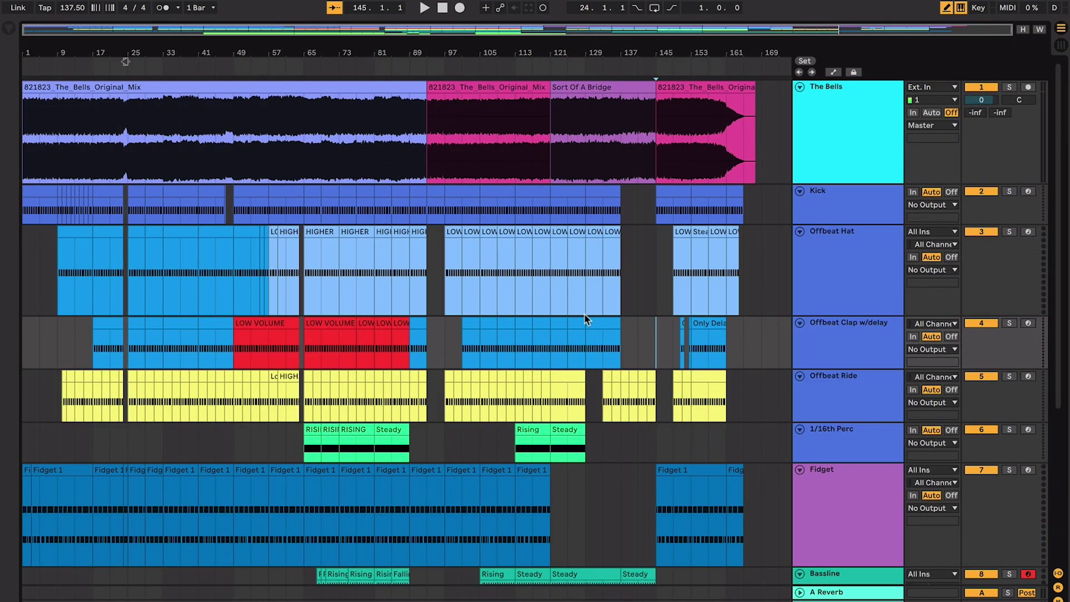
Step: Select the Offbeat Clap w/delay and Offbeat Hat tracks in turn and place the insert marker at bar 93
scroll(585, 318, down, 6)
scroll(586, 319, up, 6)
click(824, 332)
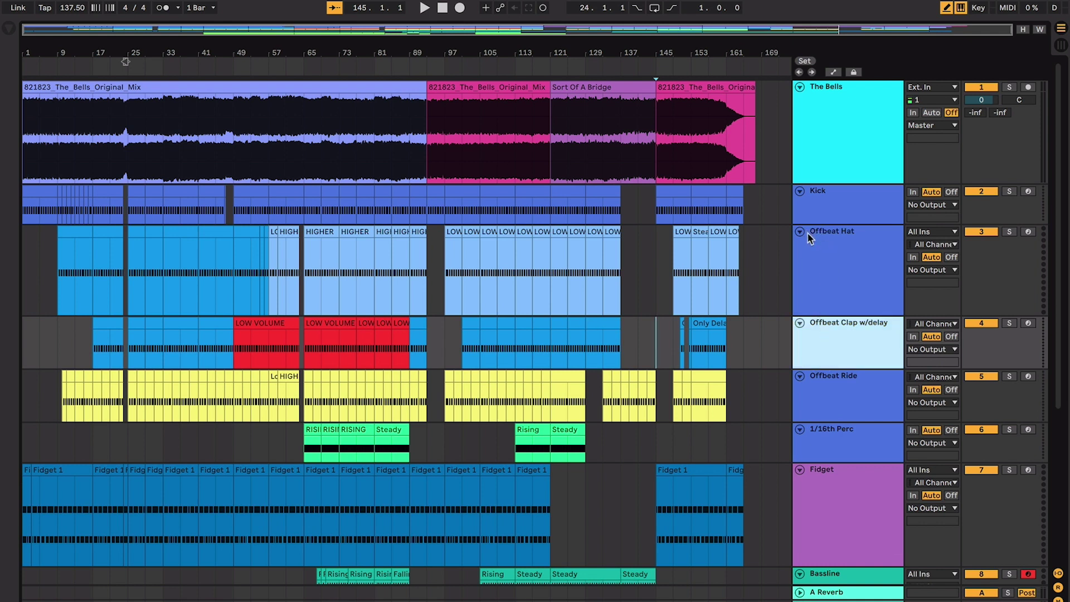
click(820, 260)
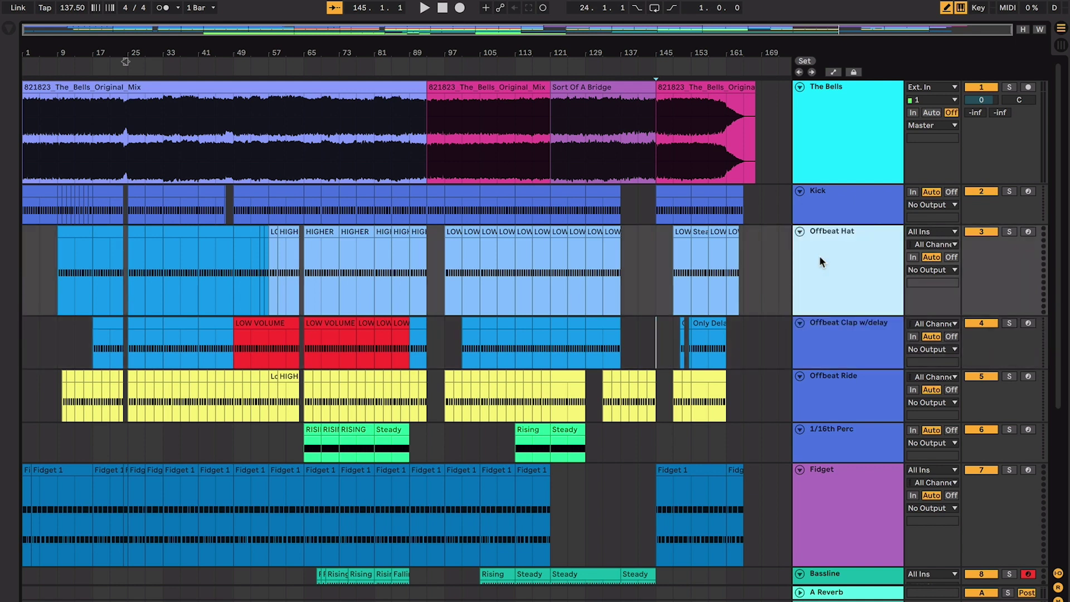
click(419, 245)
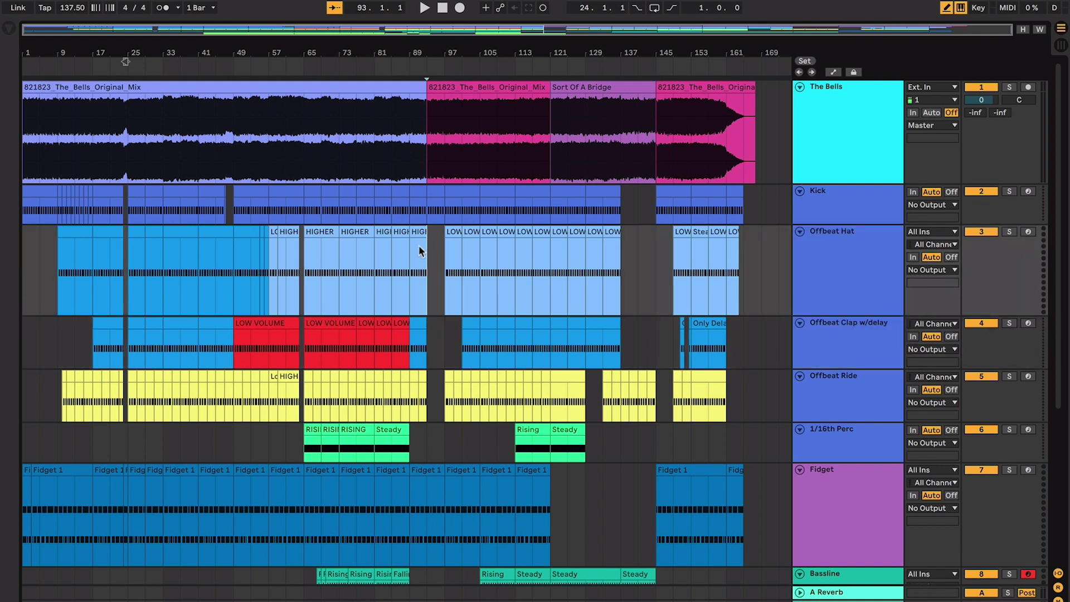